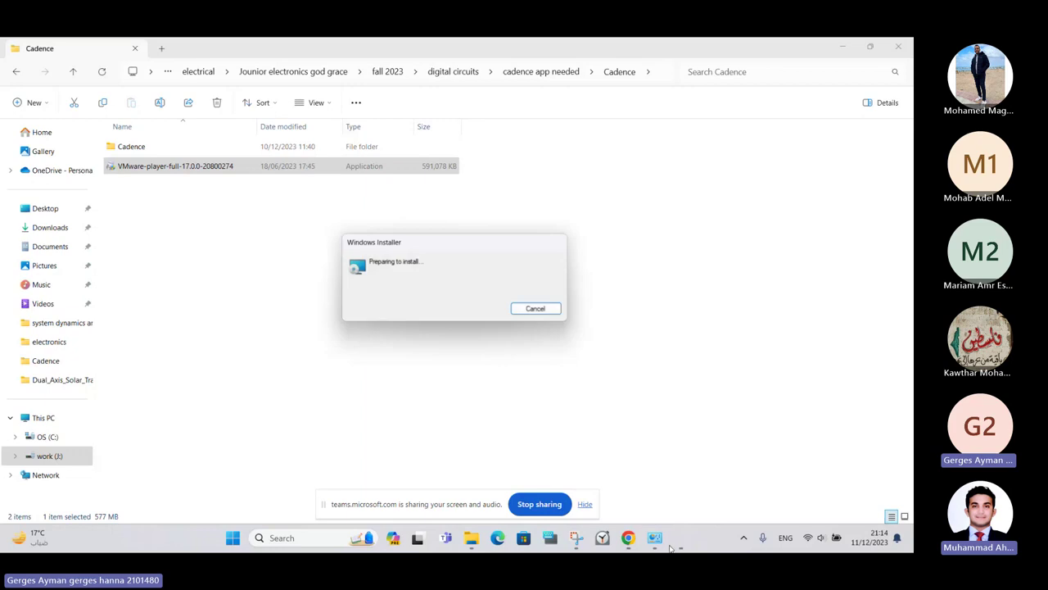
Bring the VMware Workstation 17 Player Setup welcome page in front of the Teams and Cadence windows.
{"action": "mouse_move", "coordinate": [654, 538]}
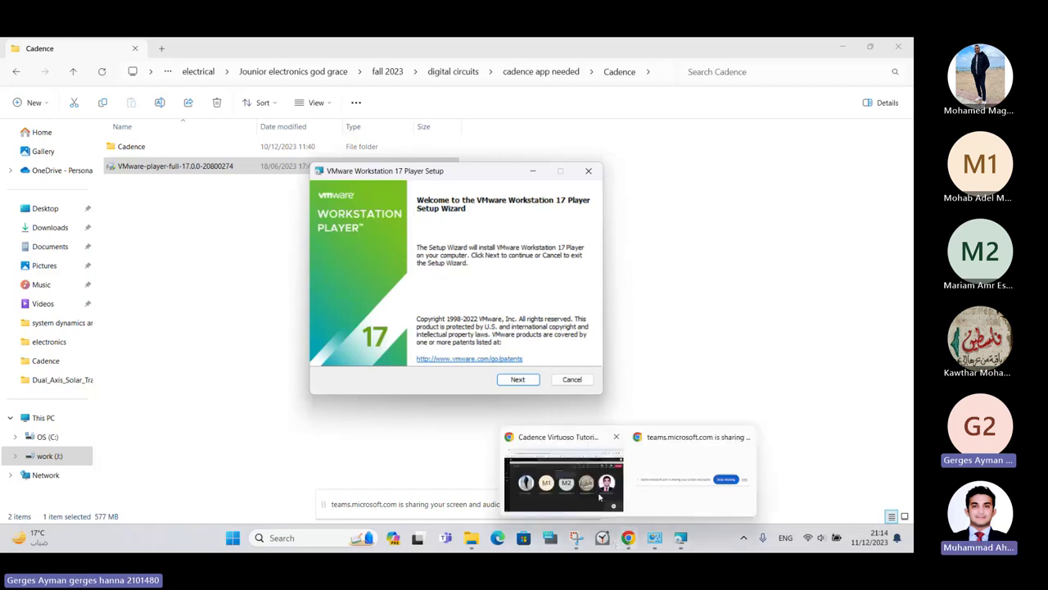
{"action": "left_click", "coordinate": [598, 497]}
{"action": "mouse_move", "coordinate": [657, 534]}
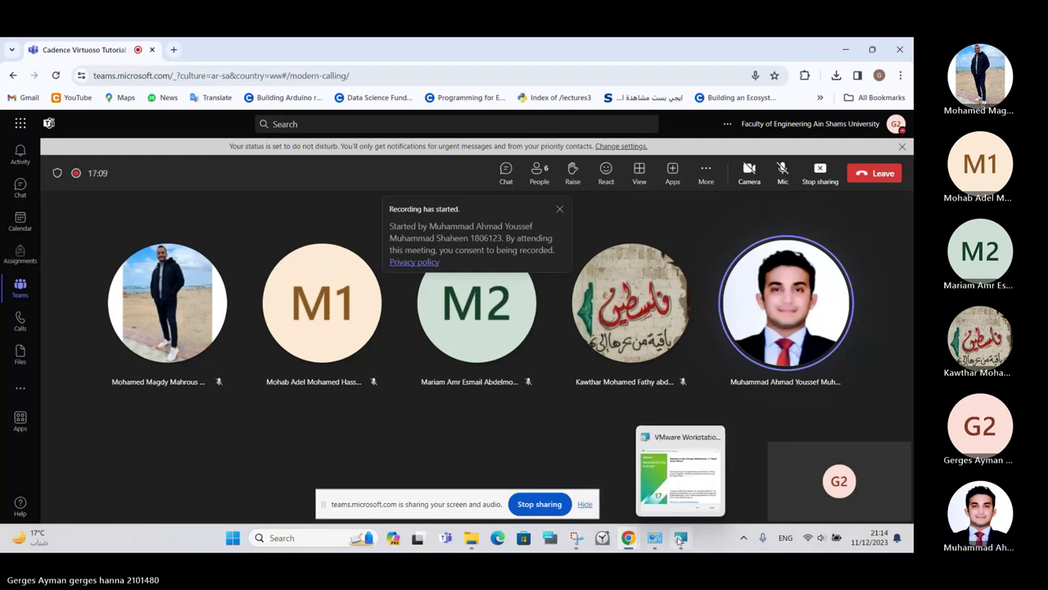
{"action": "left_click", "coordinate": [680, 539]}
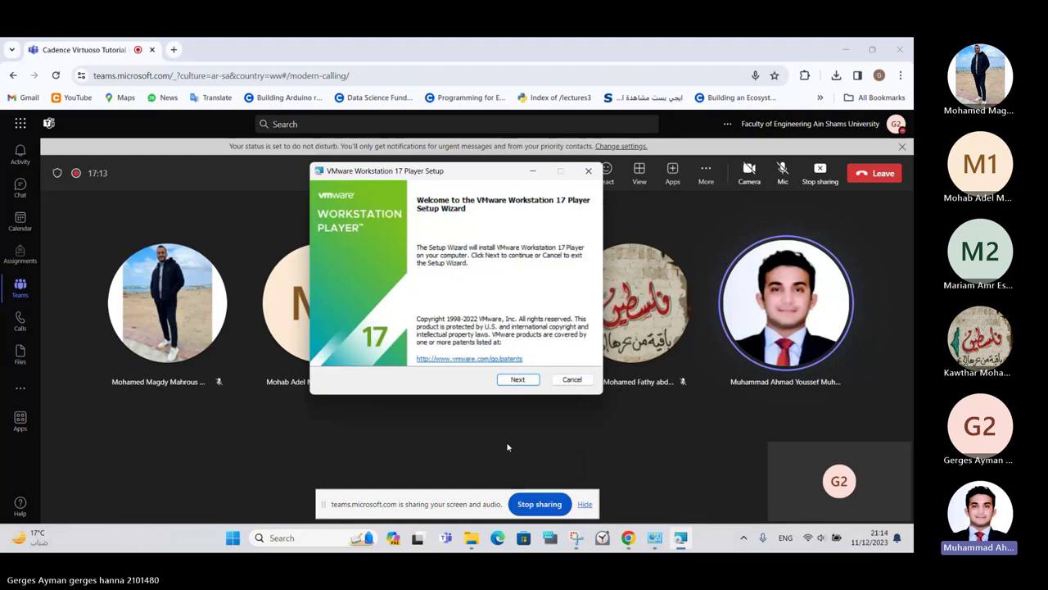
{"action": "left_click", "coordinate": [467, 543]}
{"action": "left_click", "coordinate": [680, 538]}
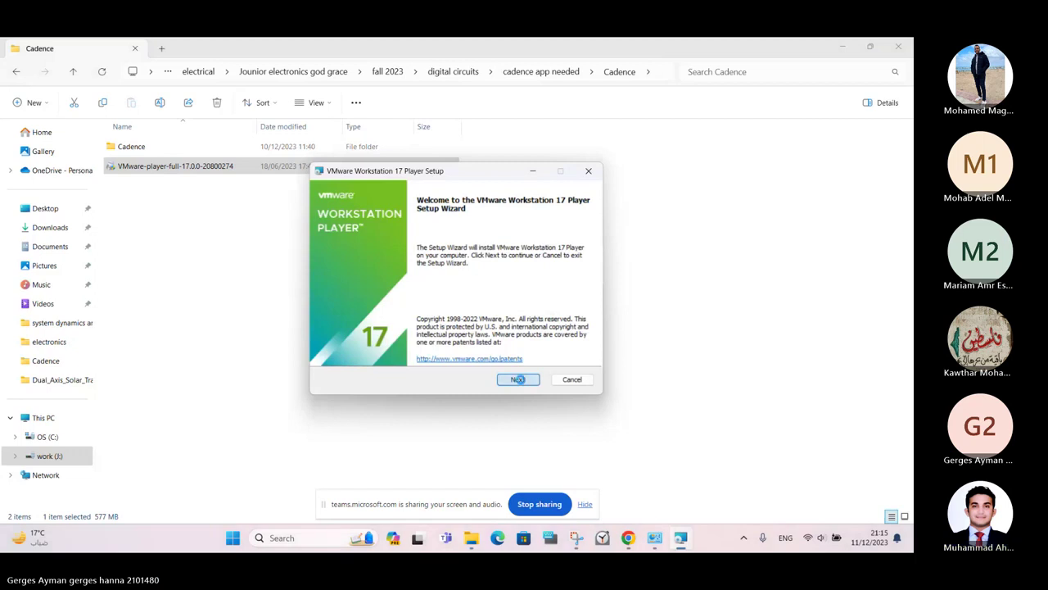
Accept the licence terms and keep the default setup, experience and shortcut options up to Ready to install.
{"action": "left_click", "coordinate": [518, 380]}
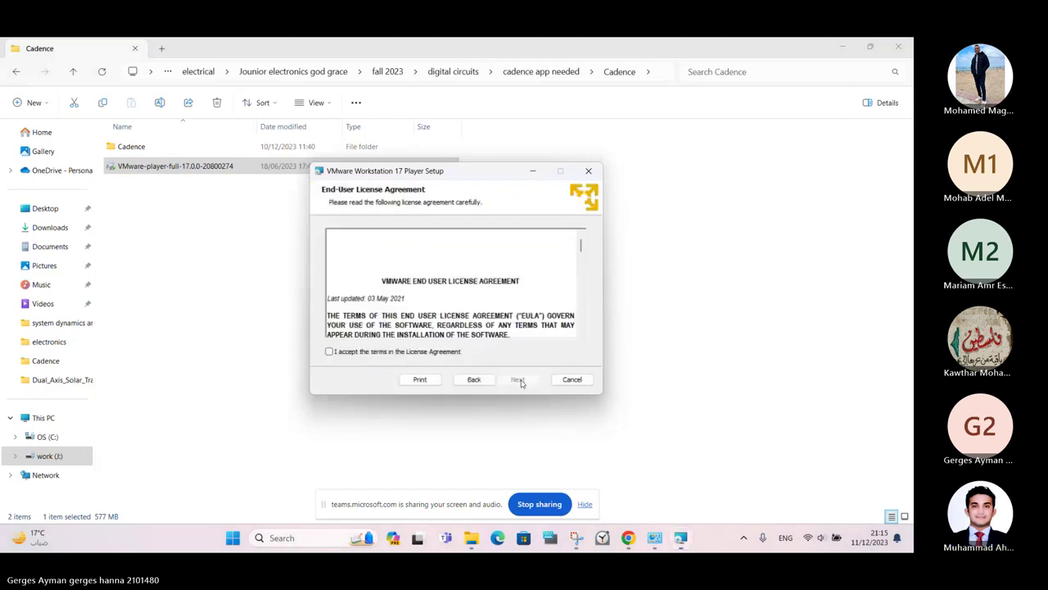
{"action": "left_click", "coordinate": [390, 352]}
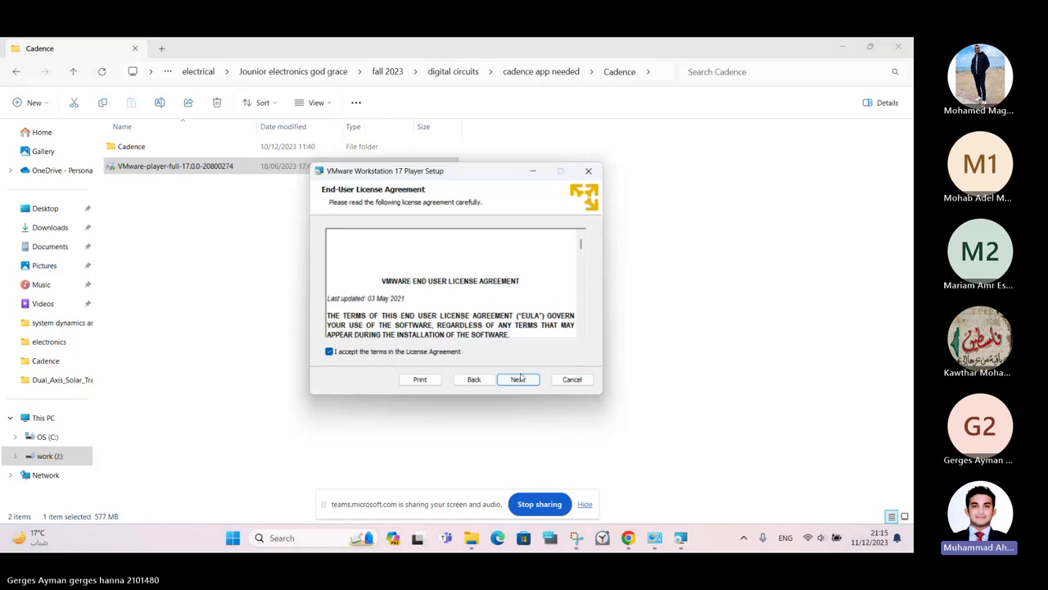
{"action": "left_click", "coordinate": [521, 377]}
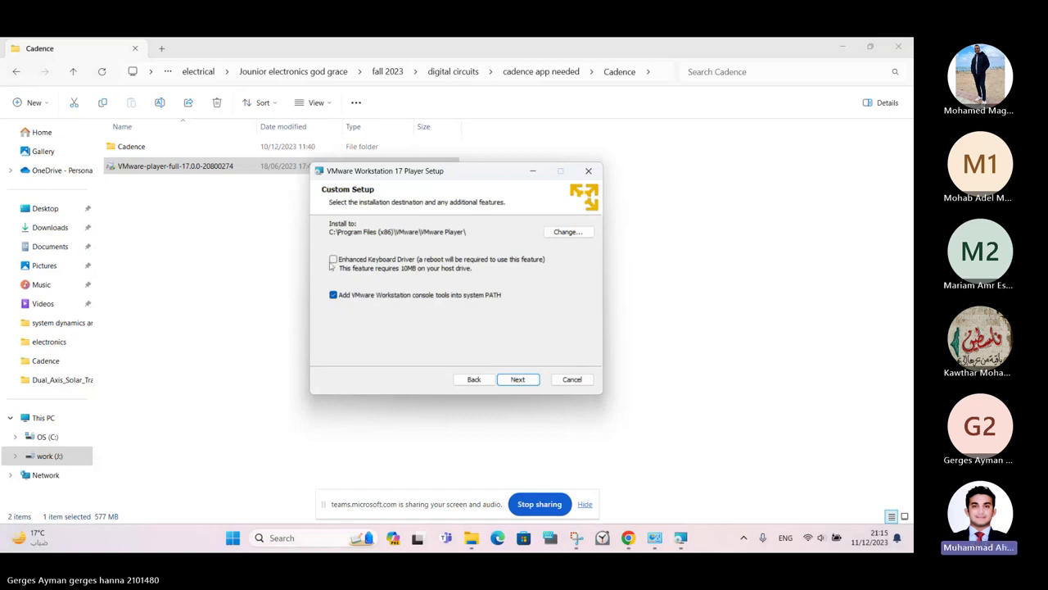
{"action": "left_click", "coordinate": [530, 382]}
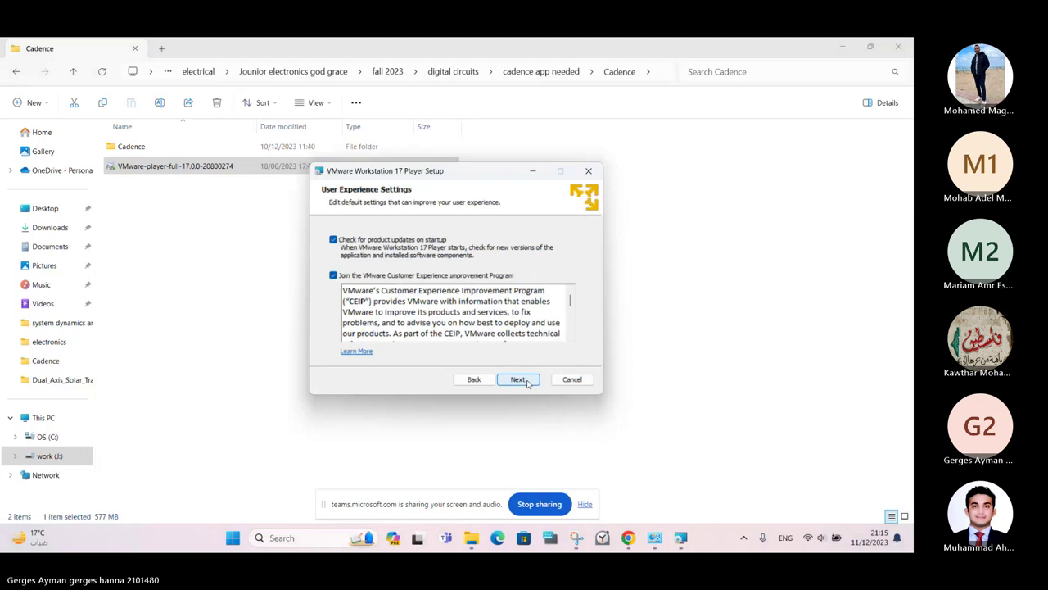
{"action": "left_click", "coordinate": [526, 381]}
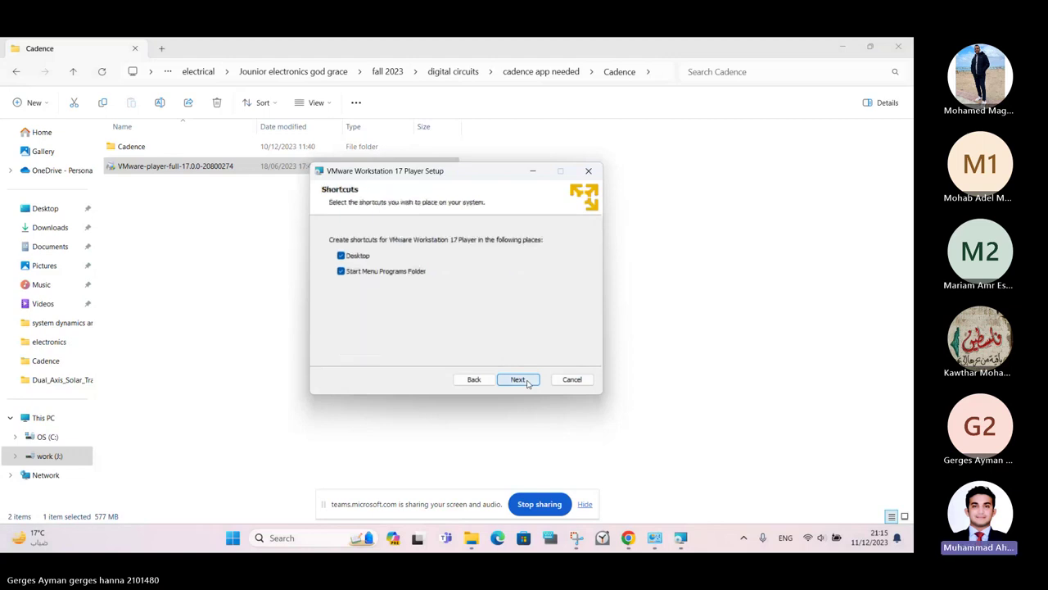
{"action": "left_click", "coordinate": [526, 381]}
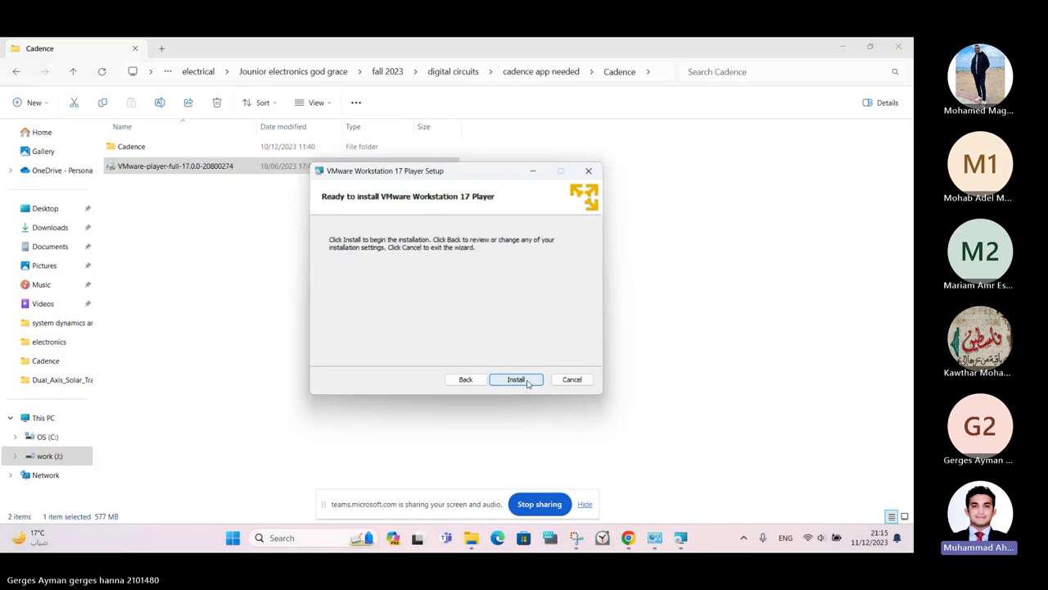
Install VMware Workstation 17 Player, muting the Teams microphone with Ctrl+Shift+M during the progress.
{"action": "left_click", "coordinate": [516, 379]}
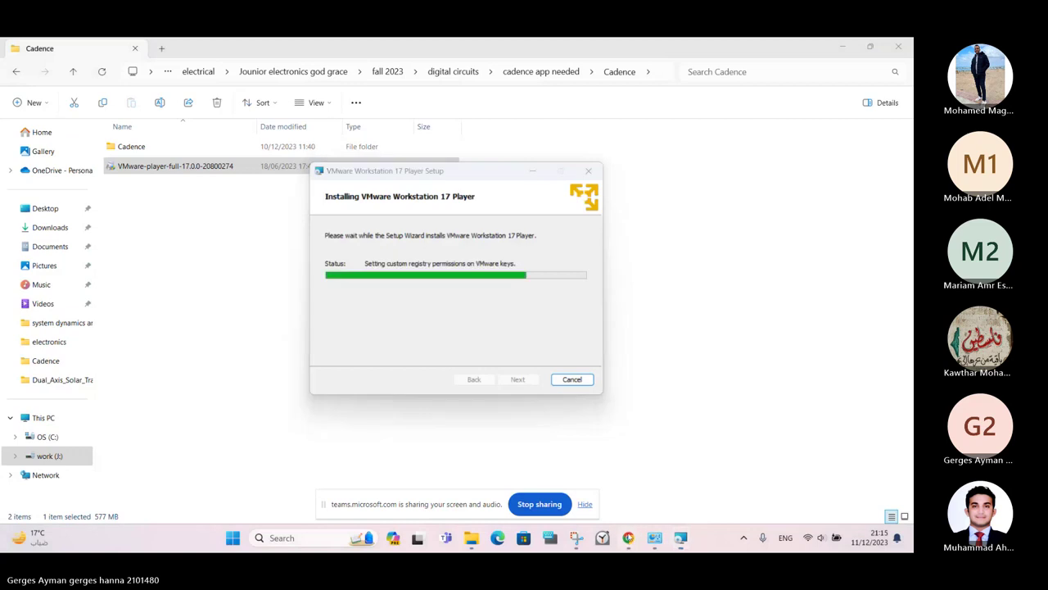
{"action": "mouse_move", "coordinate": [628, 537]}
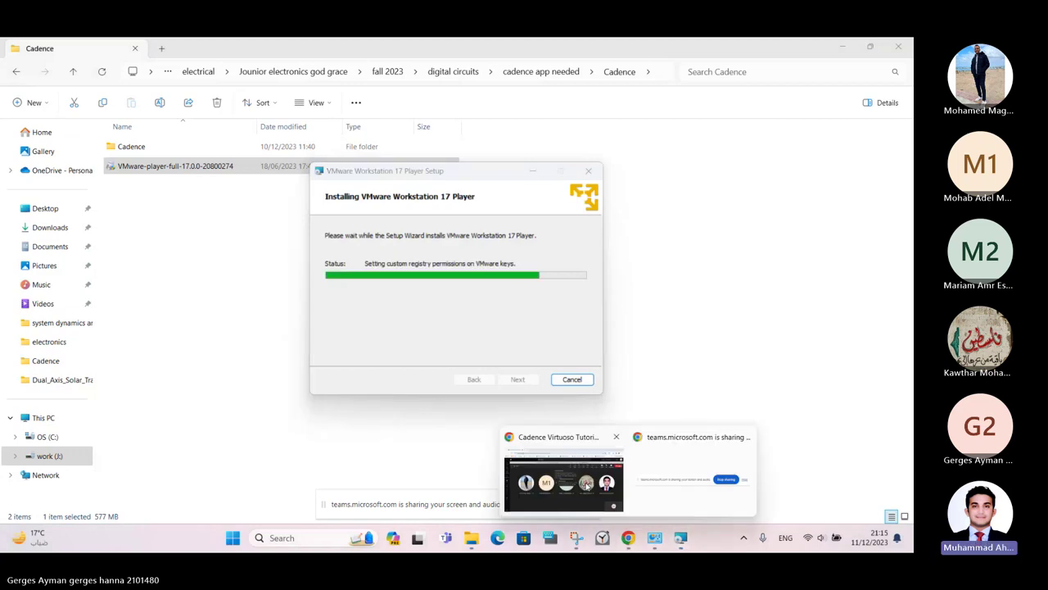
{"action": "left_click", "coordinate": [586, 483]}
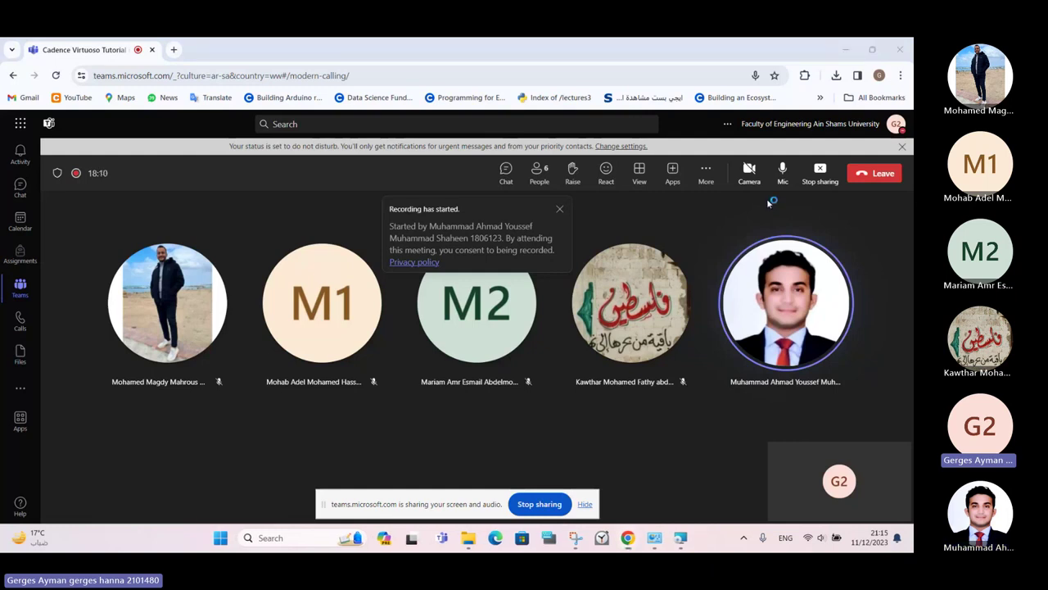
{"action": "key", "text": "ctrl+shift+m"}
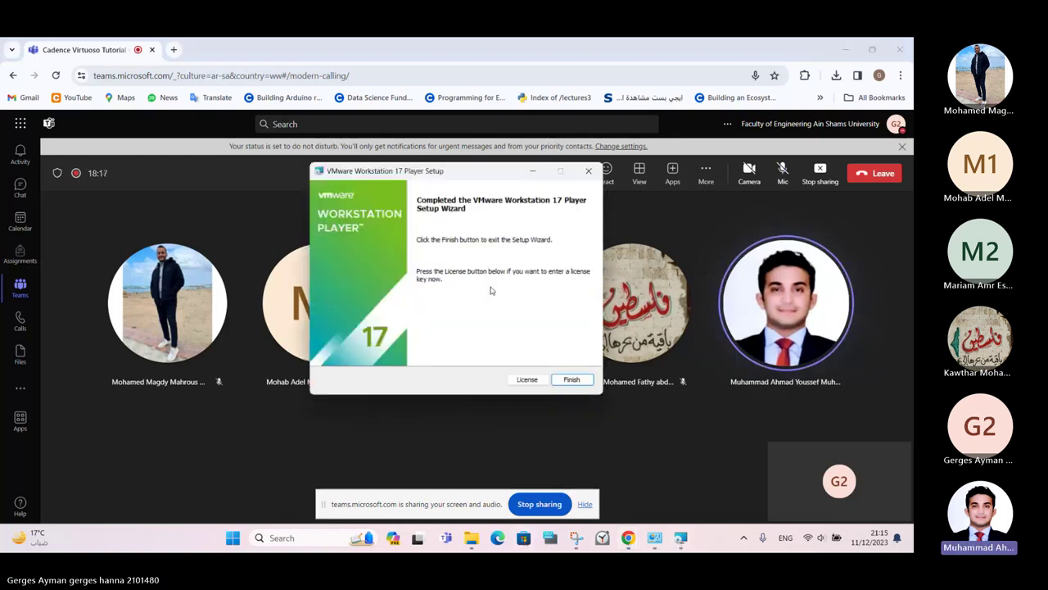
Finish setup without restarting, mute the Teams mic, and minimize the meeting to show the Cadence folder.
{"action": "left_click", "coordinate": [571, 378]}
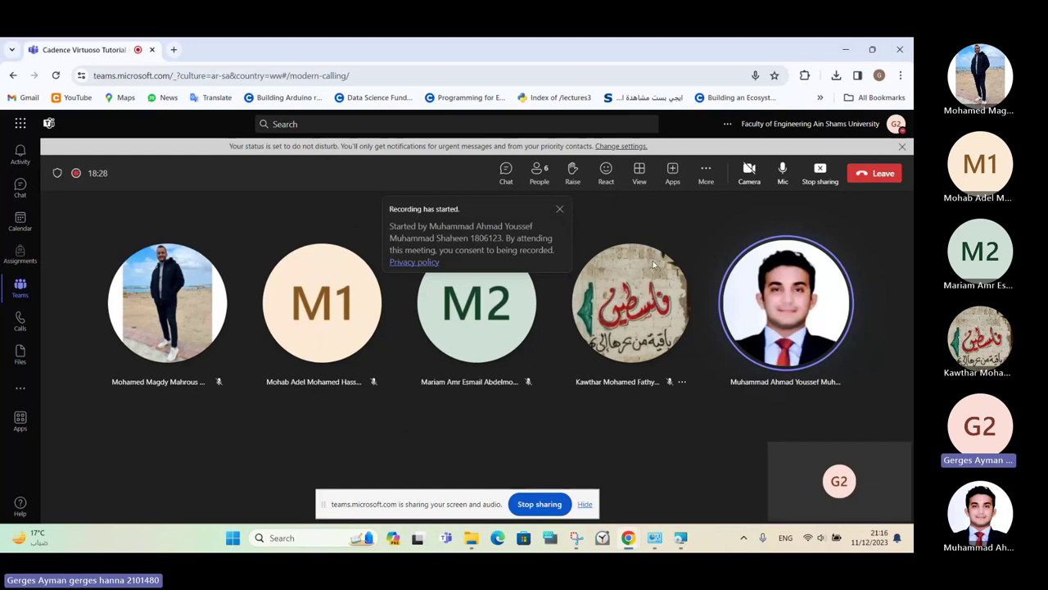
{"action": "mouse_move", "coordinate": [654, 262]}
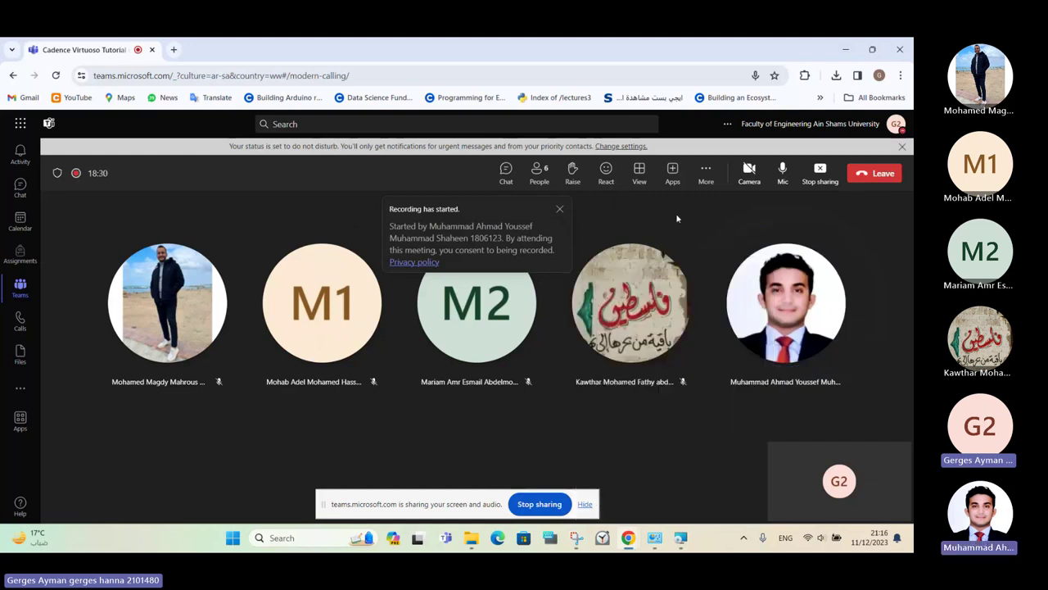
{"action": "left_click", "coordinate": [782, 179]}
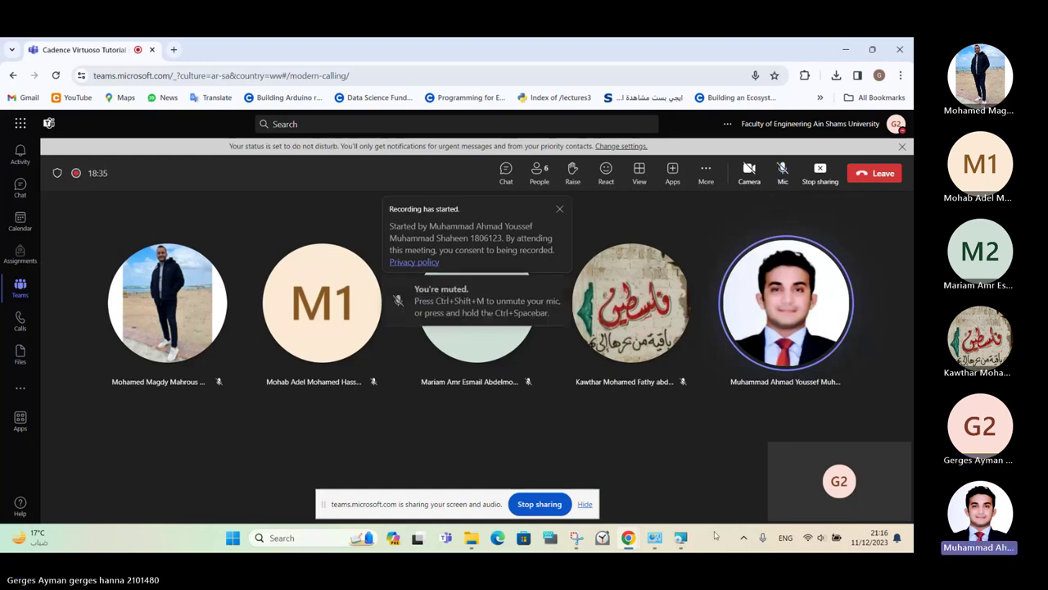
{"action": "left_click", "coordinate": [500, 314]}
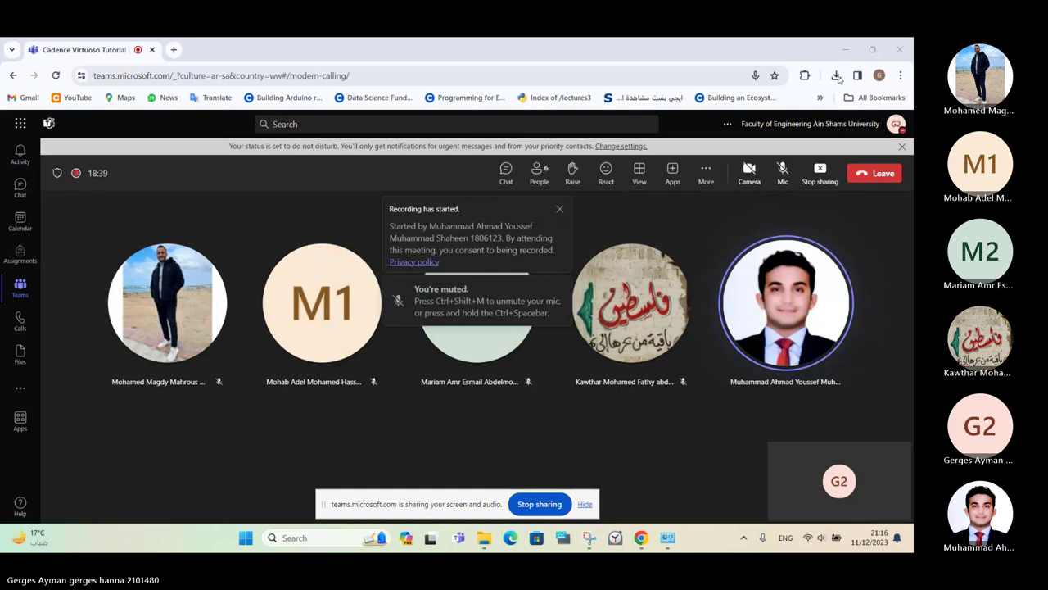
{"action": "left_click", "coordinate": [847, 50]}
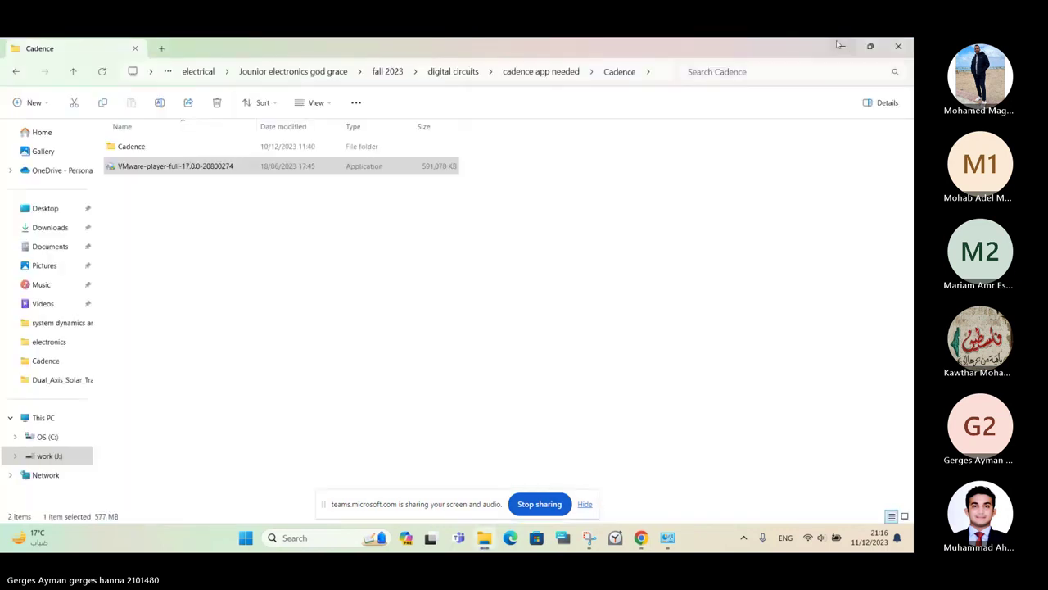
Launch VMware Workstation 17 Player from its desktop shortcut and maximize its window.
{"action": "left_click", "coordinate": [841, 45]}
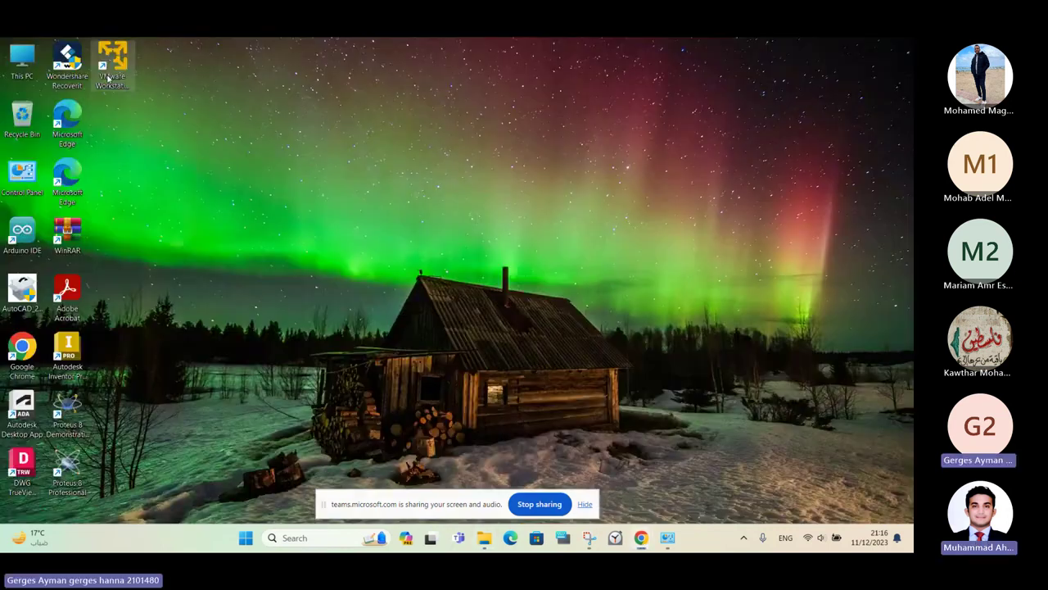
{"action": "left_click", "coordinate": [110, 58]}
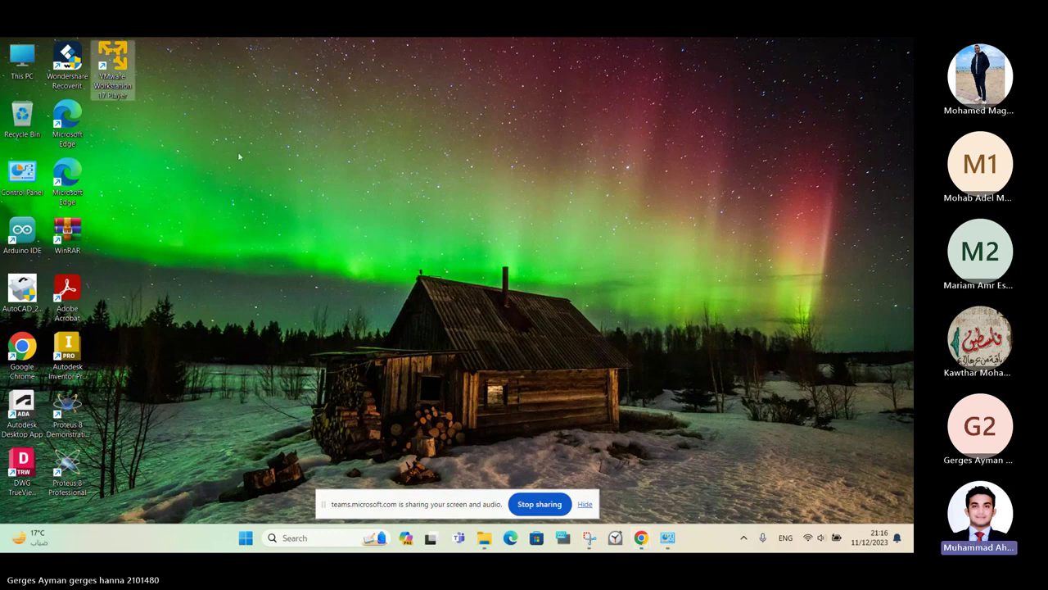
{"action": "left_click", "coordinate": [255, 162]}
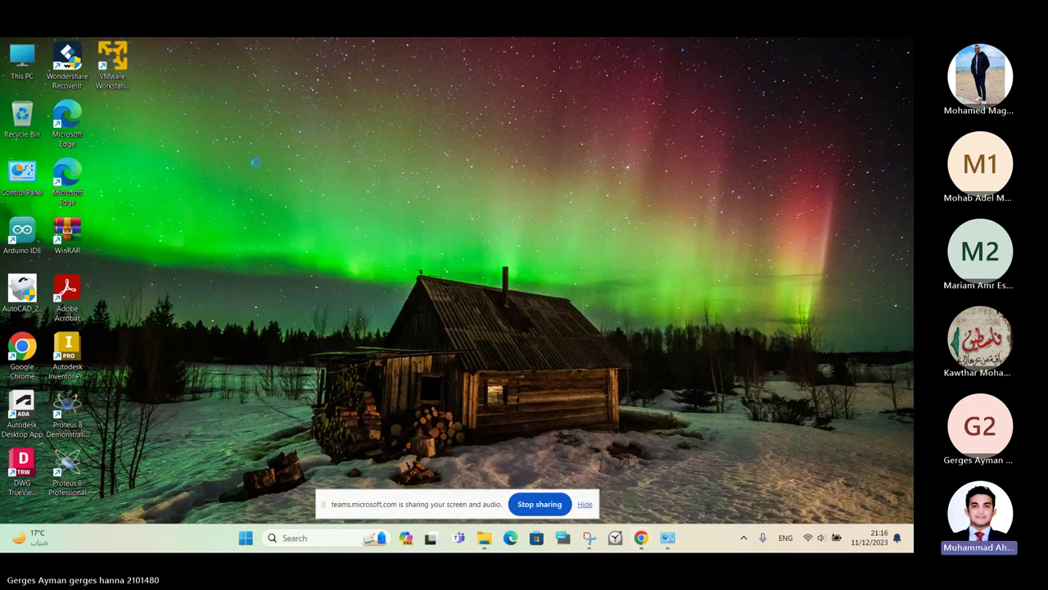
{"action": "left_click_drag", "start_coordinate": [335, 55], "coordinate": [460, 78]}
{"action": "left_click", "coordinate": [495, 82]}
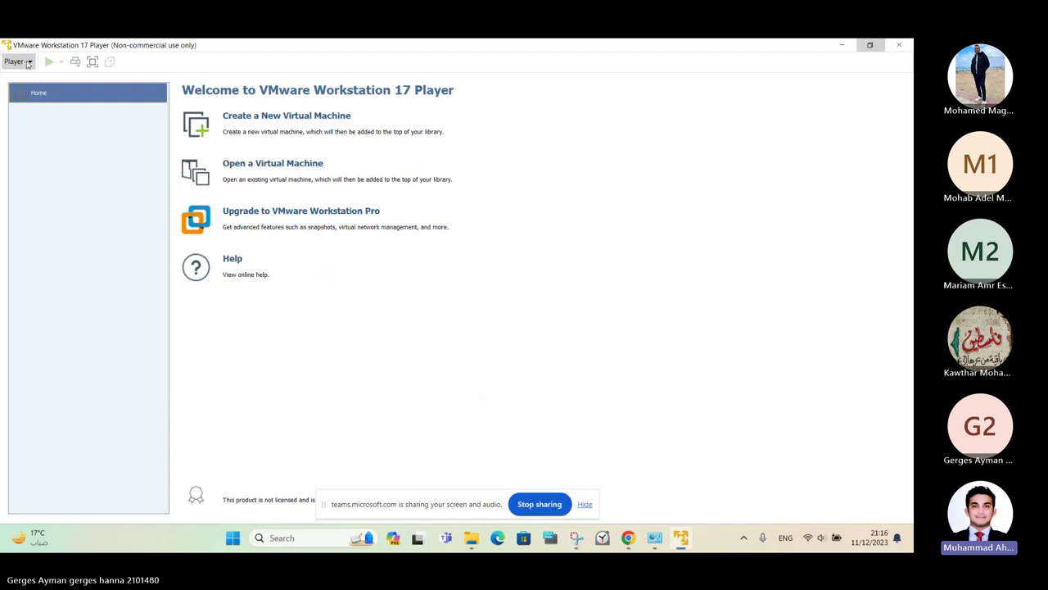
Open the Debian 8.x 64-bit VM from the Cadence folder into the library, then switch to Teams.
{"action": "left_click", "coordinate": [29, 63]}
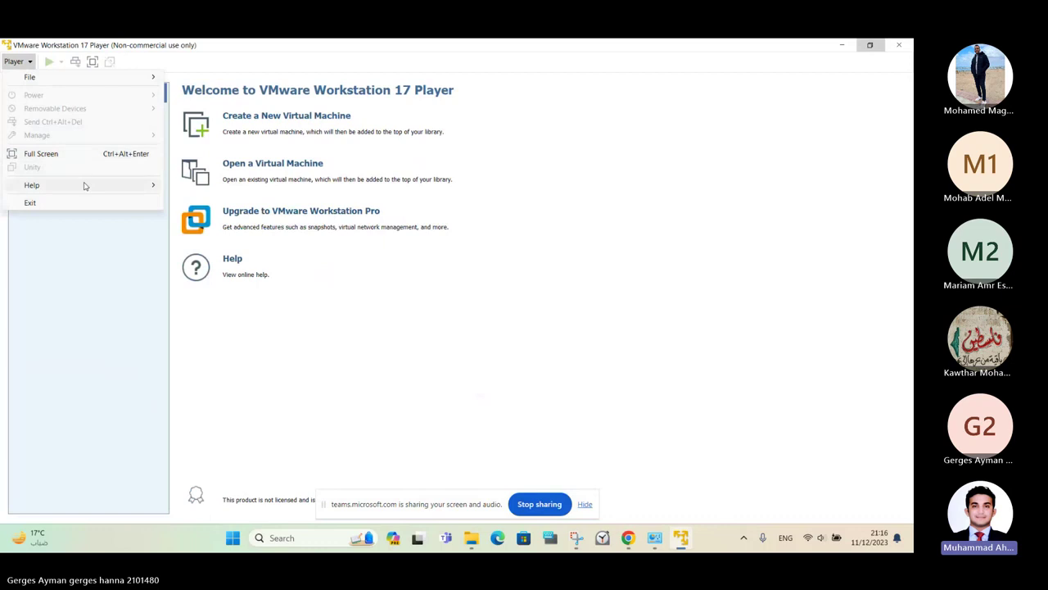
{"action": "mouse_move", "coordinate": [90, 78]}
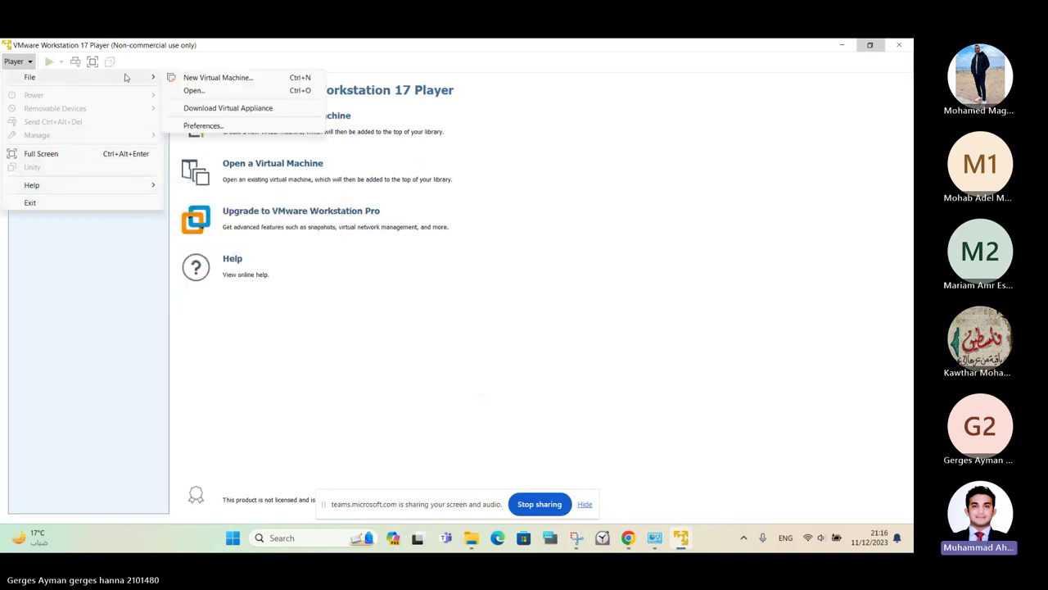
{"action": "left_click", "coordinate": [193, 91]}
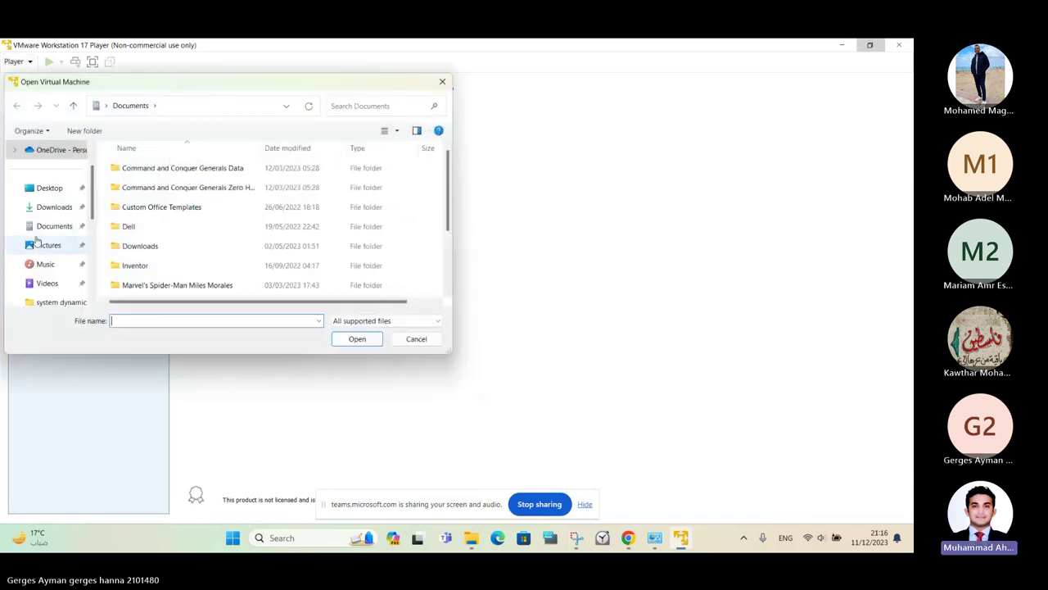
{"action": "scroll", "coordinate": [51, 262], "scroll_direction": "down", "scroll_amount": 4}
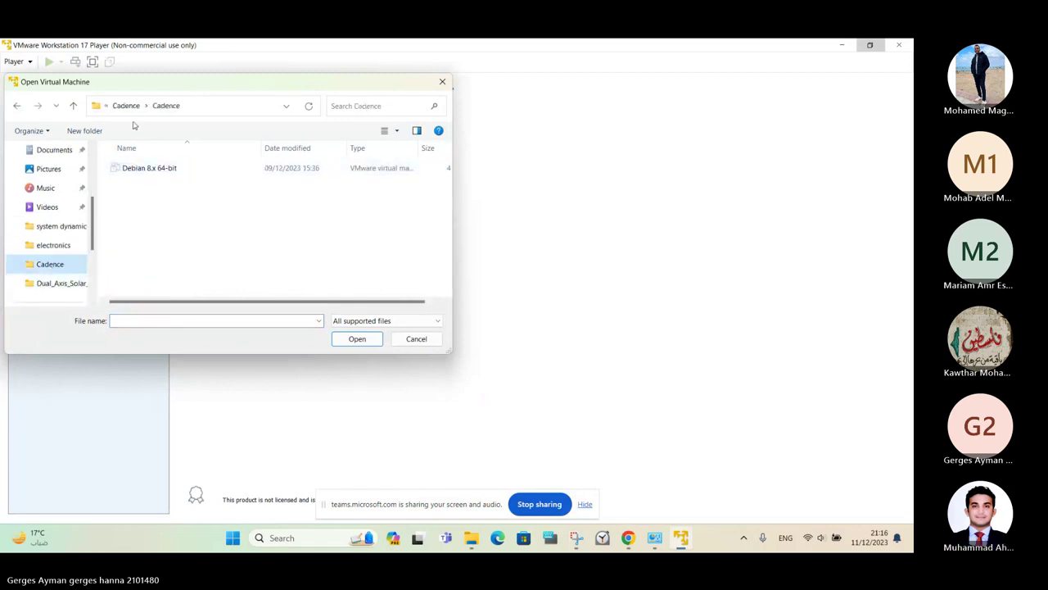
{"action": "left_click", "coordinate": [183, 172]}
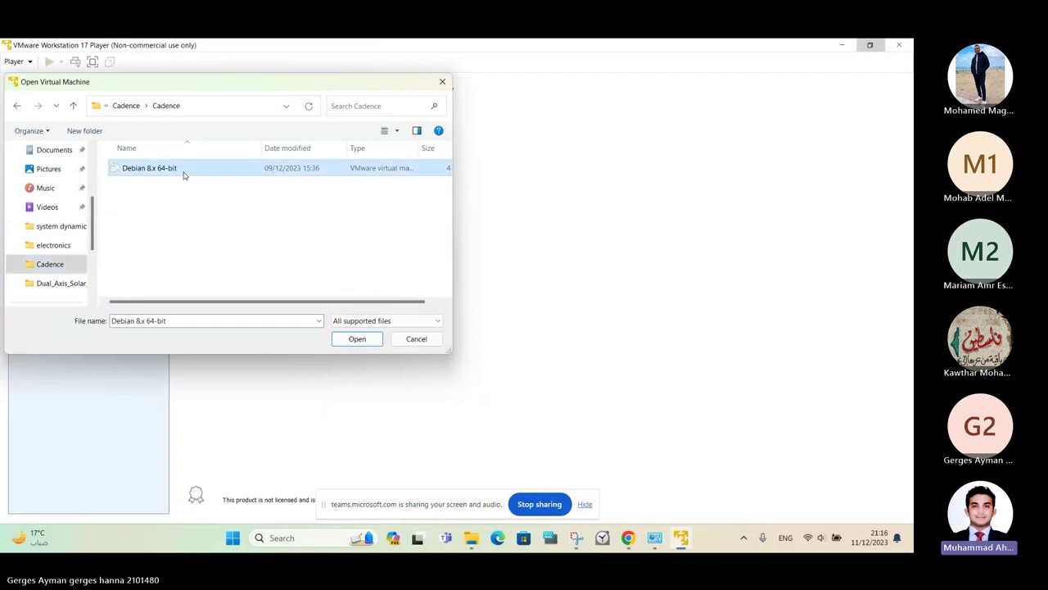
{"action": "left_click", "coordinate": [356, 340]}
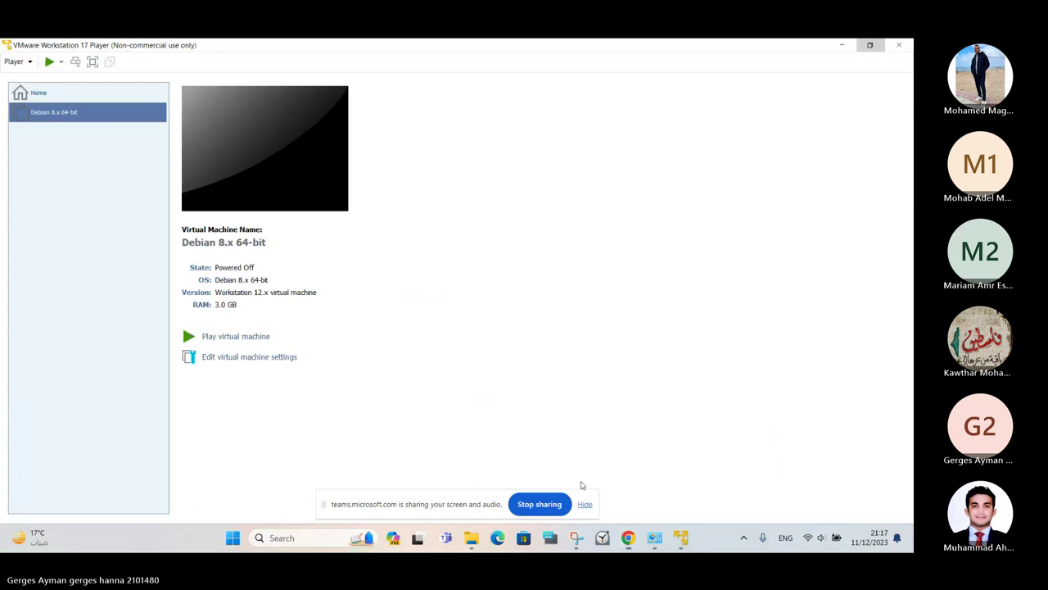
{"action": "key", "text": "alt+Tab"}
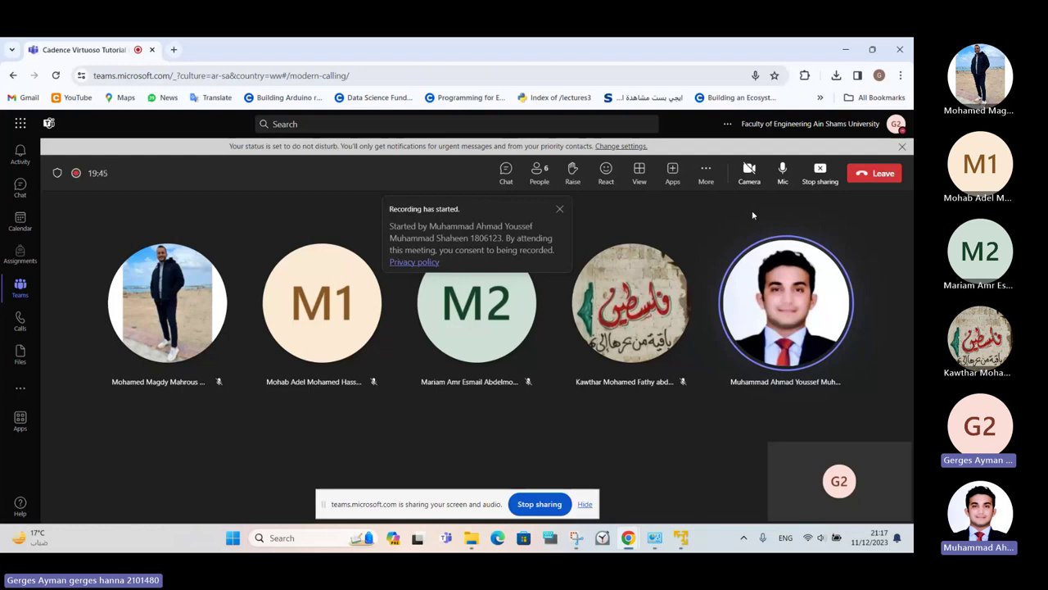
Mute the Teams microphone and bring the VMware Player window showing the Debian VM forward.
{"action": "left_click", "coordinate": [779, 177]}
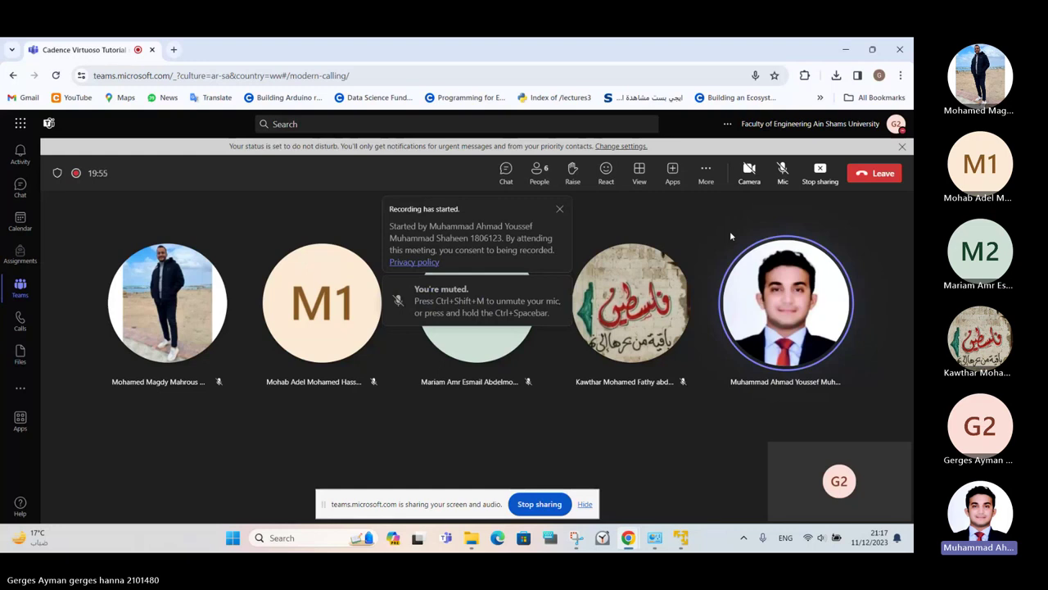
{"action": "left_click", "coordinate": [681, 537]}
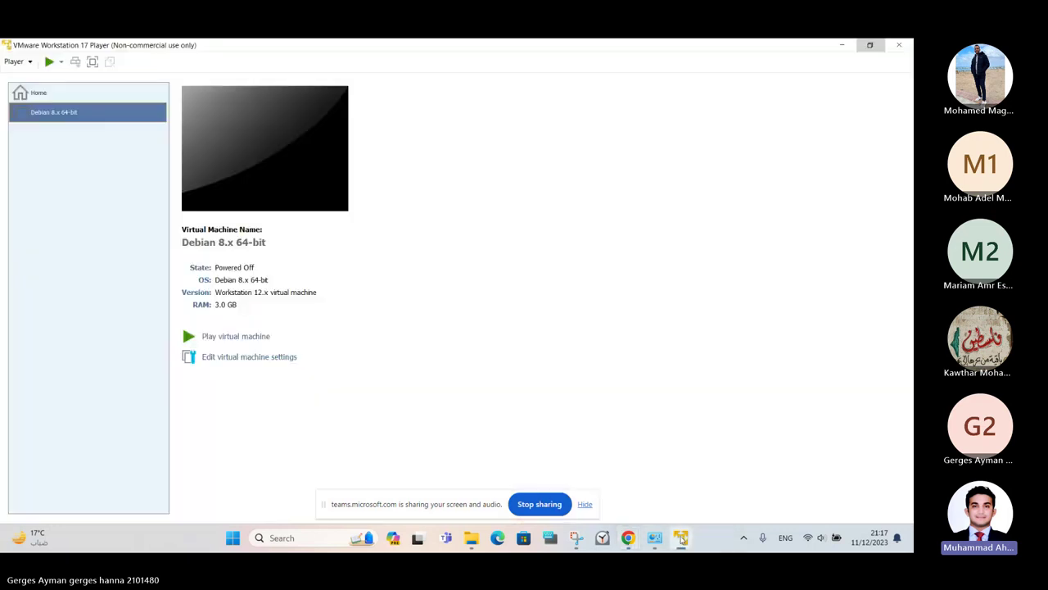
Set the Debian VM's memory to 8780 MB (8.6 GB) in its virtual machine settings.
{"action": "left_click", "coordinate": [253, 358]}
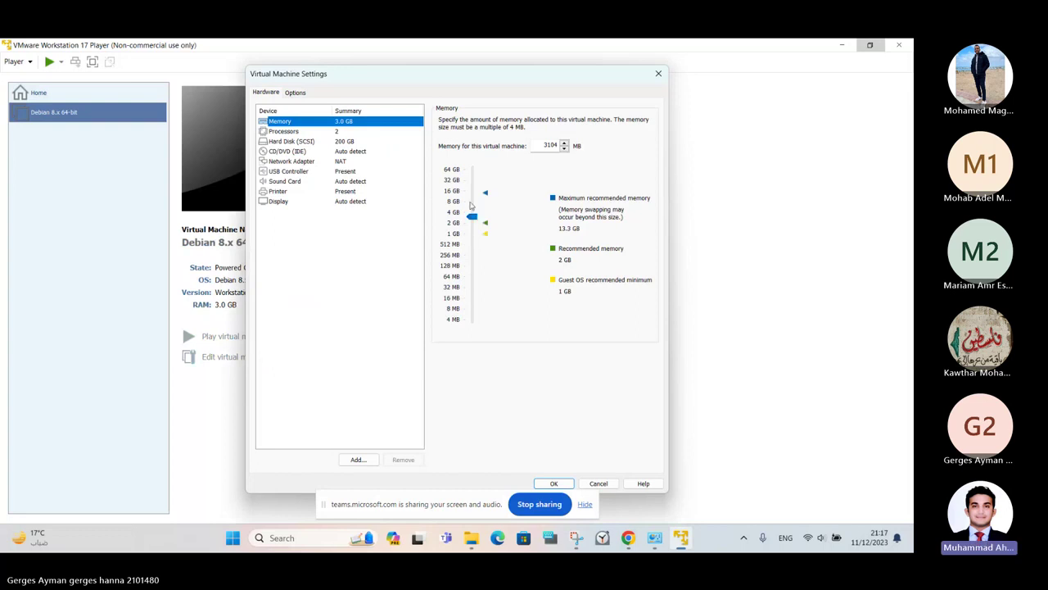
{"action": "left_click_drag", "start_coordinate": [475, 223], "coordinate": [474, 202]}
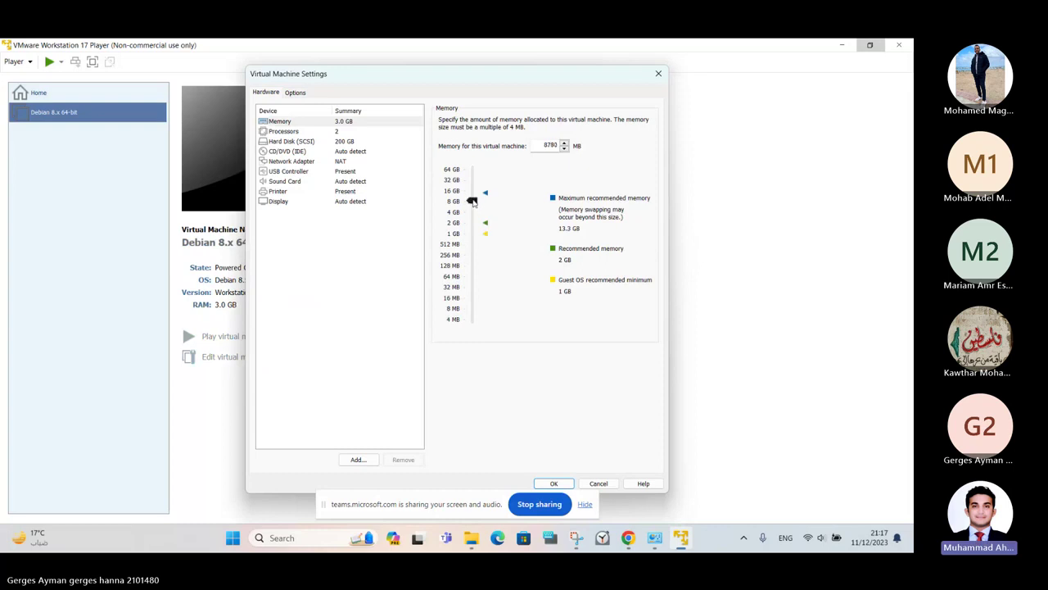
{"action": "left_click", "coordinate": [472, 203]}
{"action": "left_click_drag", "start_coordinate": [472, 203], "coordinate": [472, 202]}
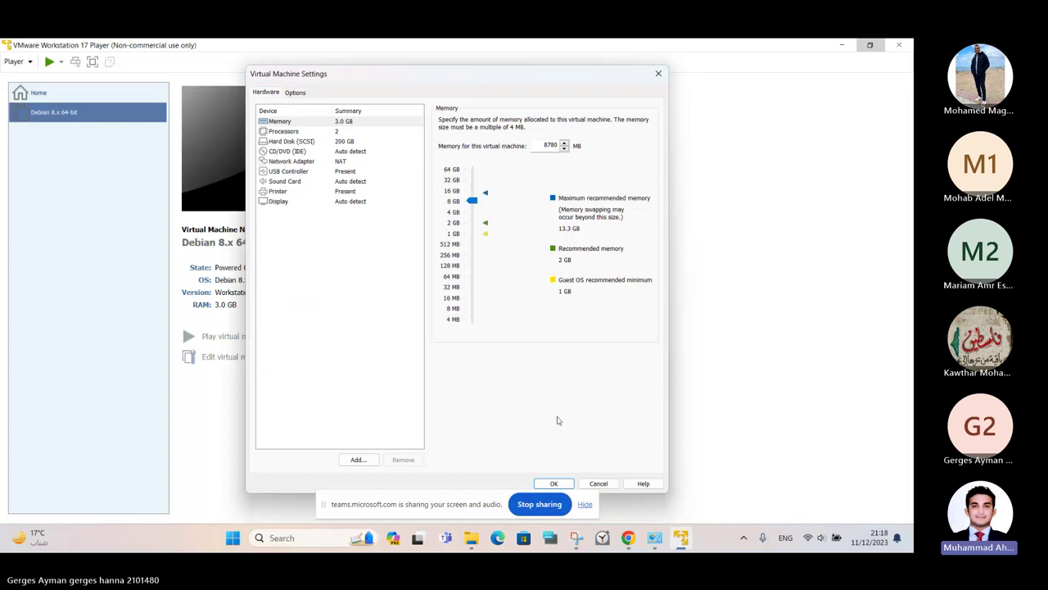
{"action": "left_click", "coordinate": [554, 484]}
{"action": "left_click", "coordinate": [554, 484]}
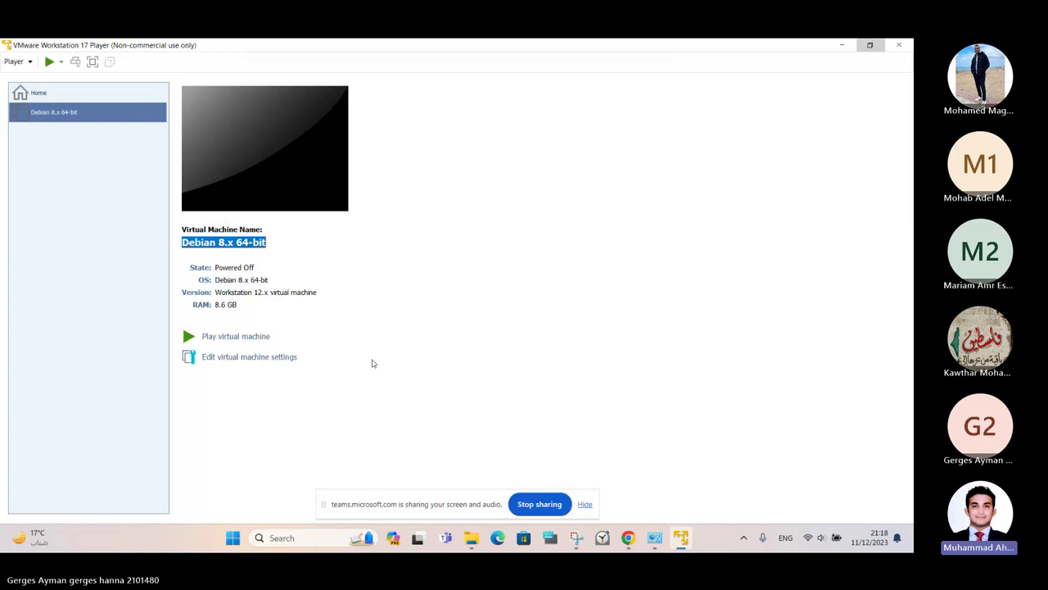
Power on the Debian VM, answer 'I Copied It', and let it boot to the desktop.
{"action": "left_click", "coordinate": [246, 337]}
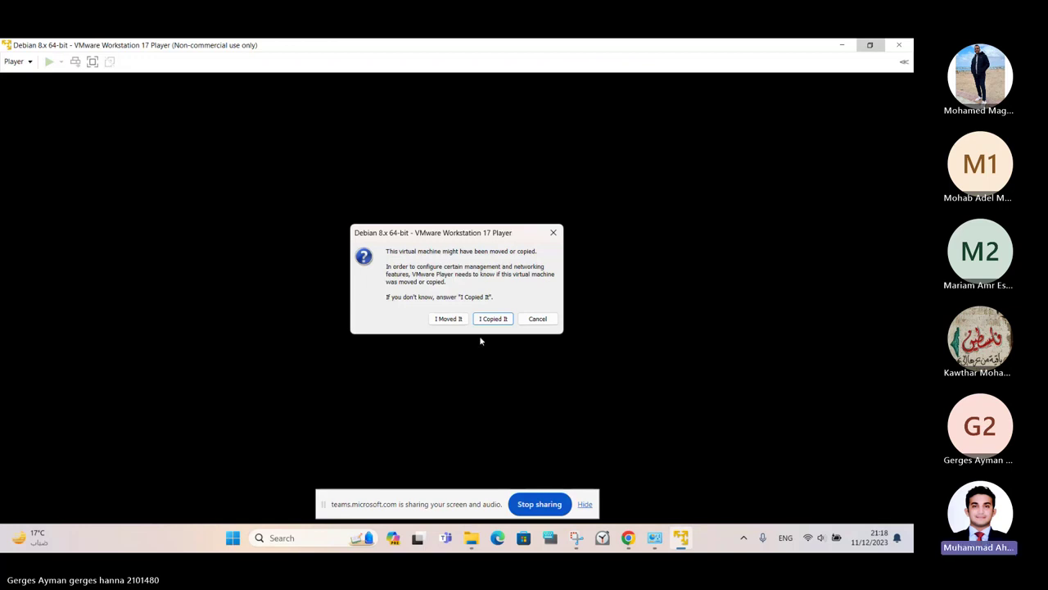
{"action": "left_click", "coordinate": [493, 319]}
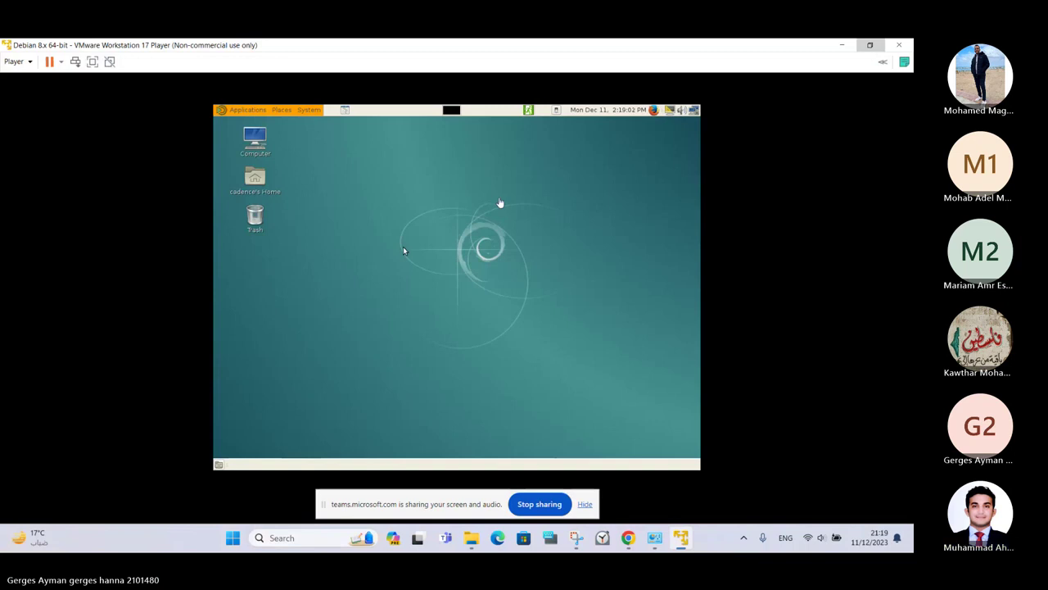
Restore then maximize the Player window so the Debian desktop fills the screen, and focus the guest.
{"action": "mouse_move", "coordinate": [628, 537]}
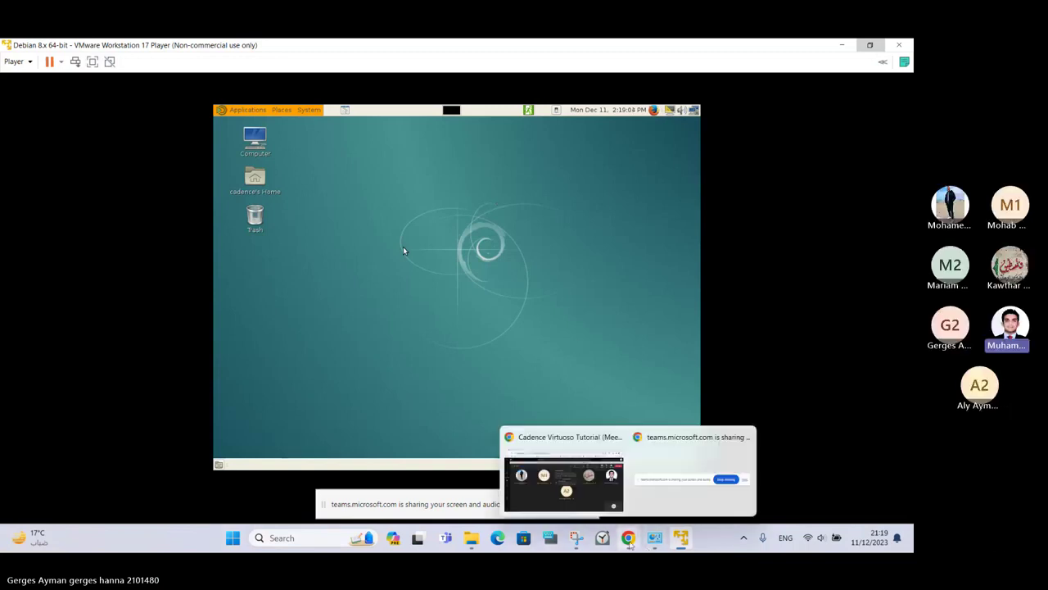
{"action": "mouse_move", "coordinate": [565, 474]}
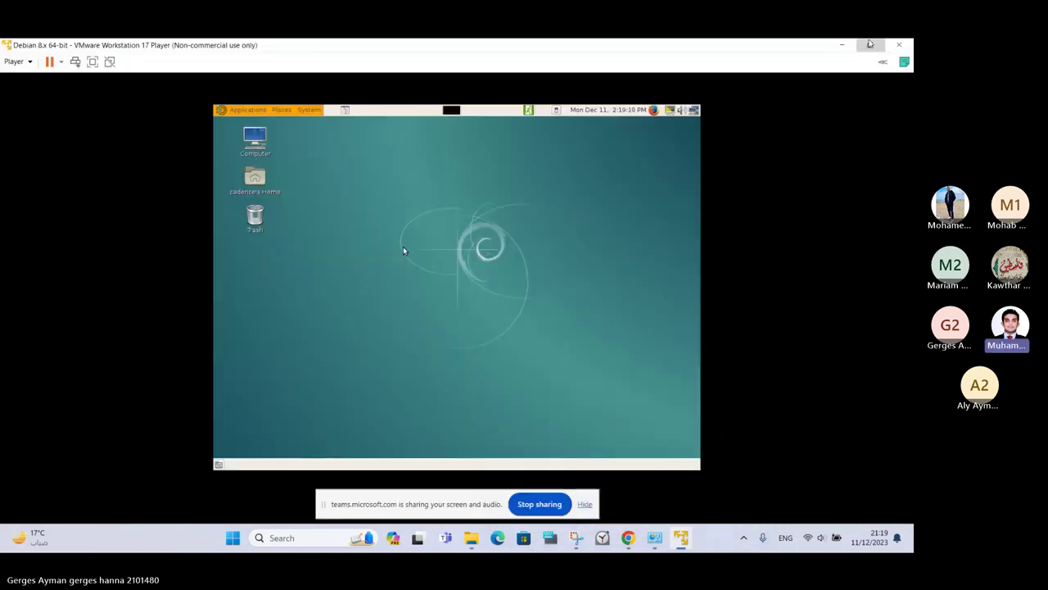
{"action": "left_click", "coordinate": [870, 44]}
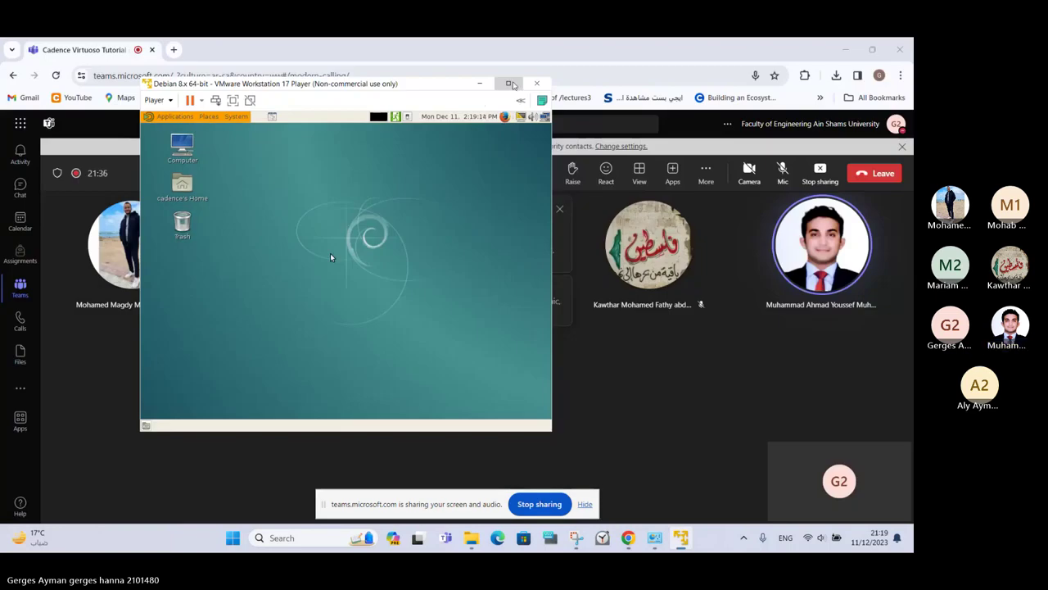
{"action": "left_click", "coordinate": [511, 85]}
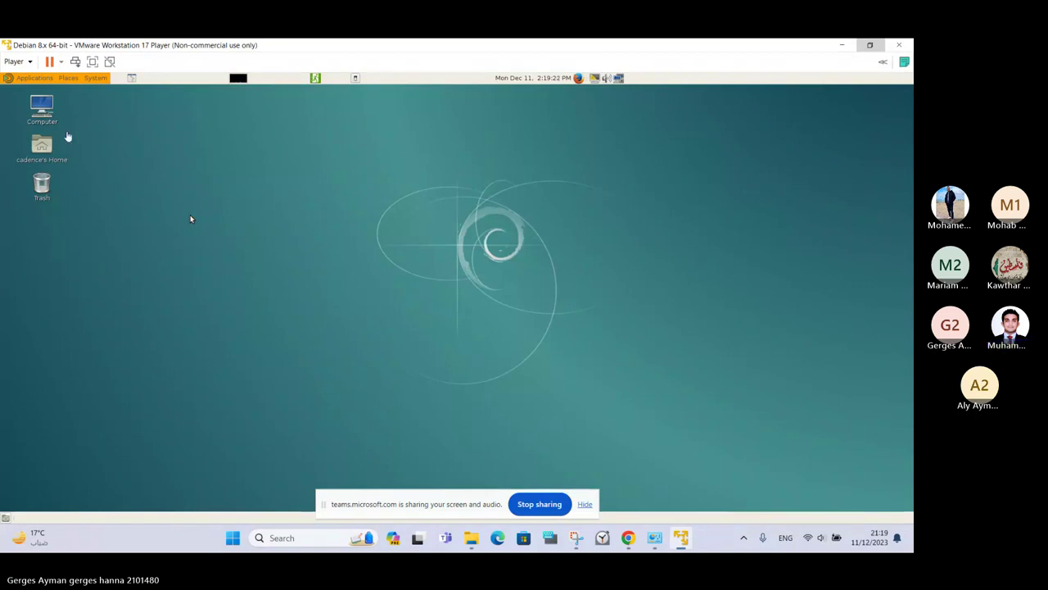
{"action": "left_click", "coordinate": [279, 196]}
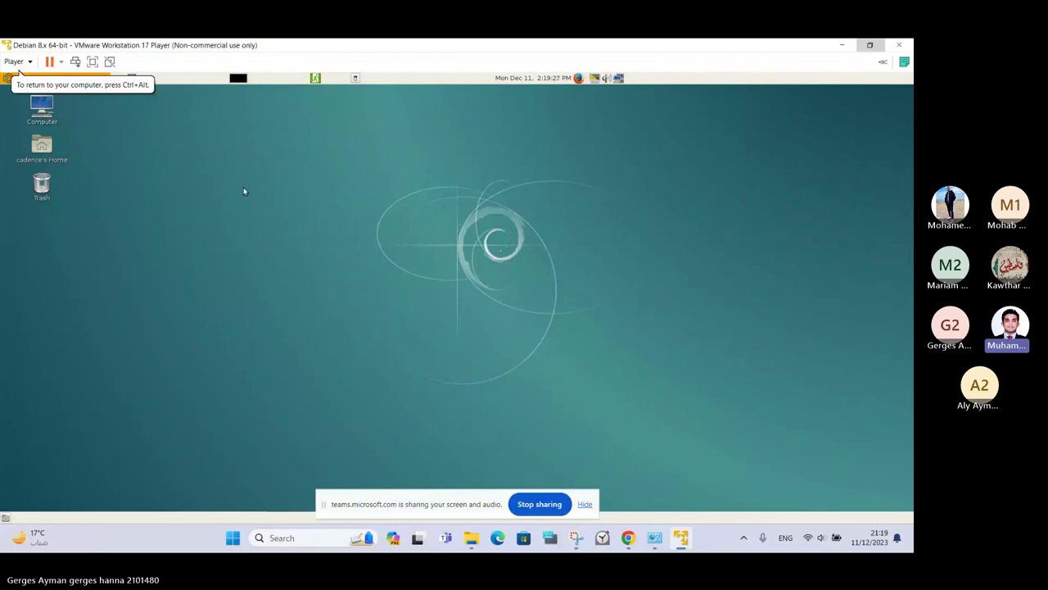
Open a desktop terminal and recall the cd /home/cadence/my_project command at its prompt.
{"action": "right_click", "coordinate": [544, 278]}
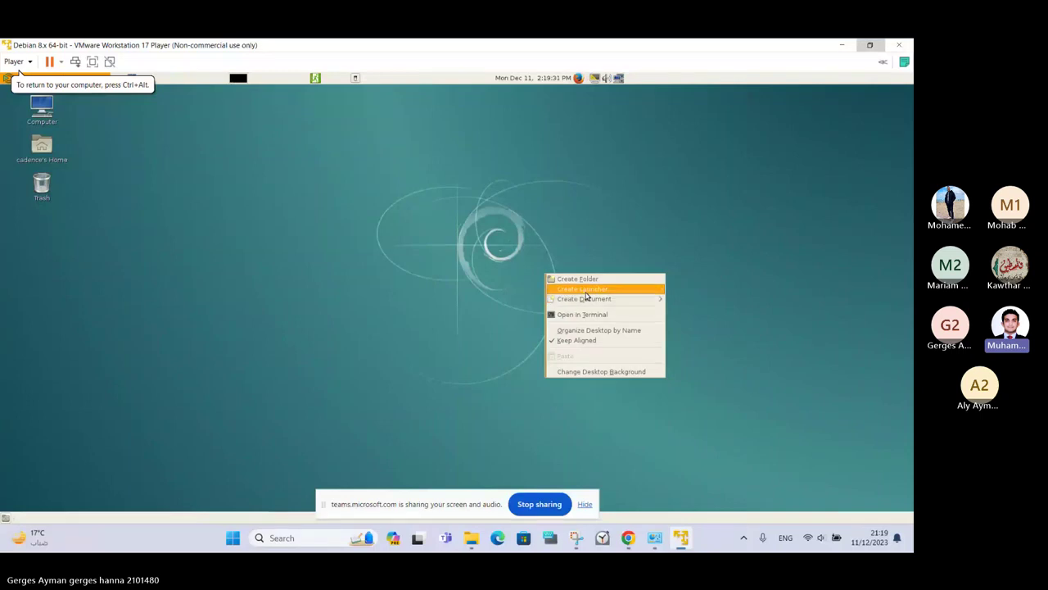
{"action": "left_click", "coordinate": [588, 315]}
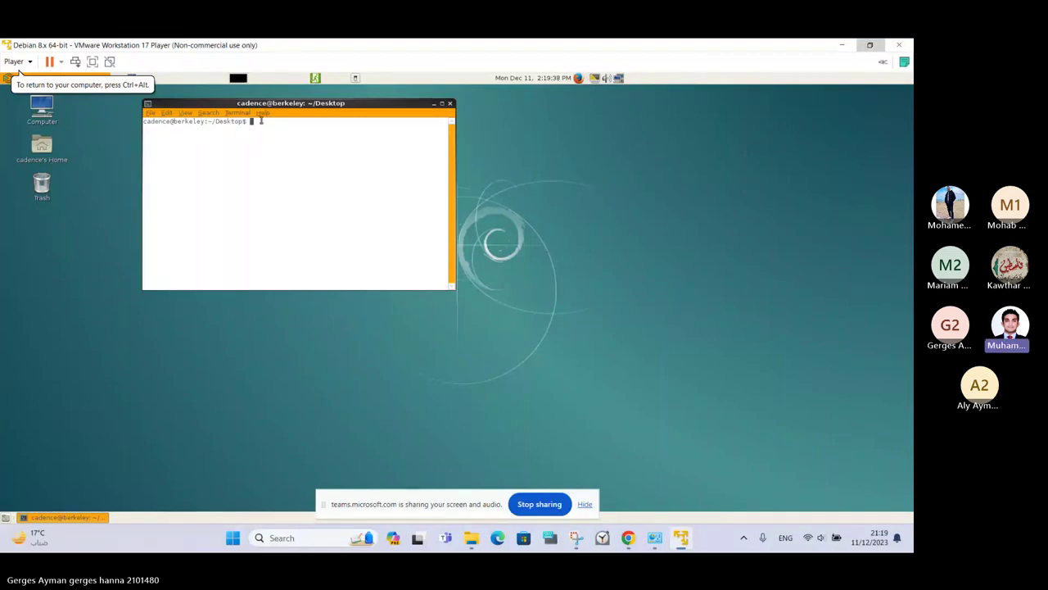
{"action": "type", "text": "virtuoso&"}
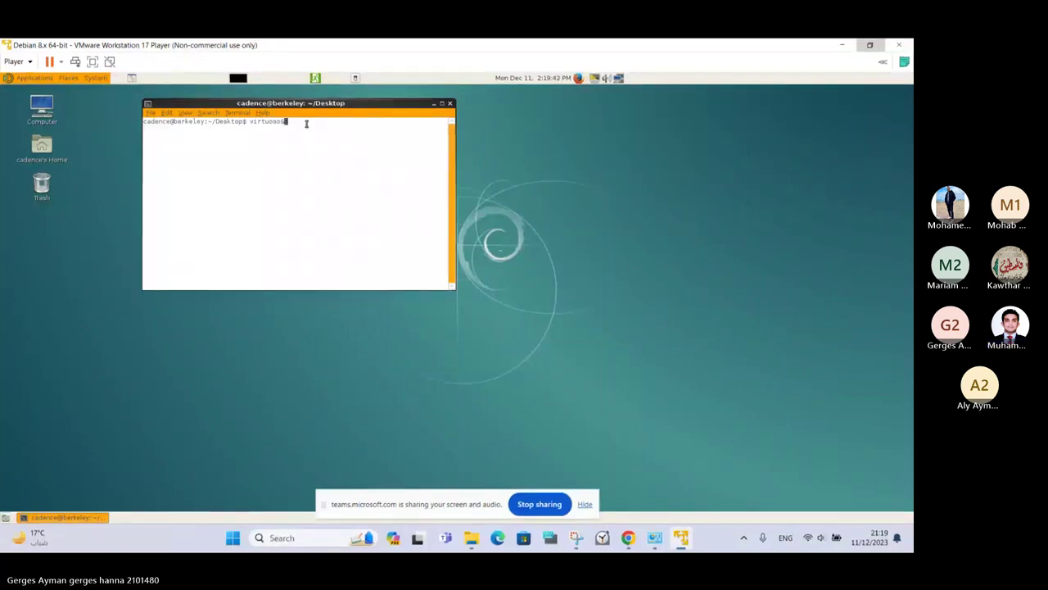
{"action": "key", "text": "Up"}
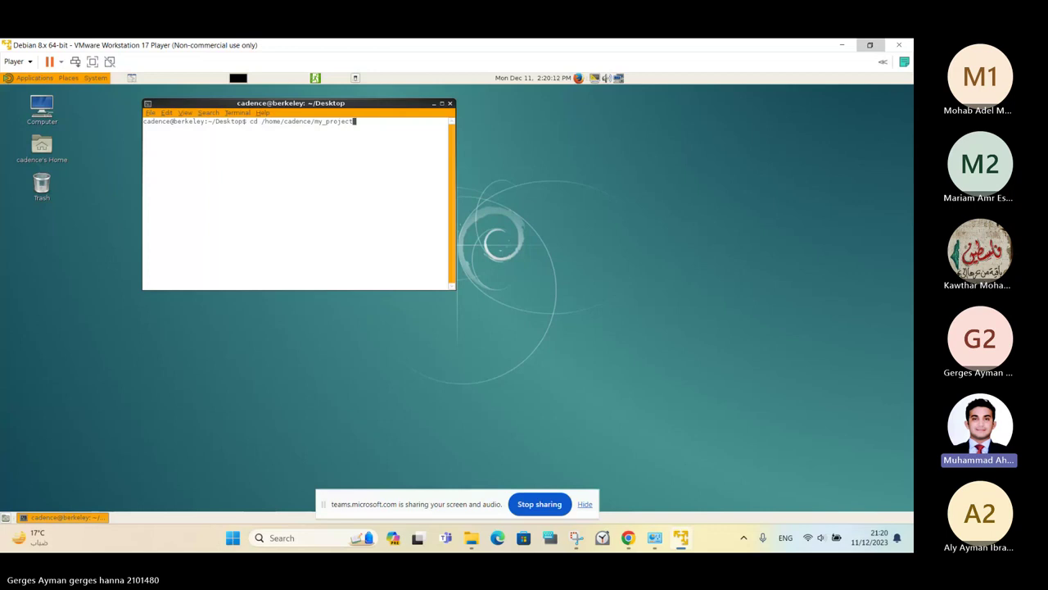
Change into /home/cadence/my_project and run virtuoso& in the background.
{"action": "key", "text": "Return"}
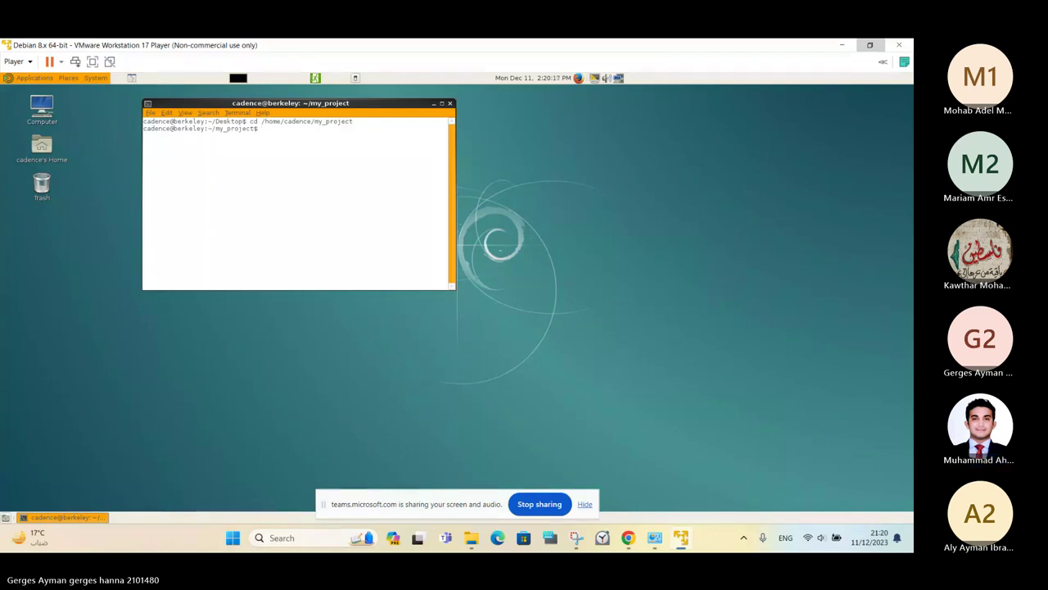
{"action": "key", "text": "Up"}
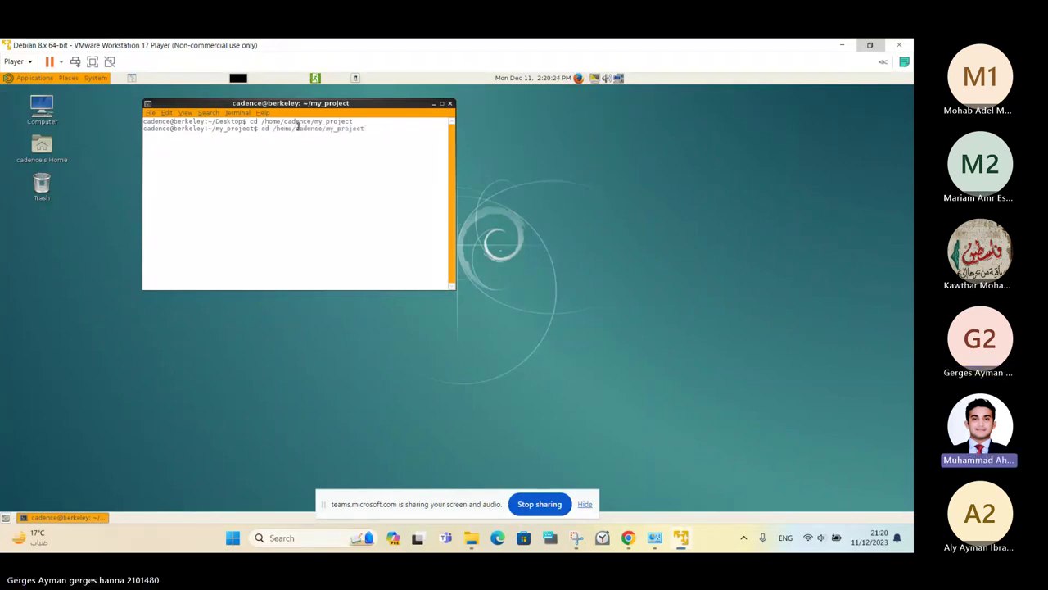
{"action": "key", "text": "Up"}
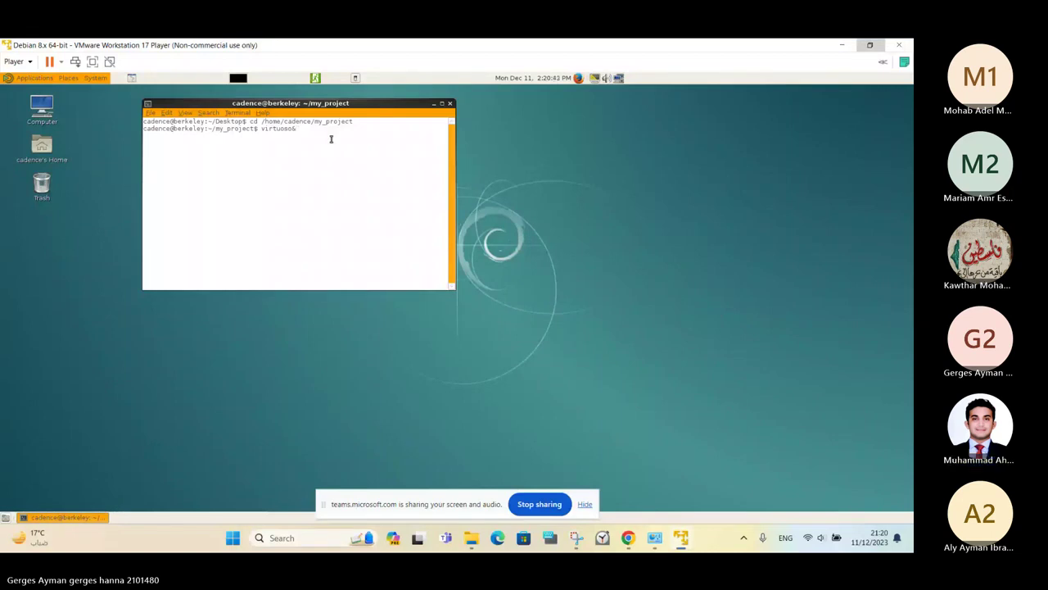
{"action": "key", "text": "Return"}
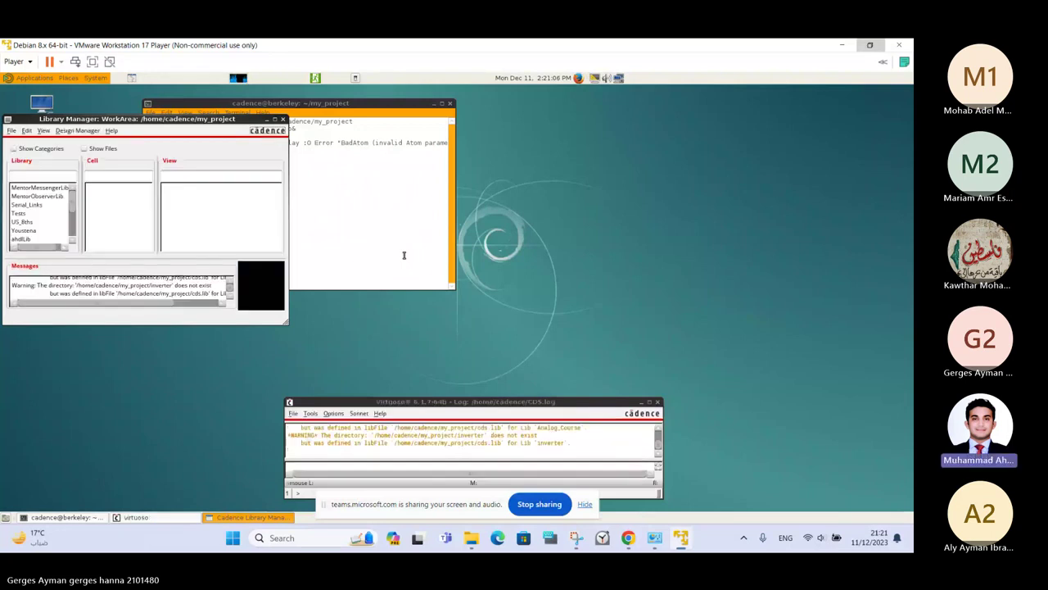
Maximize the Virtuoso Library Manager window.
{"action": "left_click", "coordinate": [275, 119]}
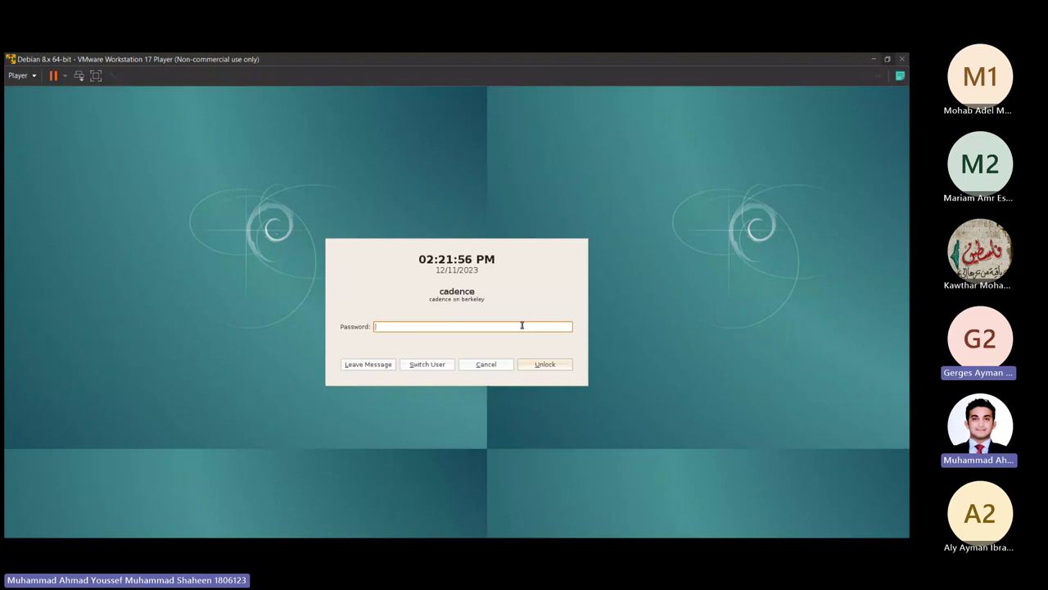
Unlock the Debian lock screen with the account password.
{"action": "type", "text": "••••••"}
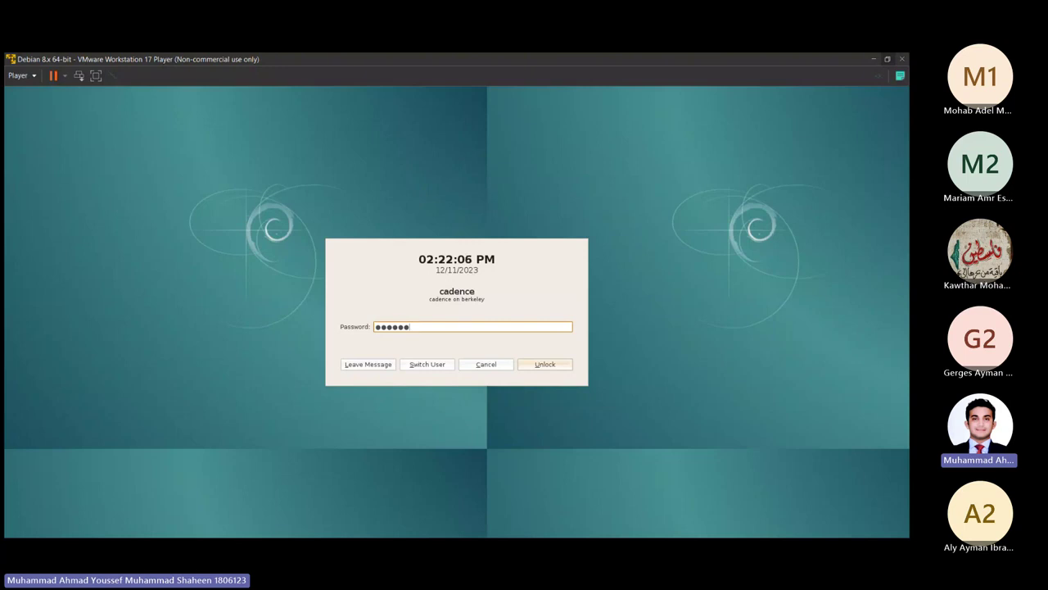
{"action": "key", "text": "Return"}
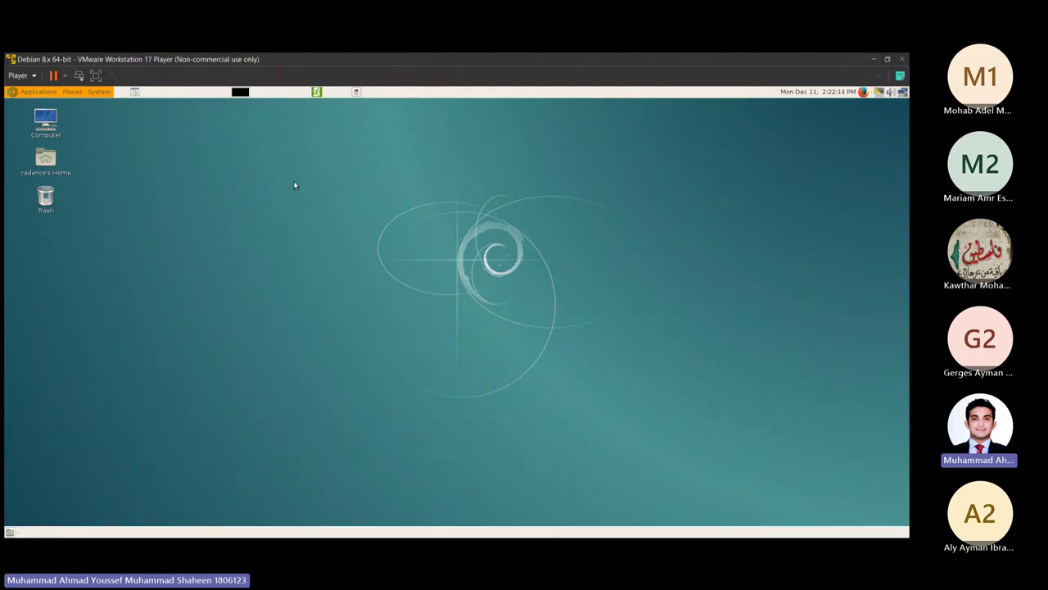
Open a new desktop terminal, change into ~/my_project, and start virtuoso & in the background.
{"action": "right_click", "coordinate": [277, 237]}
{"action": "left_click", "coordinate": [330, 271]}
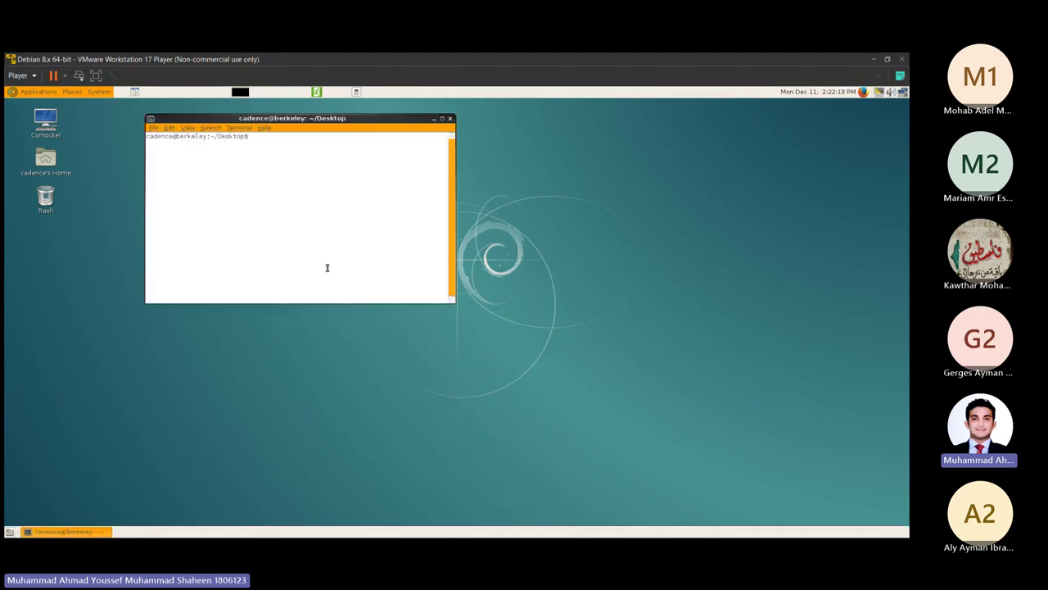
{"action": "type", "text": "cd /home/cadence/my_project"}
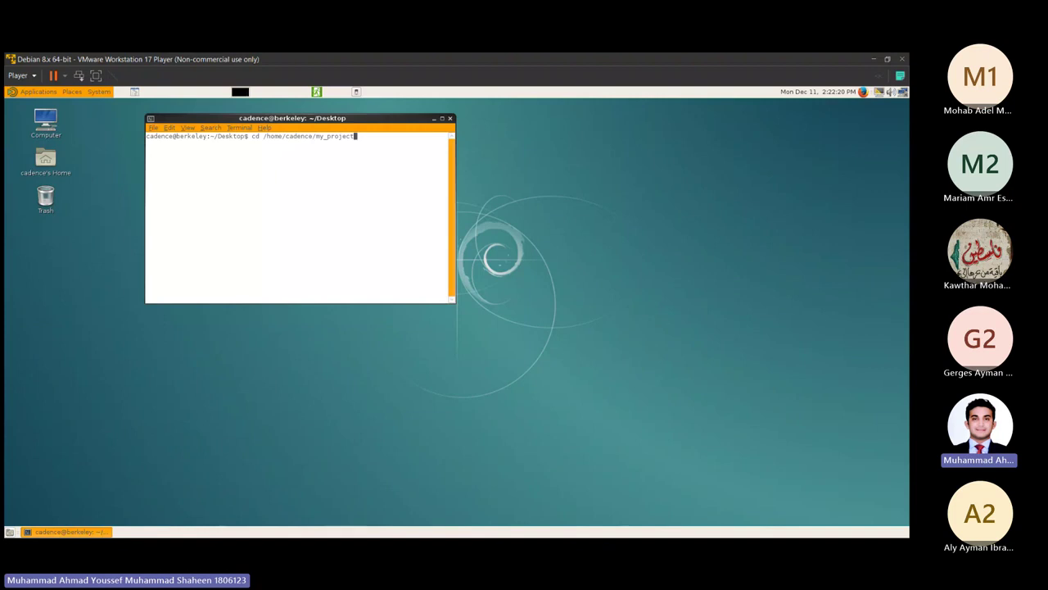
{"action": "key", "text": "Return"}
{"action": "type", "text": "virtuoso &"}
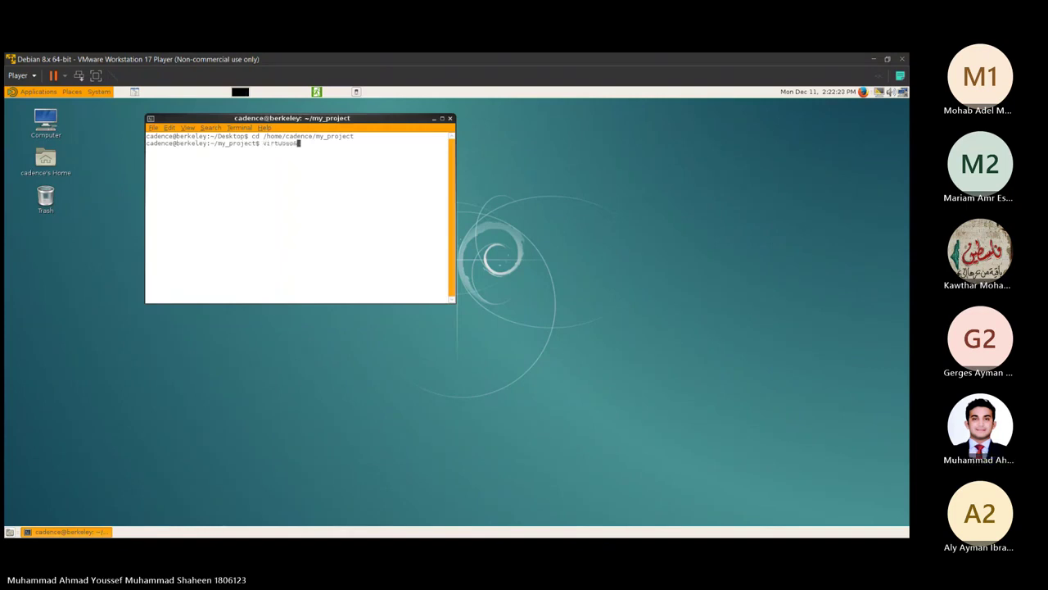
{"action": "key", "text": "Return"}
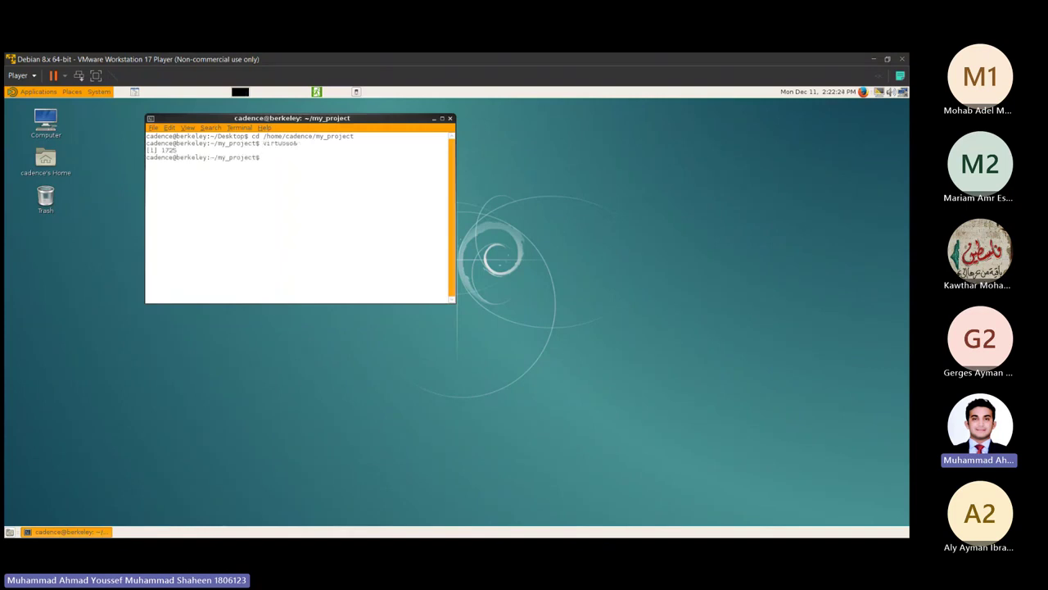
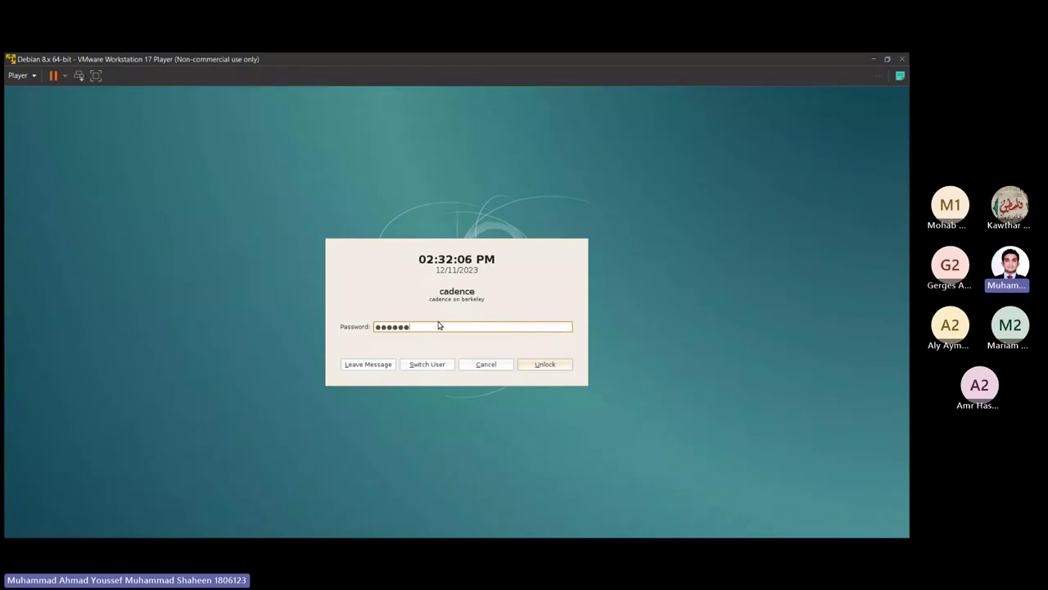
Unlock the session, maximize the Library Manager, and widen its Cell and View panes.
{"action": "key", "text": "Return"}
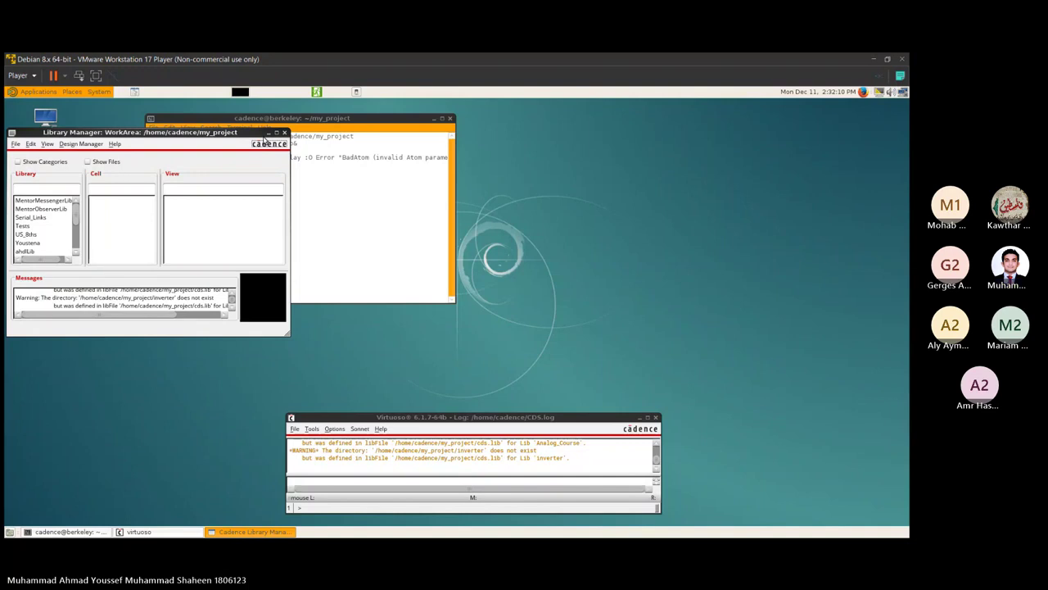
{"action": "left_click_drag", "start_coordinate": [256, 133], "coordinate": [575, 156]}
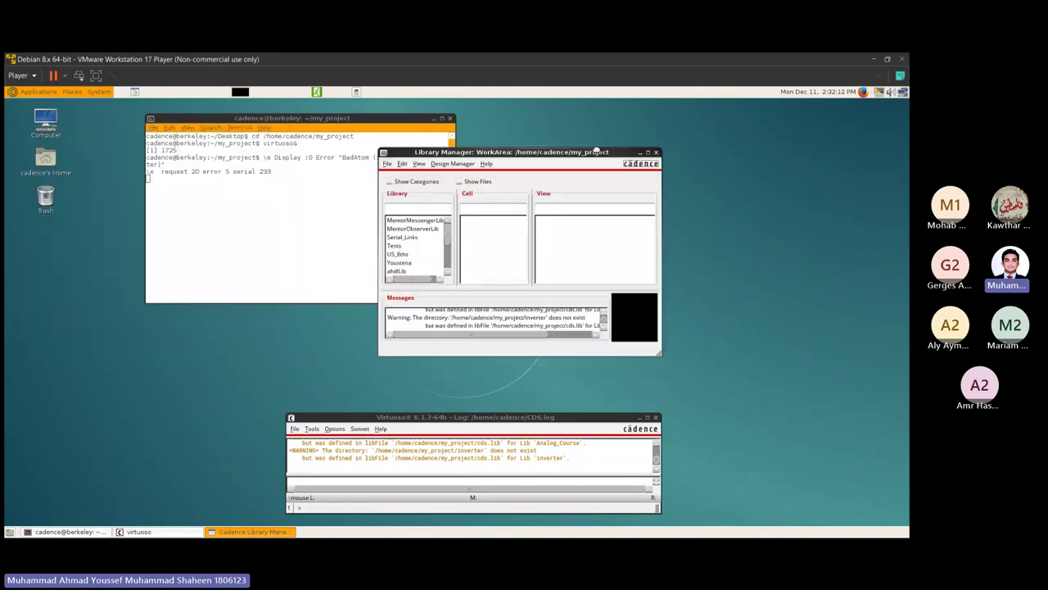
{"action": "double_click", "coordinate": [575, 155]}
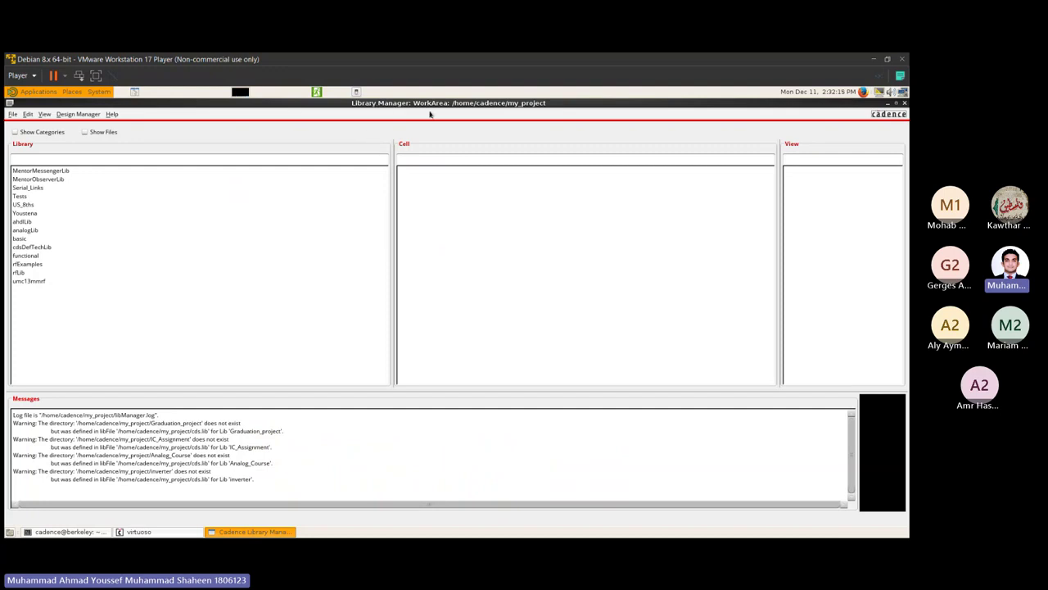
{"action": "left_click_drag", "start_coordinate": [394, 208], "coordinate": [270, 198]}
{"action": "left_click_drag", "start_coordinate": [778, 260], "coordinate": [672, 252]}
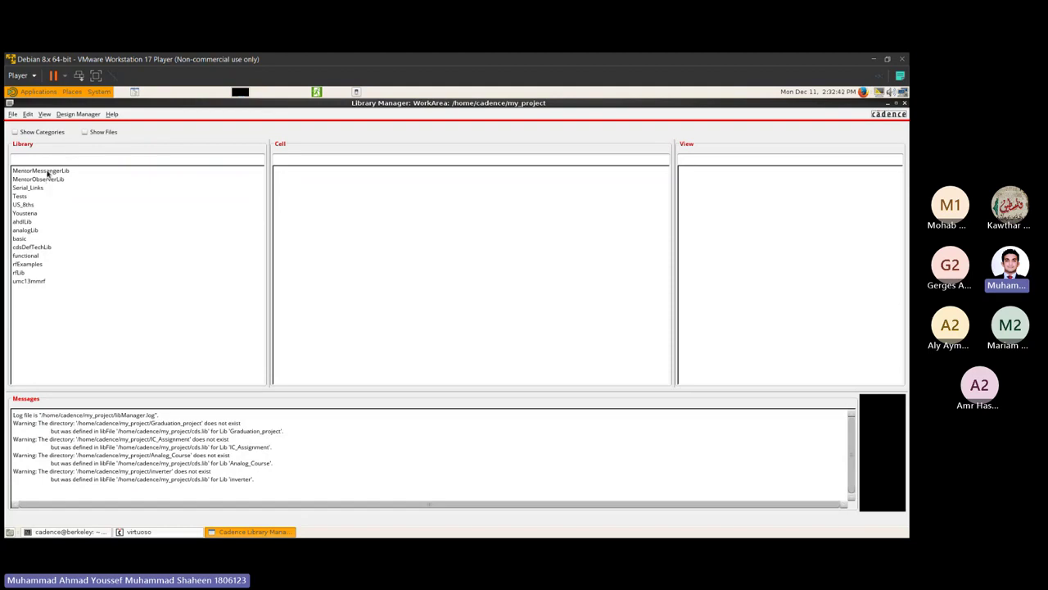
Create a new library called Digital_Circuits_Project from File > New > Library.
{"action": "left_click", "coordinate": [14, 115]}
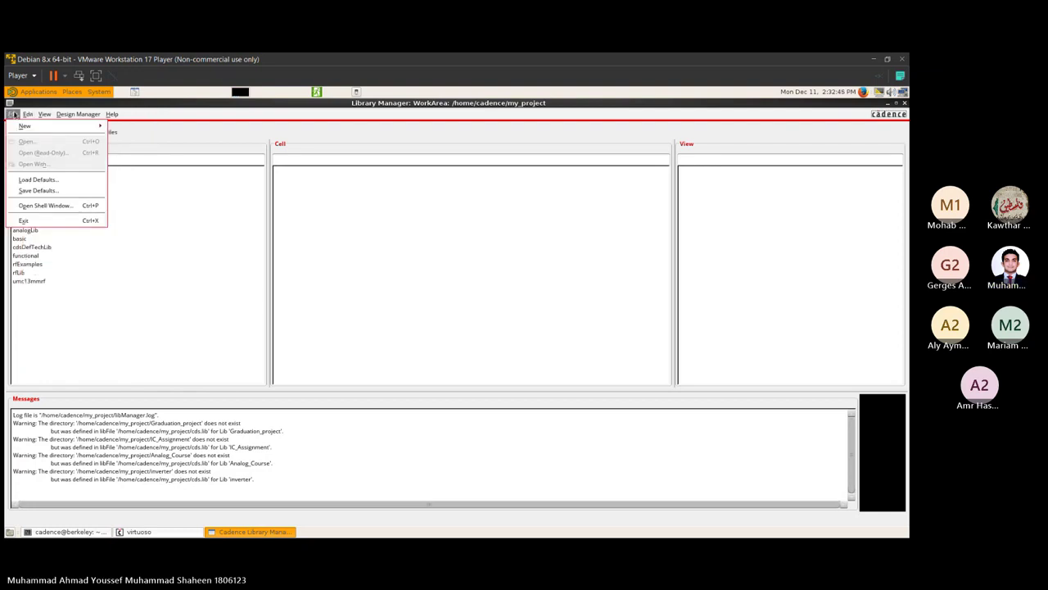
{"action": "left_click", "coordinate": [123, 125]}
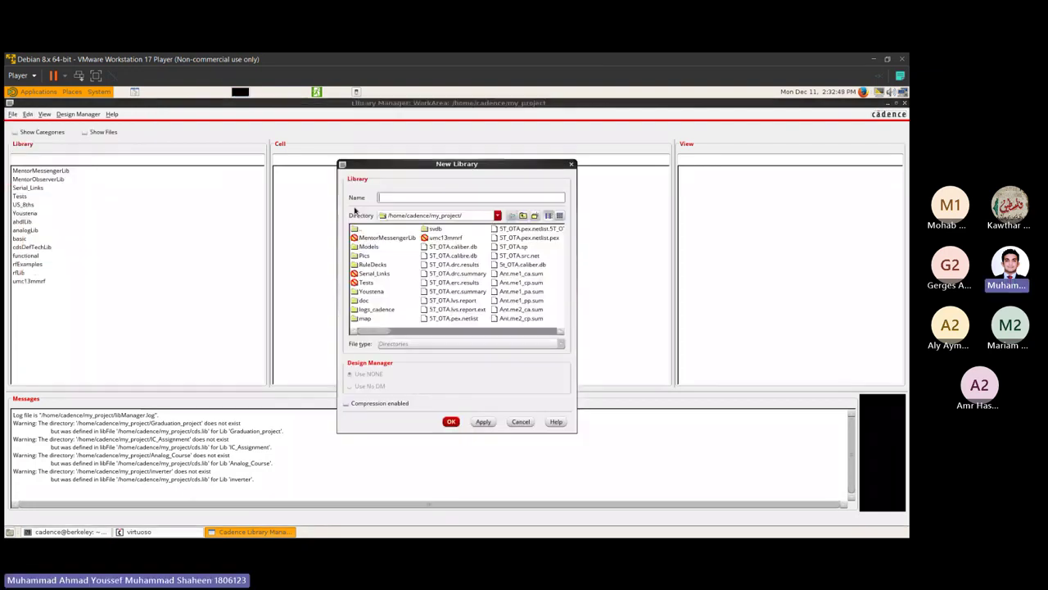
{"action": "type", "text": "Digital_Circuit"}
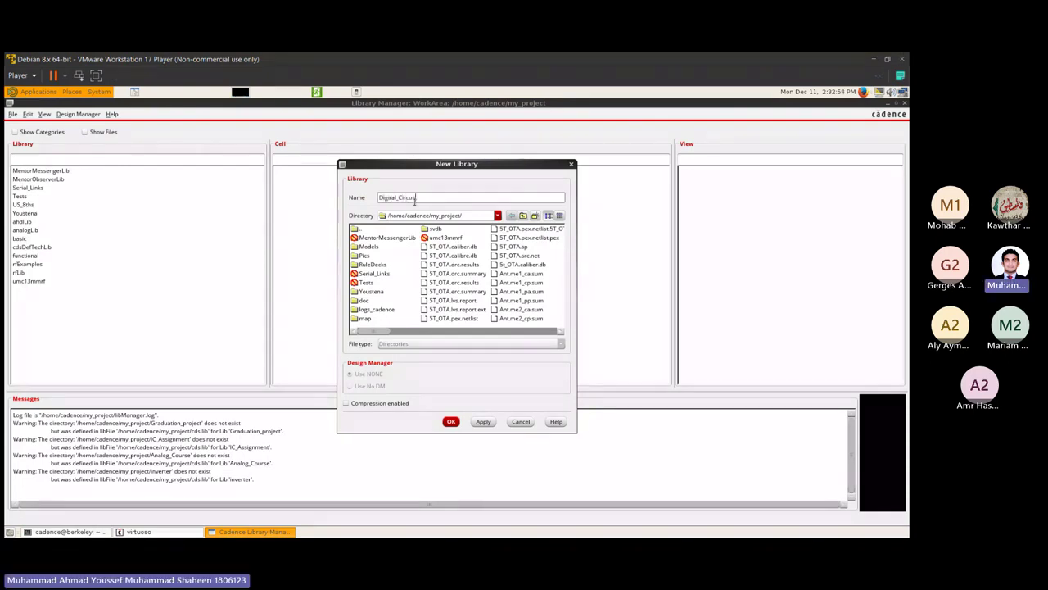
{"action": "type", "text": "s_Project"}
{"action": "left_click", "coordinate": [451, 421]}
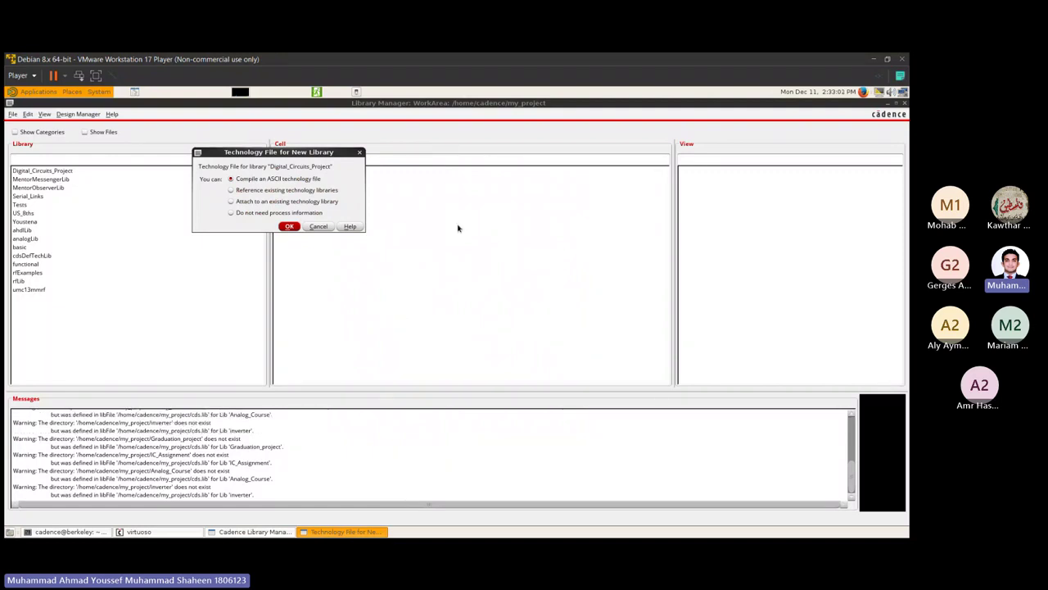
Attach Digital_Circuits_Project to the existing umc13mmrf technology library.
{"action": "left_click_drag", "start_coordinate": [279, 152], "coordinate": [368, 187]}
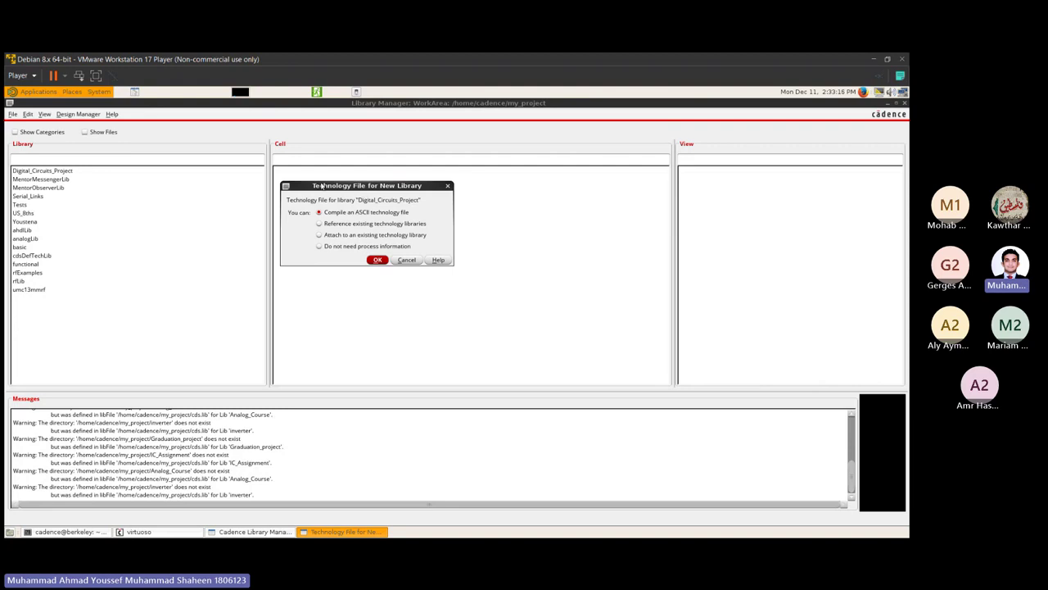
{"action": "left_click", "coordinate": [361, 236]}
{"action": "left_click", "coordinate": [378, 260]}
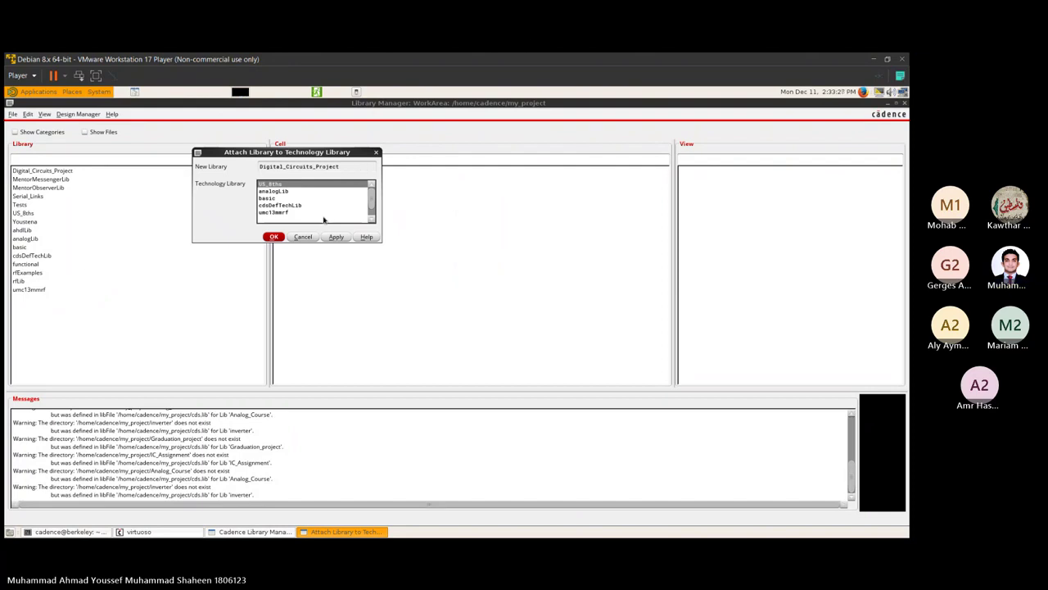
{"action": "left_click", "coordinate": [280, 214]}
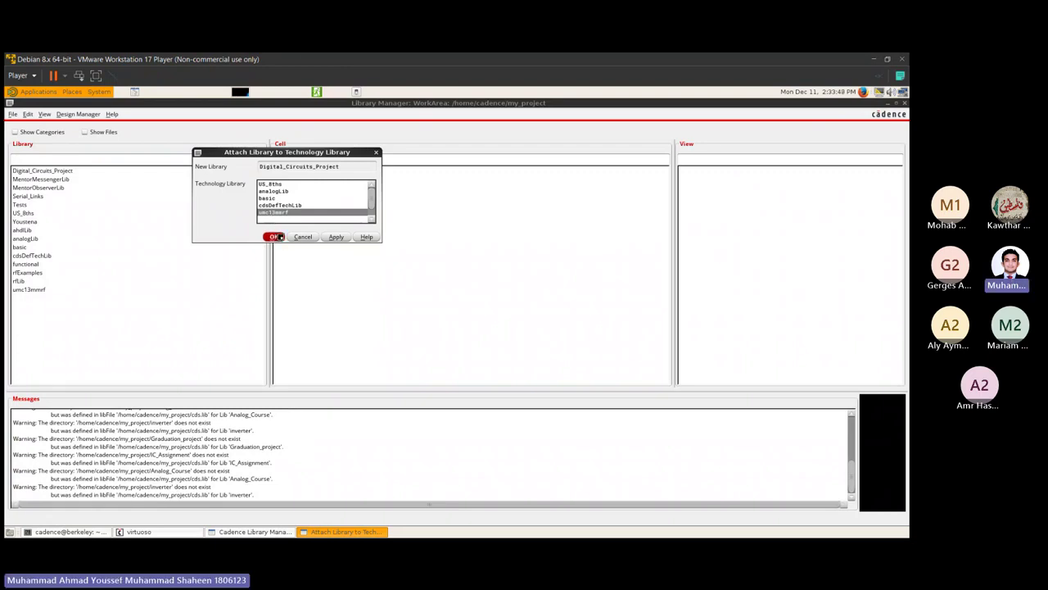
{"action": "left_click", "coordinate": [281, 238]}
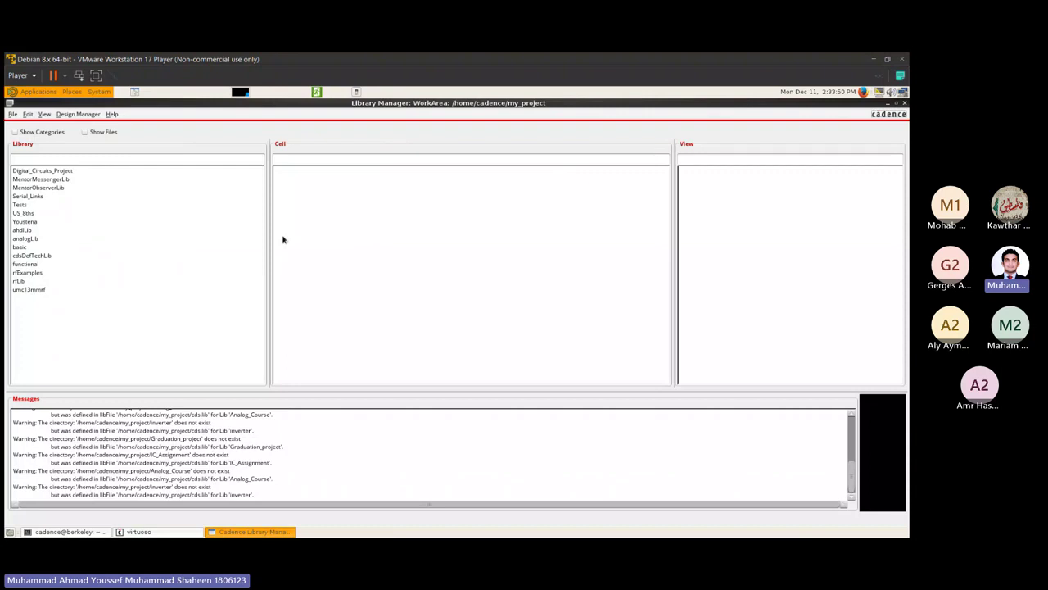
Select the Digital_Circuits_Project library in the Library Manager.
{"action": "left_click", "coordinate": [69, 171]}
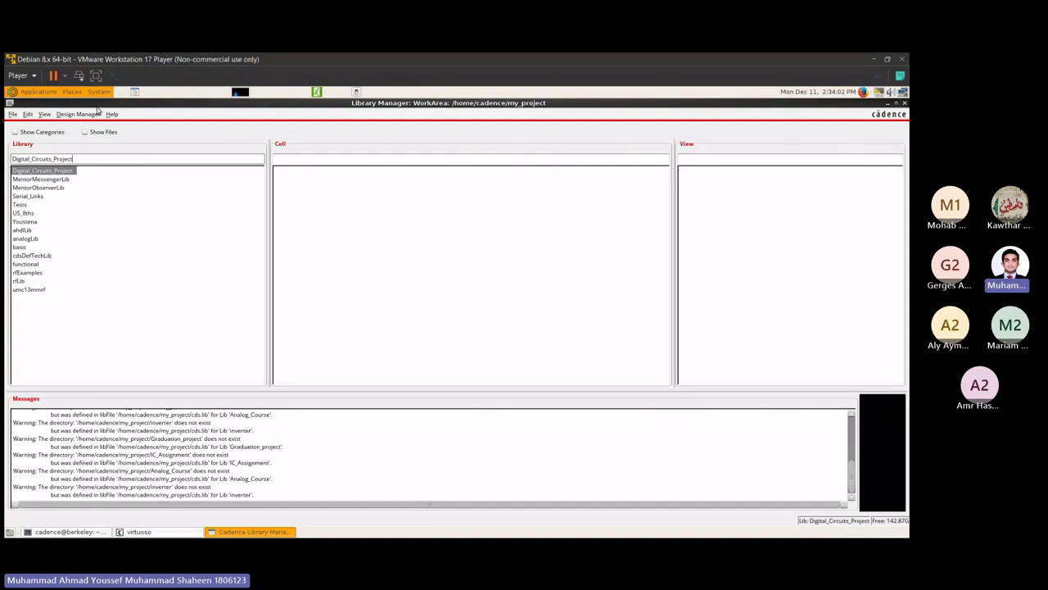
{"action": "left_click", "coordinate": [12, 113]}
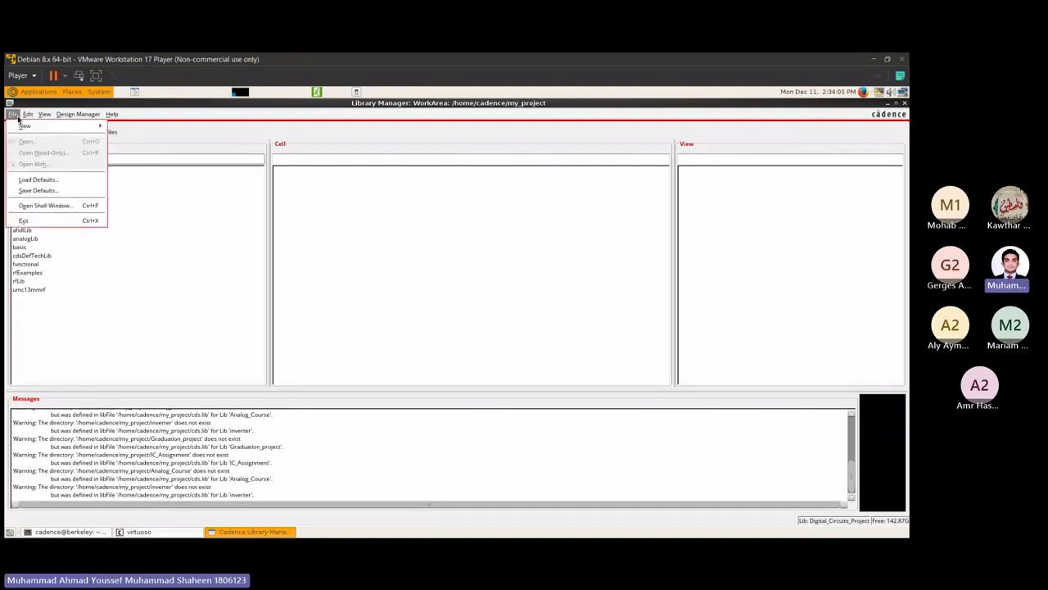
{"action": "left_click", "coordinate": [192, 133]}
{"action": "left_click", "coordinate": [278, 156]}
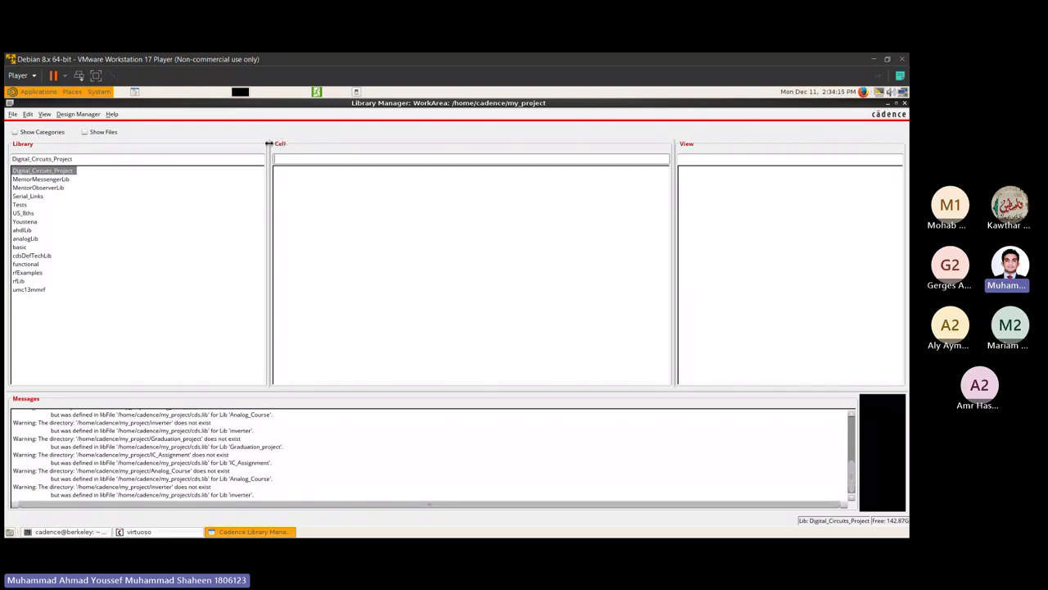
Fill the New File form with cell inverter, view schematic, in Digital_Circuits_Project.
{"action": "left_click", "coordinate": [13, 113]}
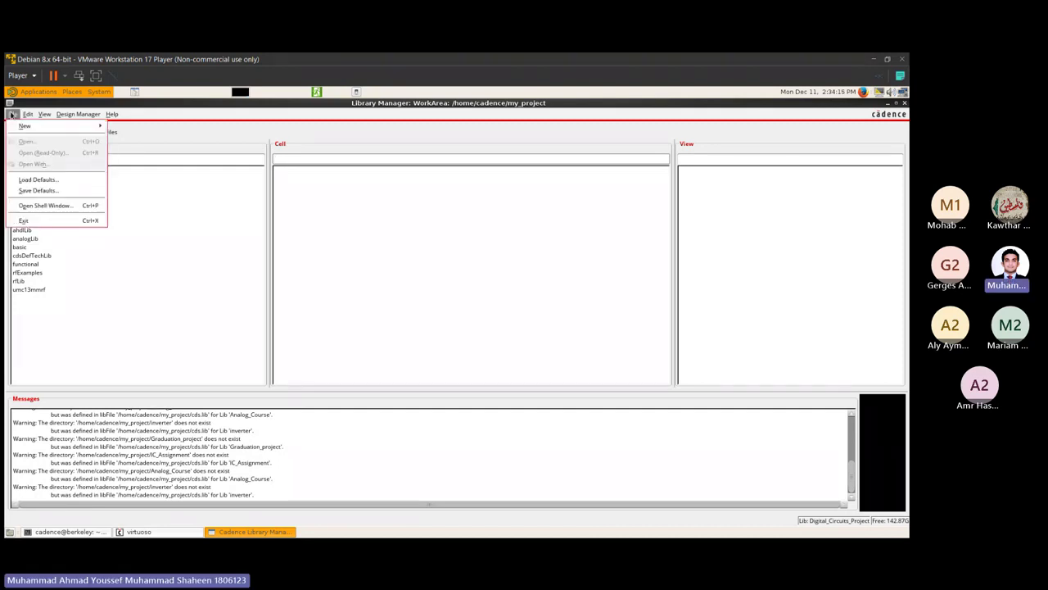
{"action": "mouse_move", "coordinate": [21, 127]}
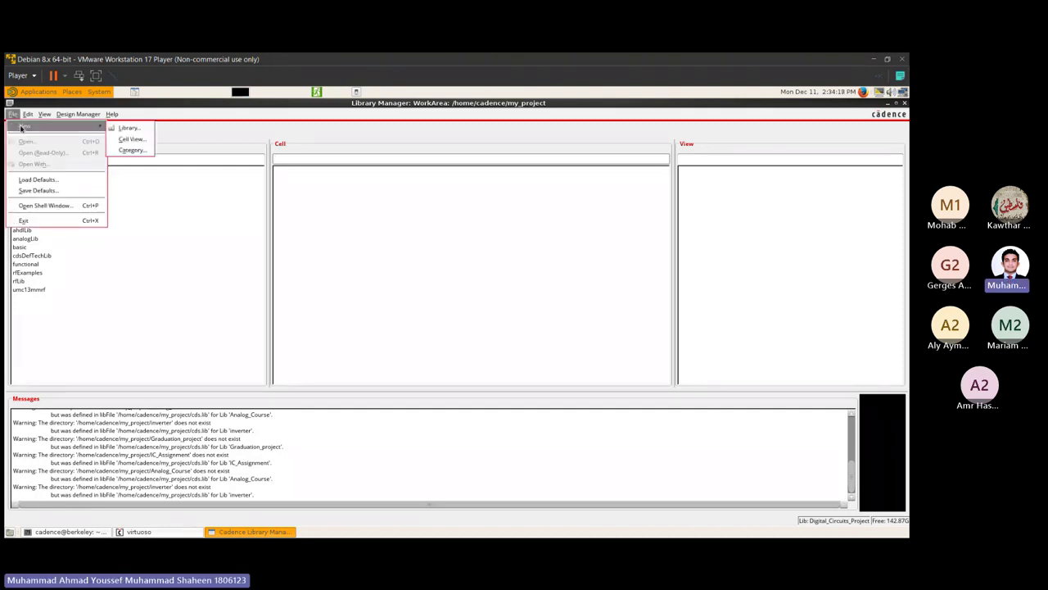
{"action": "left_click", "coordinate": [131, 139]}
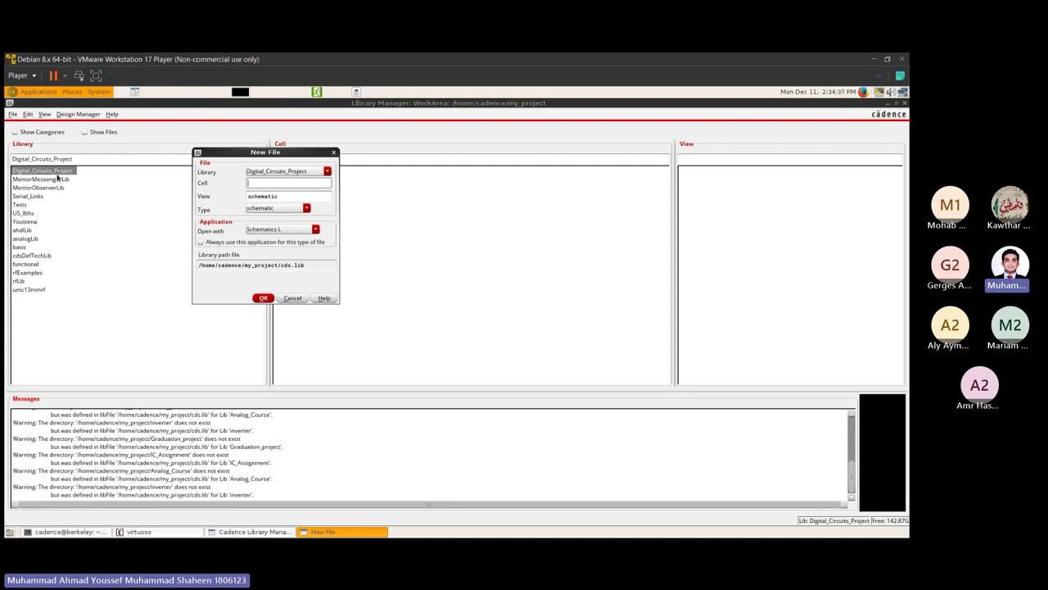
{"action": "left_click", "coordinate": [260, 172]}
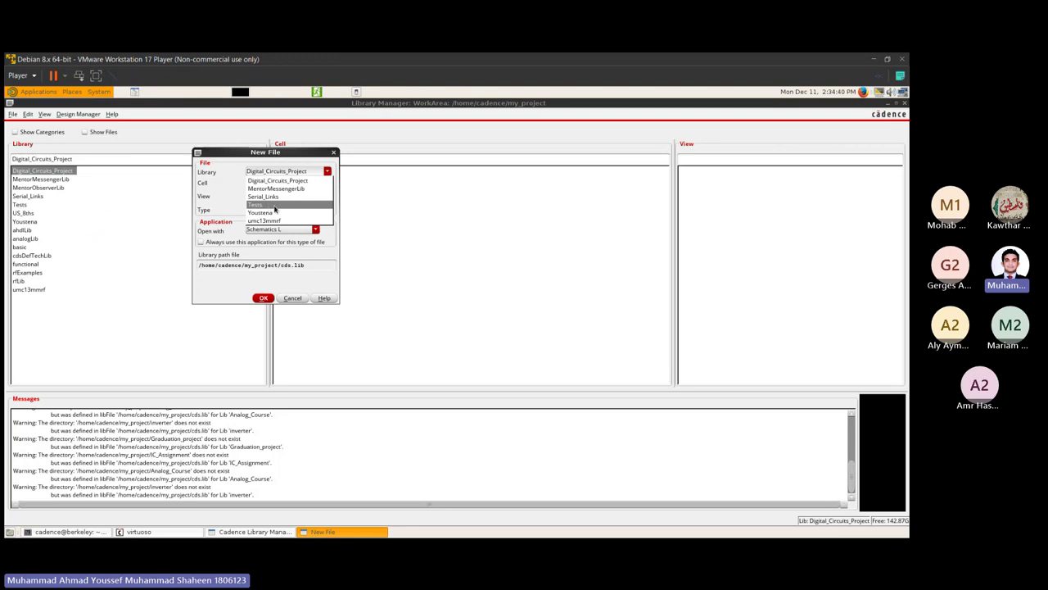
{"action": "left_click", "coordinate": [282, 181]}
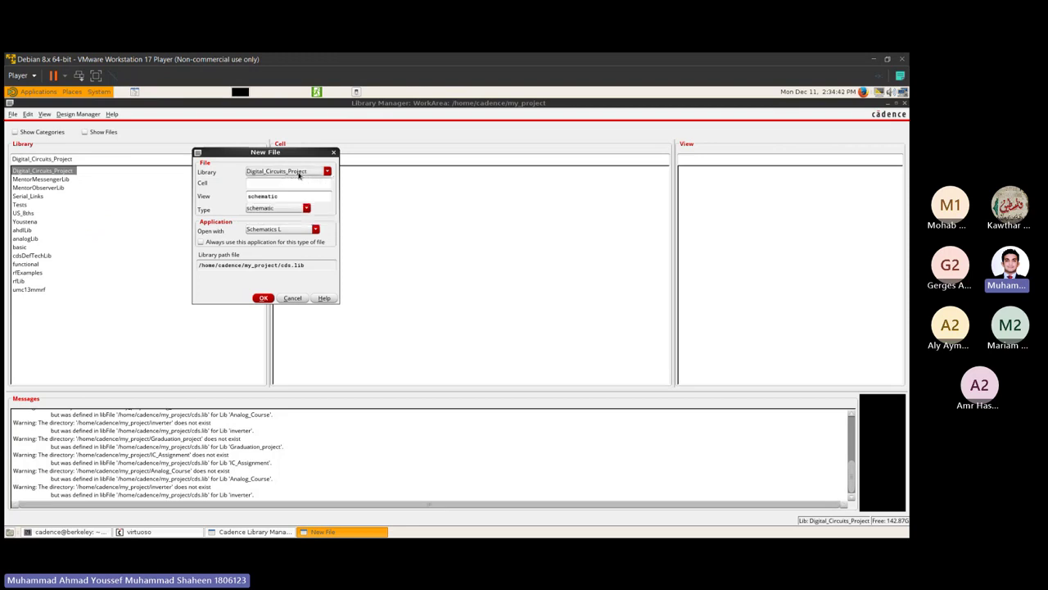
{"action": "left_click", "coordinate": [288, 183]}
{"action": "type", "text": "inverter"}
{"action": "left_click_drag", "start_coordinate": [308, 155], "coordinate": [424, 257]}
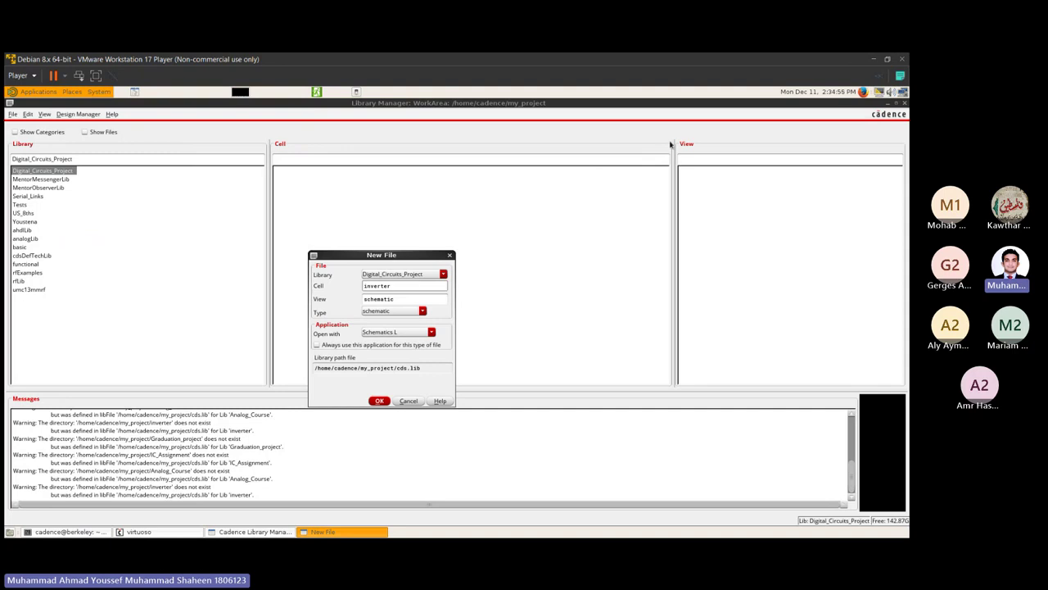
{"action": "left_click_drag", "start_coordinate": [391, 256], "coordinate": [410, 195]}
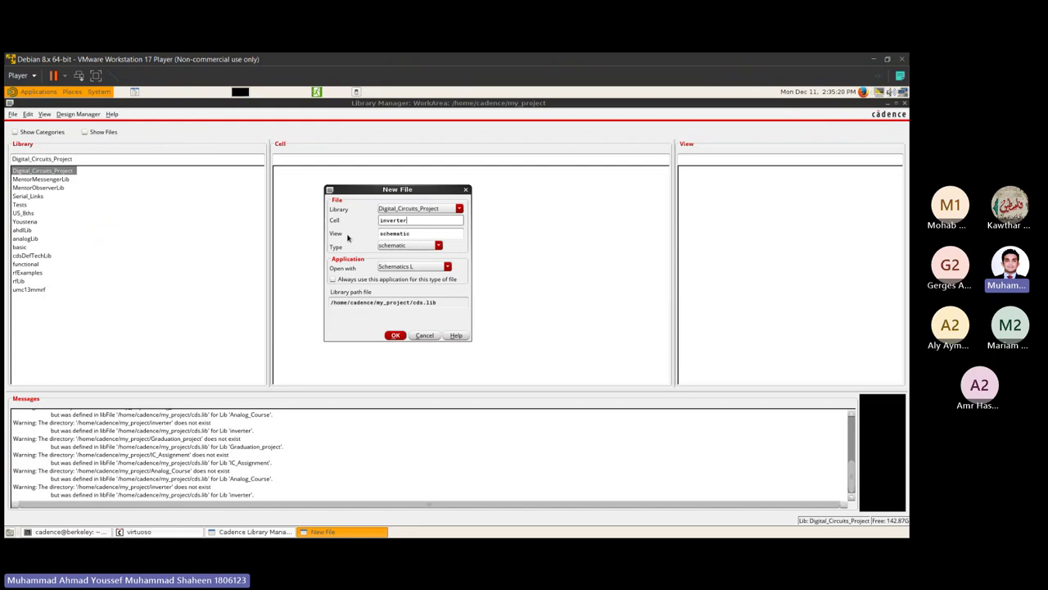
{"action": "left_click", "coordinate": [396, 335]}
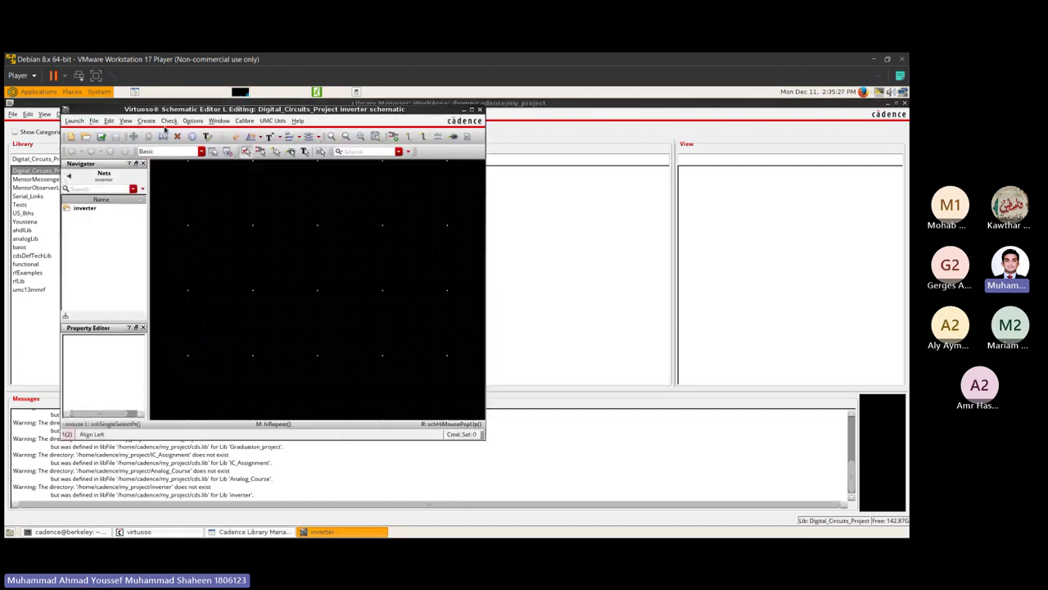
{"action": "left_click_drag", "start_coordinate": [165, 128], "coordinate": [448, 277]}
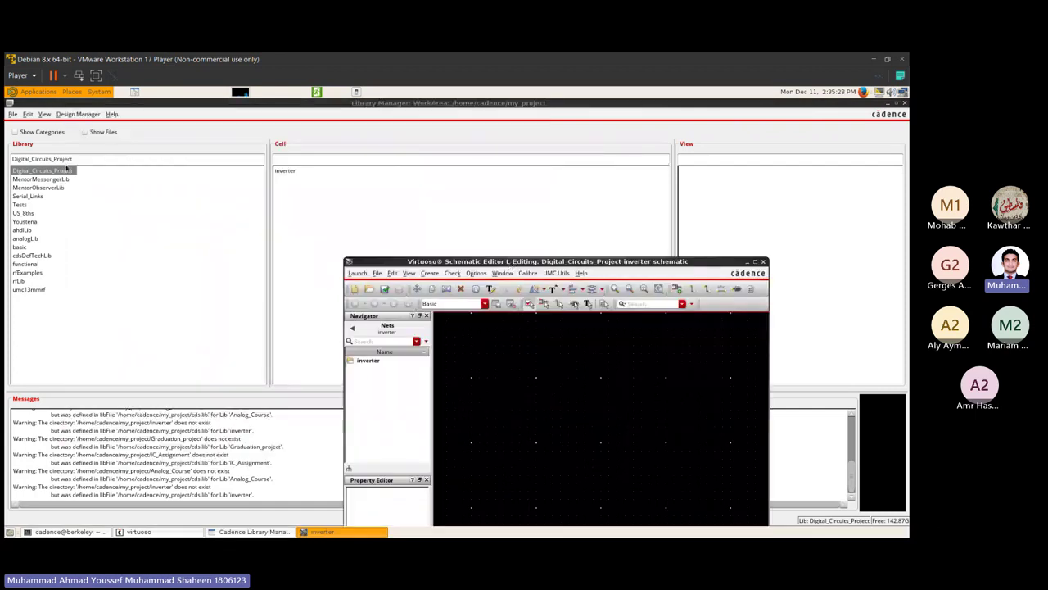
{"action": "left_click", "coordinate": [69, 170]}
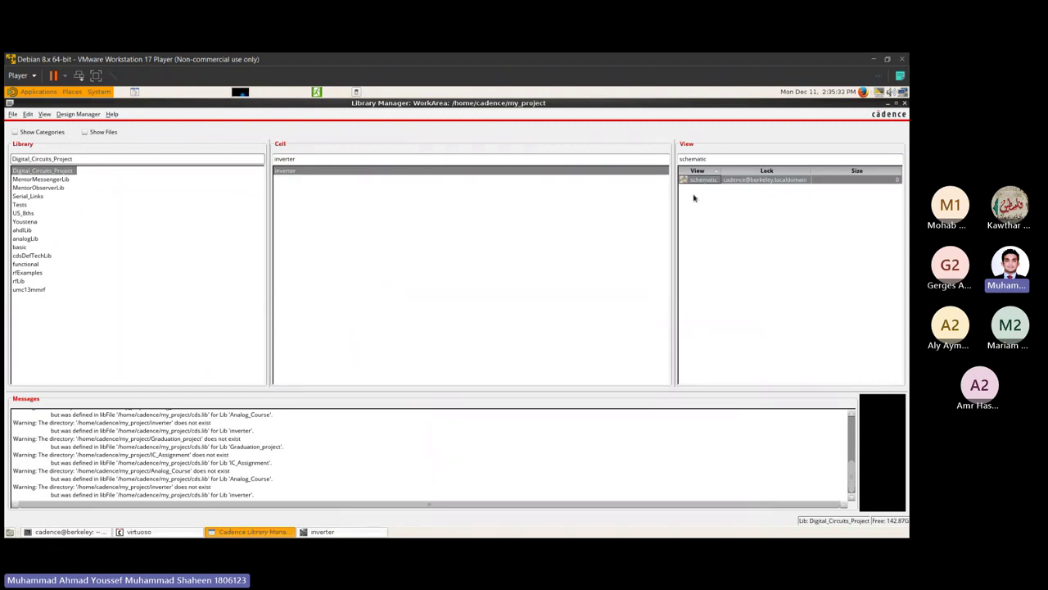
{"action": "left_click", "coordinate": [360, 534]}
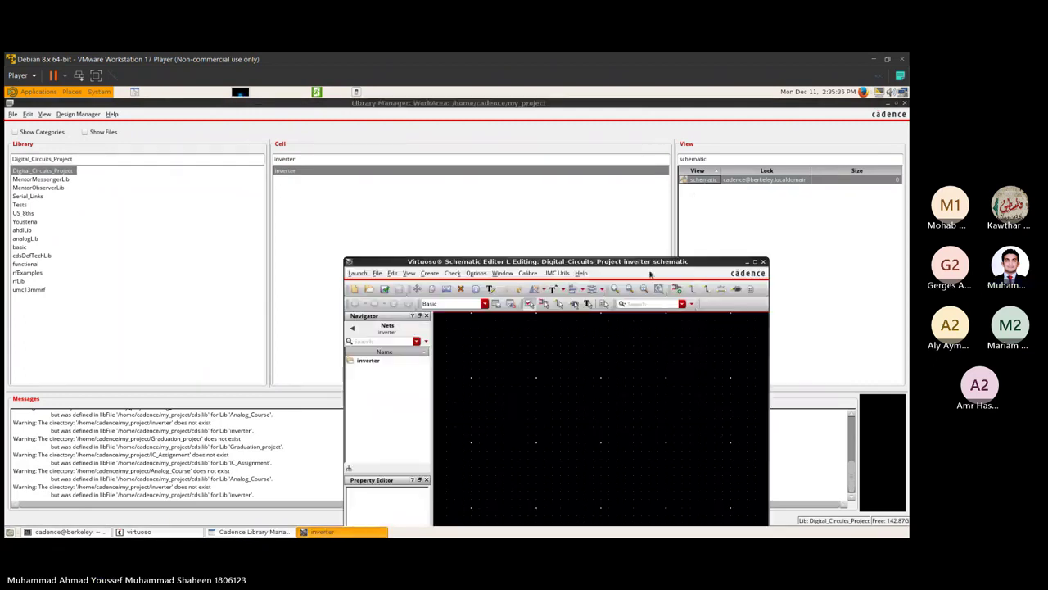
{"action": "left_click_drag", "start_coordinate": [651, 266], "coordinate": [565, 117]}
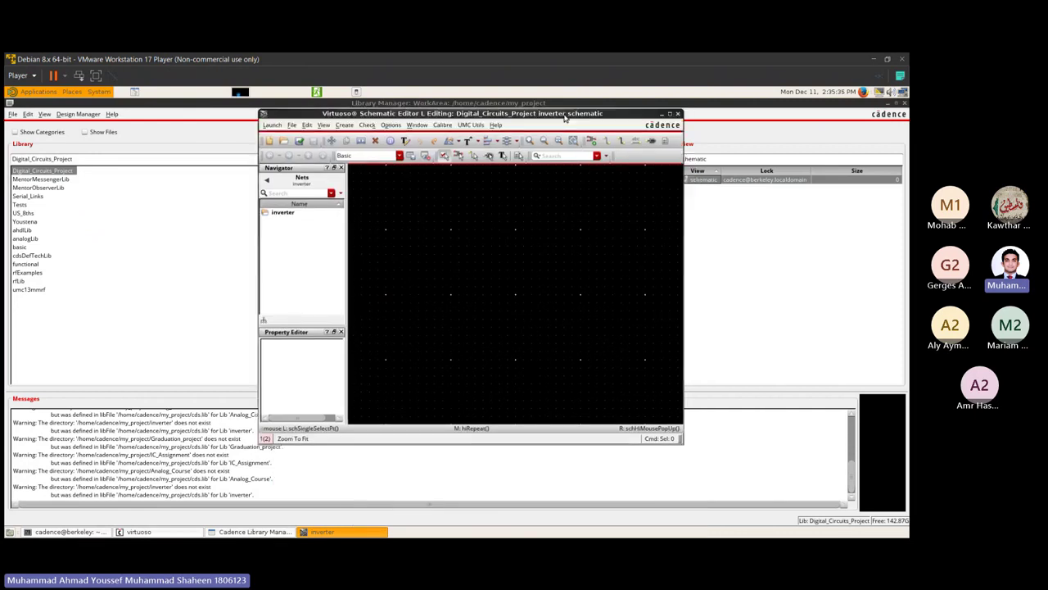
{"action": "double_click", "coordinate": [564, 117]}
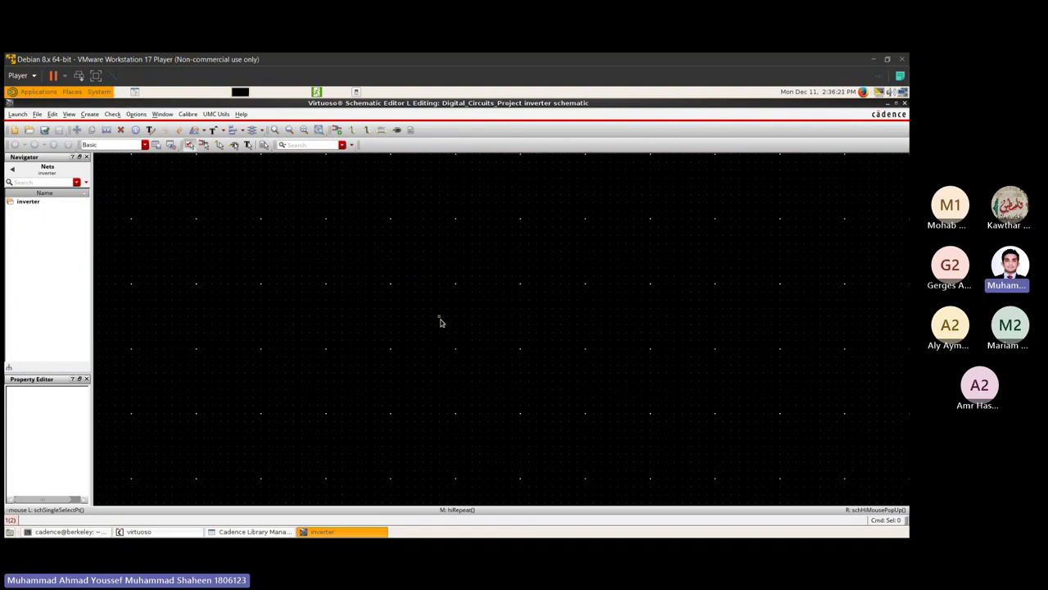
Choose the umc13mmrf library and the N_12_HSL130E NMOS cell in the Add Instance form.
{"action": "key", "text": "i"}
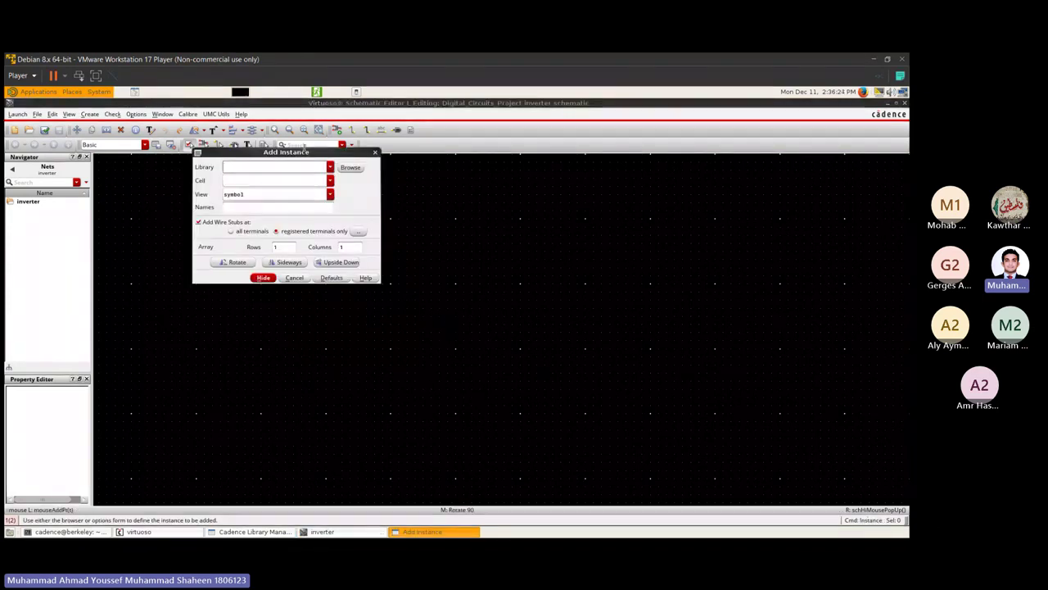
{"action": "left_click_drag", "start_coordinate": [305, 149], "coordinate": [396, 198]}
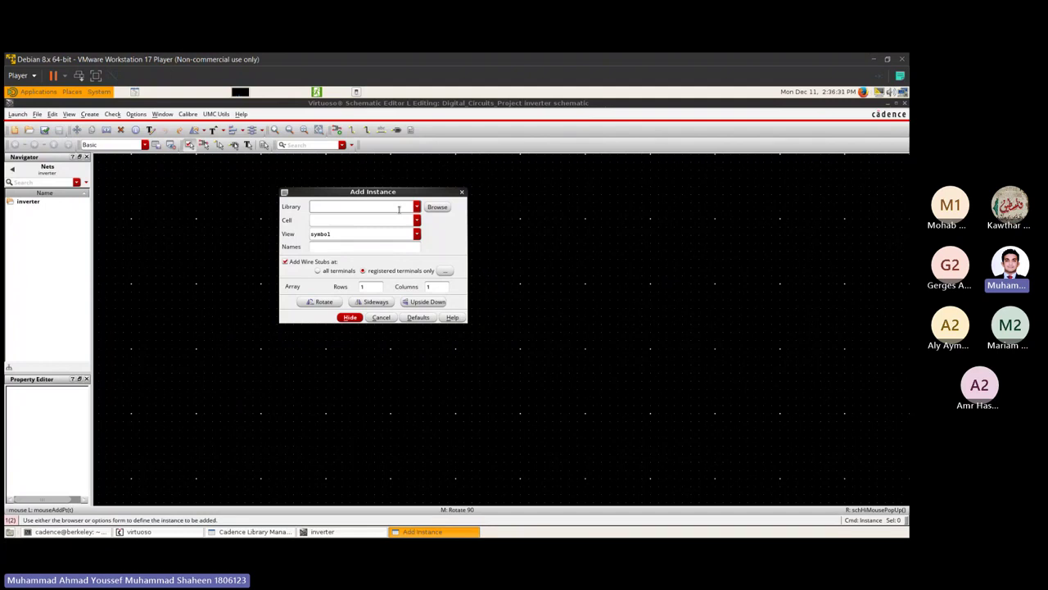
{"action": "type", "text": "um"}
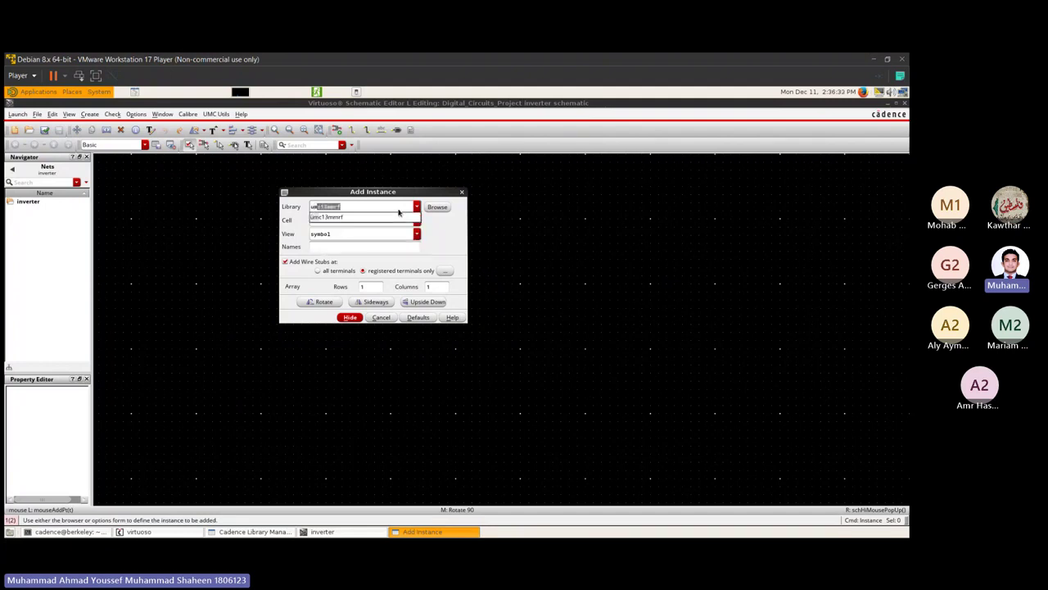
{"action": "type", "text": "c"}
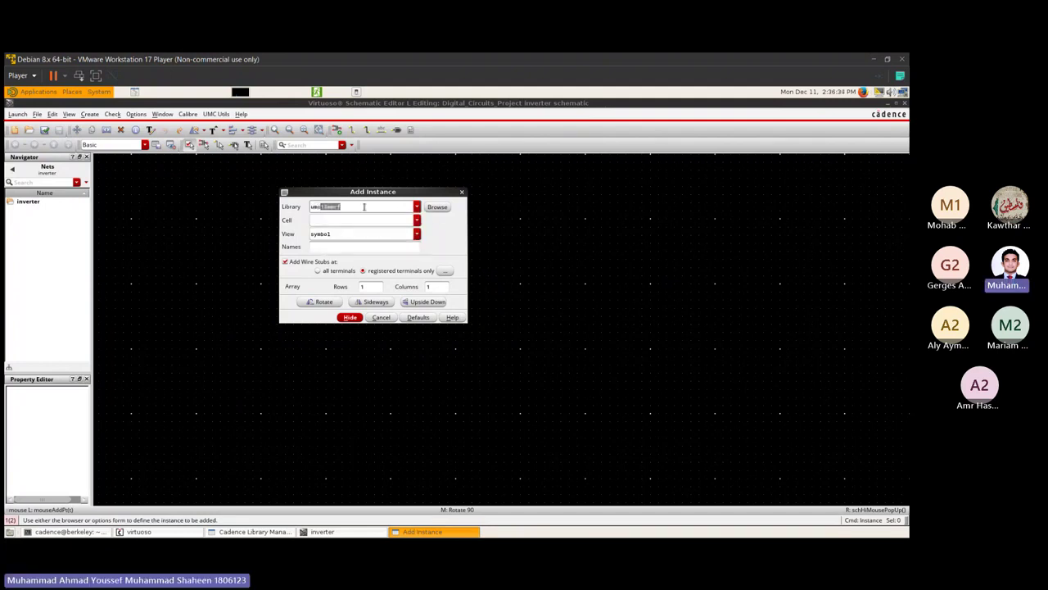
{"action": "left_click", "coordinate": [372, 205]}
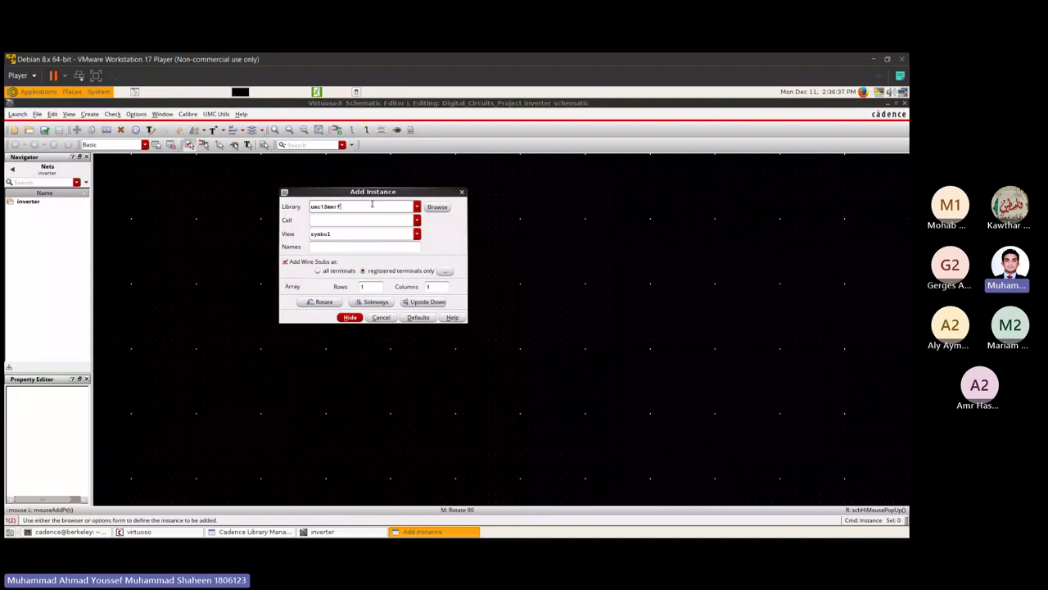
{"action": "left_click", "coordinate": [368, 219]}
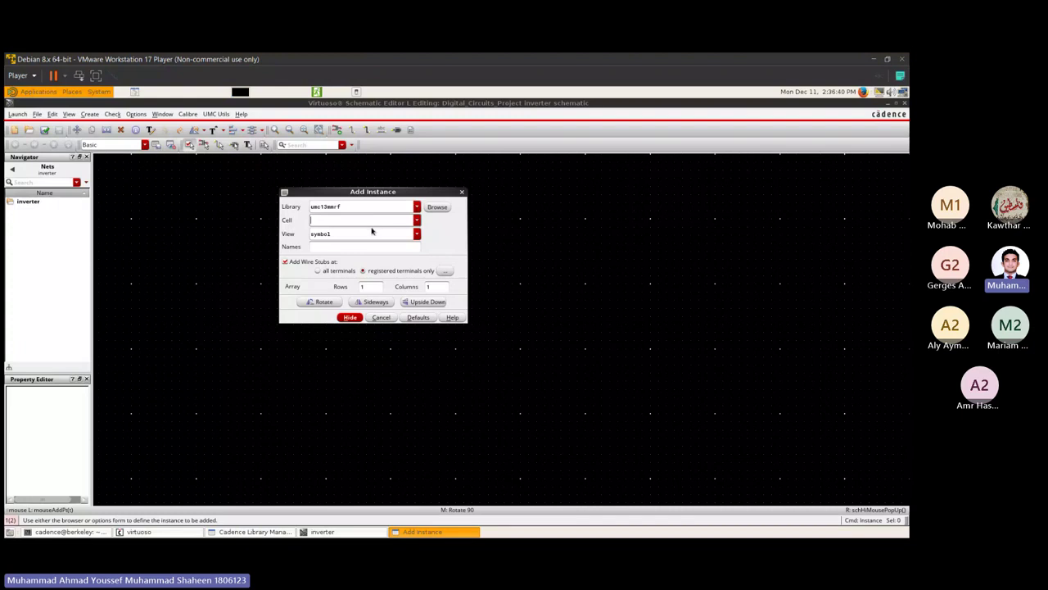
{"action": "left_click", "coordinate": [416, 220]}
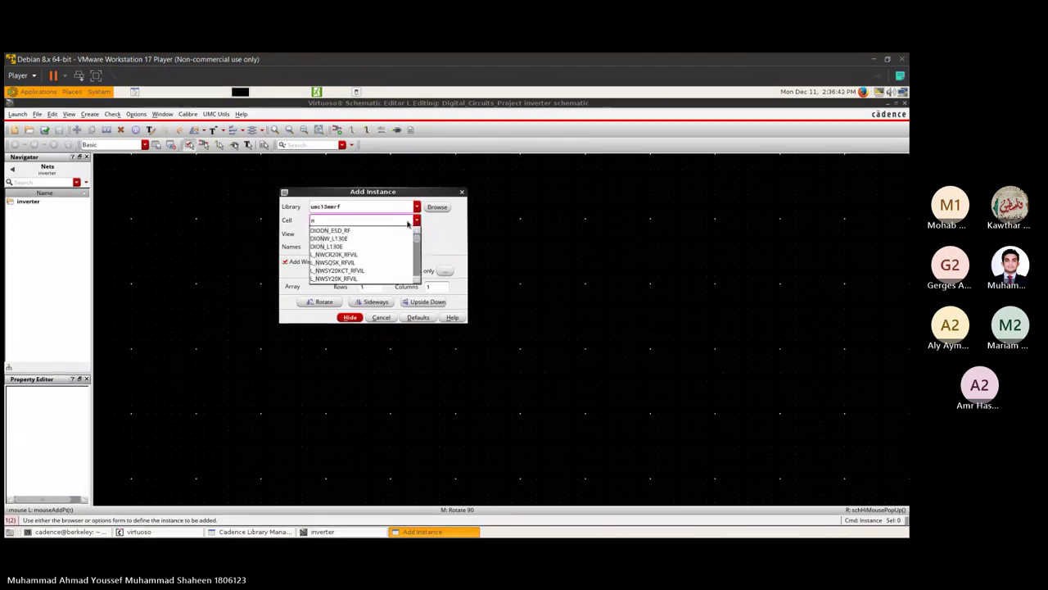
{"action": "left_click", "coordinate": [408, 221]}
{"action": "type", "text": "n"}
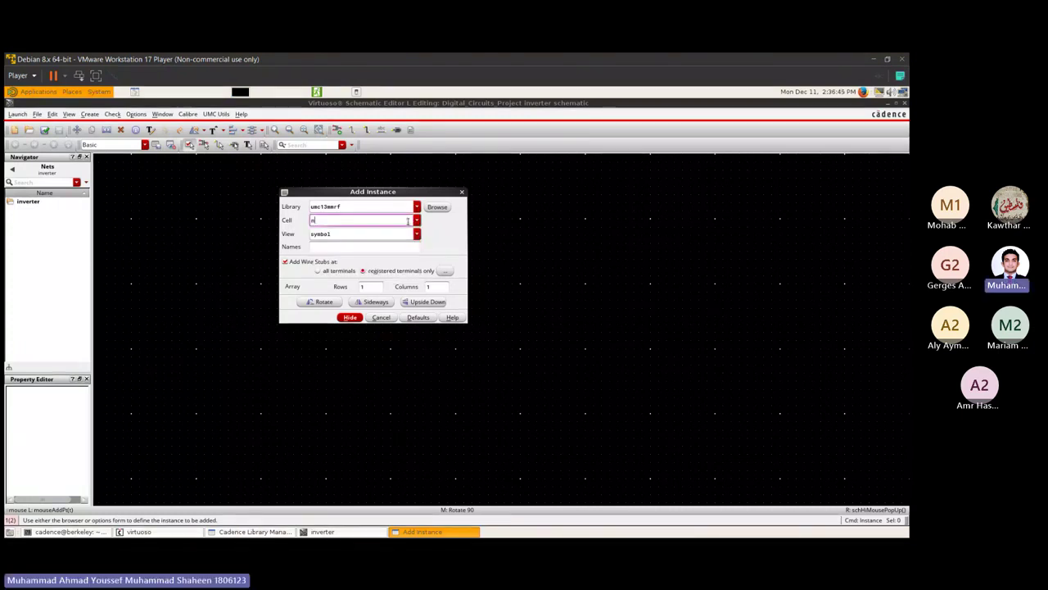
{"action": "scroll", "coordinate": [369, 260], "scroll_direction": "down", "scroll_amount": 2}
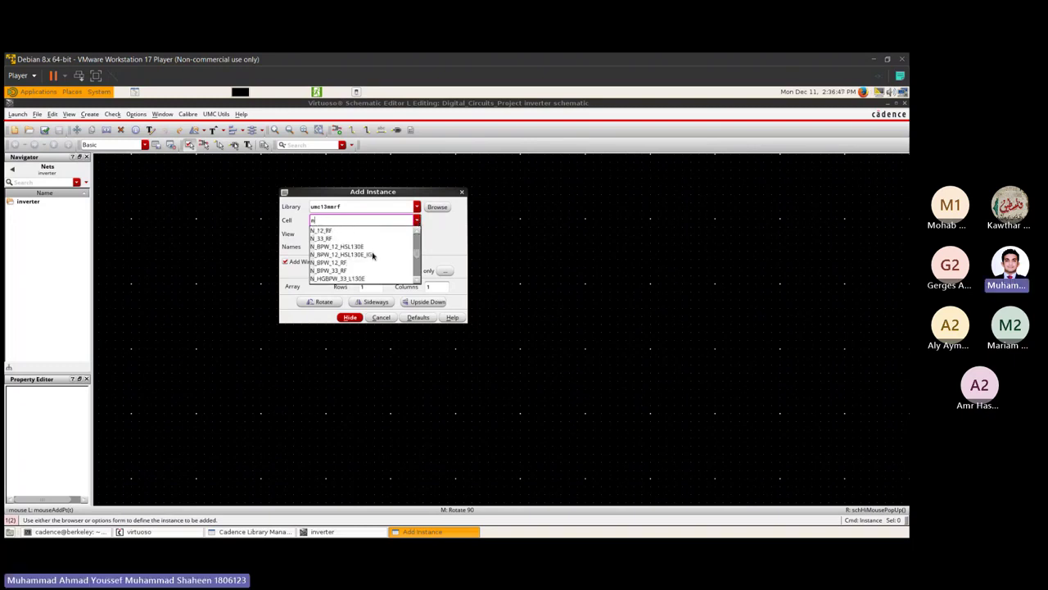
{"action": "scroll", "coordinate": [371, 255], "scroll_direction": "down", "scroll_amount": 3}
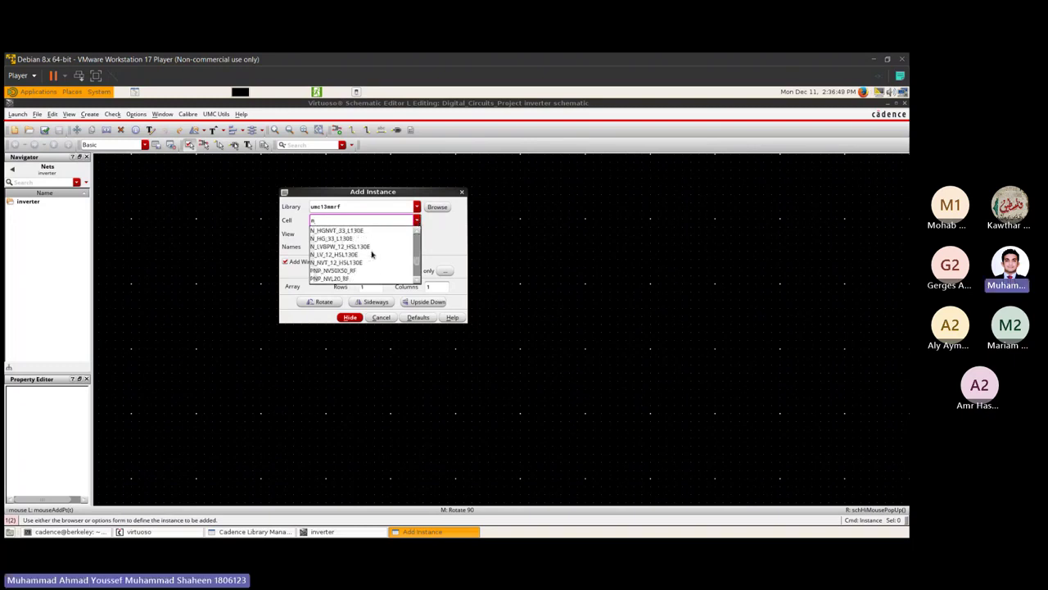
{"action": "scroll", "coordinate": [369, 262], "scroll_direction": "up", "scroll_amount": 3}
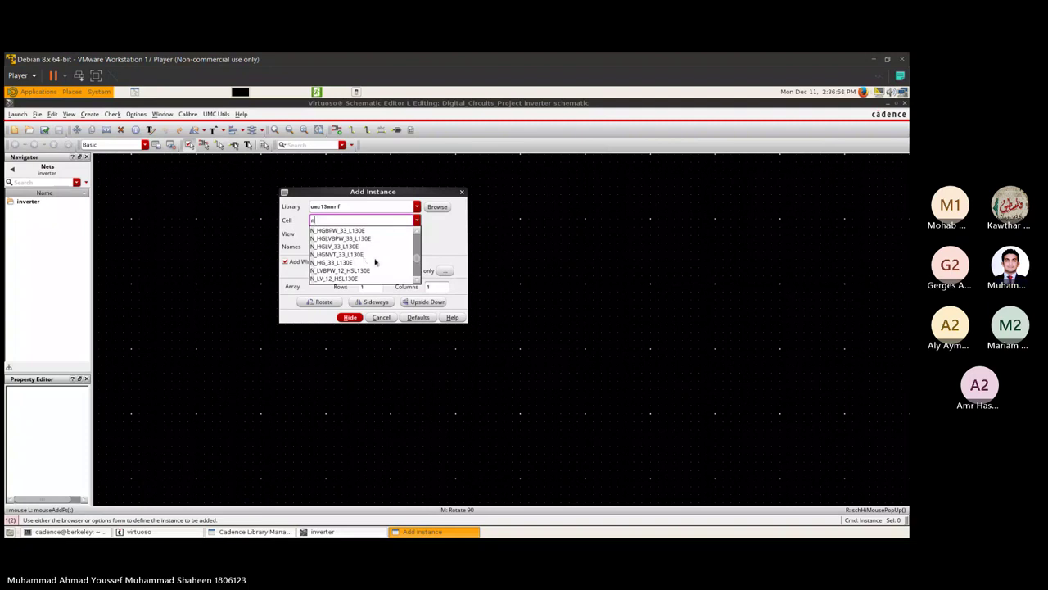
{"action": "scroll", "coordinate": [376, 262], "scroll_direction": "up", "scroll_amount": 1}
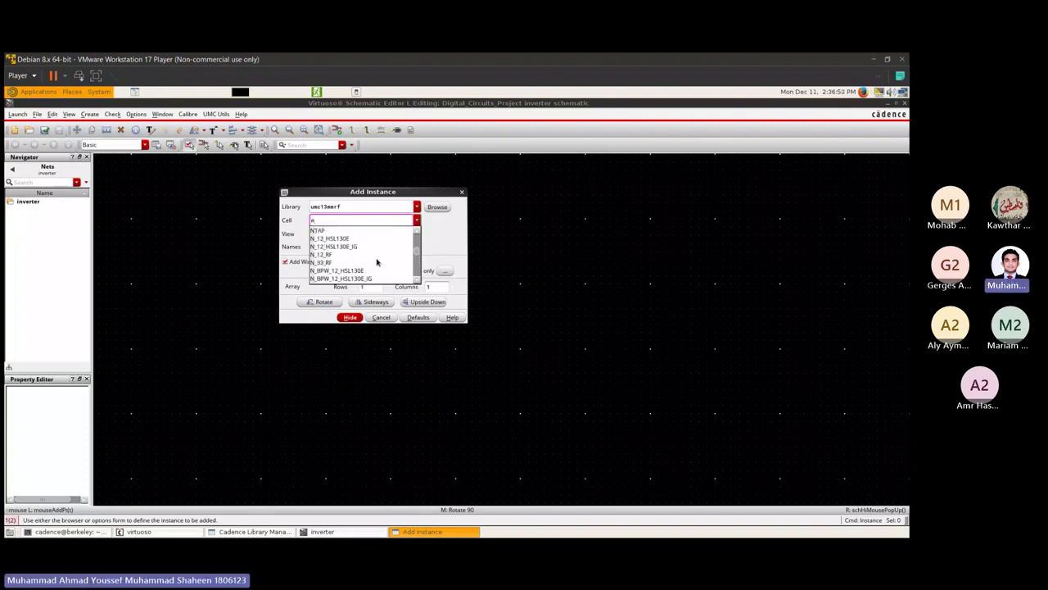
{"action": "left_click", "coordinate": [346, 237]}
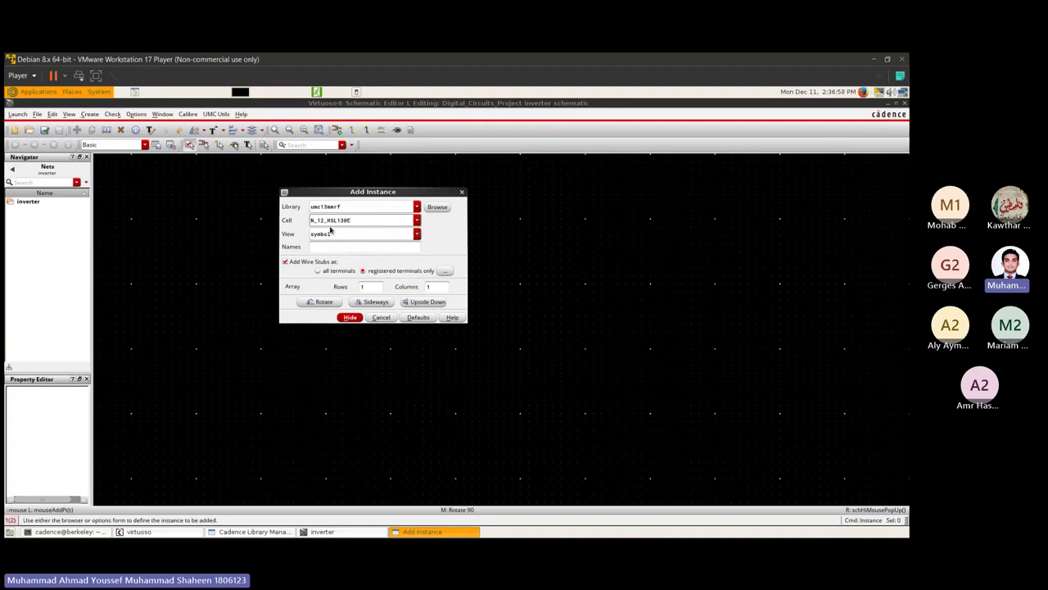
{"action": "left_click", "coordinate": [435, 237]}
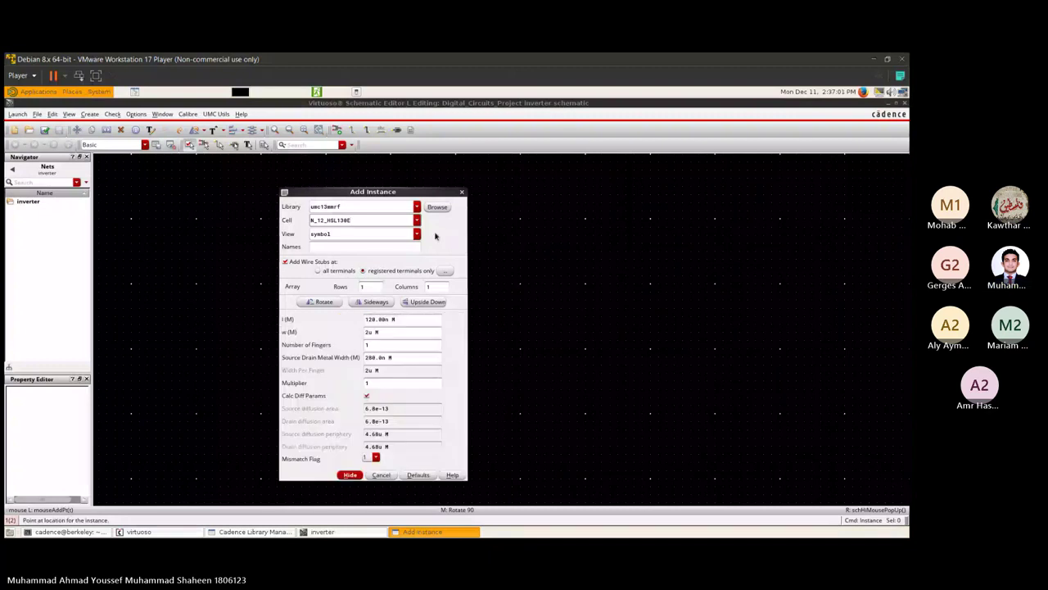
Set length 120n and width 2u, then place NMOS NM0 on the schematic.
{"action": "left_click_drag", "start_coordinate": [393, 191], "coordinate": [395, 152]}
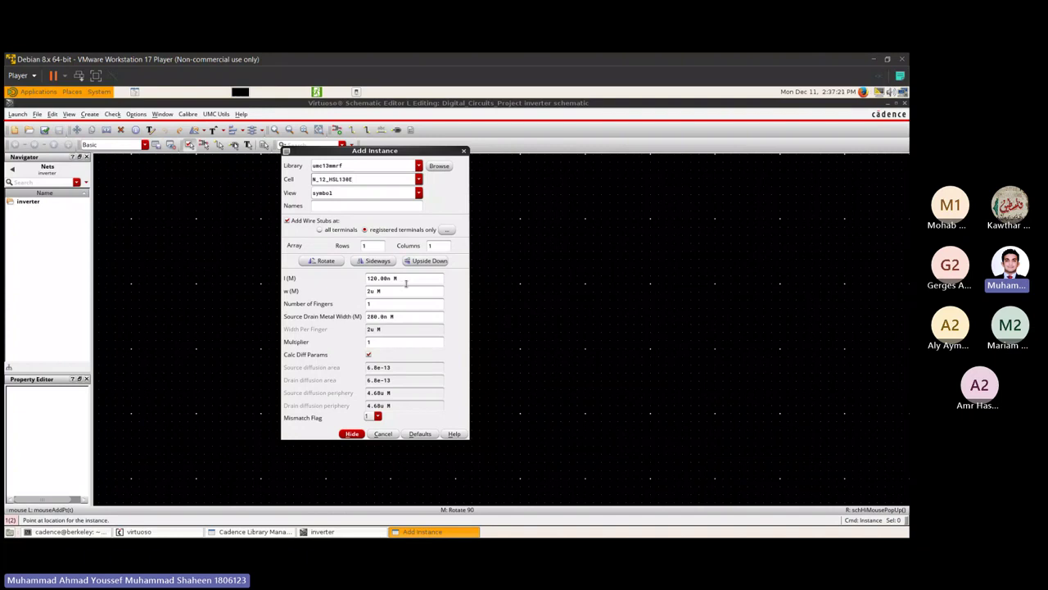
{"action": "triple_click", "coordinate": [407, 279]}
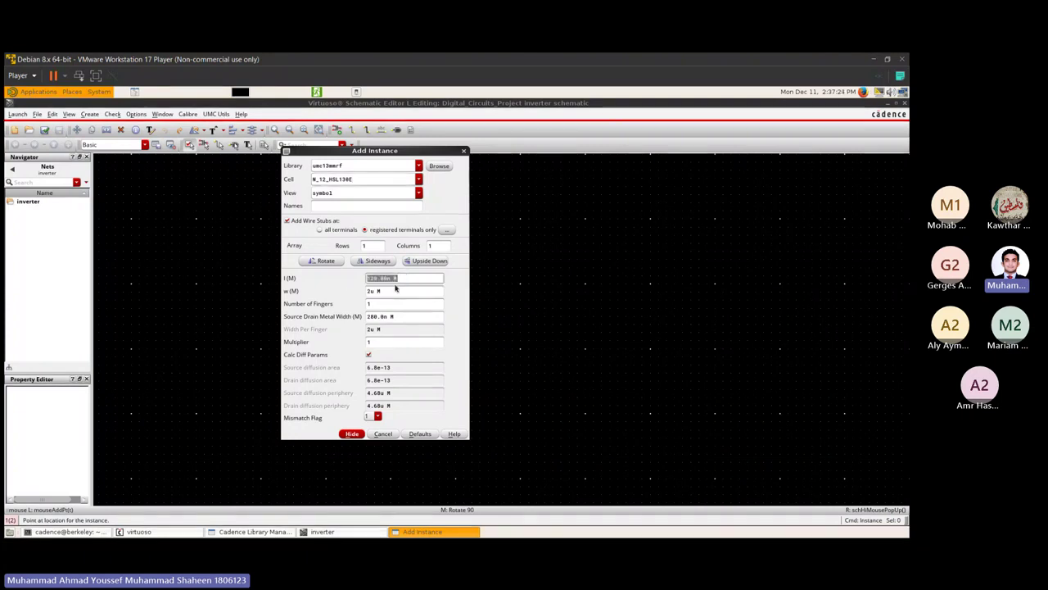
{"action": "left_click", "coordinate": [408, 292]}
{"action": "triple_click", "coordinate": [410, 280]}
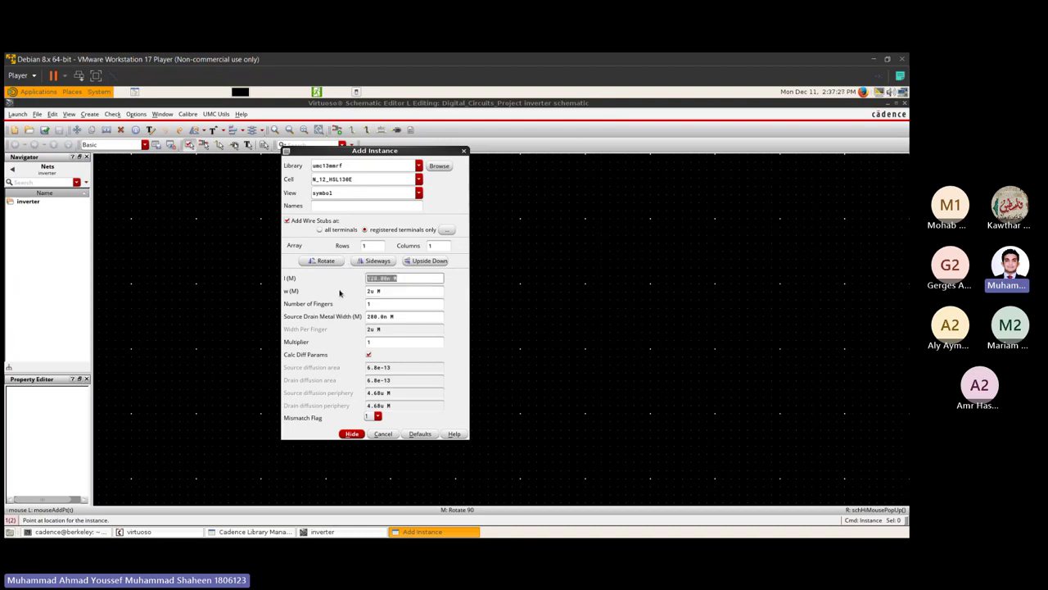
{"action": "left_click", "coordinate": [388, 291]}
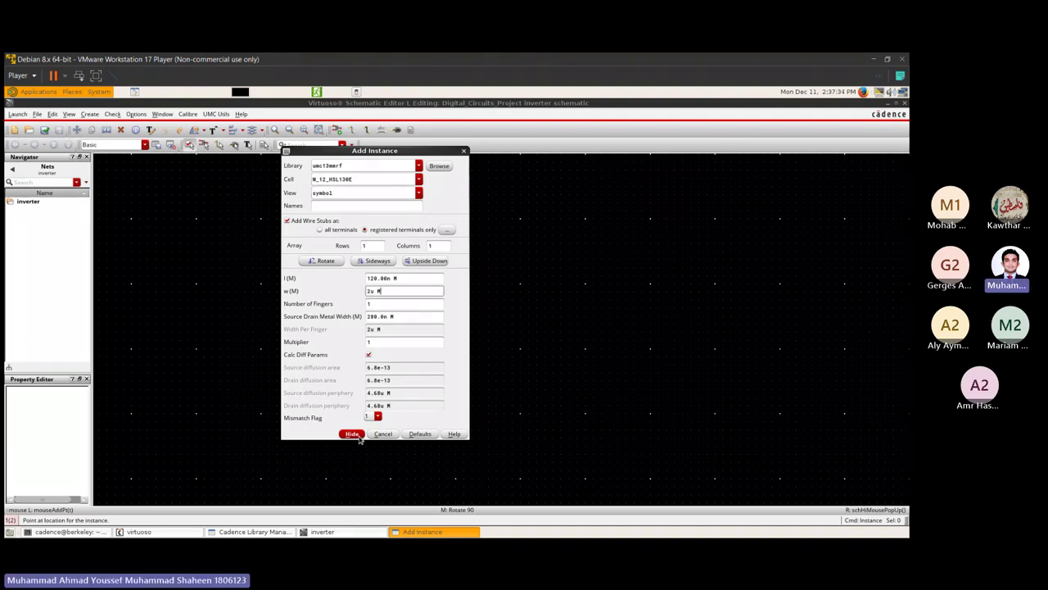
{"action": "left_click", "coordinate": [352, 434]}
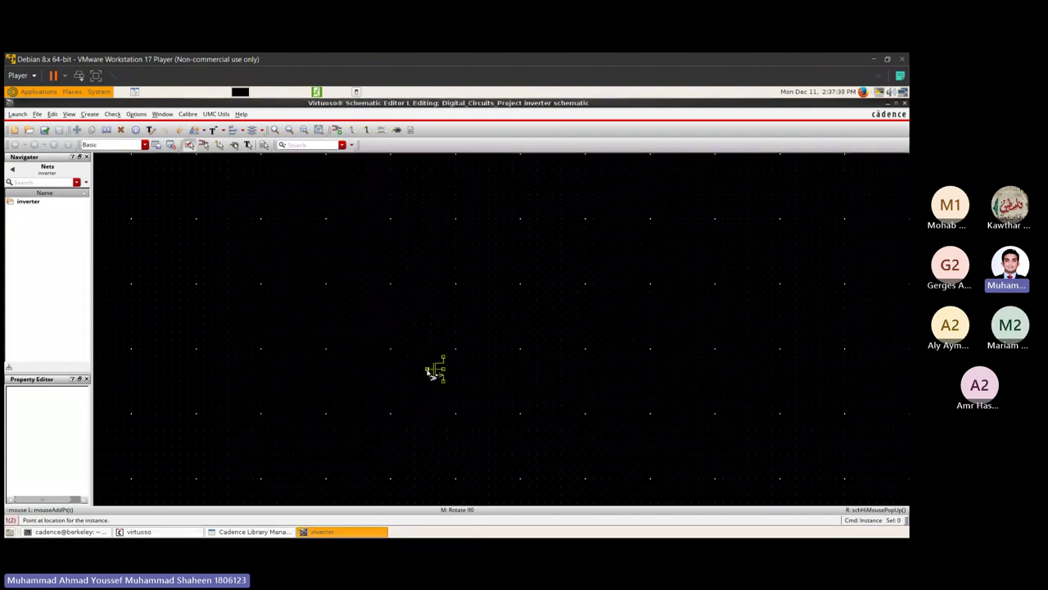
{"action": "scroll", "coordinate": [431, 373], "scroll_direction": "up", "scroll_amount": 5}
{"action": "left_click", "coordinate": [499, 382]}
{"action": "key", "text": "Escape"}
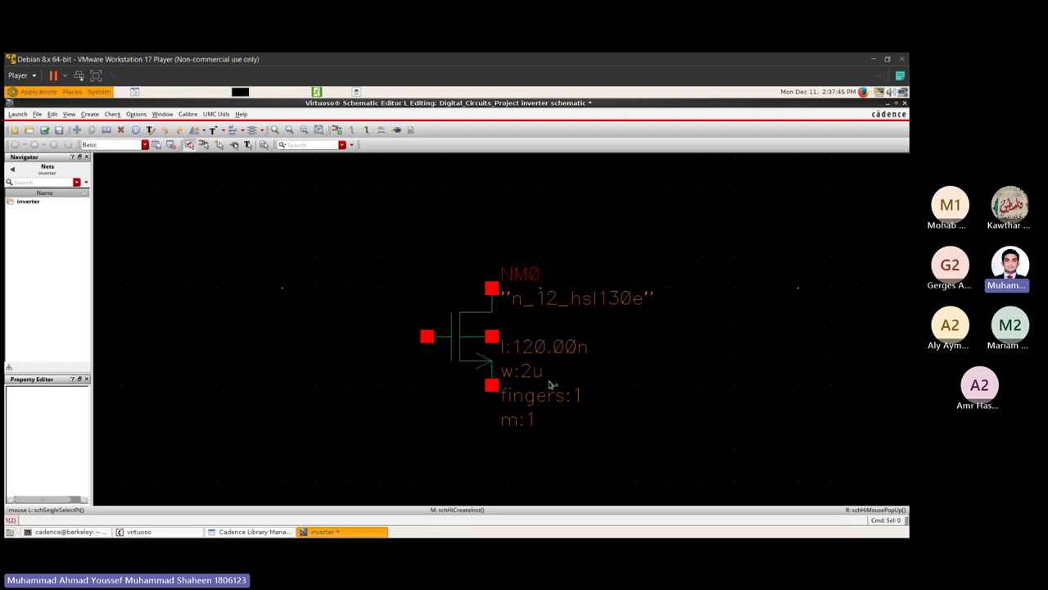
{"action": "scroll", "coordinate": [391, 370], "scroll_direction": "down", "scroll_amount": 2, "text": "ctrl"}
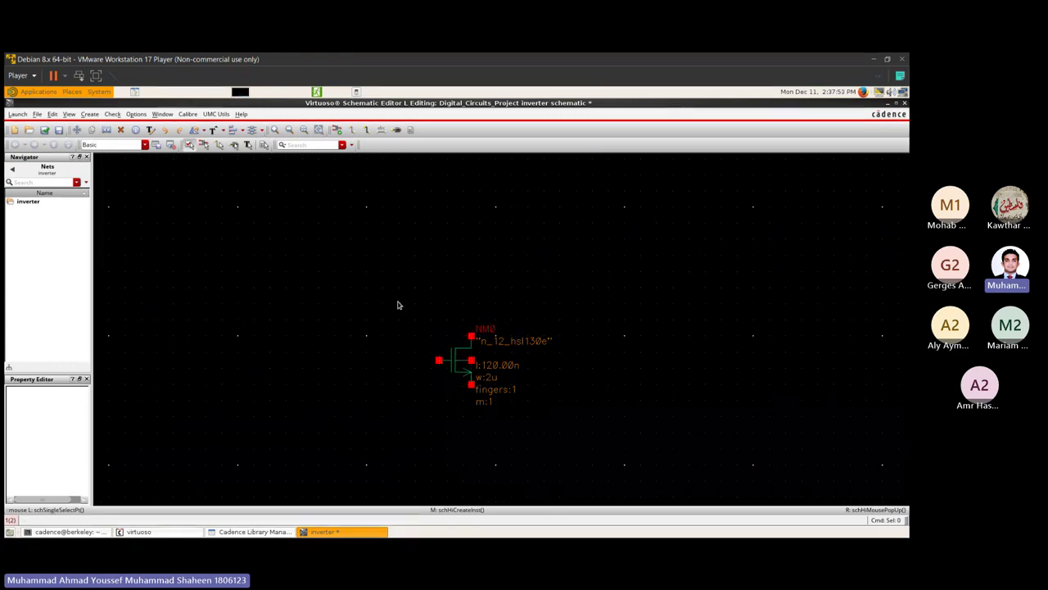
Place PMOS PM0 (P_12_HSL130E, width 4u) above NM0 and select it.
{"action": "key", "text": "i"}
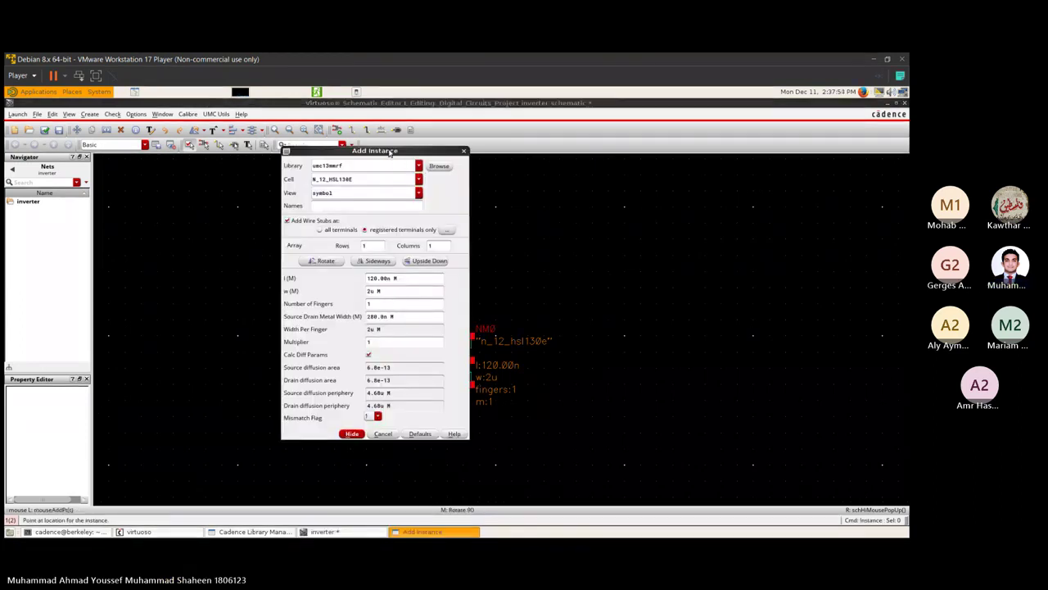
{"action": "left_click_drag", "start_coordinate": [389, 154], "coordinate": [315, 136]}
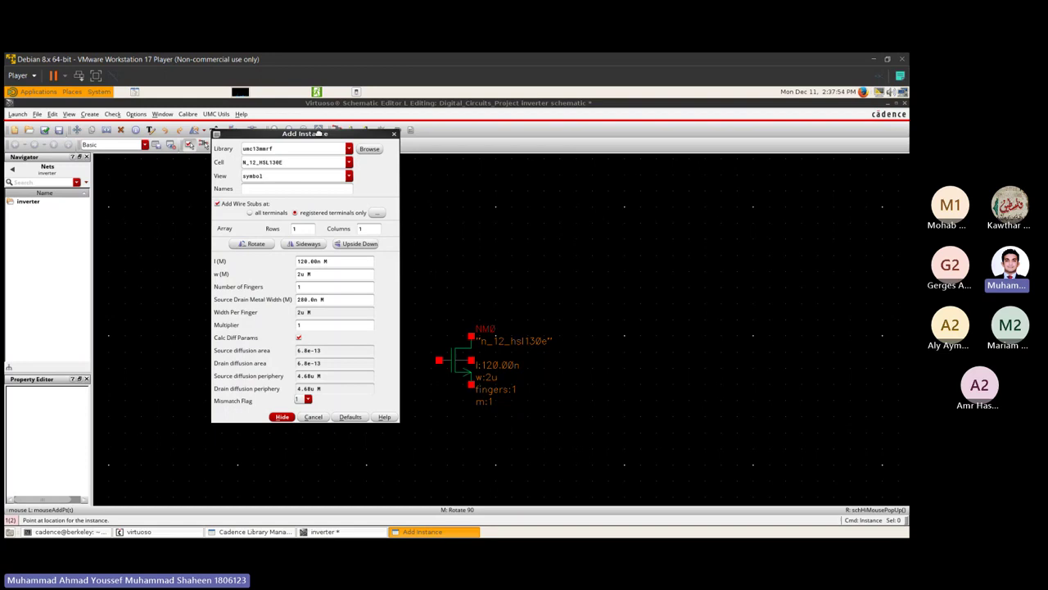
{"action": "left_click", "coordinate": [237, 161]}
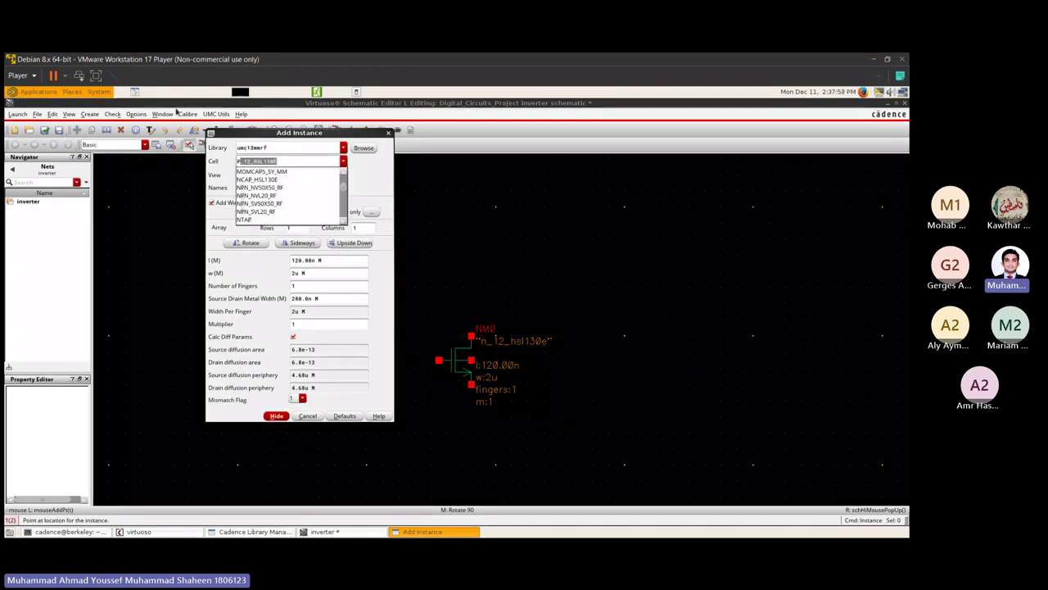
{"action": "left_click", "coordinate": [280, 161]}
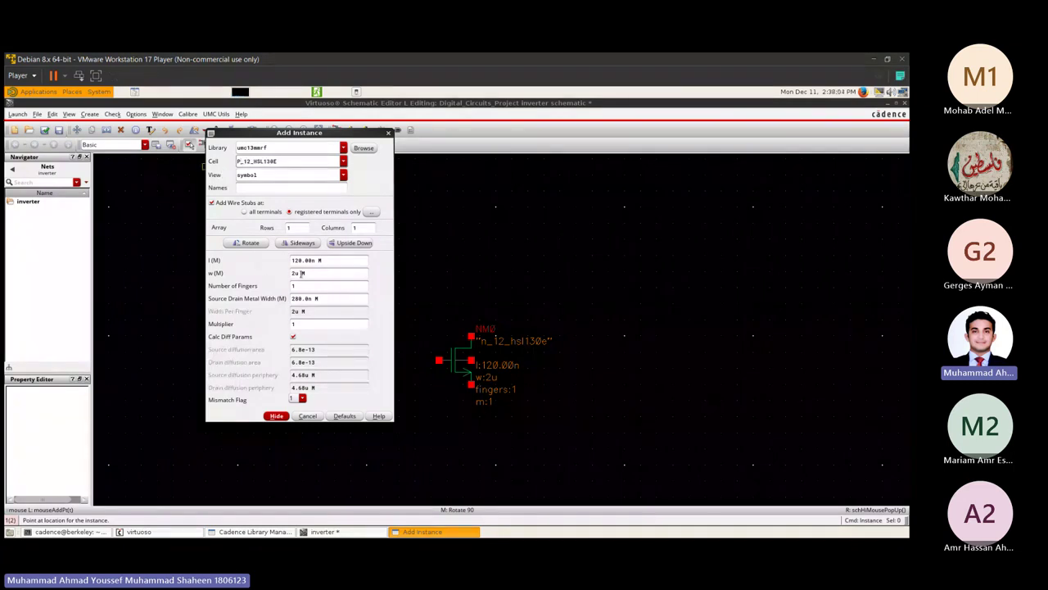
{"action": "left_click", "coordinate": [296, 273]}
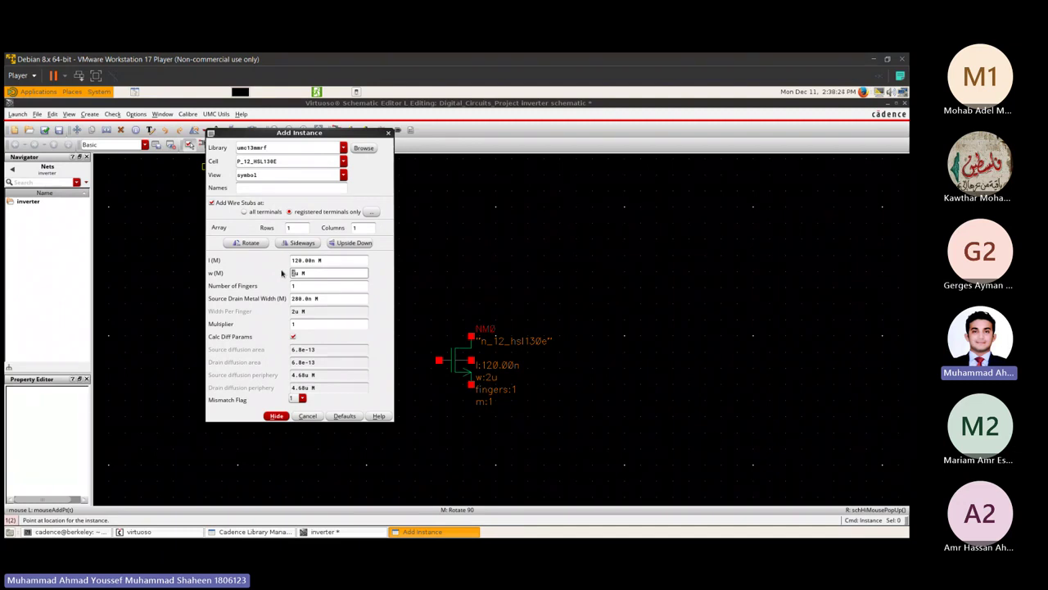
{"action": "type", "text": "4"}
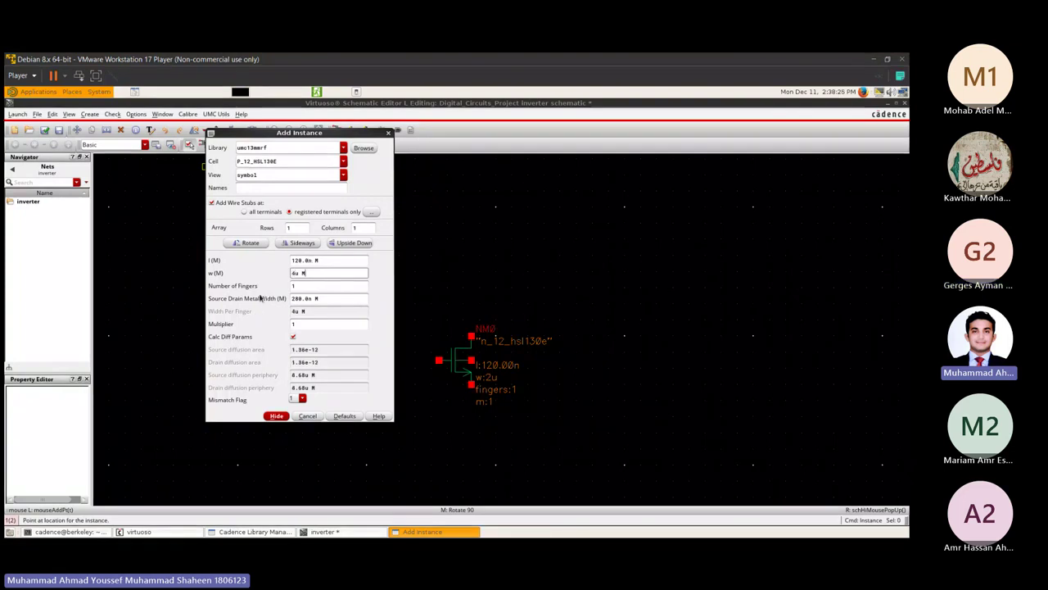
{"action": "left_click", "coordinate": [280, 418]}
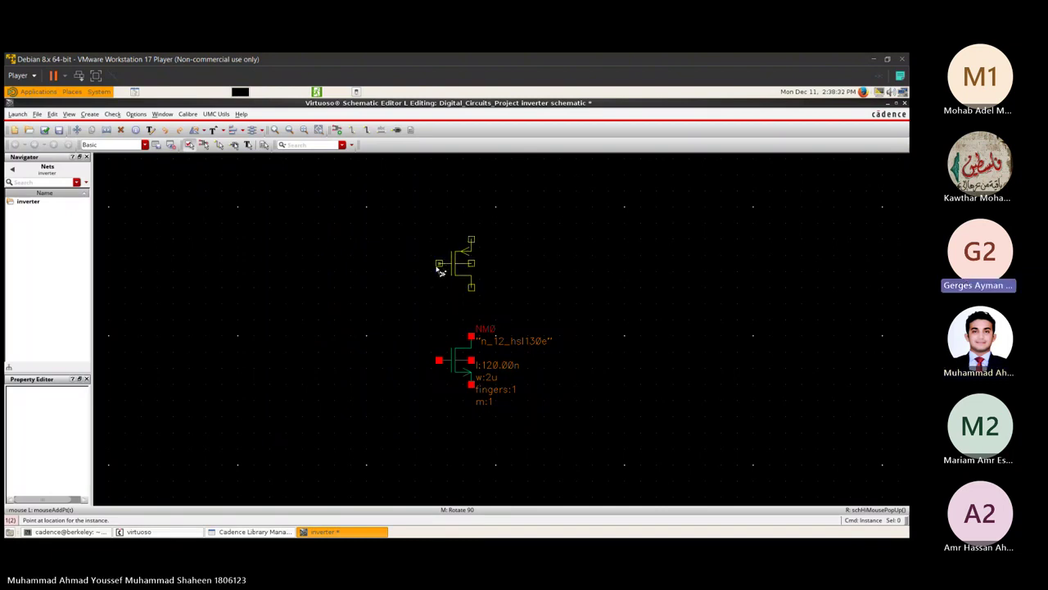
{"action": "left_click", "coordinate": [438, 263]}
{"action": "key", "text": "Escape"}
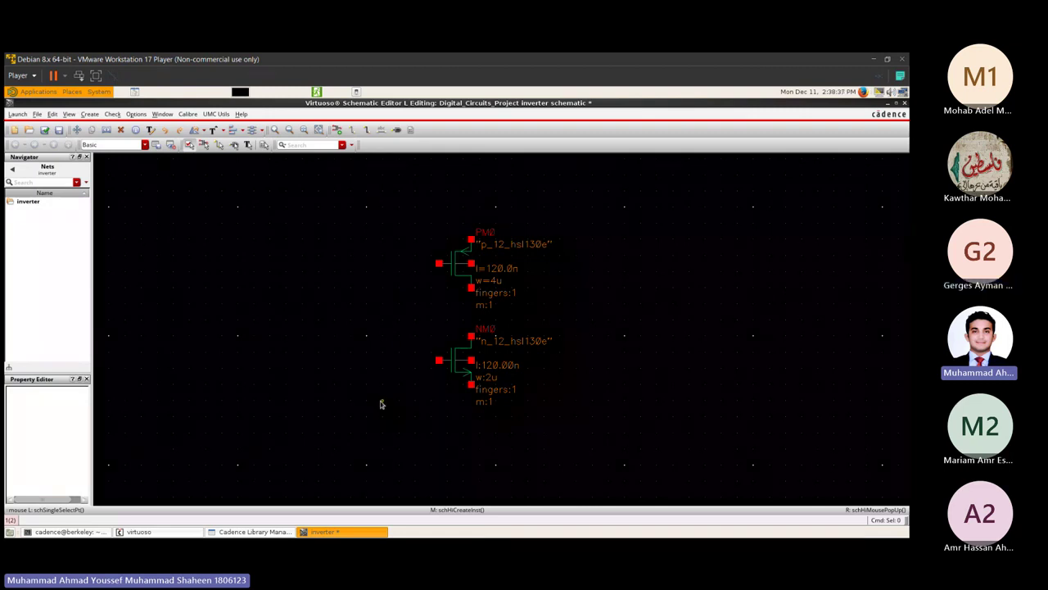
{"action": "left_click", "coordinate": [463, 260]}
{"action": "left_click", "coordinate": [328, 204]}
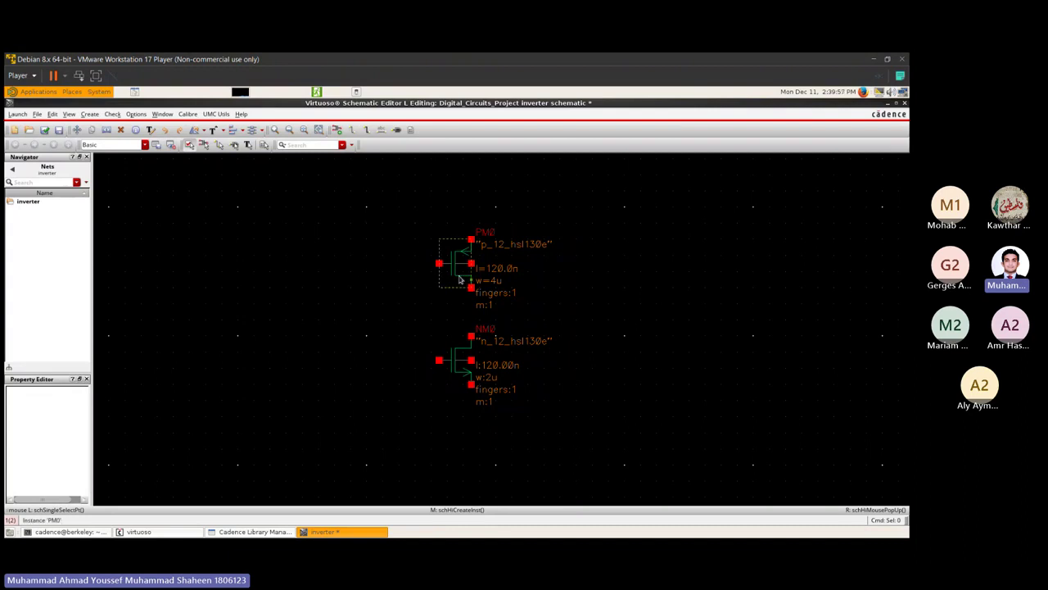
Wire PM0's gate to NM0's gate, deleting a stray short wire first.
{"action": "key", "text": "w"}
{"action": "left_click", "coordinate": [440, 265]}
{"action": "double_click", "coordinate": [392, 263]}
{"action": "left_click", "coordinate": [412, 265]}
{"action": "key", "text": "Delete"}
{"action": "key", "text": "w"}
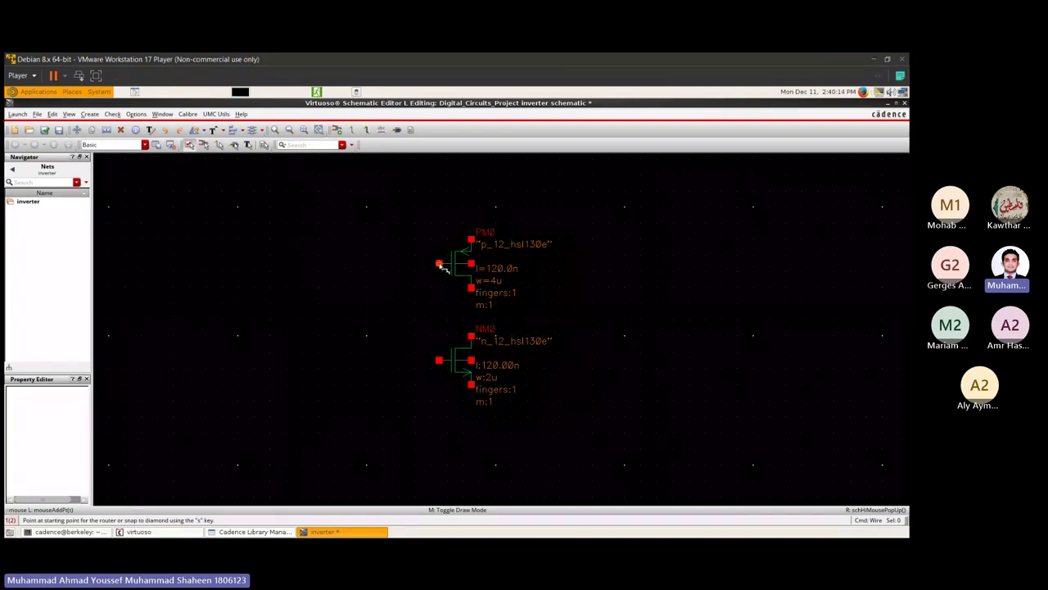
{"action": "left_click", "coordinate": [439, 264]}
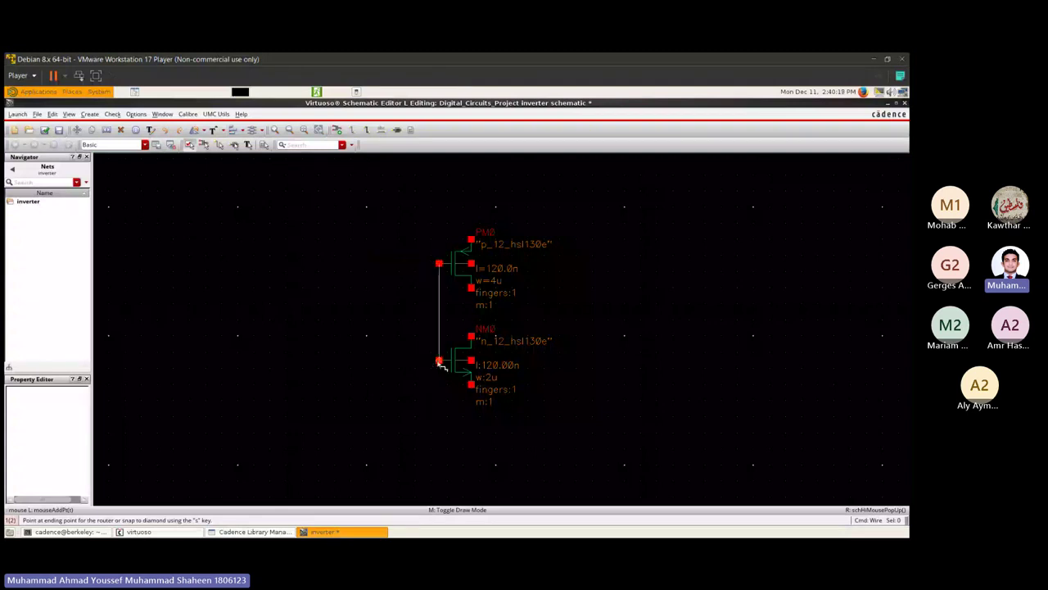
{"action": "left_click", "coordinate": [440, 361]}
{"action": "key", "text": "Escape"}
Stretch the gate tie wire out to the left of both transistors.
{"action": "key", "text": "s"}
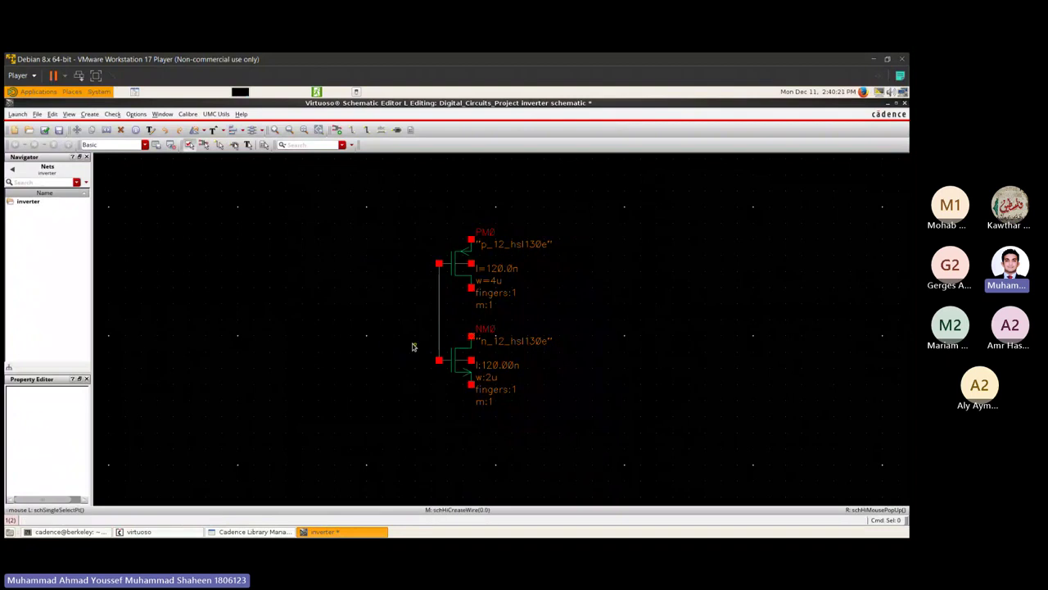
{"action": "left_click", "coordinate": [440, 328]}
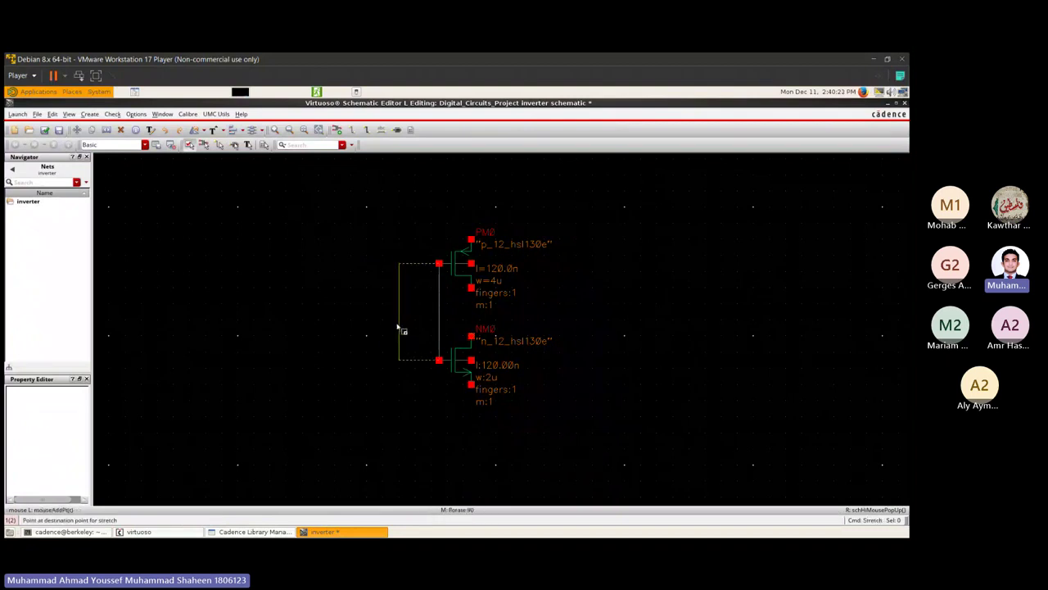
{"action": "left_click", "coordinate": [399, 323]}
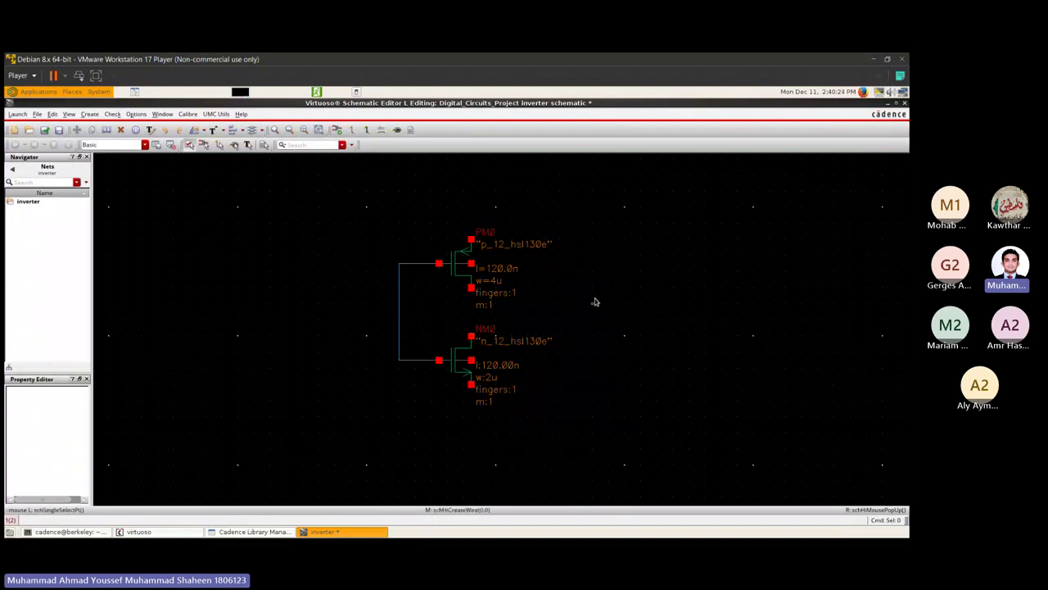
{"action": "key", "text": "s"}
{"action": "left_click", "coordinate": [404, 304]}
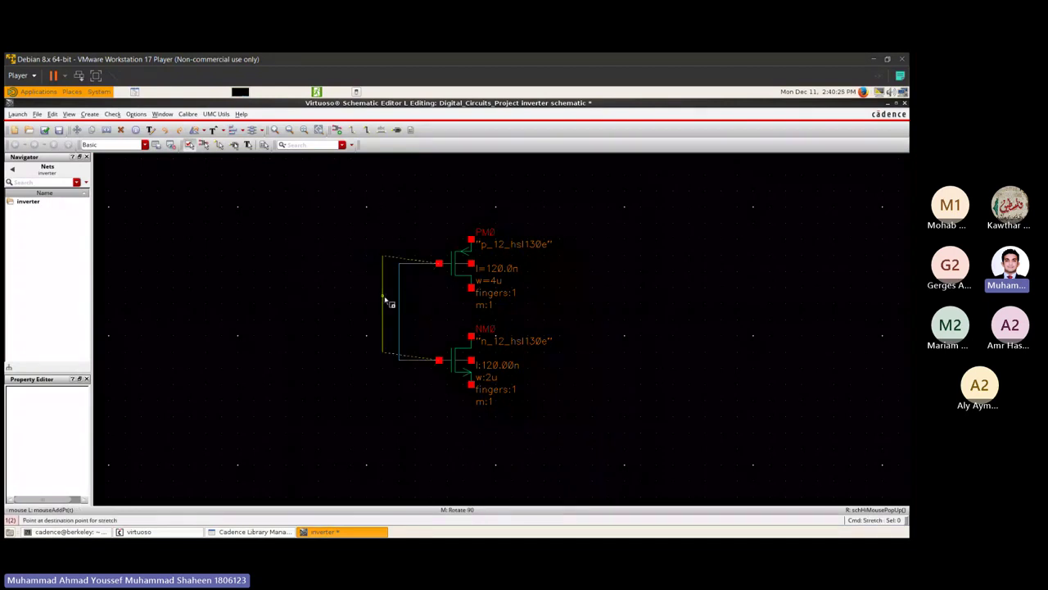
{"action": "left_click", "coordinate": [401, 309]}
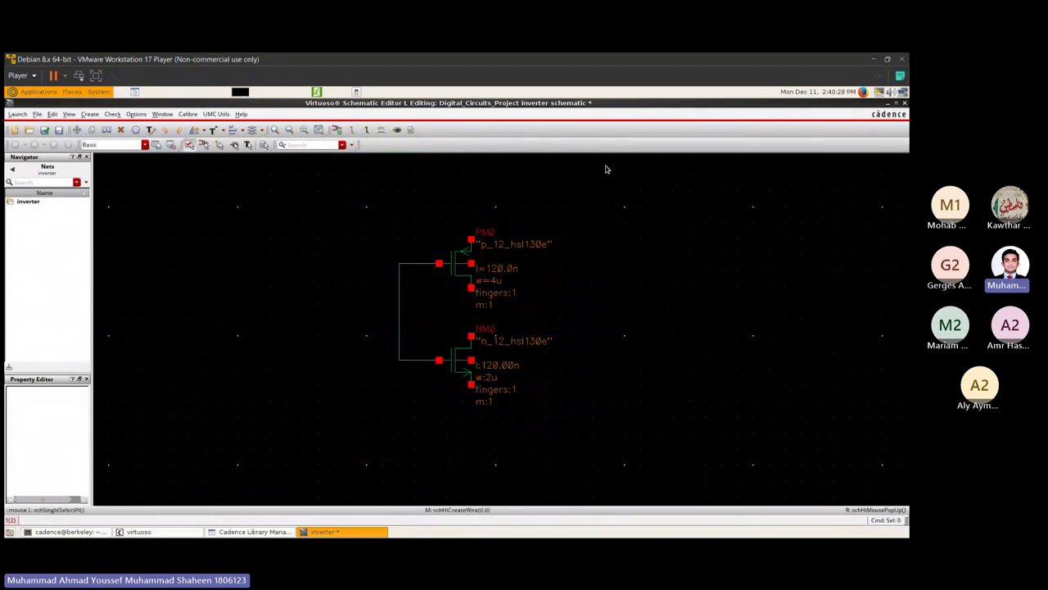
Connect PM0's drain to NM0's drain with a wire.
{"action": "key", "text": "w"}
{"action": "left_click", "coordinate": [472, 288]}
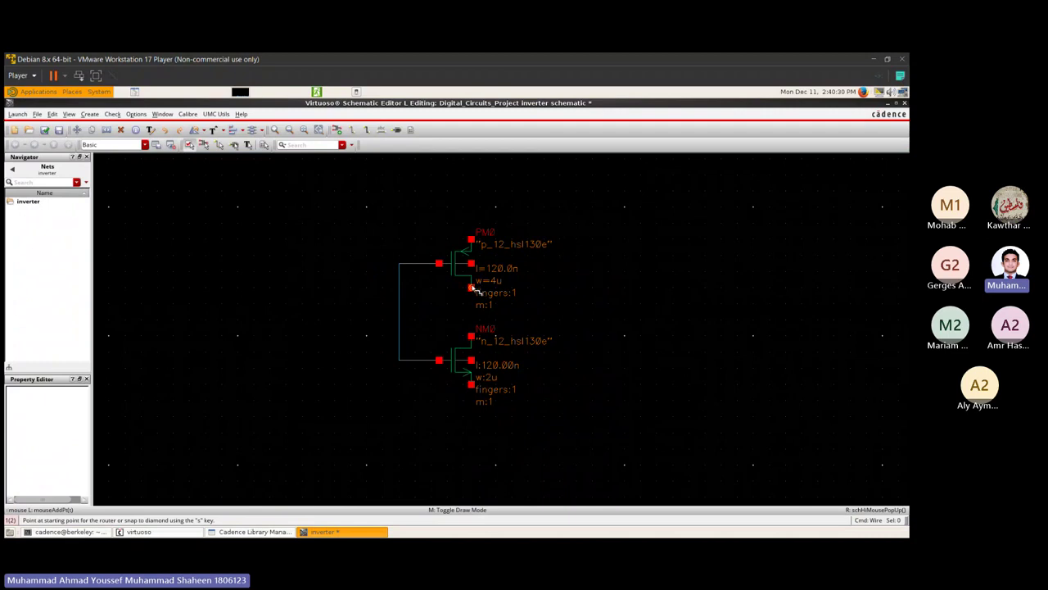
{"action": "left_click", "coordinate": [471, 336]}
{"action": "key", "text": "Escape"}
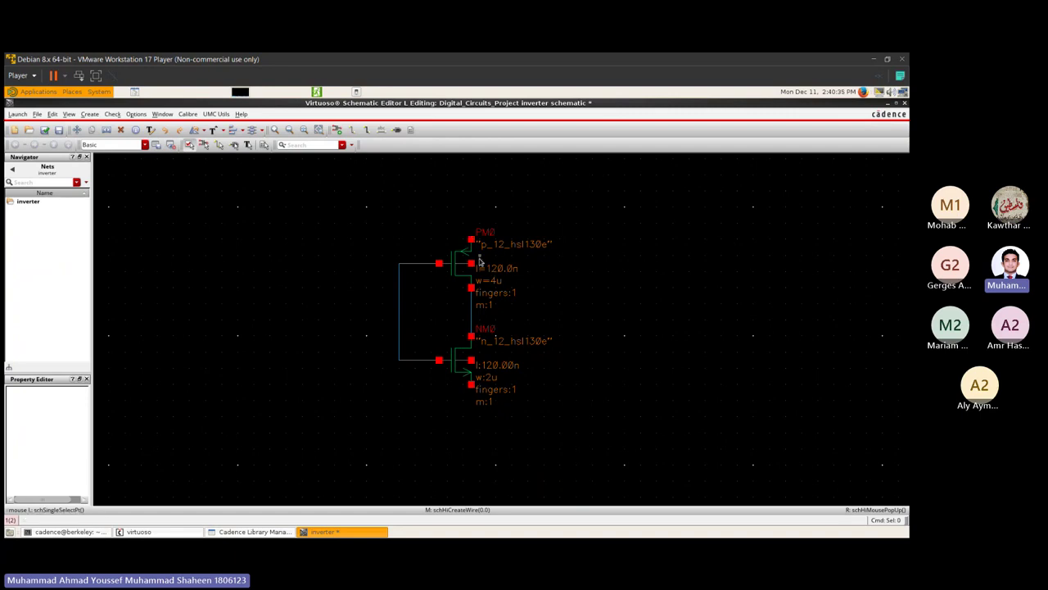
Draw a supply lead up from PM0's source and a ground lead down from NM0's source.
{"action": "key", "text": "w"}
{"action": "left_click", "coordinate": [471, 239]}
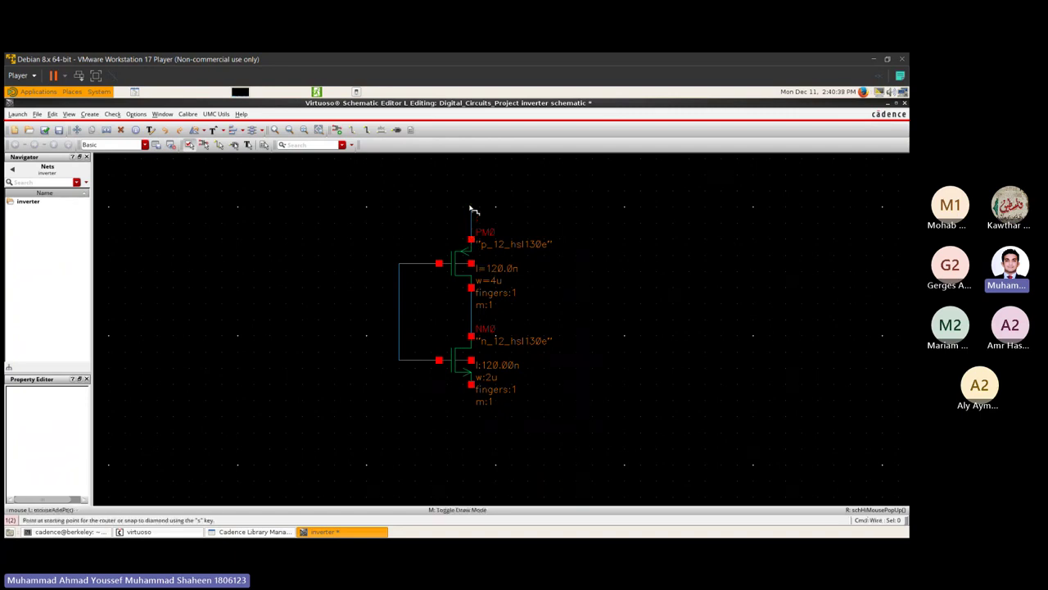
{"action": "double_click", "coordinate": [472, 208]}
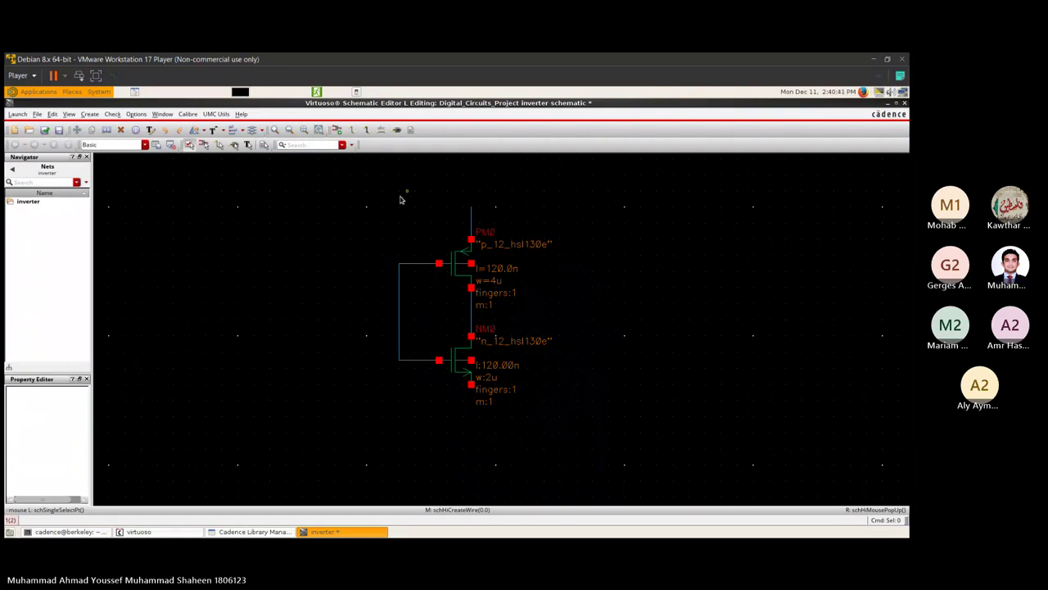
{"action": "key", "text": "w"}
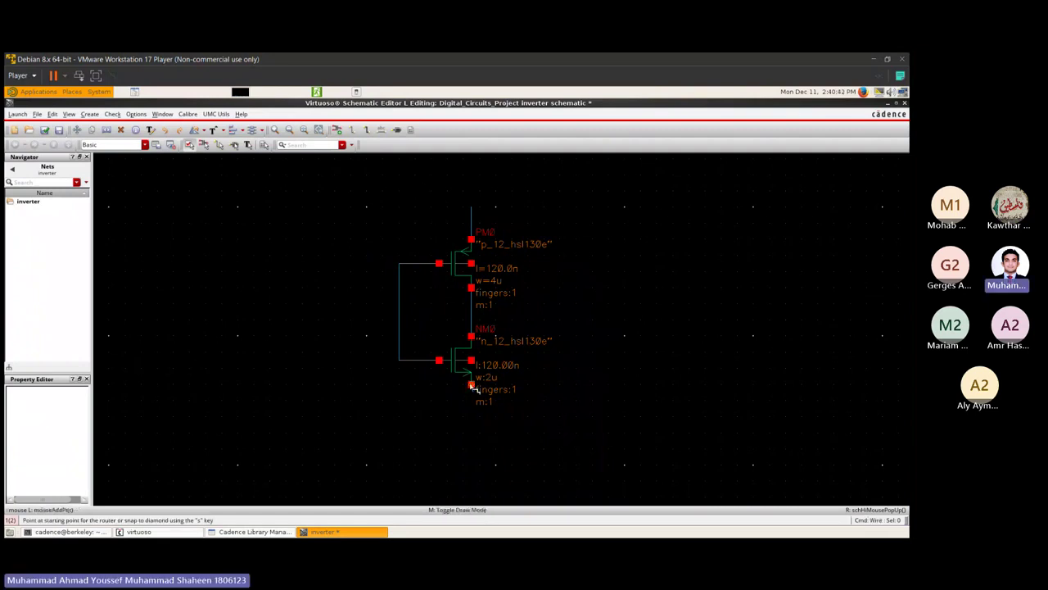
{"action": "left_click", "coordinate": [472, 385]}
{"action": "double_click", "coordinate": [471, 424]}
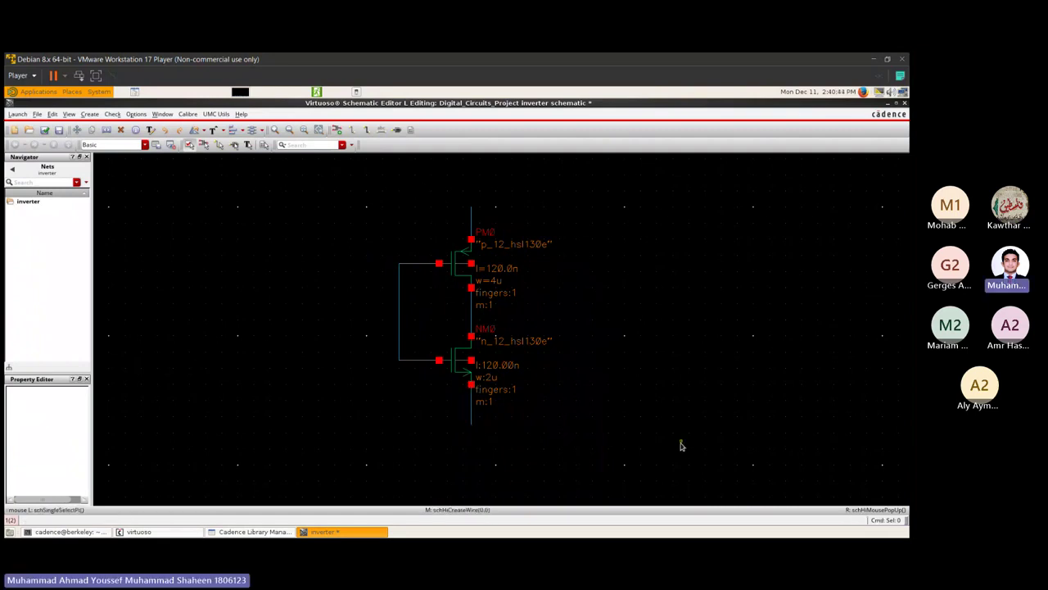
{"action": "scroll", "coordinate": [680, 443], "scroll_direction": "up", "scroll_amount": 1, "text": "ctrl"}
{"action": "scroll", "coordinate": [674, 442], "scroll_direction": "down", "scroll_amount": 2, "text": "ctrl"}
{"action": "scroll", "coordinate": [613, 431], "scroll_direction": "up", "scroll_amount": 2, "text": "ctrl"}
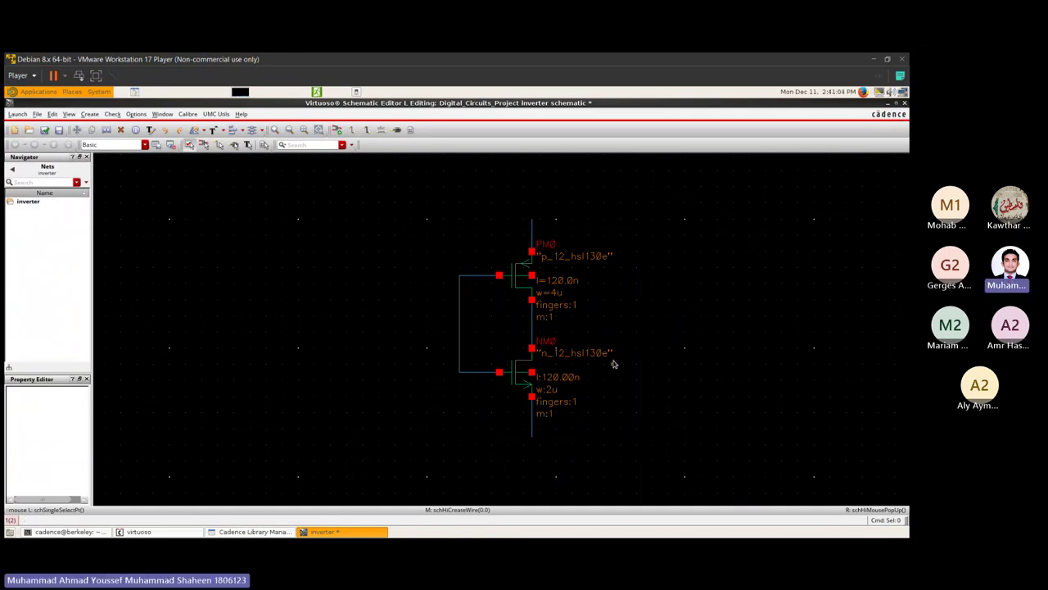
Tie PM0's body to the supply net and extend the supply lead upward.
{"action": "key", "text": "w"}
{"action": "left_click", "coordinate": [533, 279]}
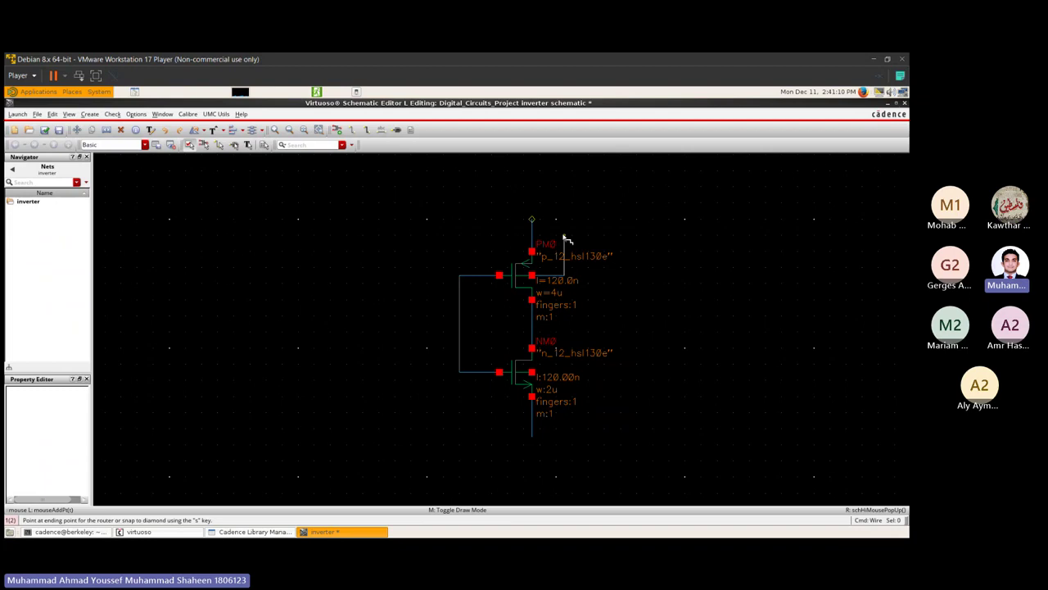
{"action": "left_click", "coordinate": [531, 236]}
{"action": "key", "text": "Escape"}
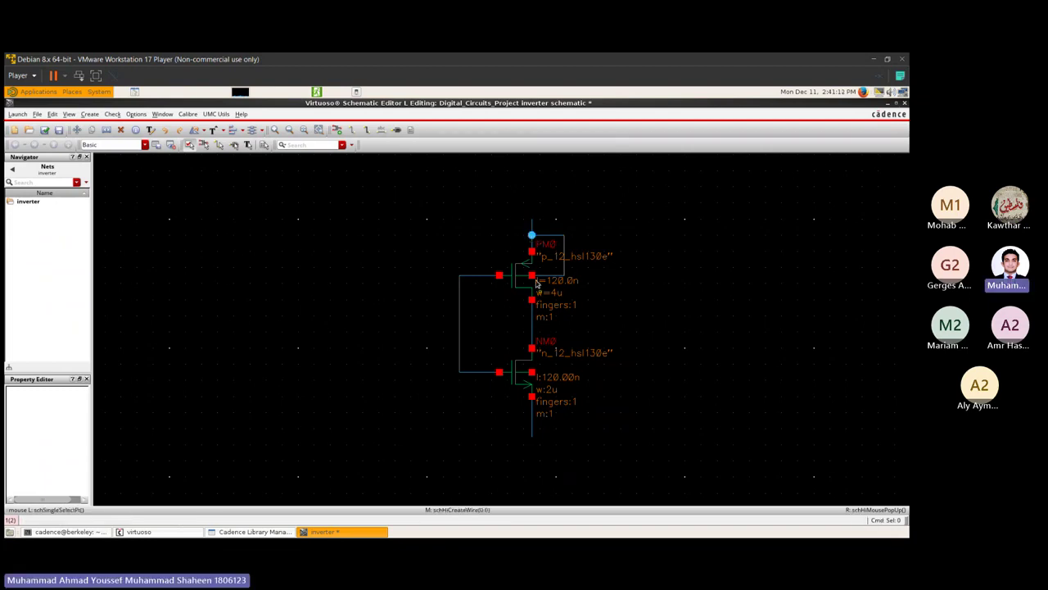
{"action": "key", "text": "s"}
{"action": "left_click", "coordinate": [531, 221]}
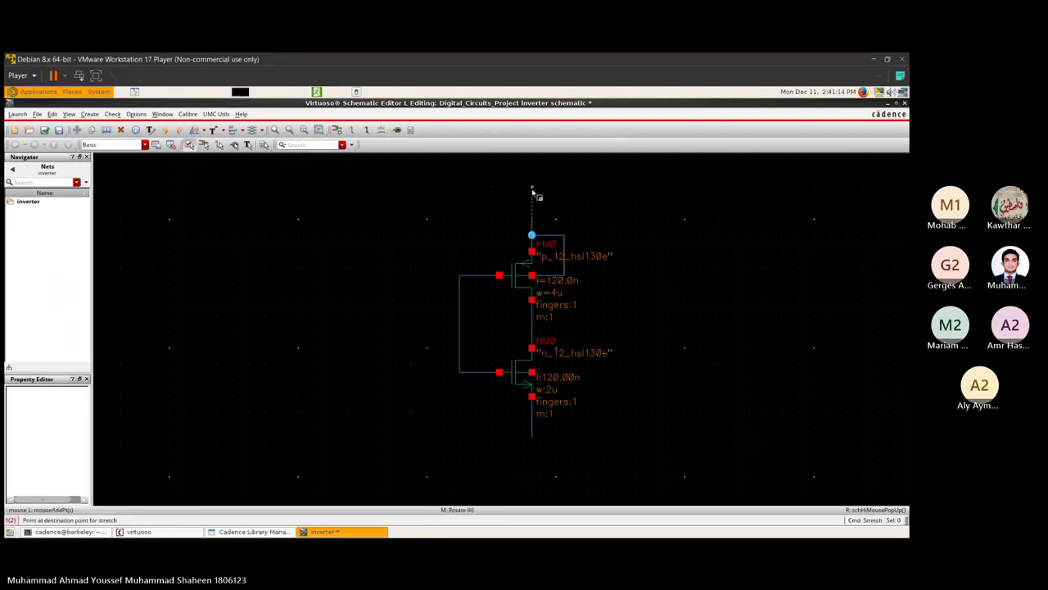
{"action": "left_click", "coordinate": [531, 188]}
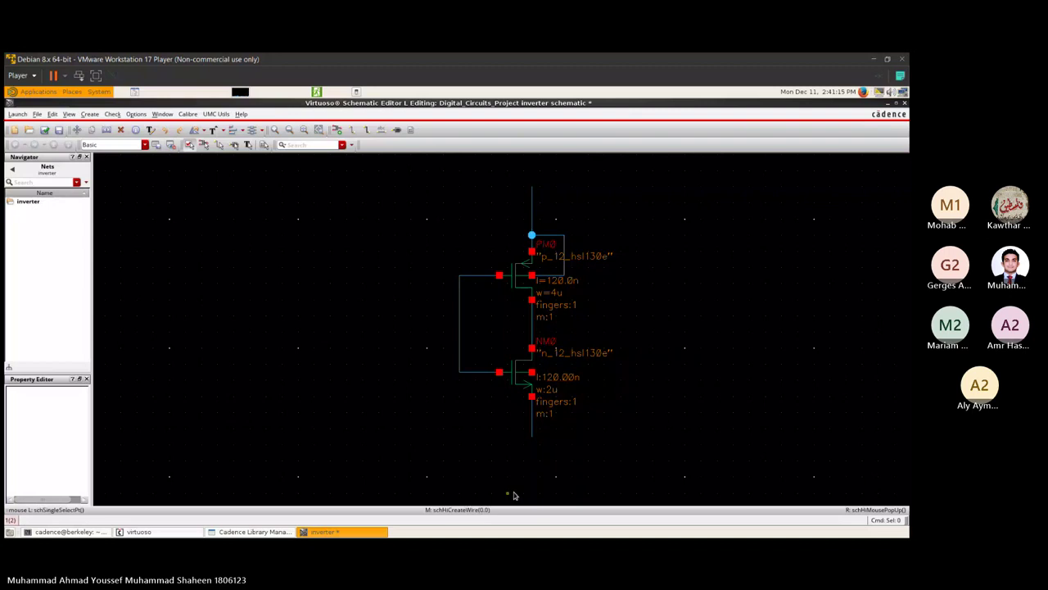
Tie NM0's body to the ground net and move PM0's body wire clear of its labels.
{"action": "key", "text": "w"}
{"action": "left_click", "coordinate": [571, 375]}
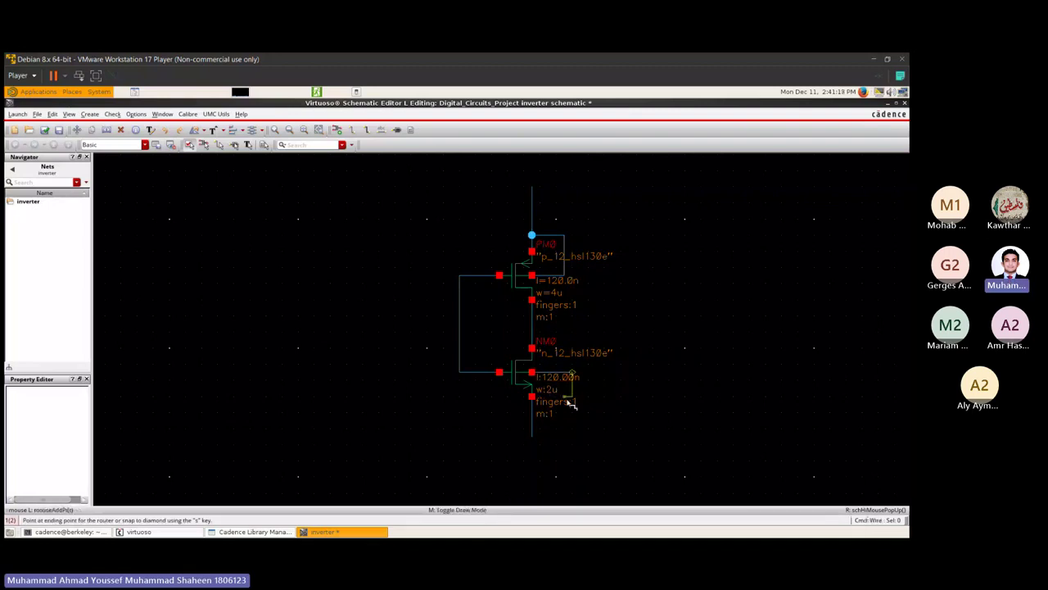
{"action": "left_click", "coordinate": [533, 421]}
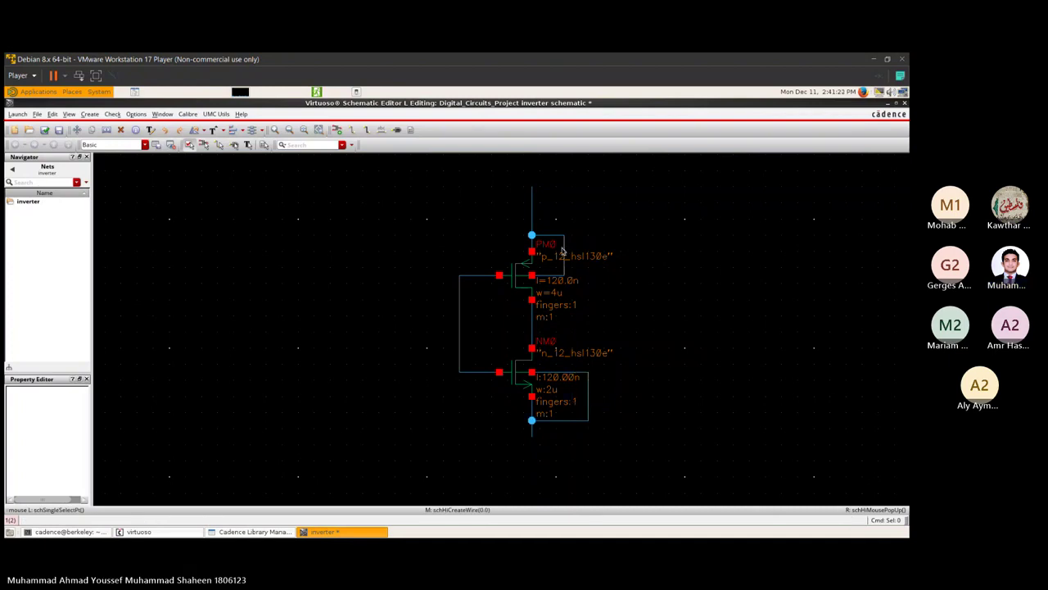
{"action": "key", "text": "s"}
{"action": "left_click", "coordinate": [596, 255]}
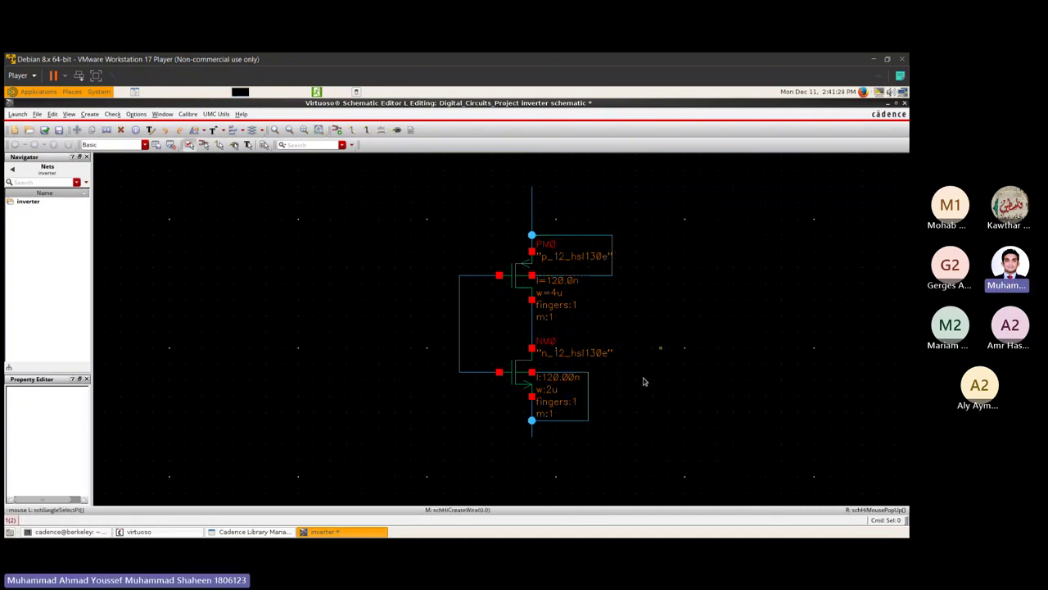
{"action": "left_click", "coordinate": [533, 451]}
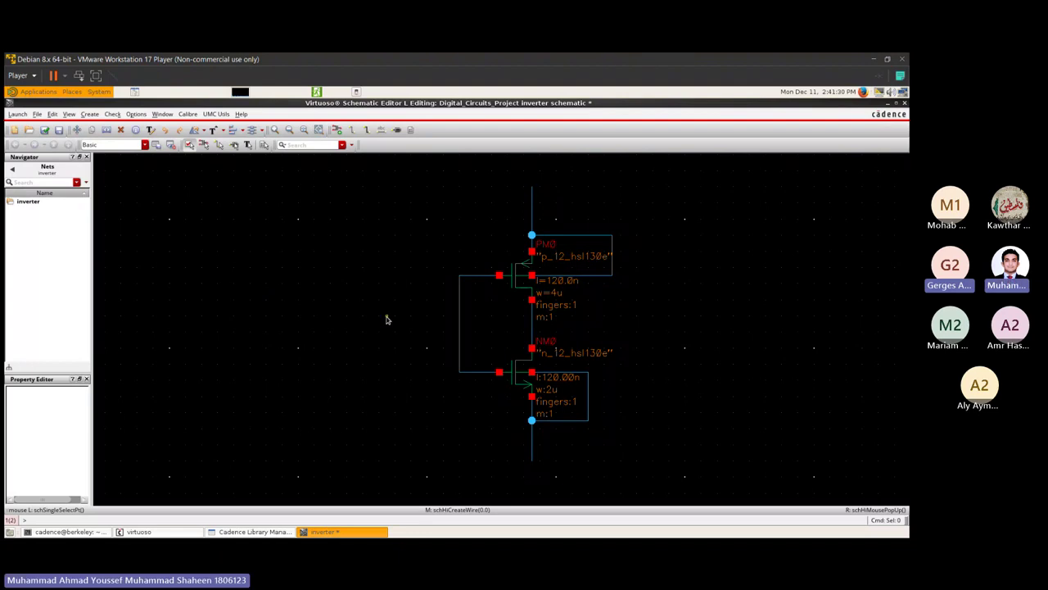
{"action": "left_click", "coordinate": [121, 129]}
{"action": "key", "text": "Escape"}
{"action": "scroll", "coordinate": [512, 318], "scroll_direction": "down", "scroll_amount": 1, "text": "ctrl"}
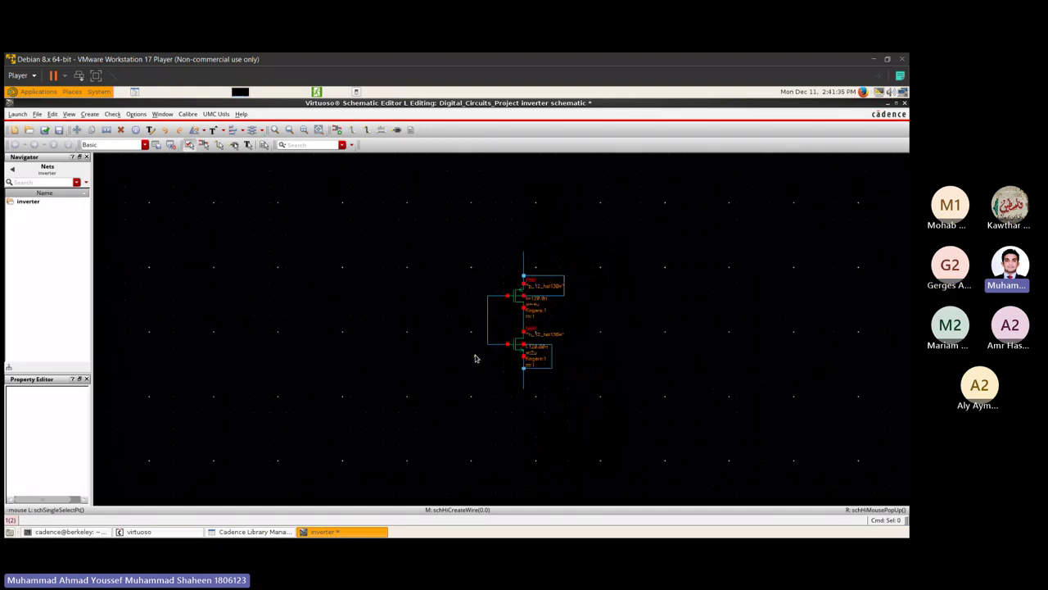
{"action": "scroll", "coordinate": [475, 339], "scroll_direction": "up", "scroll_amount": 1, "text": "ctrl"}
{"action": "scroll", "coordinate": [323, 273], "scroll_direction": "down", "scroll_amount": 1, "text": "ctrl"}
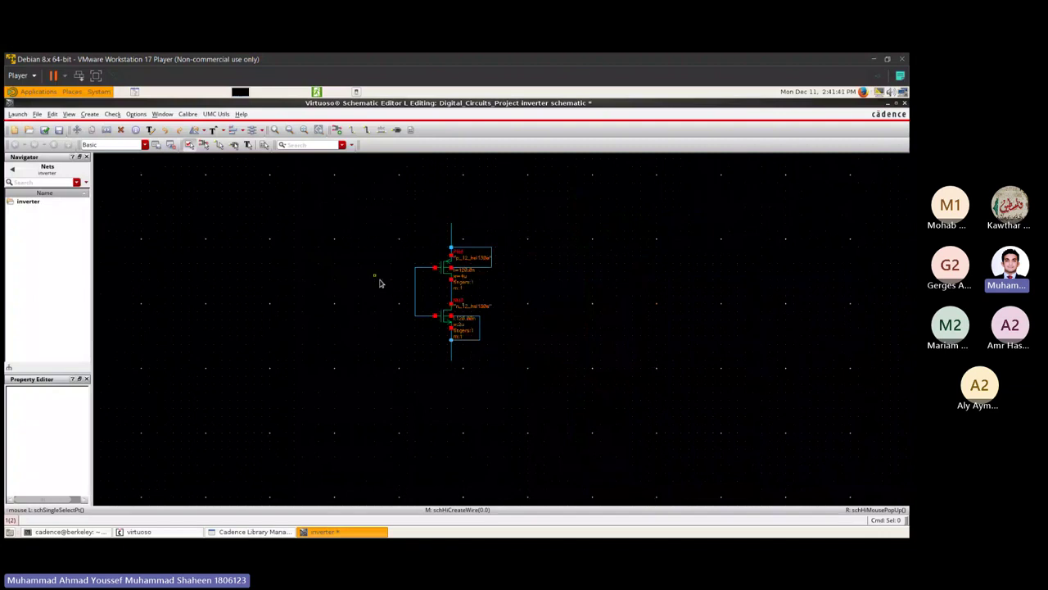
{"action": "scroll", "coordinate": [434, 252], "scroll_direction": "up", "scroll_amount": 1, "text": "ctrl"}
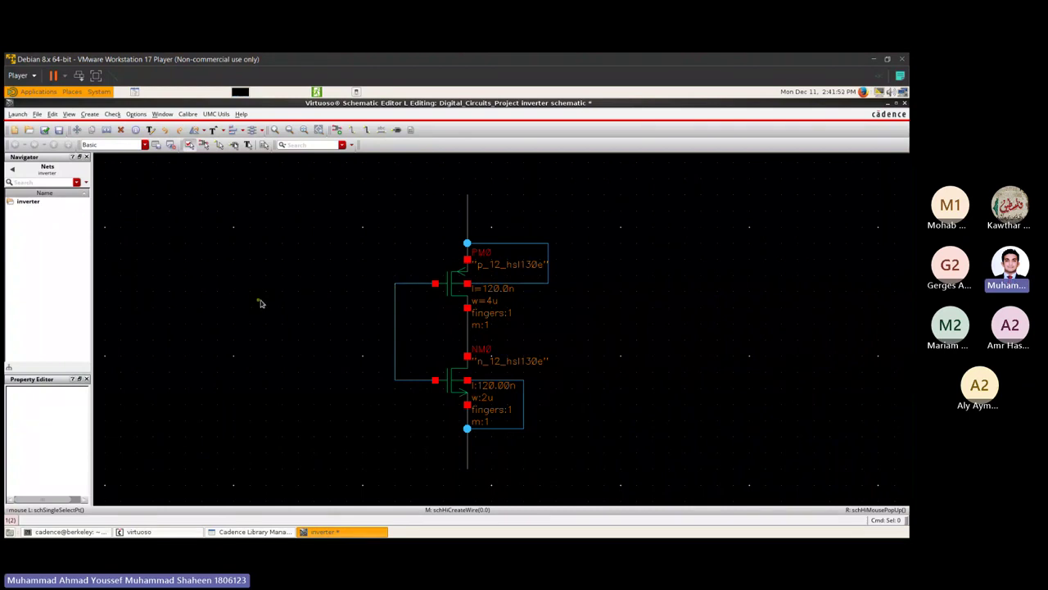
Label the gate wire input and the drain wire output, both turned vertical.
{"action": "key", "text": "l"}
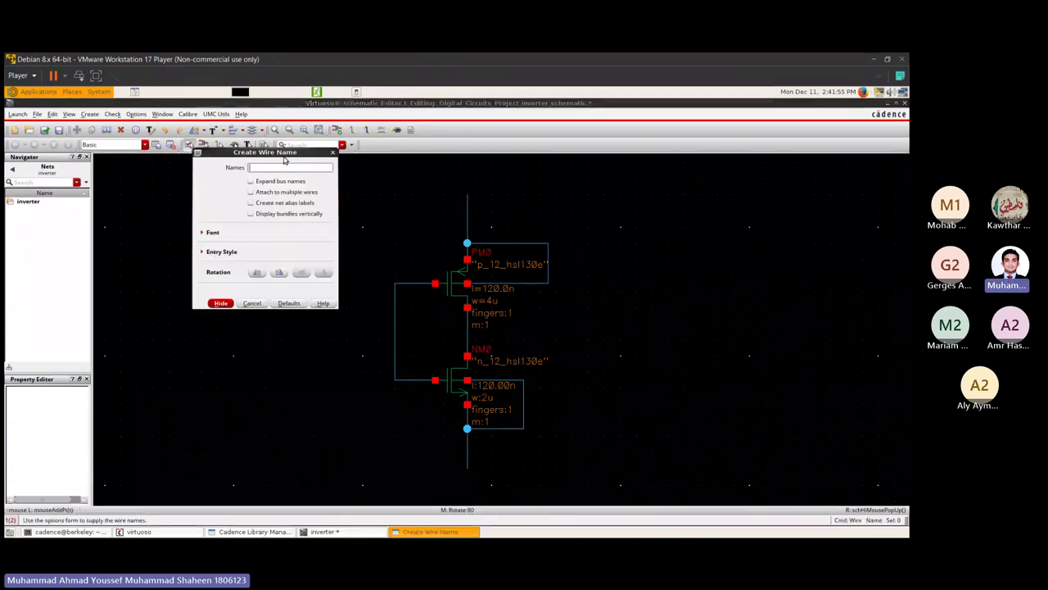
{"action": "left_click_drag", "start_coordinate": [287, 152], "coordinate": [299, 240]}
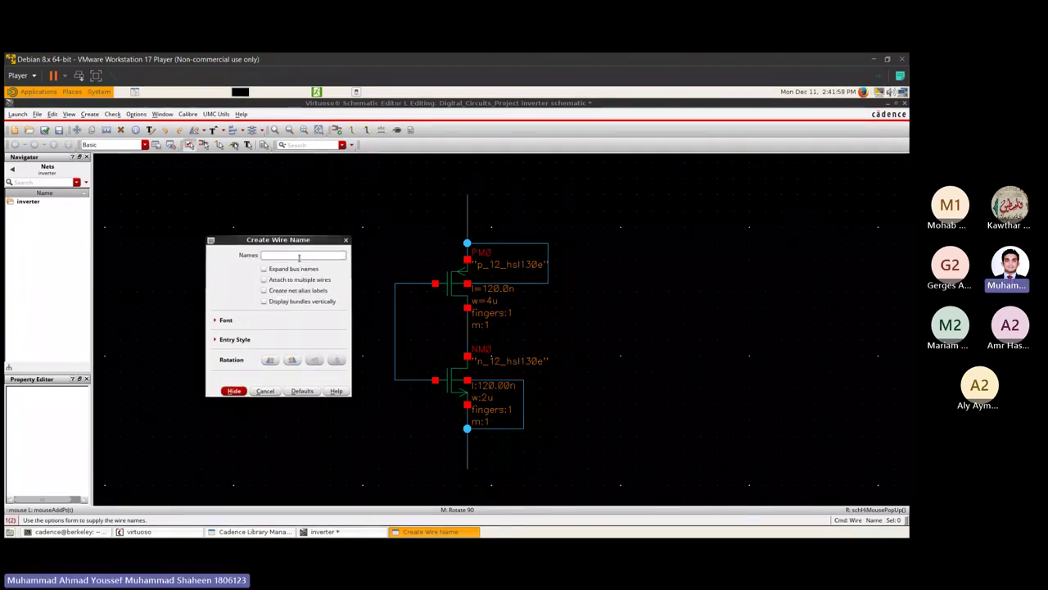
{"action": "type", "text": "put"}
{"action": "key", "text": "Return"}
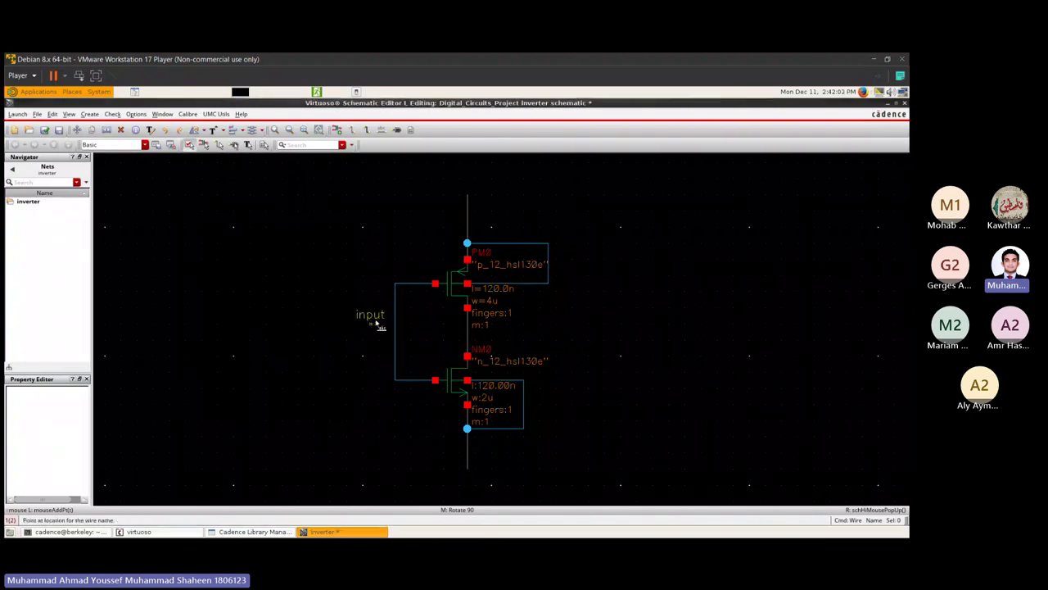
{"action": "middle_click", "coordinate": [394, 331]}
{"action": "left_click", "coordinate": [394, 331]}
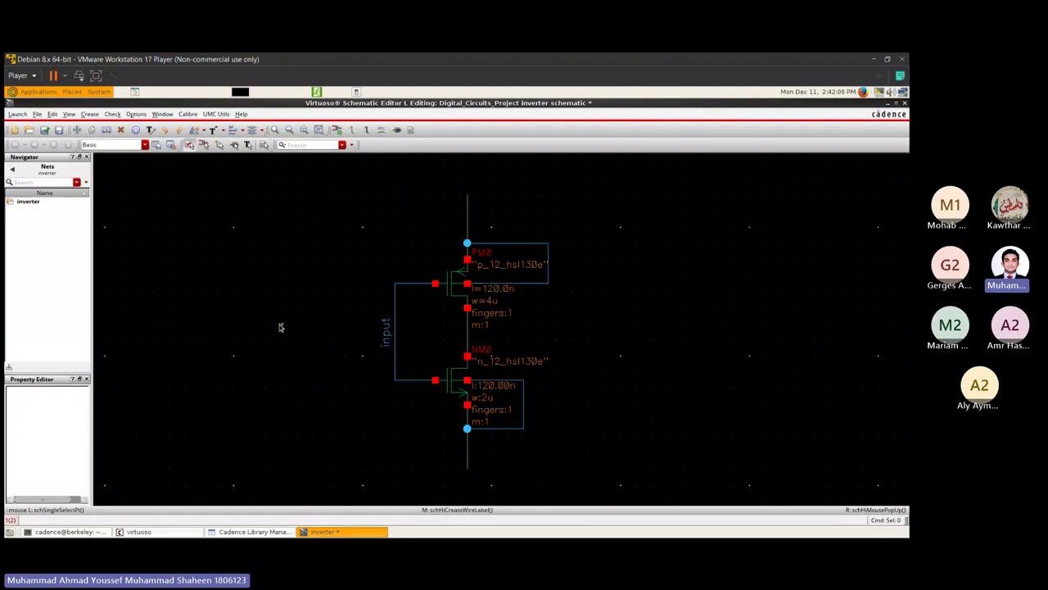
{"action": "key", "text": "l"}
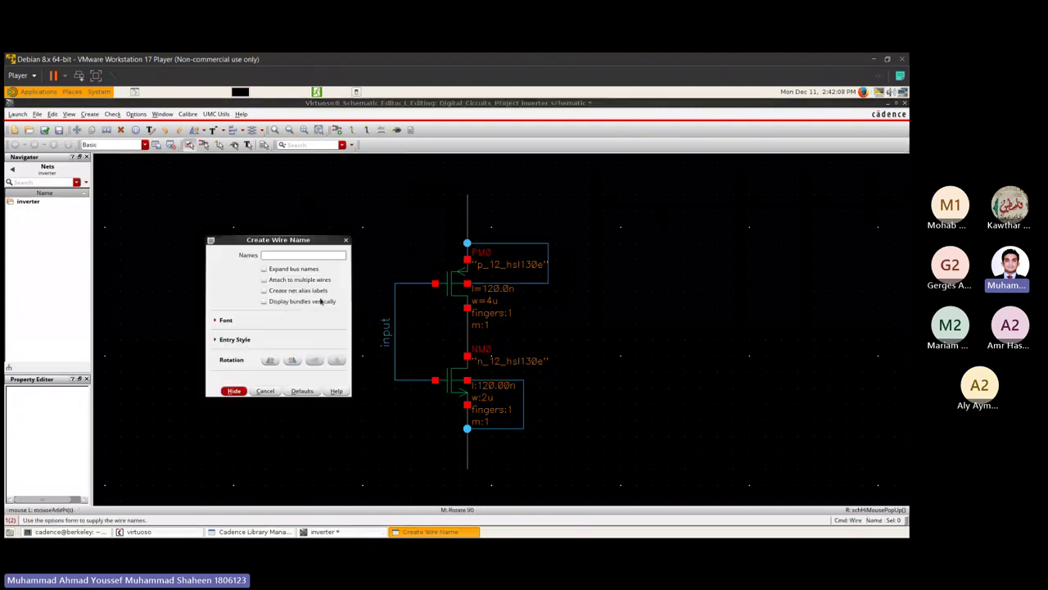
{"action": "type", "text": "output"}
{"action": "key", "text": "Return"}
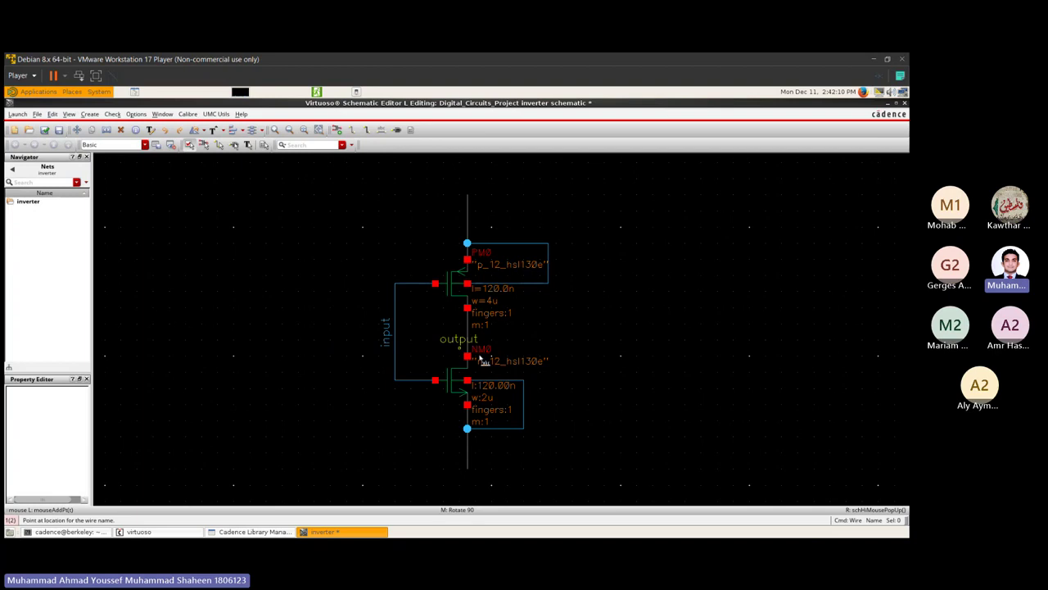
{"action": "middle_click", "coordinate": [479, 339]}
{"action": "left_click", "coordinate": [472, 336]}
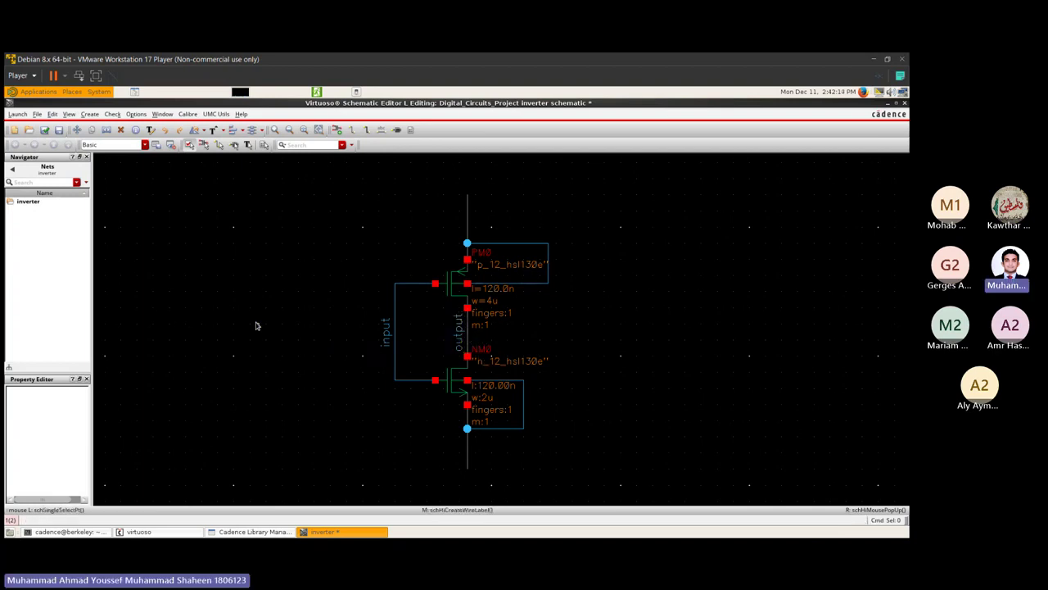
Label the top supply wire vdd and the bottom wire vss.
{"action": "type", "text": "l"}
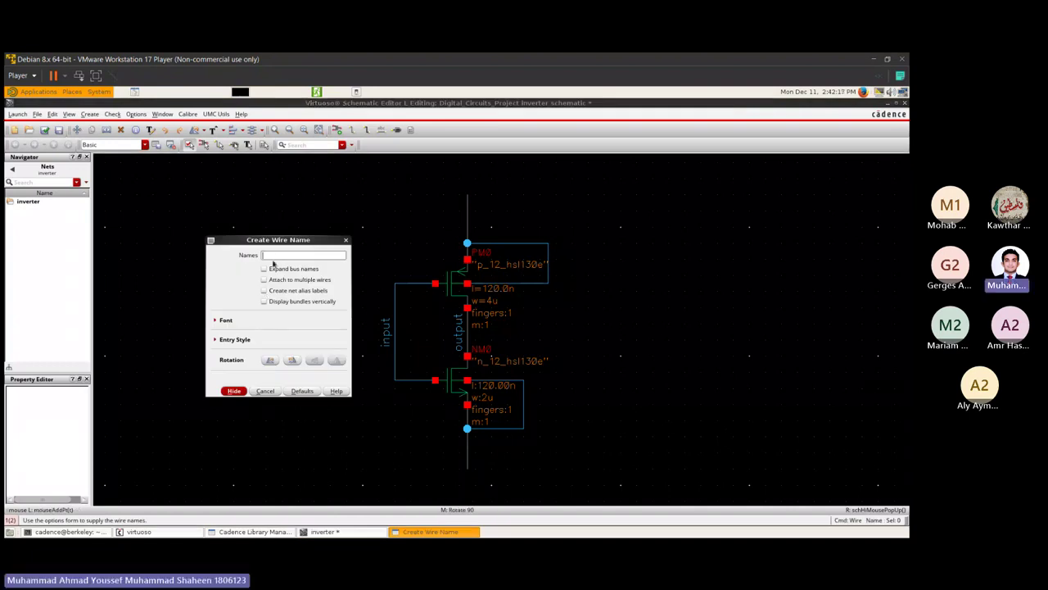
{"action": "type", "text": "vdd"}
{"action": "left_click", "coordinate": [234, 390]}
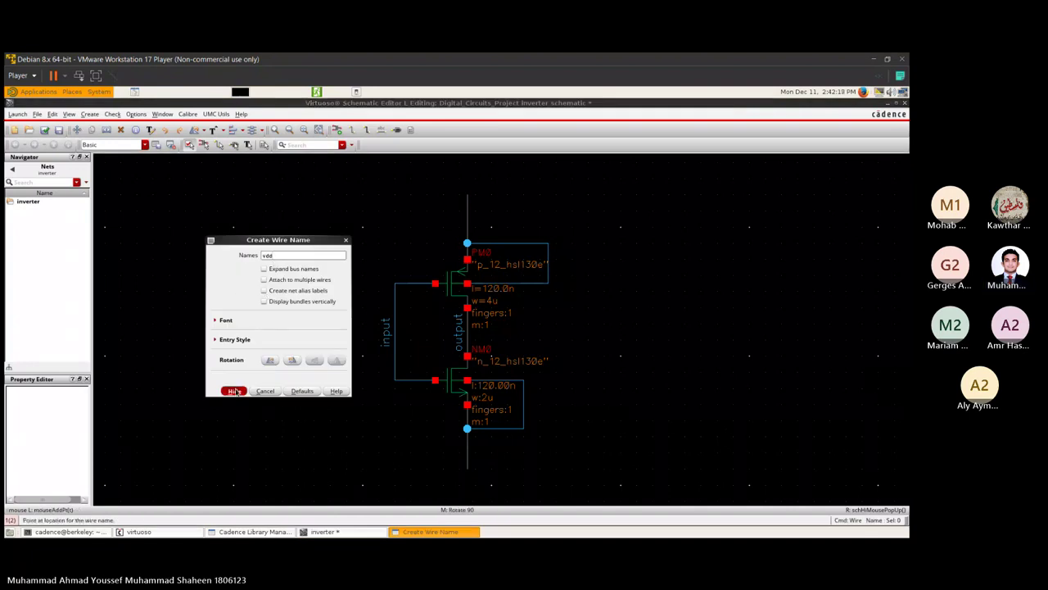
{"action": "left_click", "coordinate": [467, 217]}
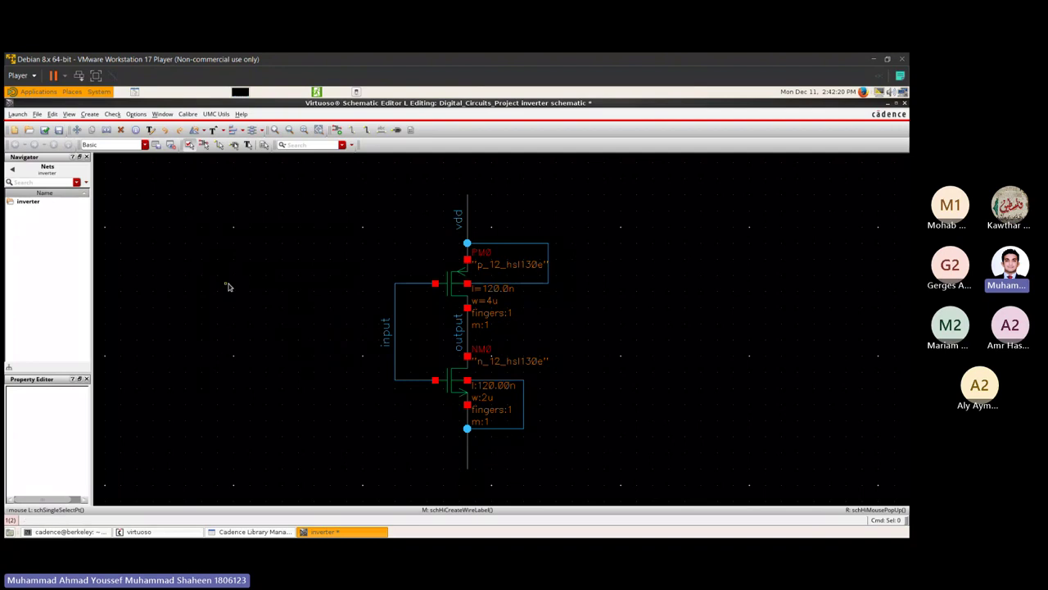
{"action": "type", "text": "vss"}
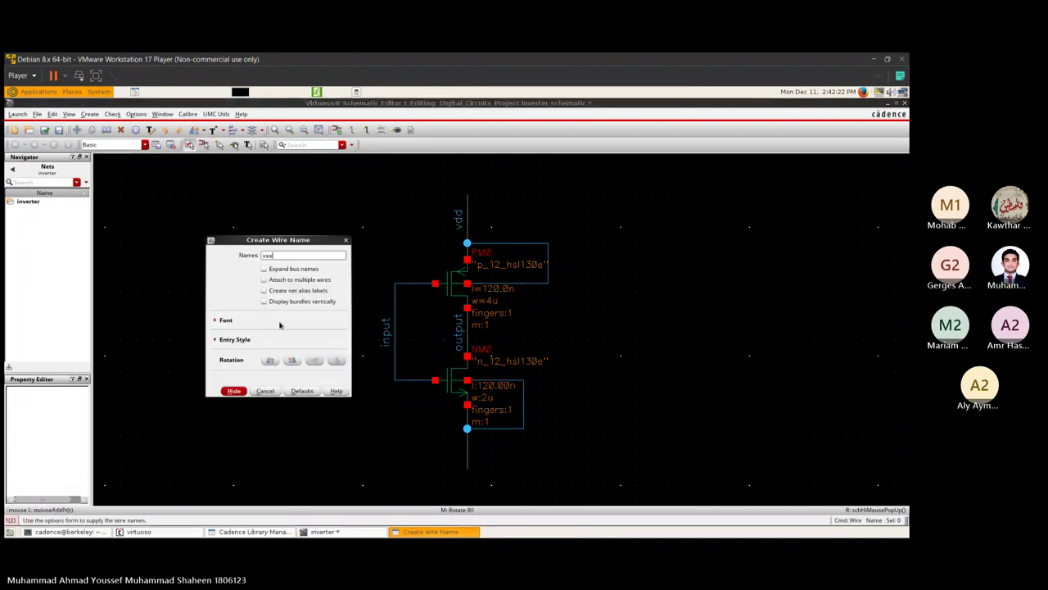
{"action": "left_click", "coordinate": [240, 391]}
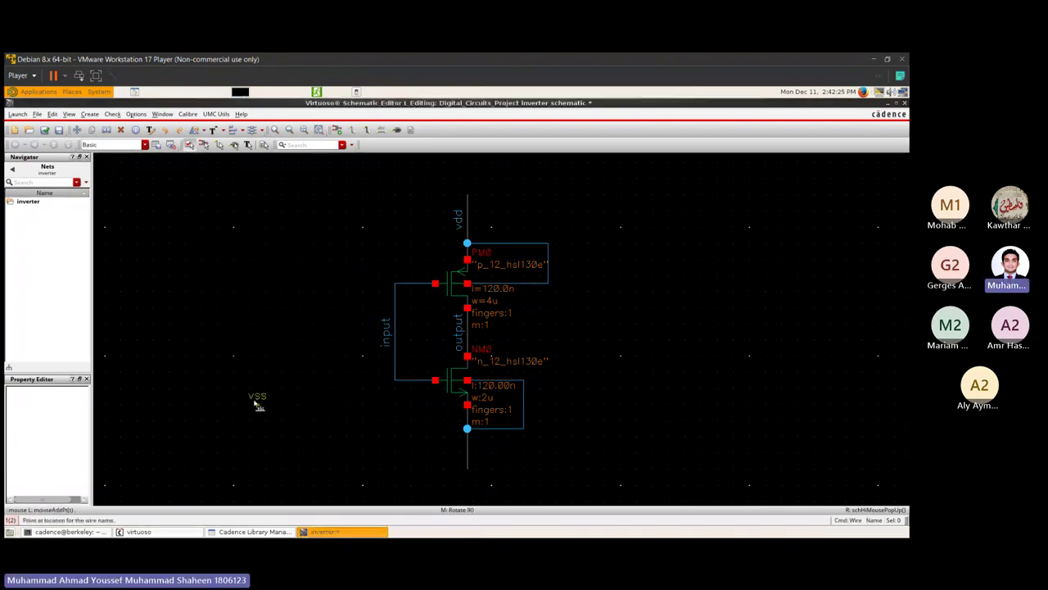
{"action": "left_click", "coordinate": [256, 405]}
{"action": "type", "text": "vss"}
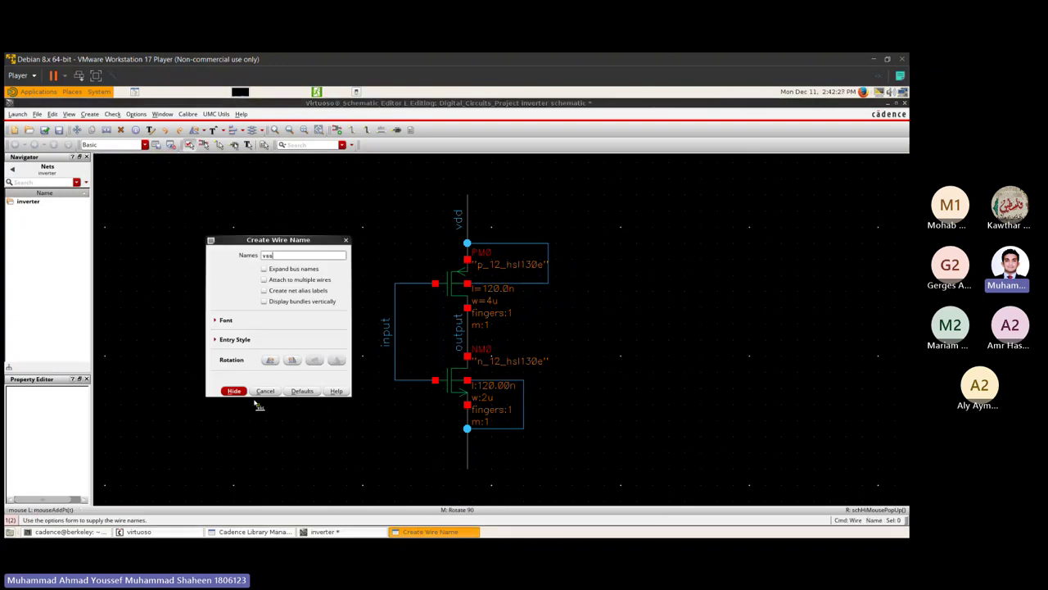
{"action": "key", "text": "Return"}
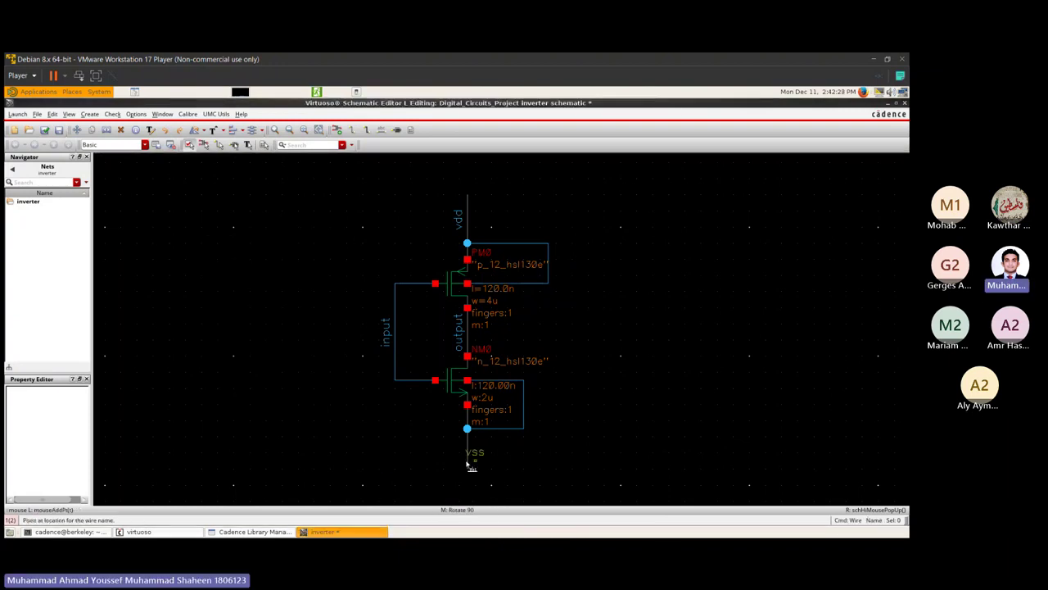
{"action": "left_click", "coordinate": [467, 462]}
{"action": "key", "text": "Escape"}
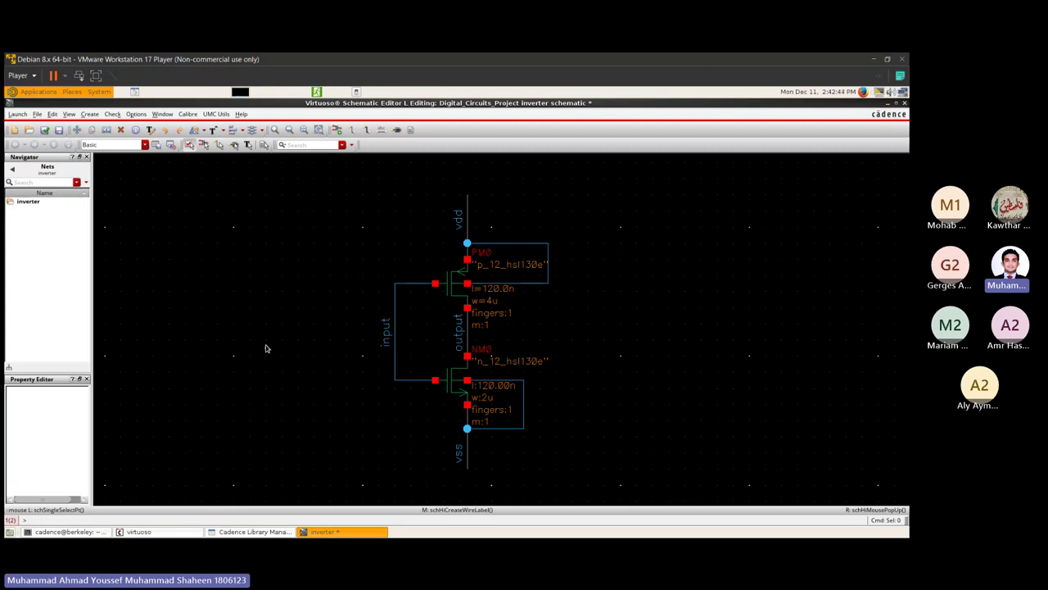
Create an input pin named 'input' left of the gate net and wire it to the gate.
{"action": "key", "text": "p"}
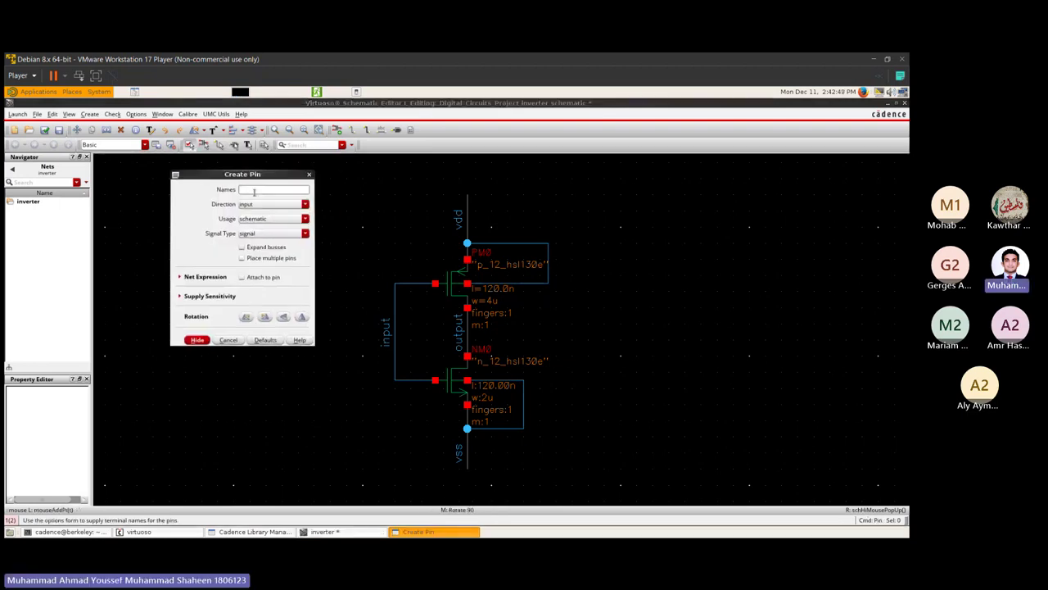
{"action": "type", "text": "input"}
{"action": "left_click", "coordinate": [250, 205]}
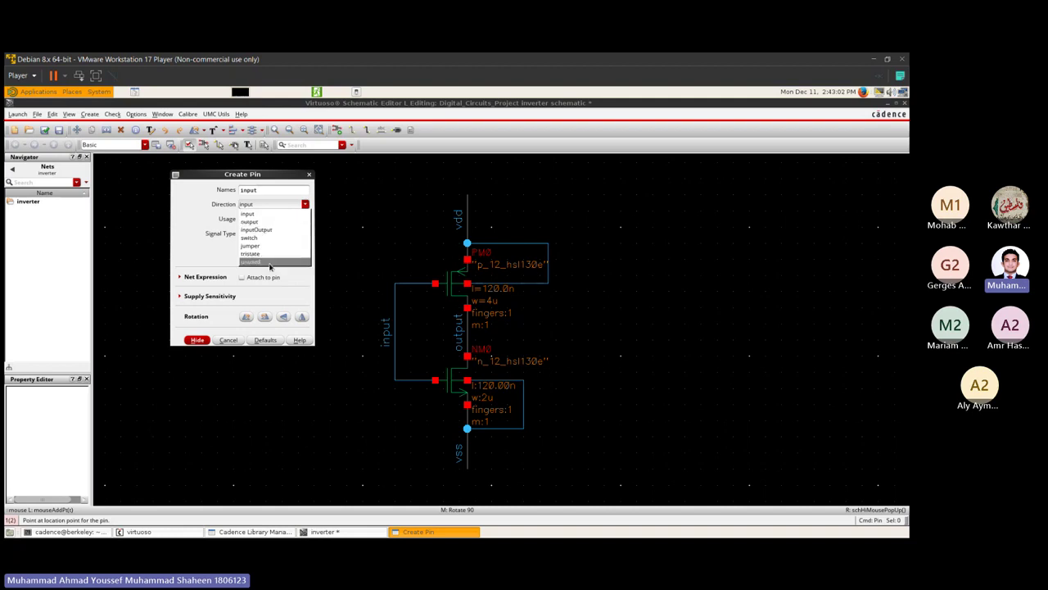
{"action": "left_click", "coordinate": [282, 214]}
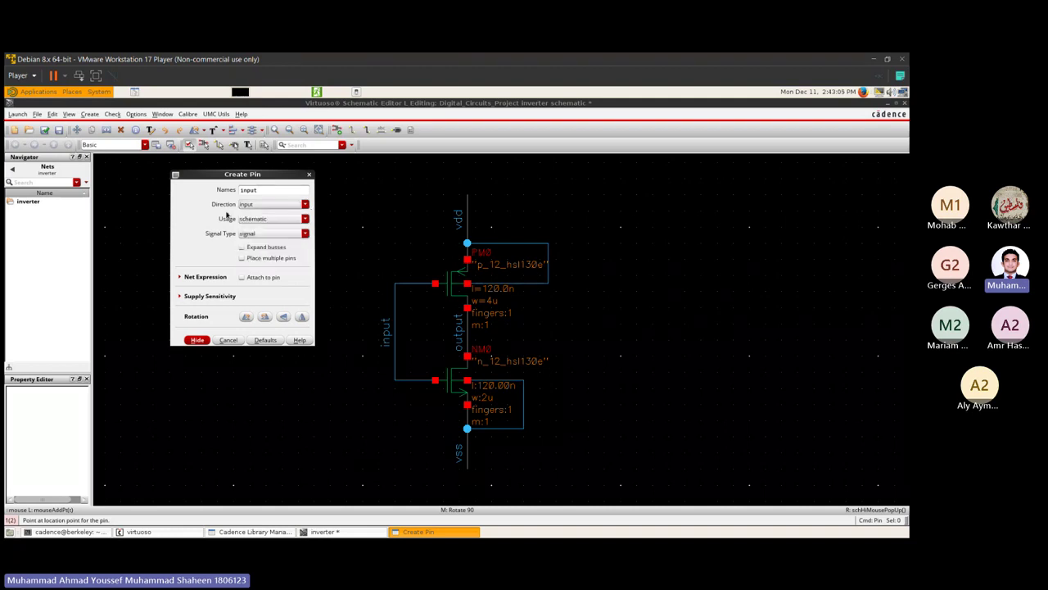
{"action": "left_click", "coordinate": [199, 341]}
{"action": "left_click", "coordinate": [329, 332]}
{"action": "key", "text": "Escape"}
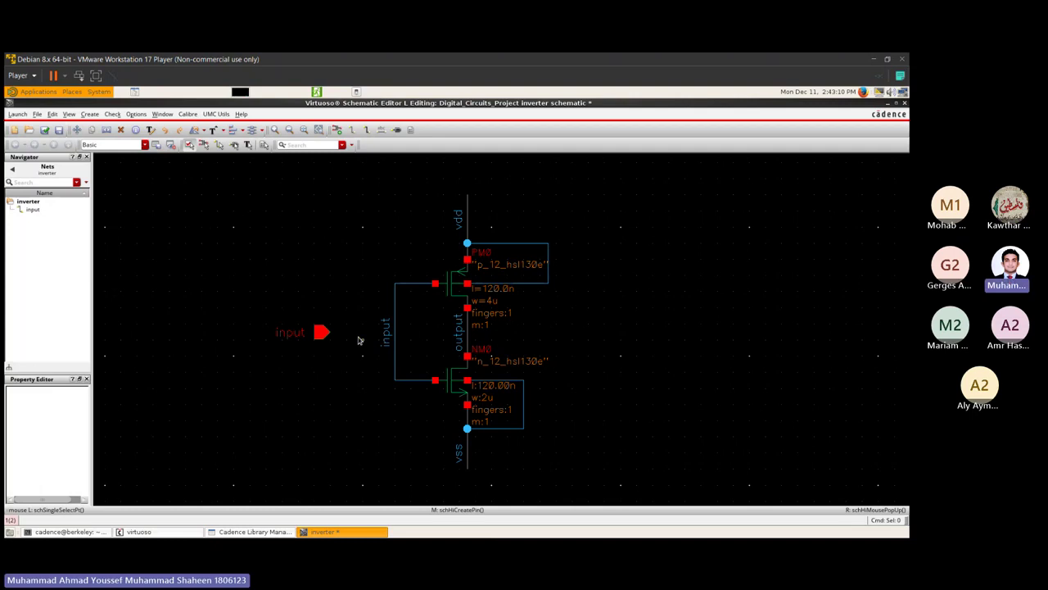
{"action": "key", "text": "w"}
{"action": "left_click", "coordinate": [326, 331]}
{"action": "left_click", "coordinate": [396, 331]}
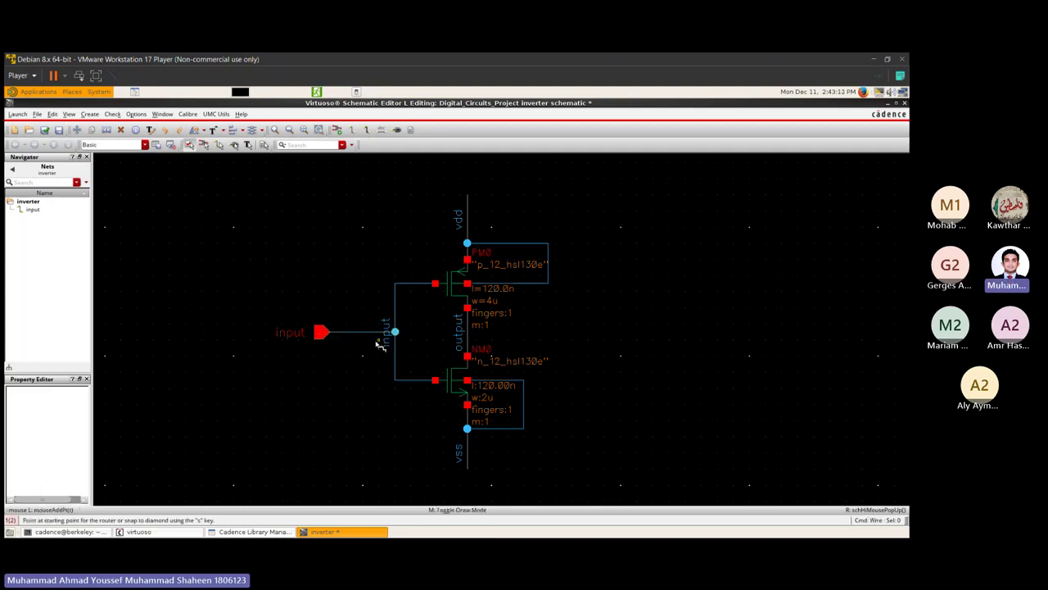
{"action": "key", "text": "Escape"}
{"action": "left_click", "coordinate": [380, 322]}
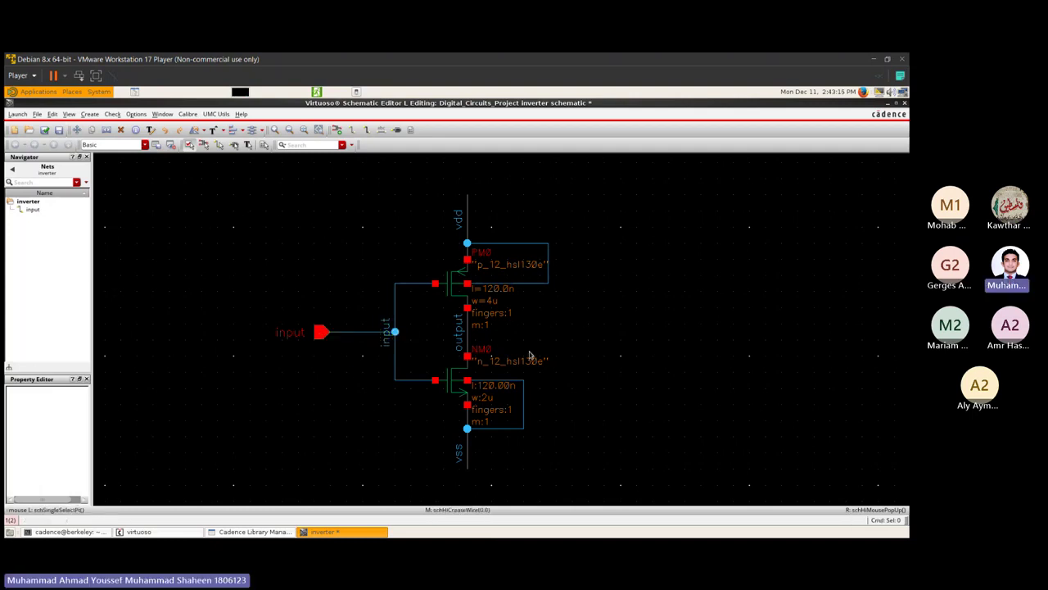
Add an output-direction pin named 'output' right of the inverter, wired to the output node.
{"action": "key", "text": "p"}
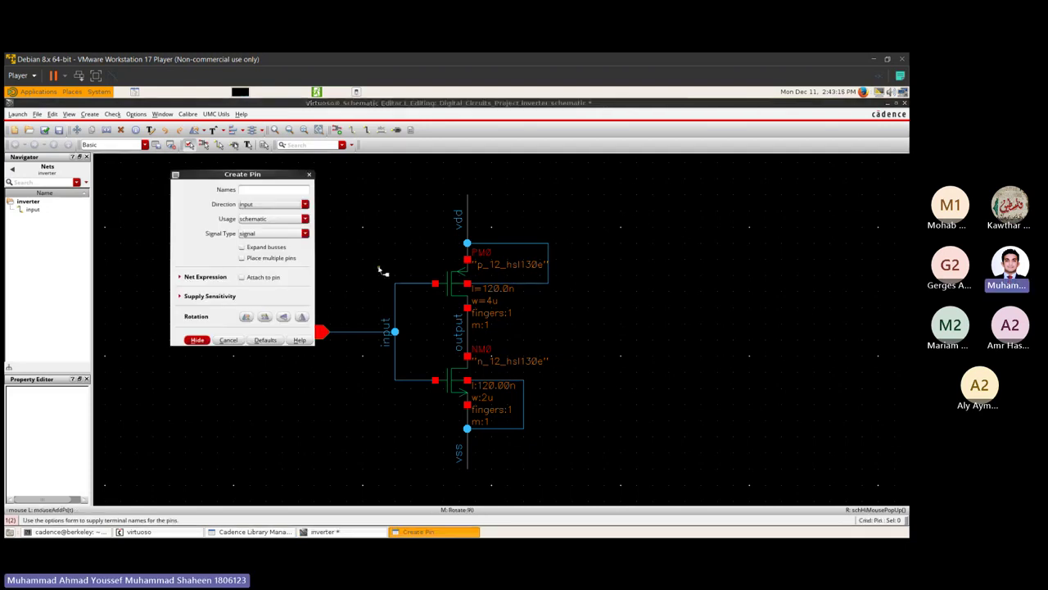
{"action": "left_click", "coordinate": [265, 188]}
{"action": "type", "text": "output"}
{"action": "left_click", "coordinate": [260, 204]}
{"action": "left_click", "coordinate": [249, 222]}
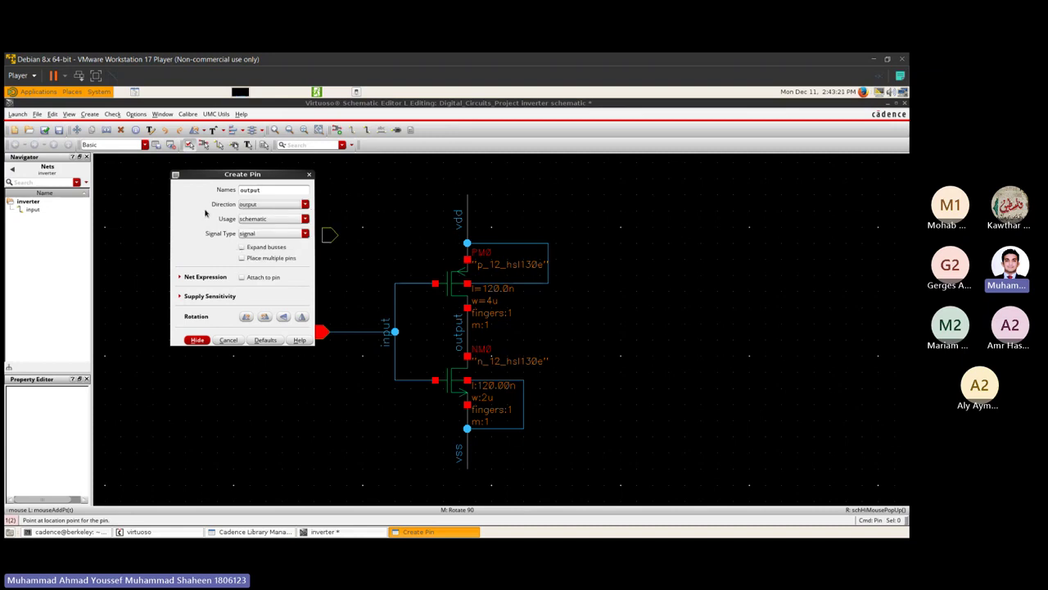
{"action": "left_click", "coordinate": [198, 339]}
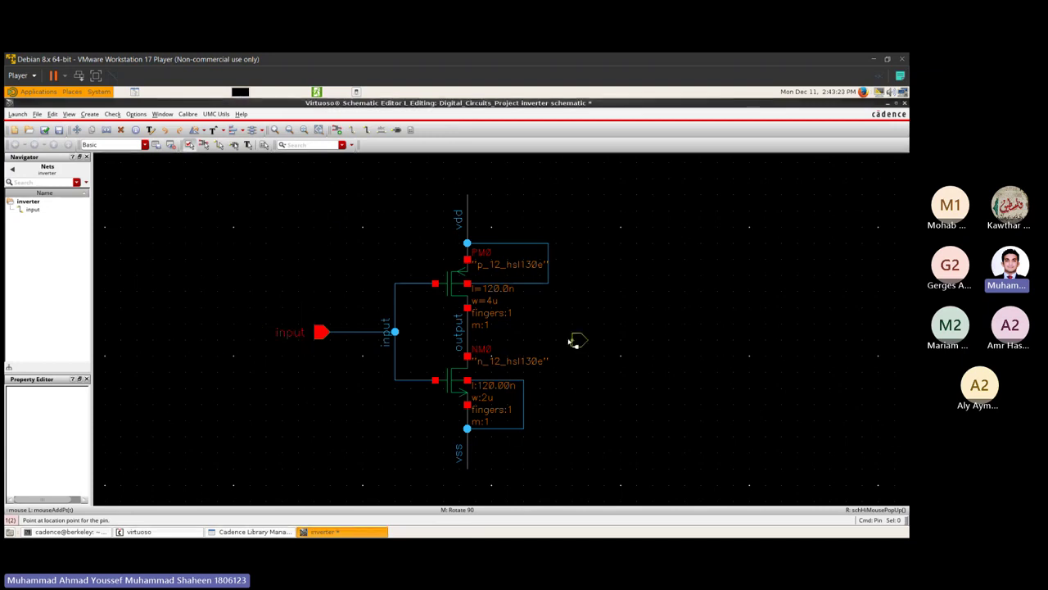
{"action": "left_click", "coordinate": [578, 340]}
{"action": "key", "text": "w"}
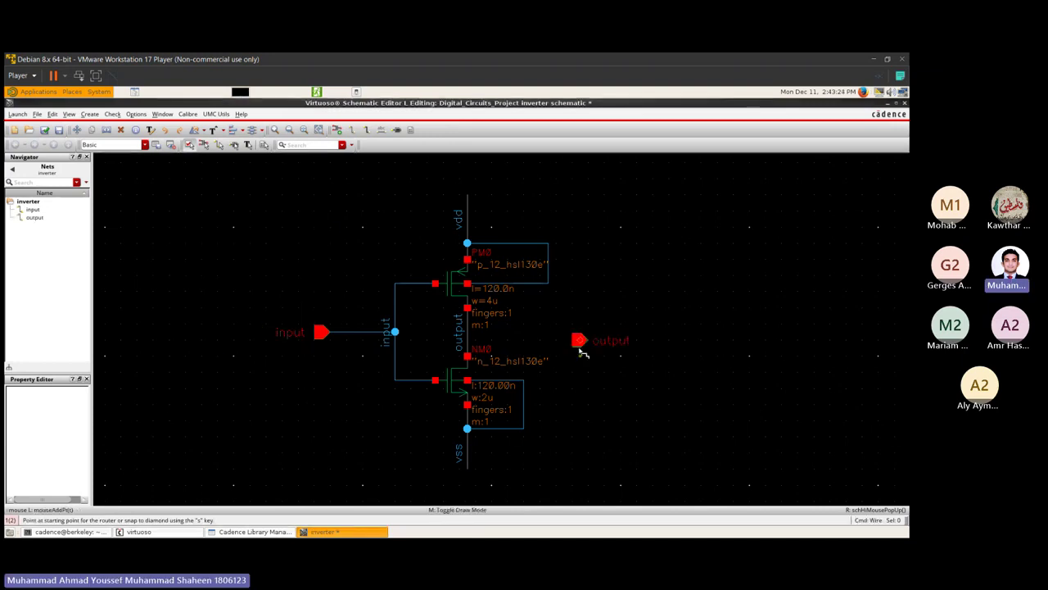
{"action": "left_click", "coordinate": [574, 339]}
{"action": "left_click", "coordinate": [466, 339]}
{"action": "key", "text": "Escape"}
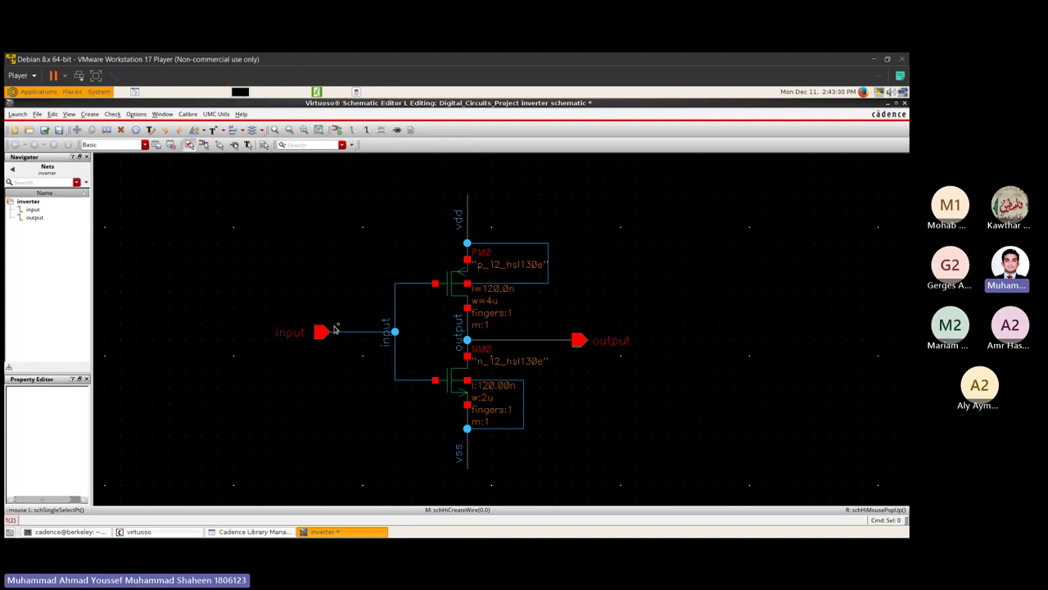
Add an inputOutput pin named vdd above the supply wire and wire it to the vdd net.
{"action": "key", "text": "p"}
{"action": "left_click", "coordinate": [264, 190]}
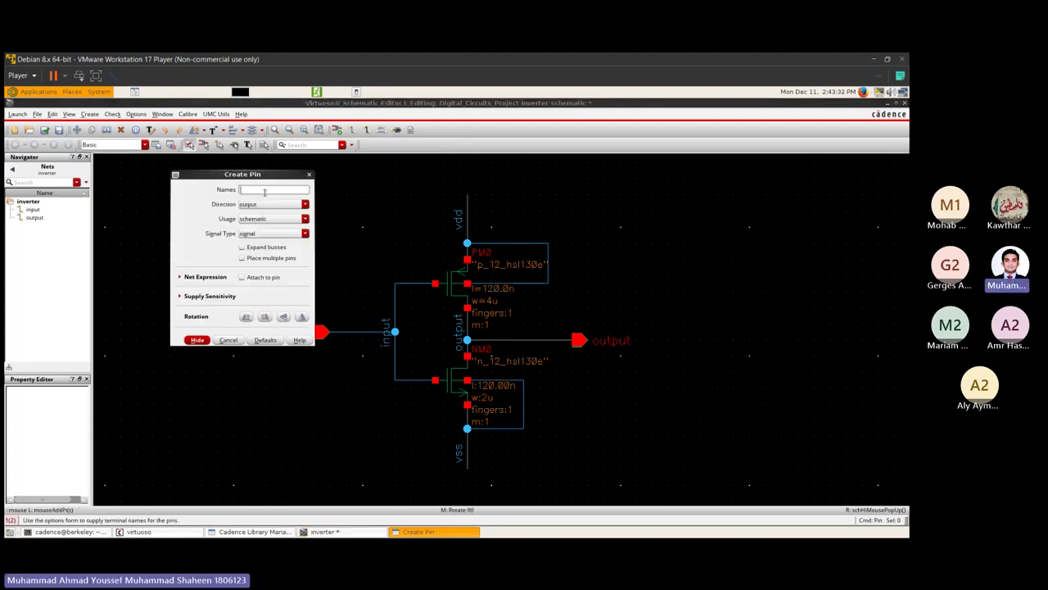
{"action": "type", "text": "vdd"}
{"action": "left_click", "coordinate": [272, 205]}
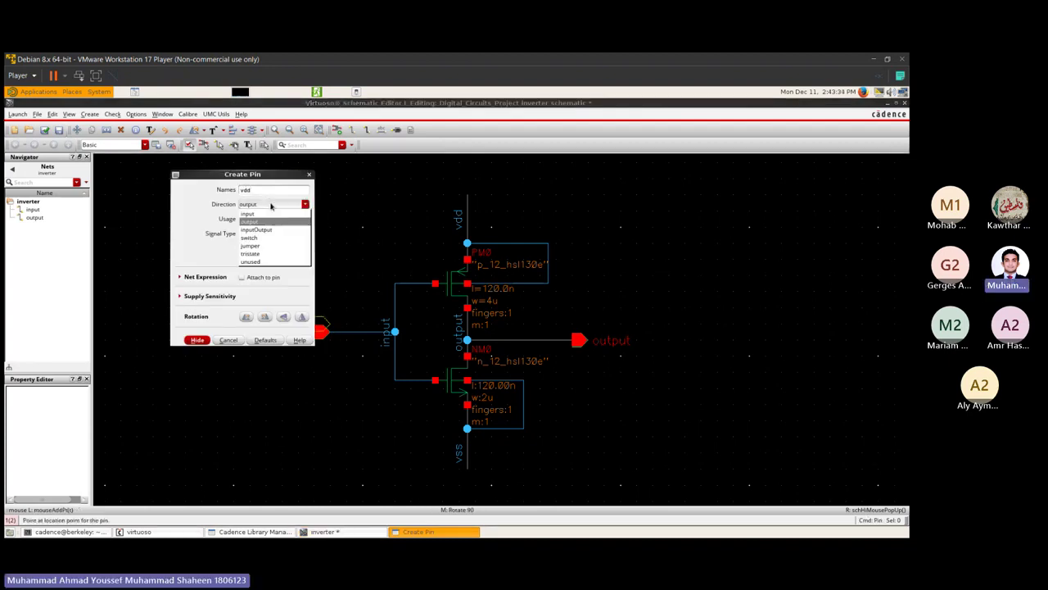
{"action": "left_click", "coordinate": [280, 230]}
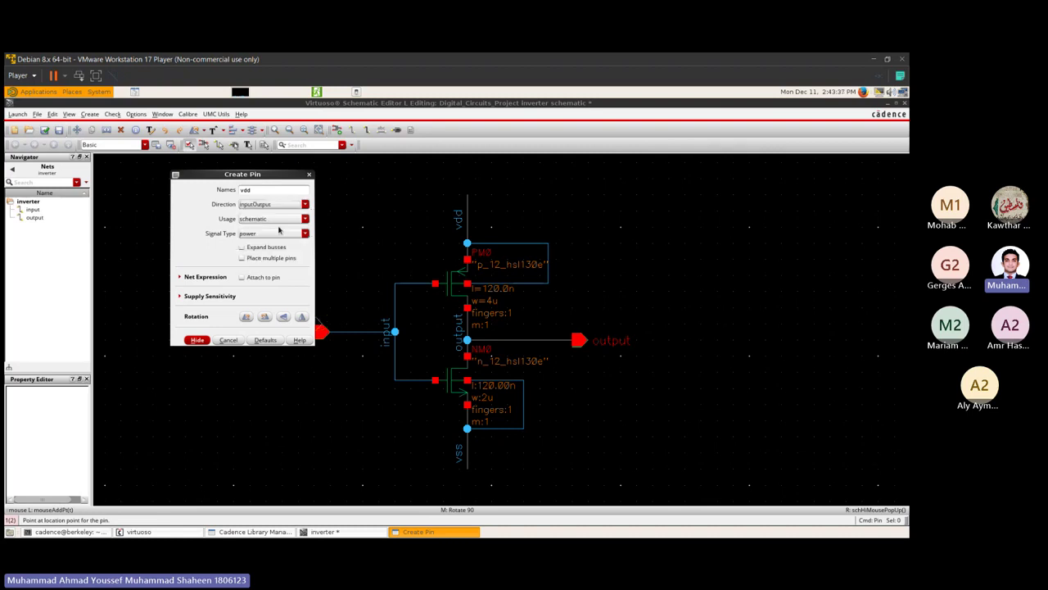
{"action": "left_click", "coordinate": [198, 340]}
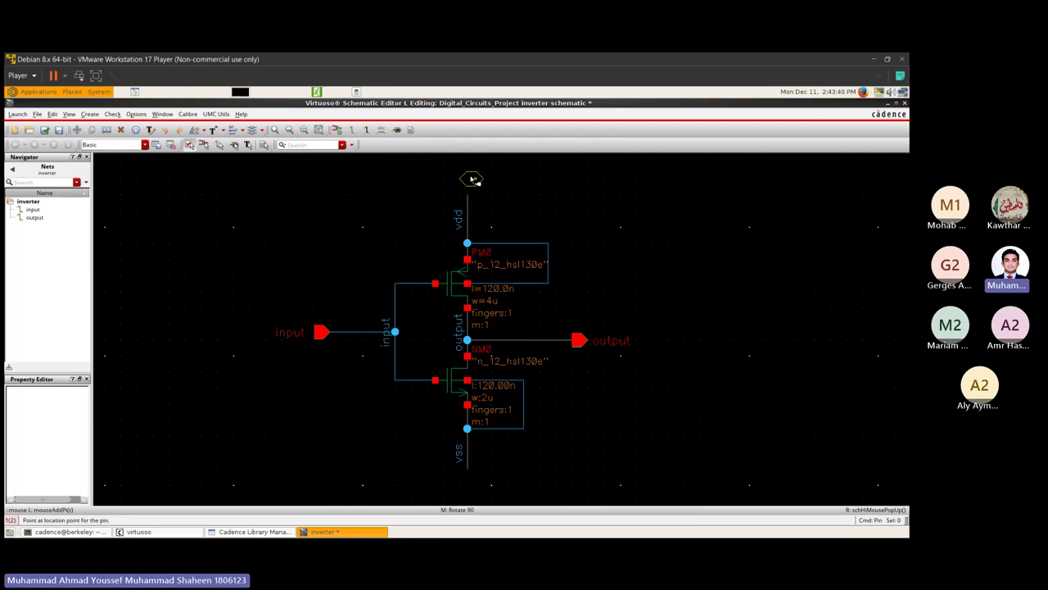
{"action": "left_click", "coordinate": [467, 172]}
{"action": "key", "text": "w"}
{"action": "left_click", "coordinate": [468, 195]}
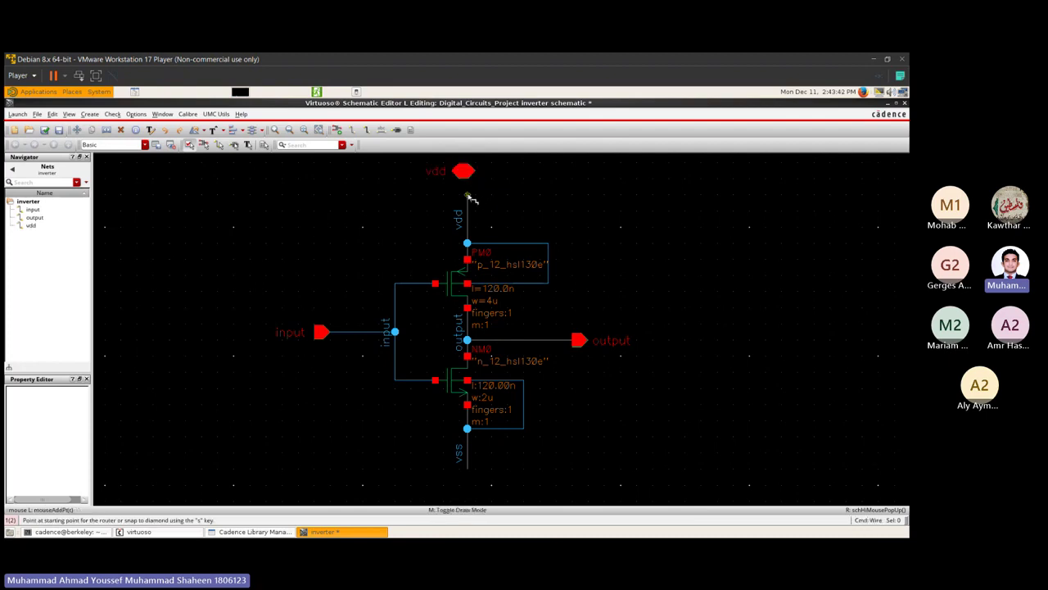
{"action": "left_click", "coordinate": [465, 171]}
{"action": "key", "text": "Escape"}
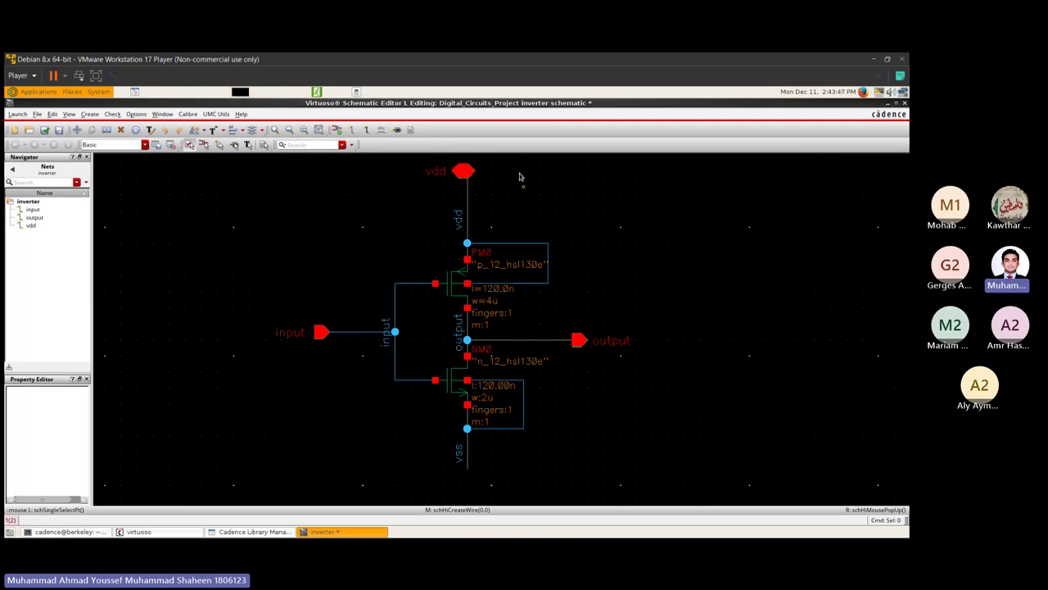
Add a pin named vss below the ground wire.
{"action": "key", "text": "p"}
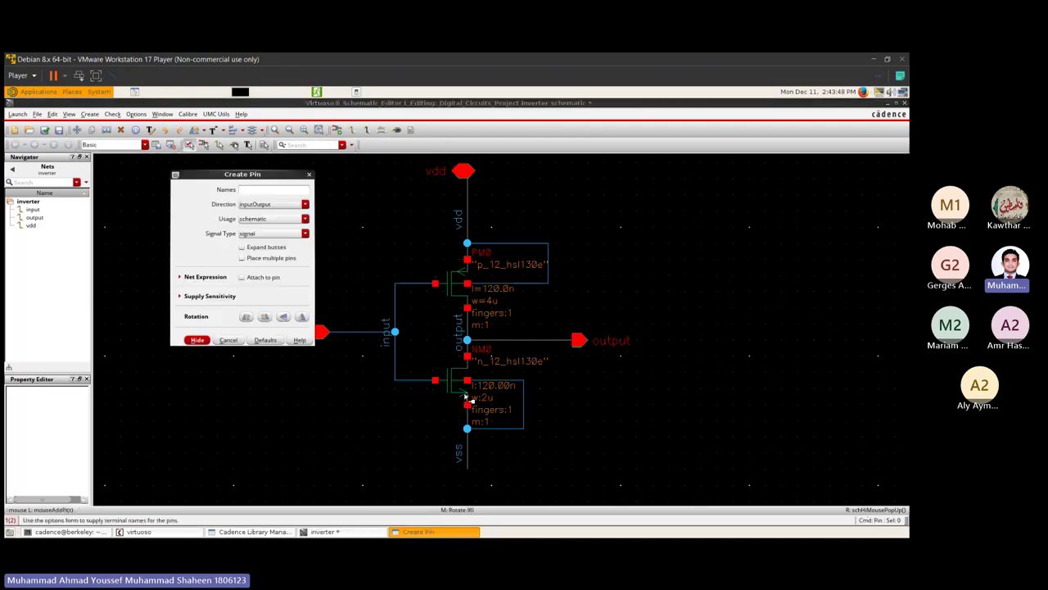
{"action": "left_click", "coordinate": [257, 190]}
{"action": "type", "text": "vss"}
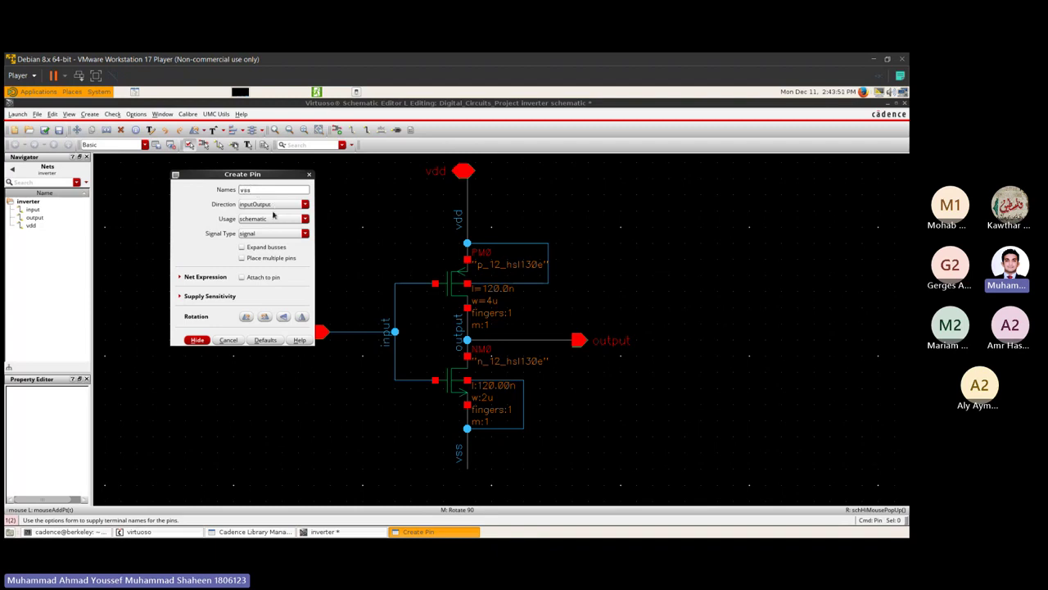
{"action": "key", "text": "Return"}
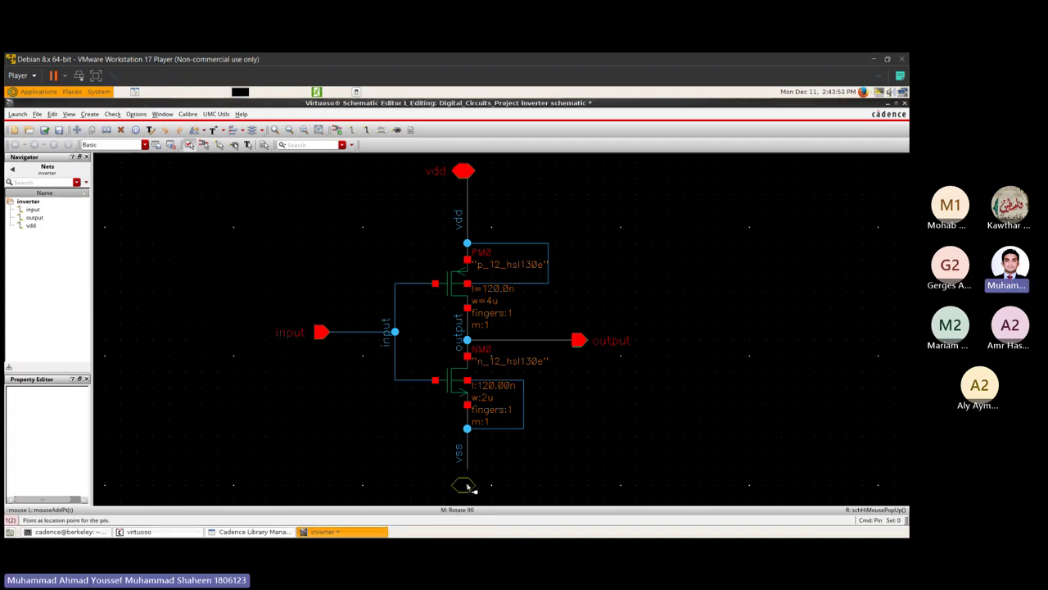
{"action": "left_click", "coordinate": [464, 486]}
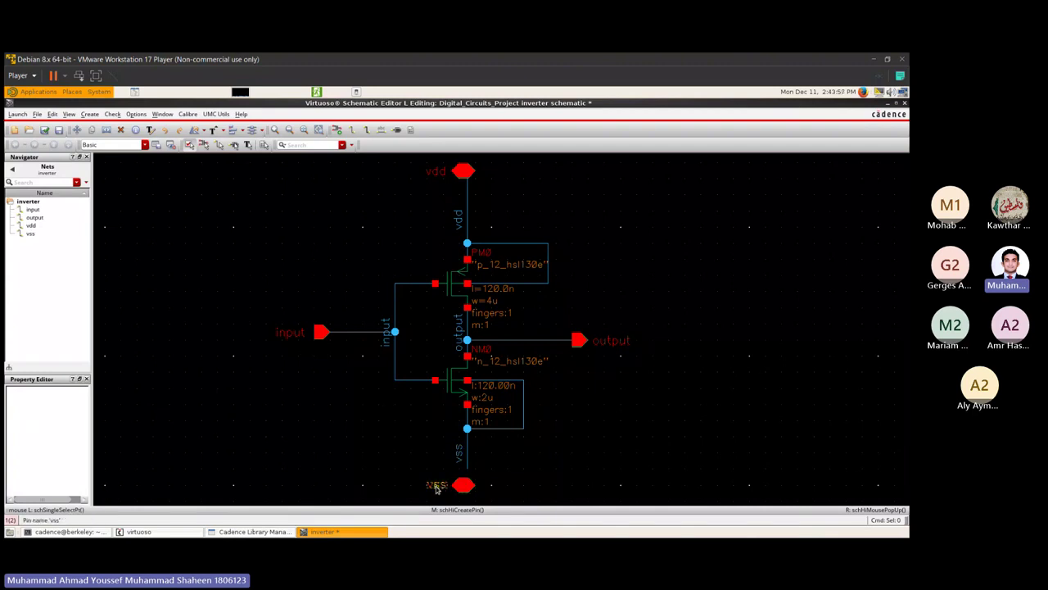
{"action": "key", "text": "w"}
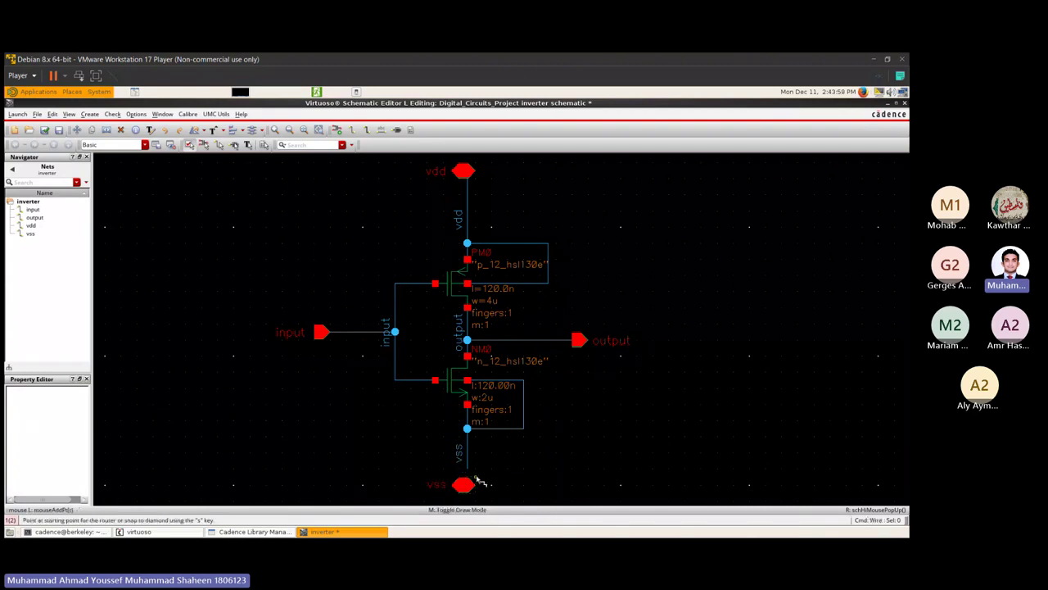
{"action": "key", "text": "Escape"}
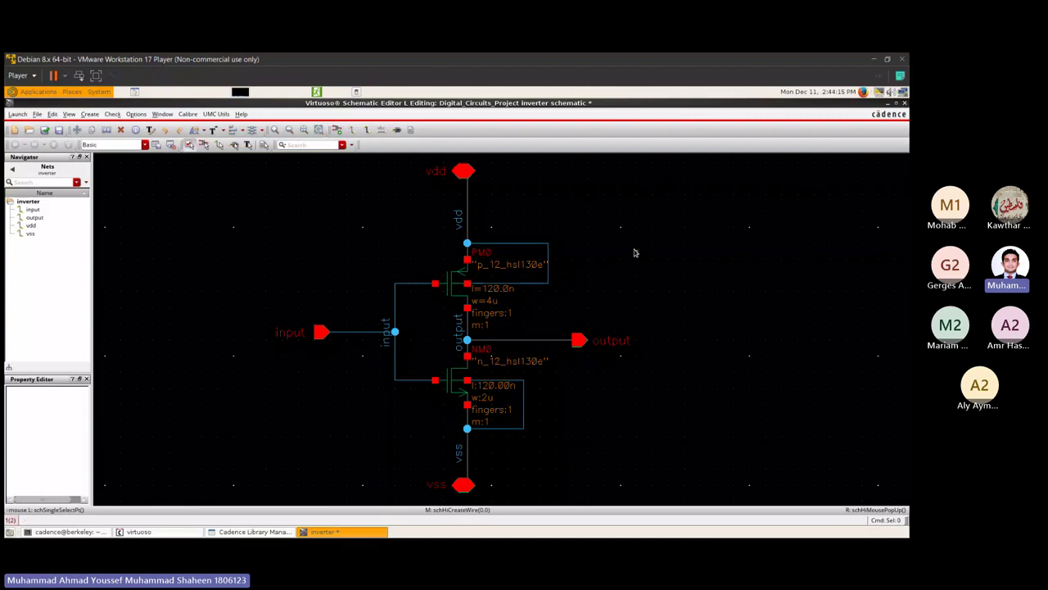
Check and save the wired inverter schematic.
{"action": "key", "text": "shift"}
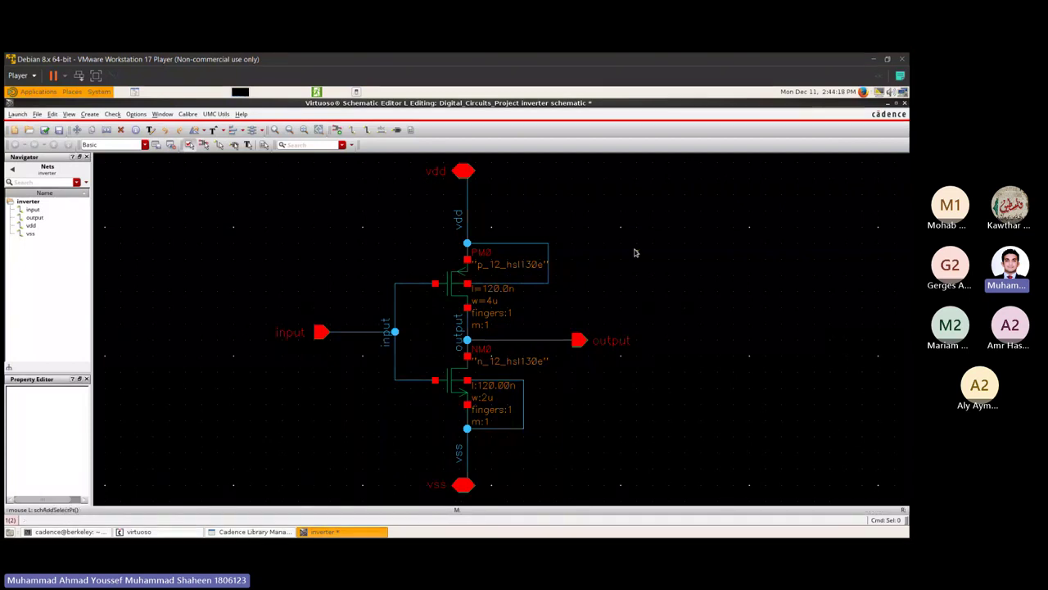
{"action": "key", "text": "shift+x"}
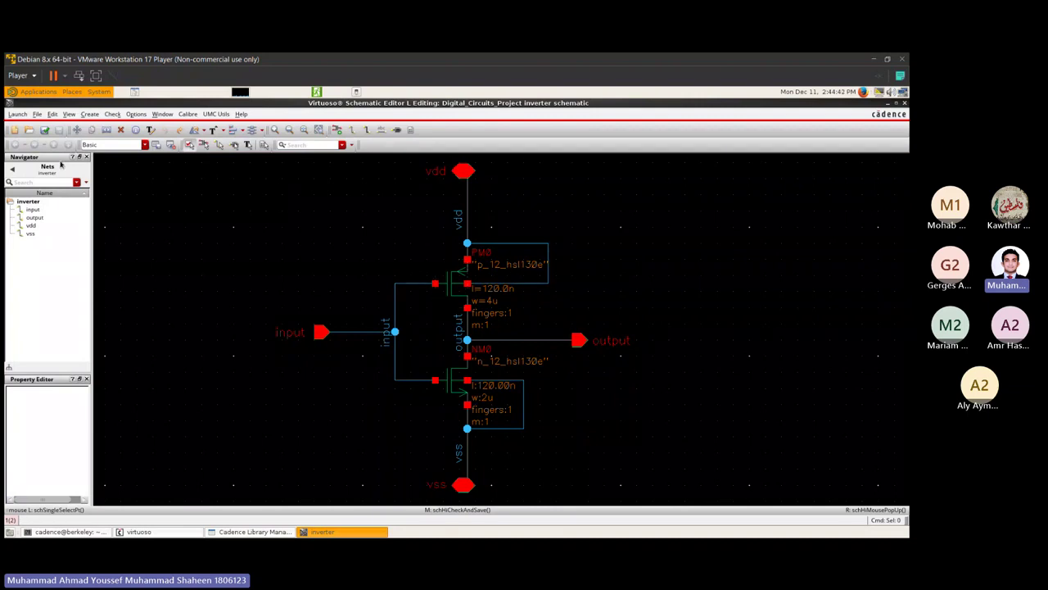
{"action": "left_click", "coordinate": [59, 130]}
Create a symbol cellview from the inverter schematic via Create > Cellview > From Cellview.
{"action": "left_click", "coordinate": [90, 114]}
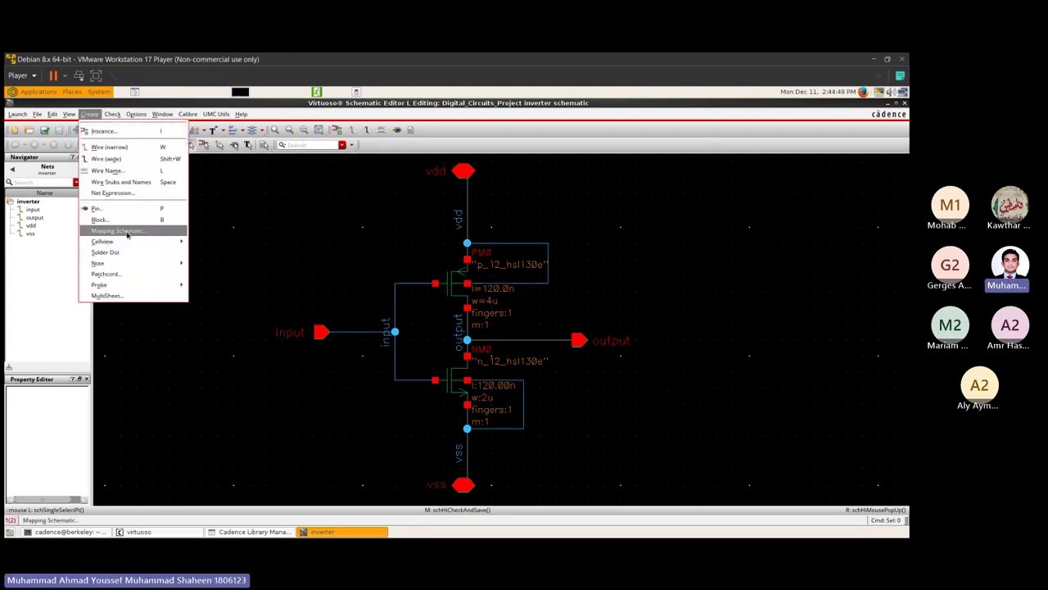
{"action": "mouse_move", "coordinate": [129, 244]}
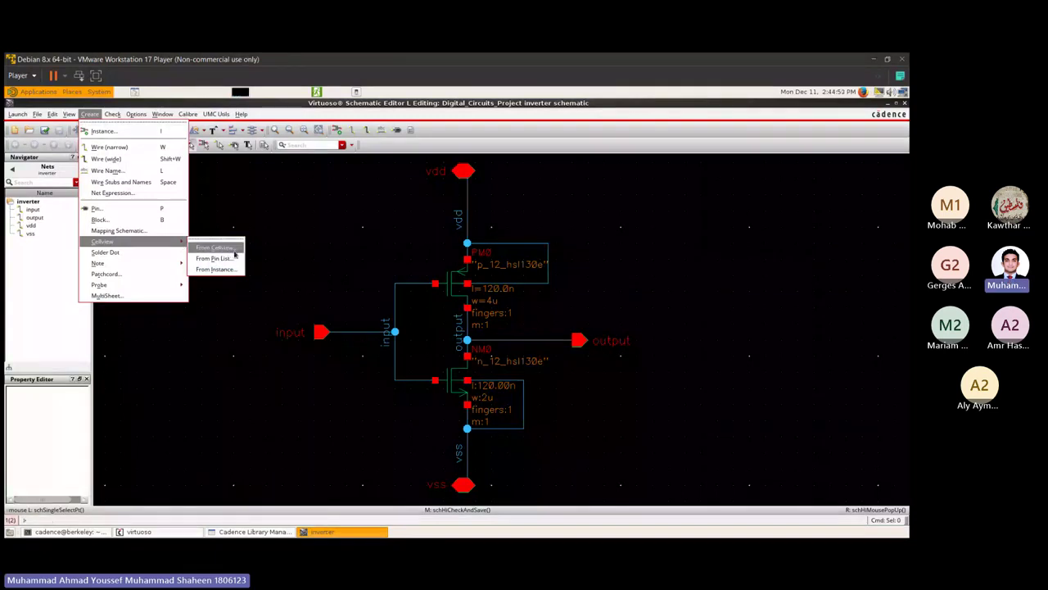
{"action": "left_click", "coordinate": [232, 248]}
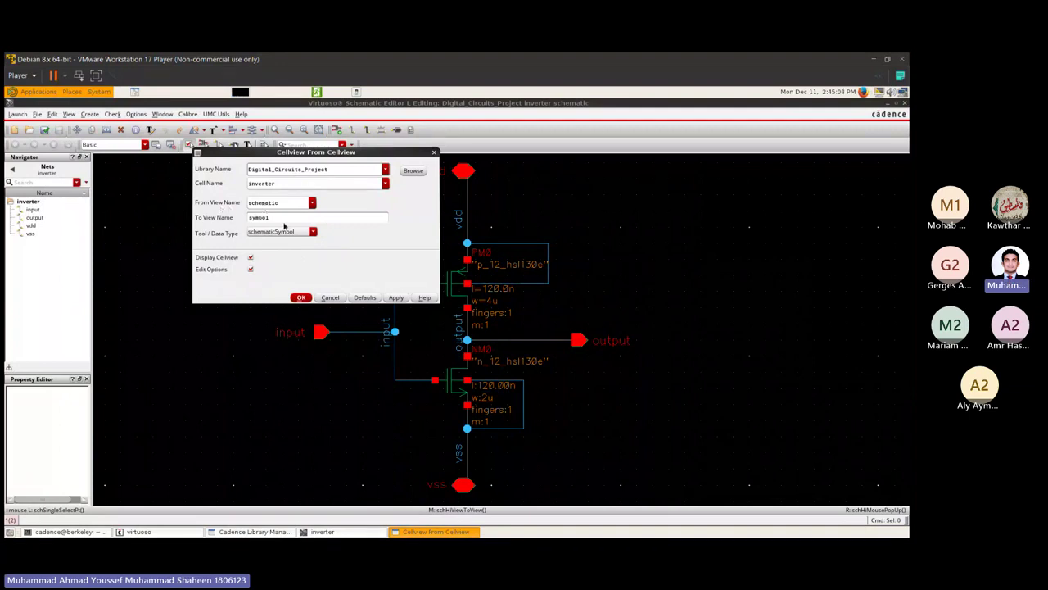
{"action": "left_click", "coordinate": [307, 297]}
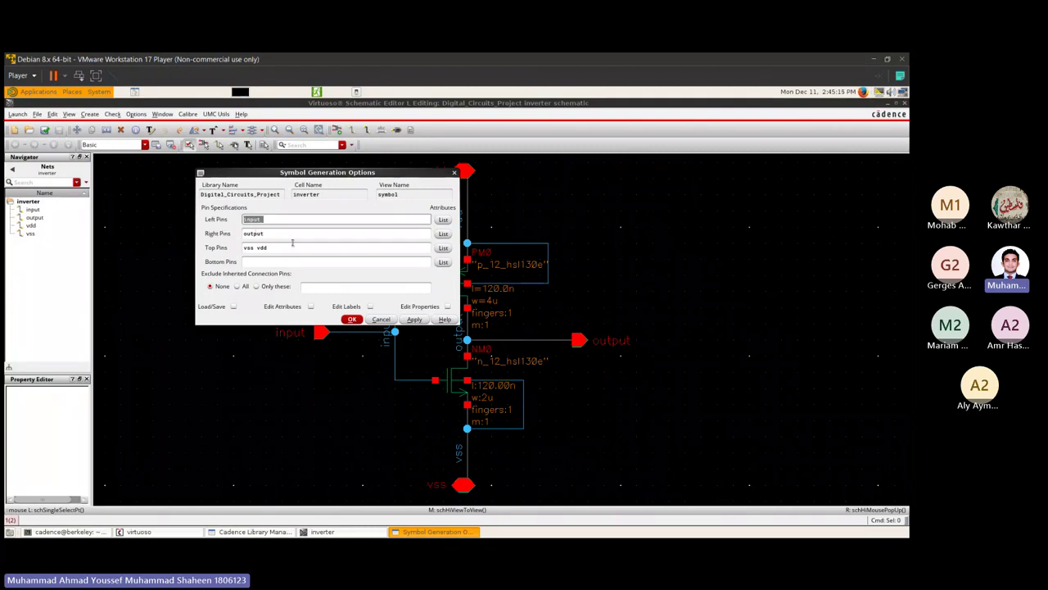
Move vss from Top Pins to Bottom Pins in the Symbol Generation Options.
{"action": "key", "text": "Tab"}
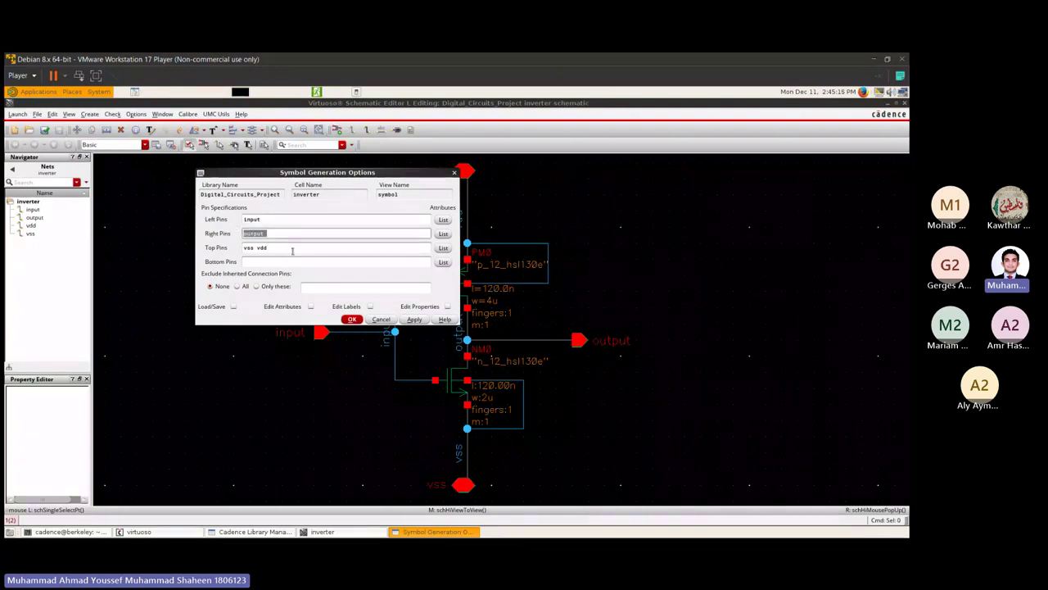
{"action": "left_click", "coordinate": [250, 248]}
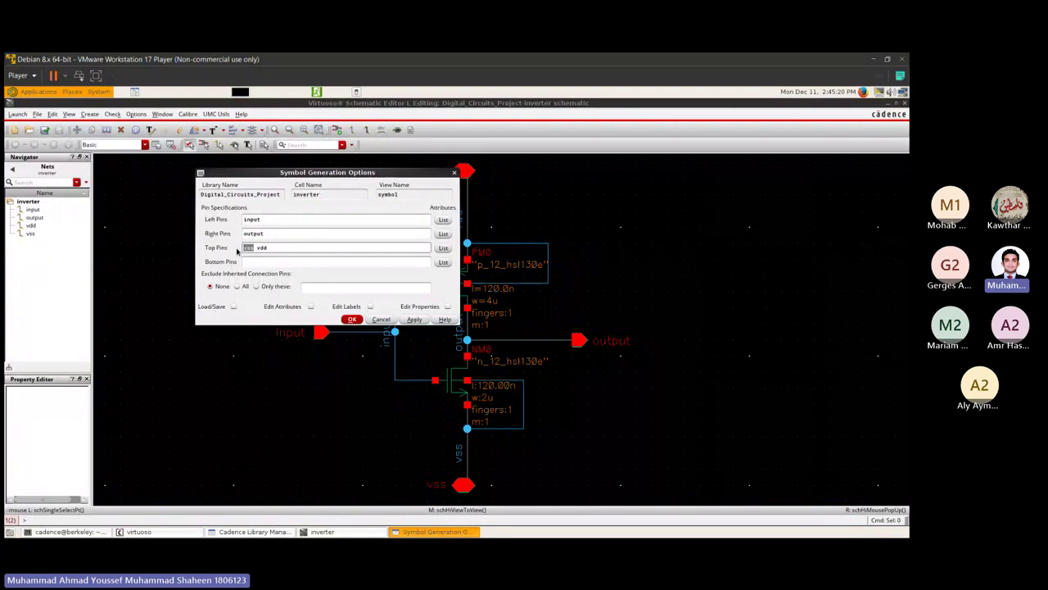
{"action": "key", "text": "ctrl+x"}
{"action": "left_click", "coordinate": [261, 260]}
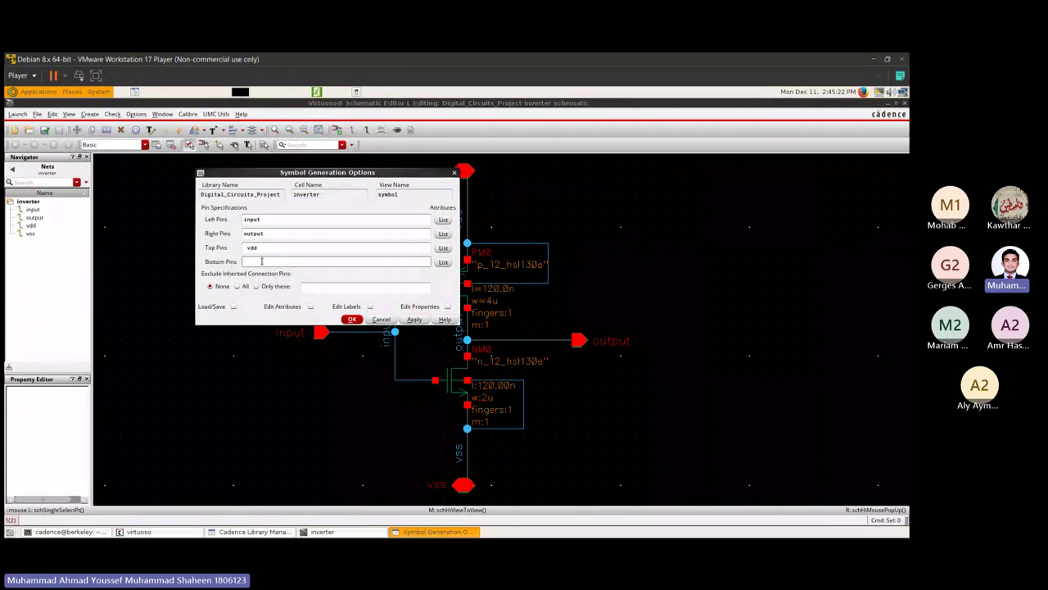
{"action": "key", "text": "ctrl+v"}
{"action": "left_click", "coordinate": [245, 248]}
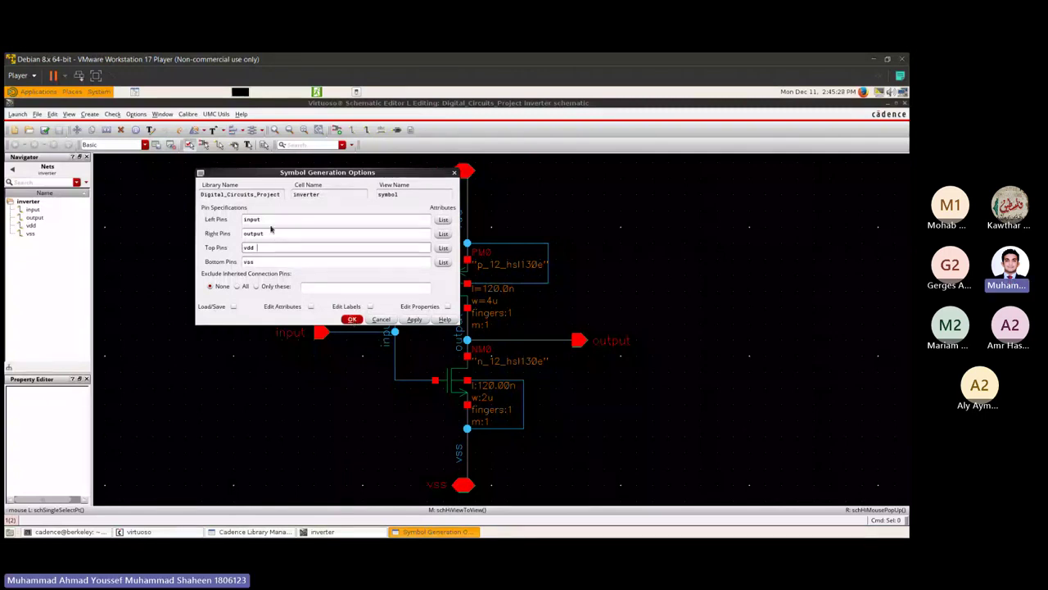
{"action": "left_click_drag", "start_coordinate": [380, 174], "coordinate": [187, 198]}
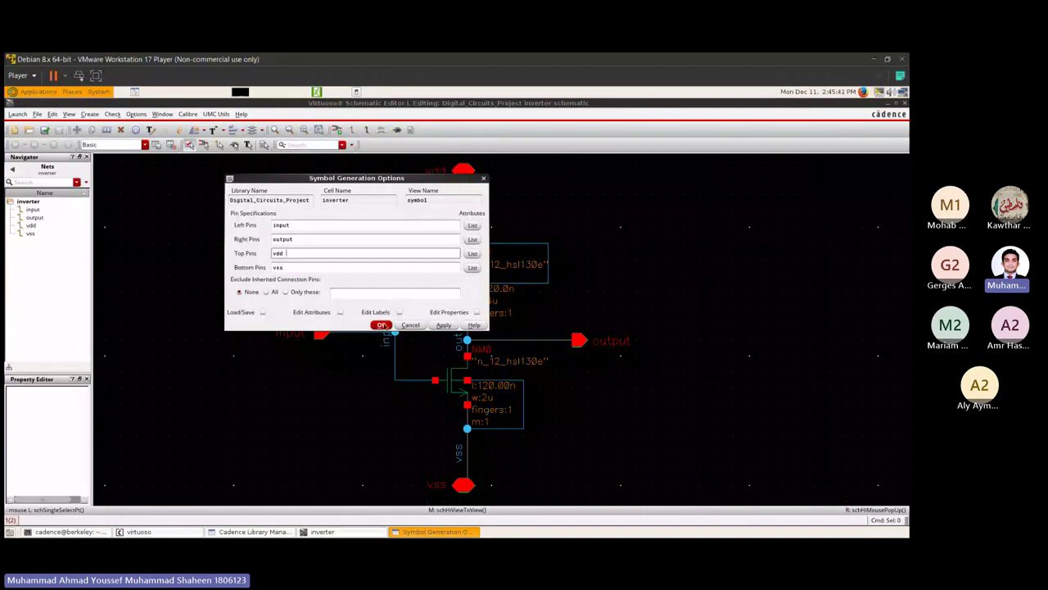
Generate the symbol, then delete its outer selection box and green rectangular body.
{"action": "left_click", "coordinate": [384, 325]}
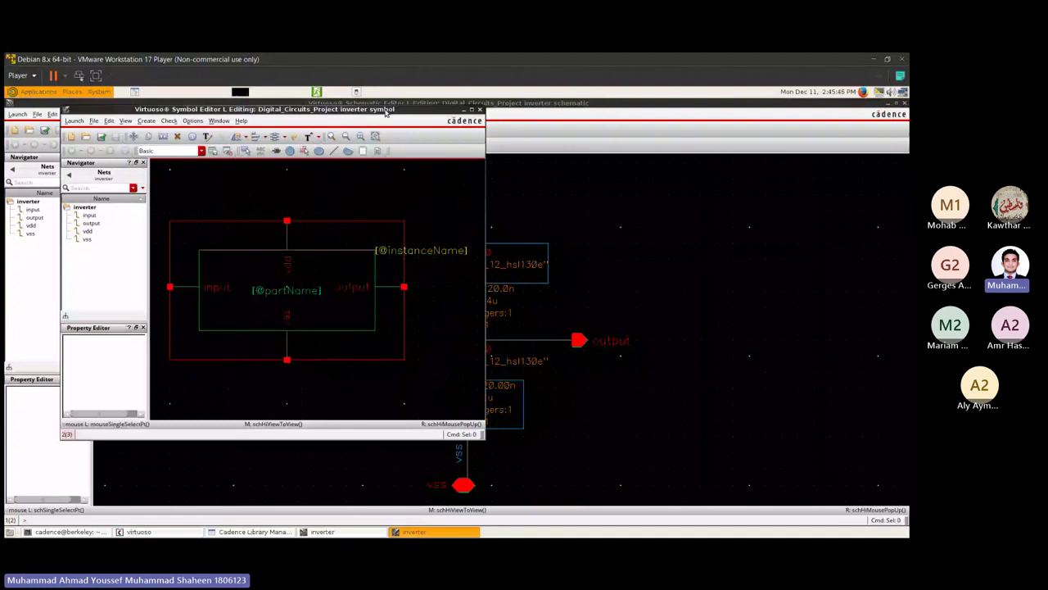
{"action": "left_click", "coordinate": [398, 340]}
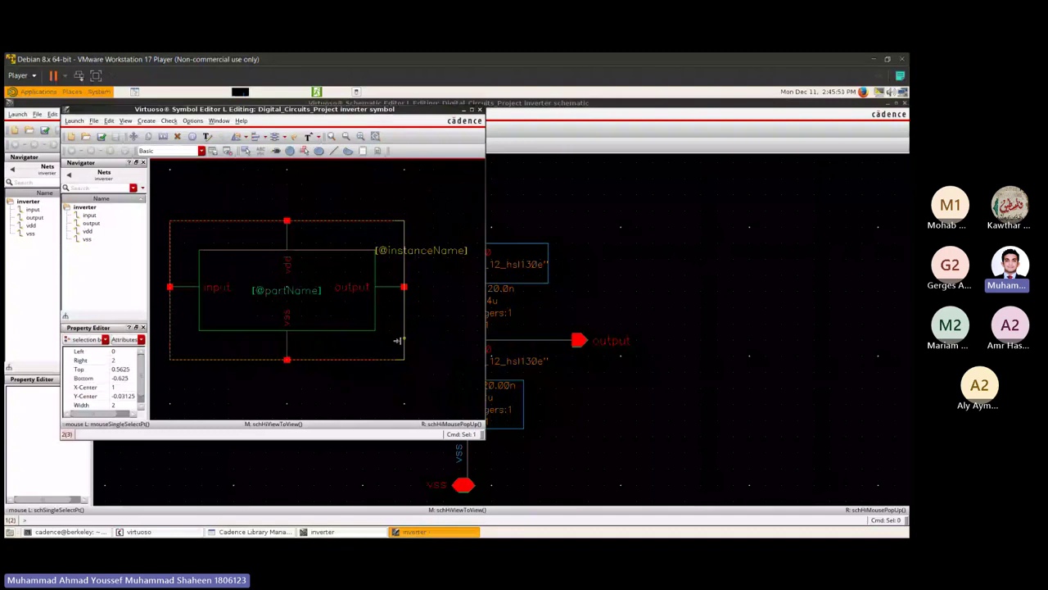
{"action": "left_click", "coordinate": [184, 300]}
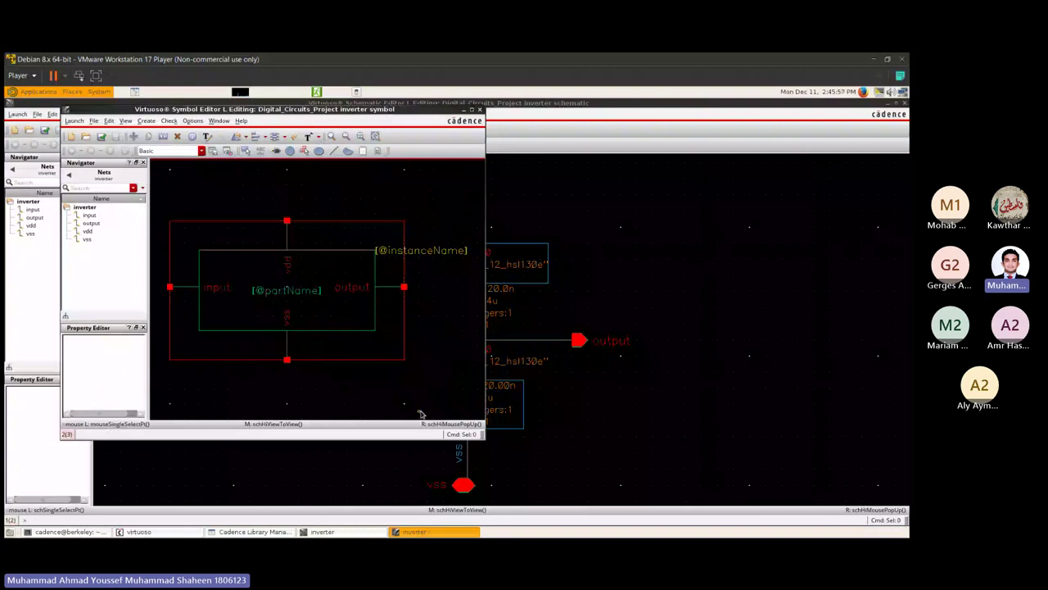
{"action": "left_click", "coordinate": [403, 329]}
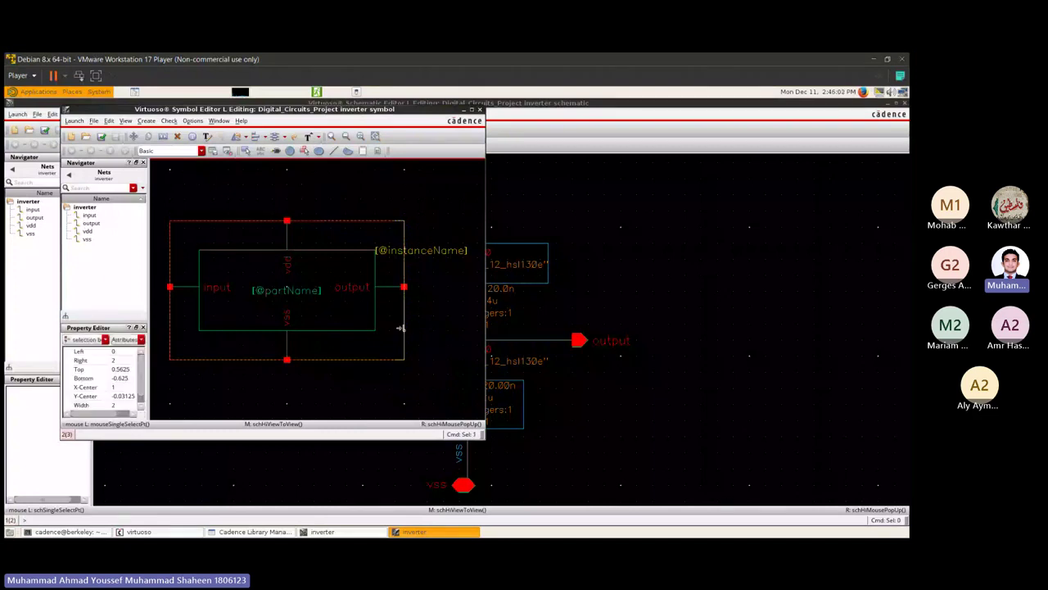
{"action": "key", "text": "Delete"}
{"action": "left_click", "coordinate": [408, 334]}
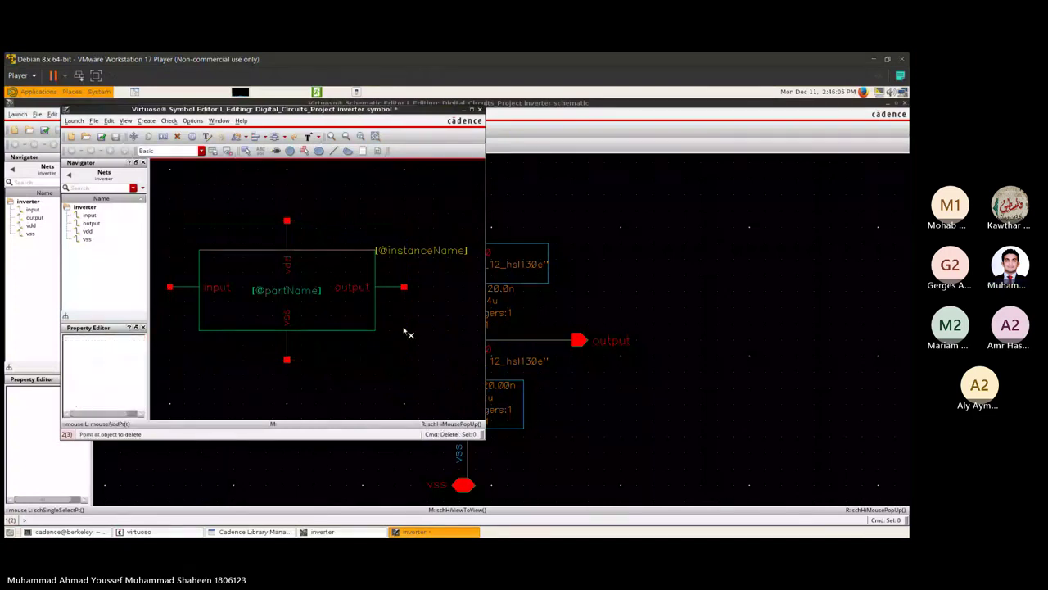
{"action": "left_click", "coordinate": [376, 324]}
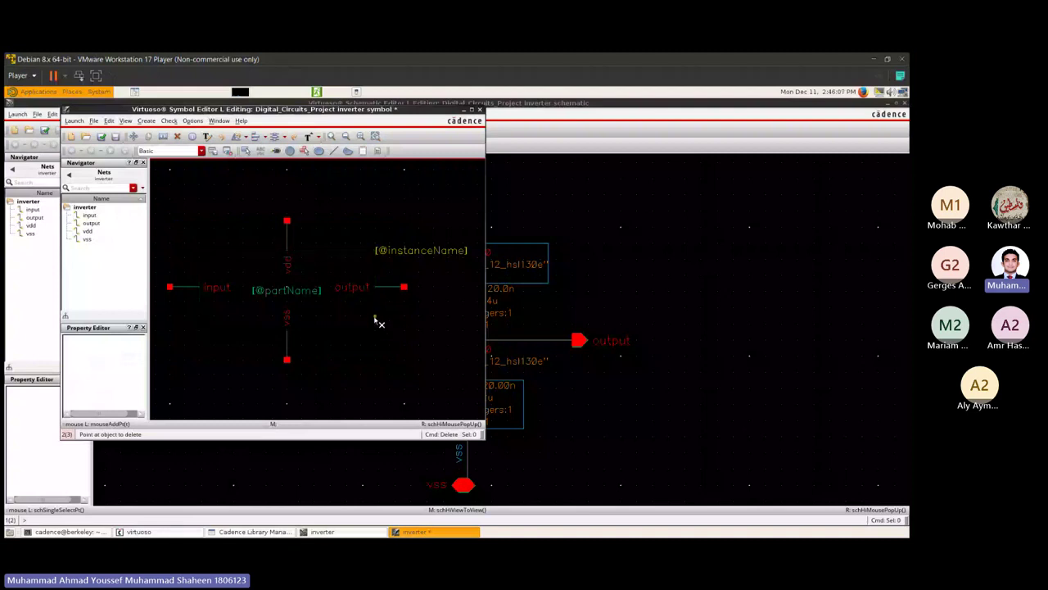
{"action": "key", "text": "Escape"}
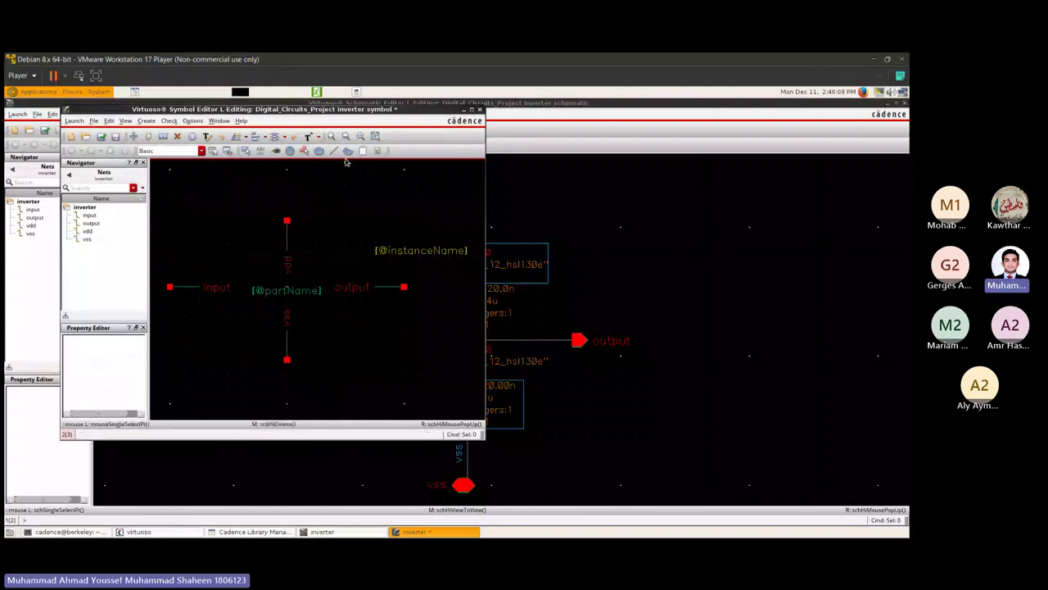
Draw a triangular inverter body with a small inversion bubble circle at the output pin.
{"action": "left_click", "coordinate": [334, 152]}
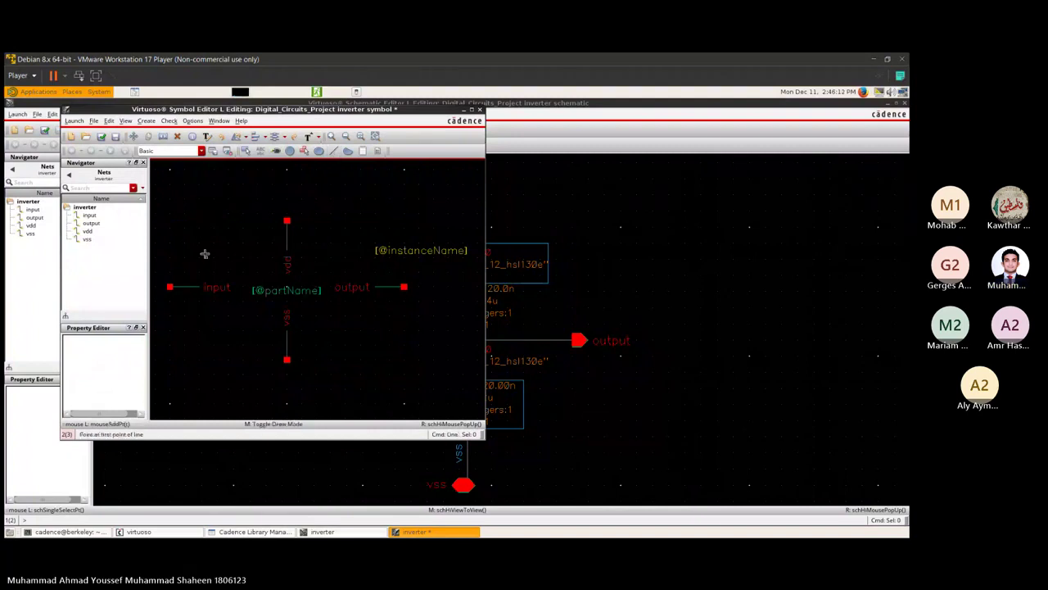
{"action": "left_click", "coordinate": [199, 228]}
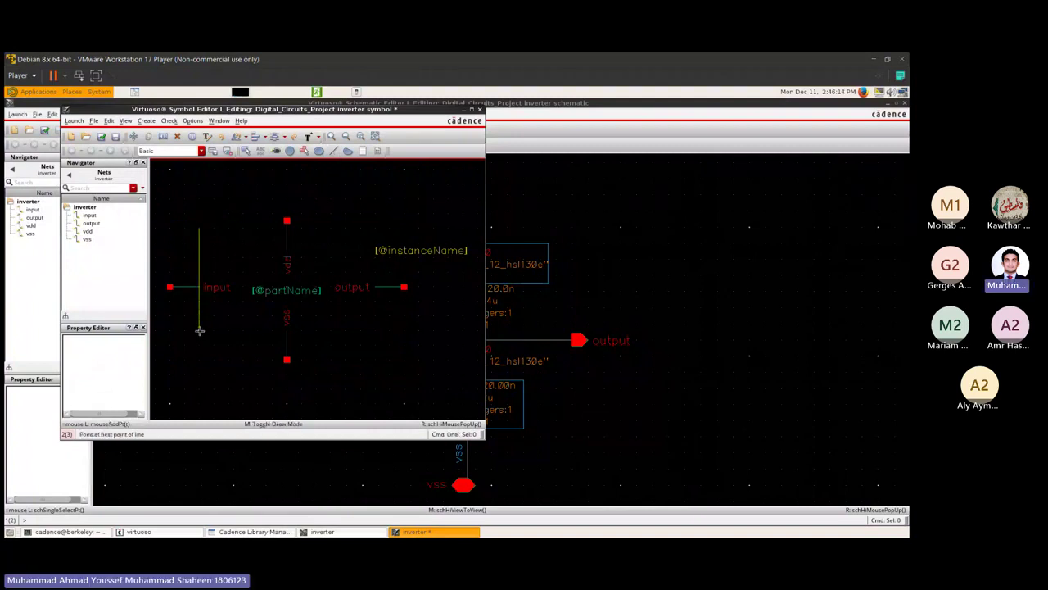
{"action": "left_click", "coordinate": [199, 344]}
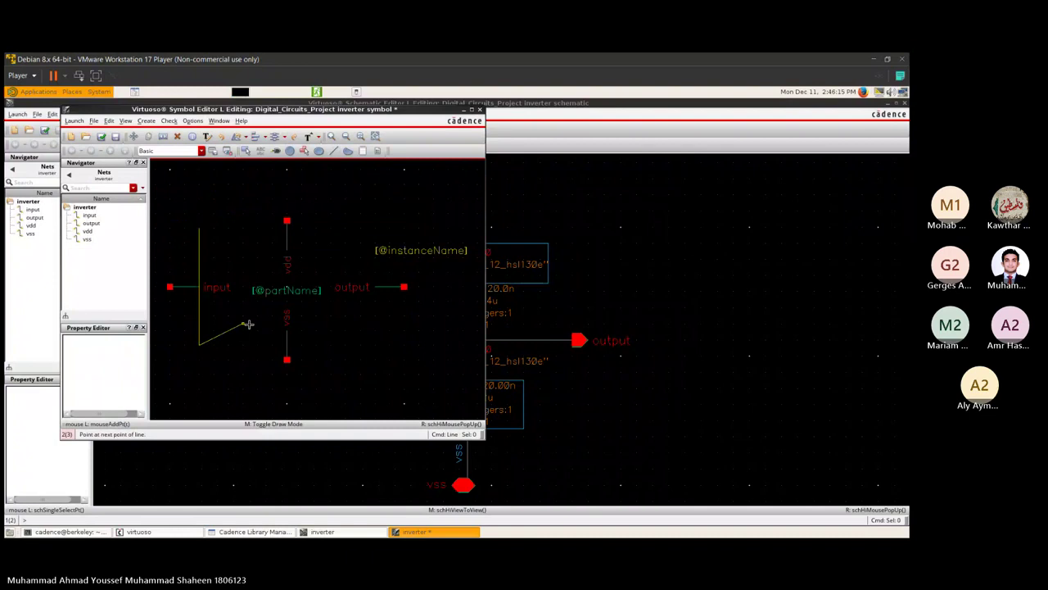
{"action": "left_click", "coordinate": [357, 287]}
{"action": "double_click", "coordinate": [199, 230]}
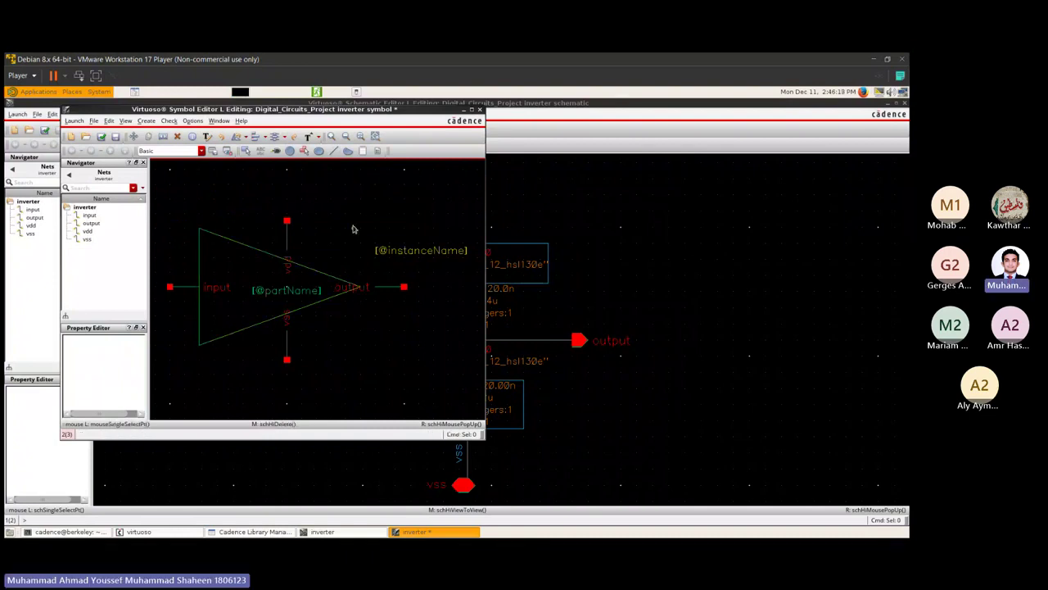
{"action": "left_click", "coordinate": [304, 151]}
{"action": "left_click", "coordinate": [375, 287]}
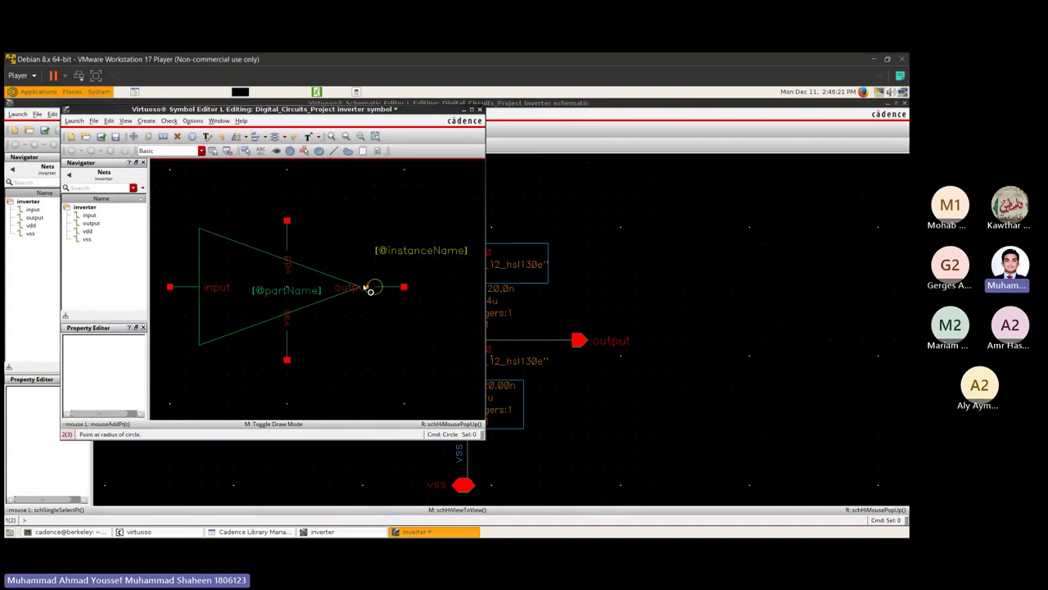
{"action": "left_click", "coordinate": [370, 290]}
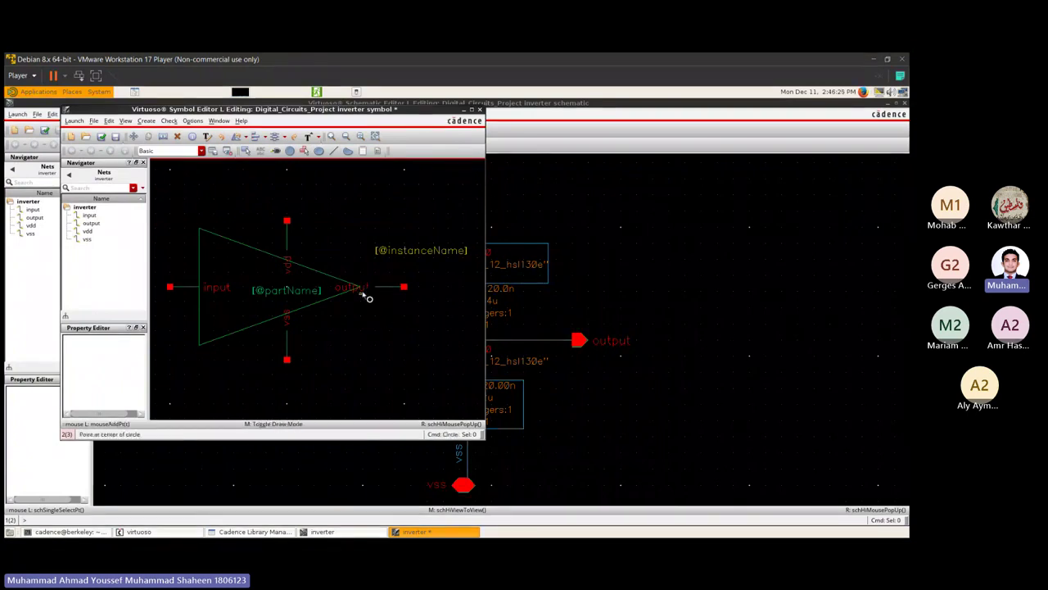
{"action": "key", "text": "Escape"}
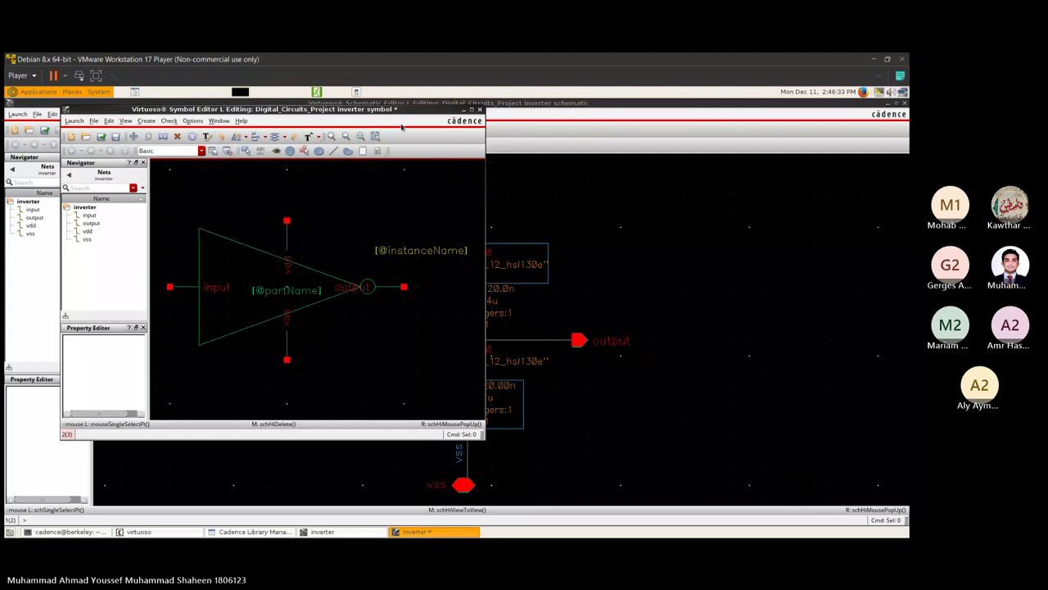
{"action": "left_click_drag", "start_coordinate": [403, 108], "coordinate": [445, 147]}
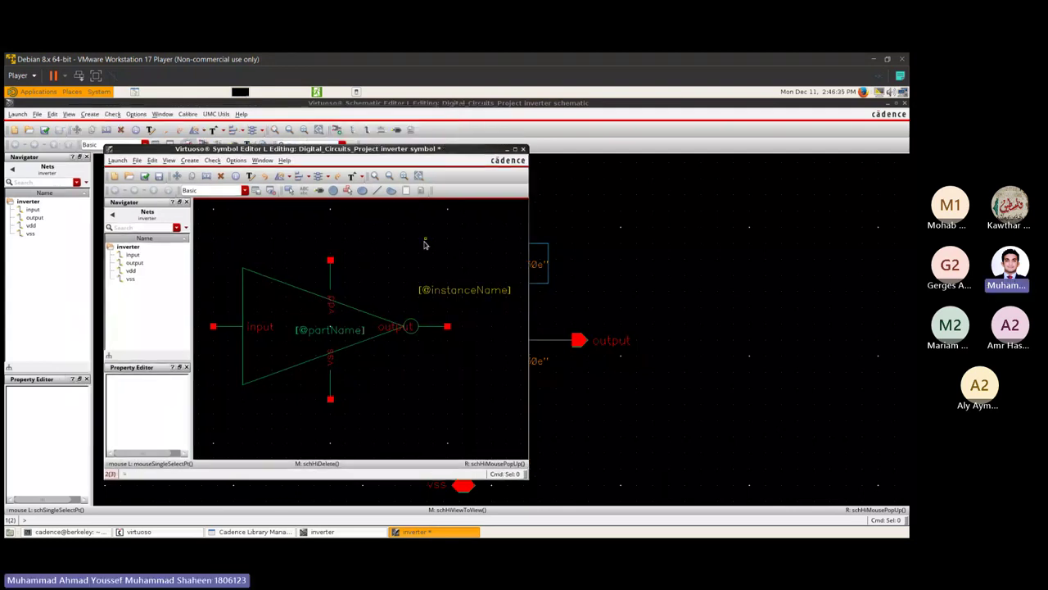
{"action": "left_click", "coordinate": [460, 298]}
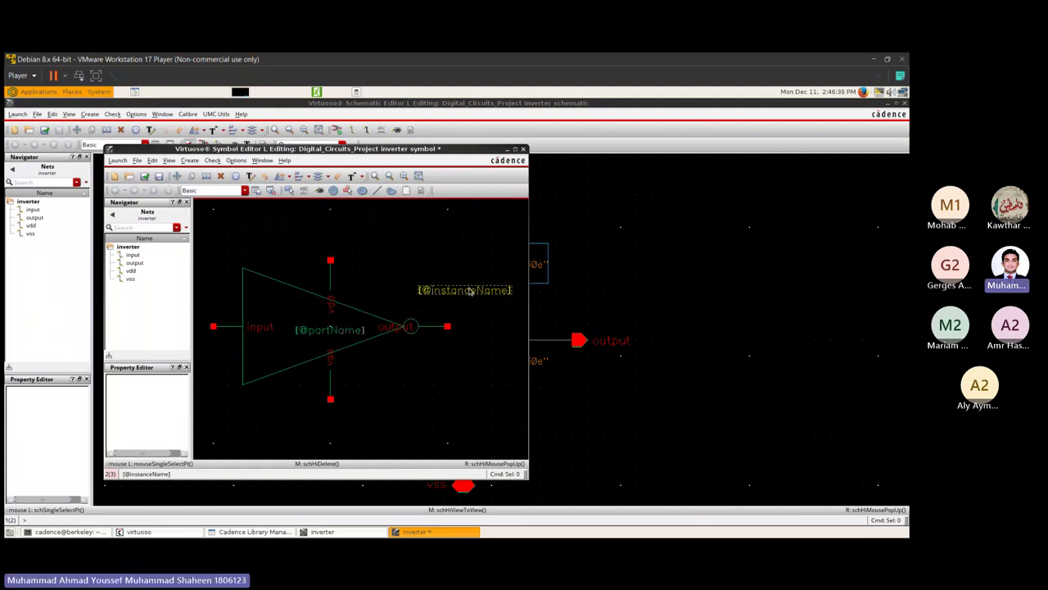
{"action": "left_click_drag", "start_coordinate": [459, 299], "coordinate": [403, 290]}
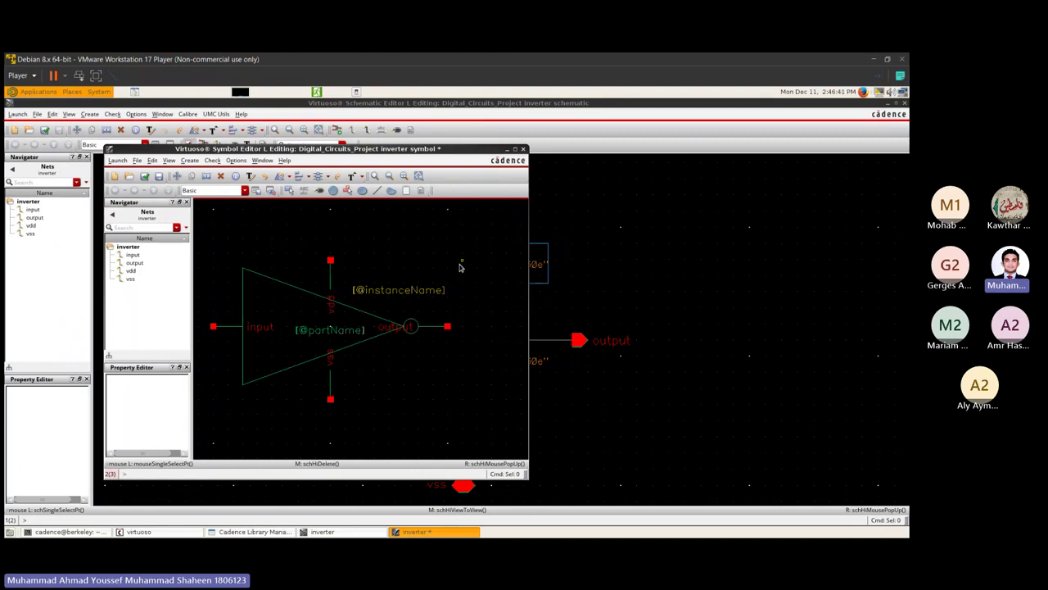
{"action": "key", "text": "shift"}
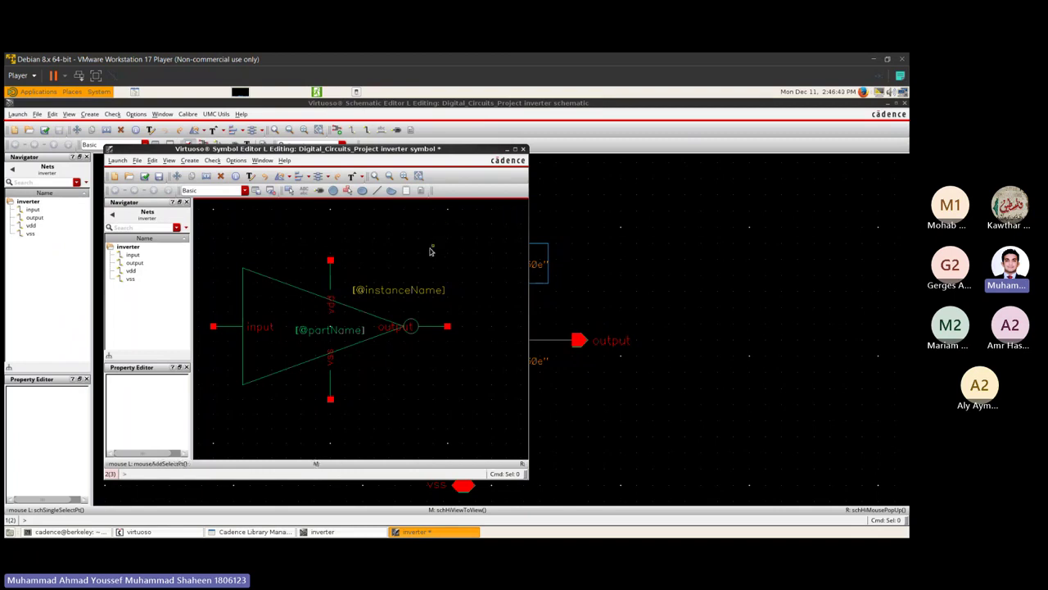
{"action": "key", "text": "shift+s"}
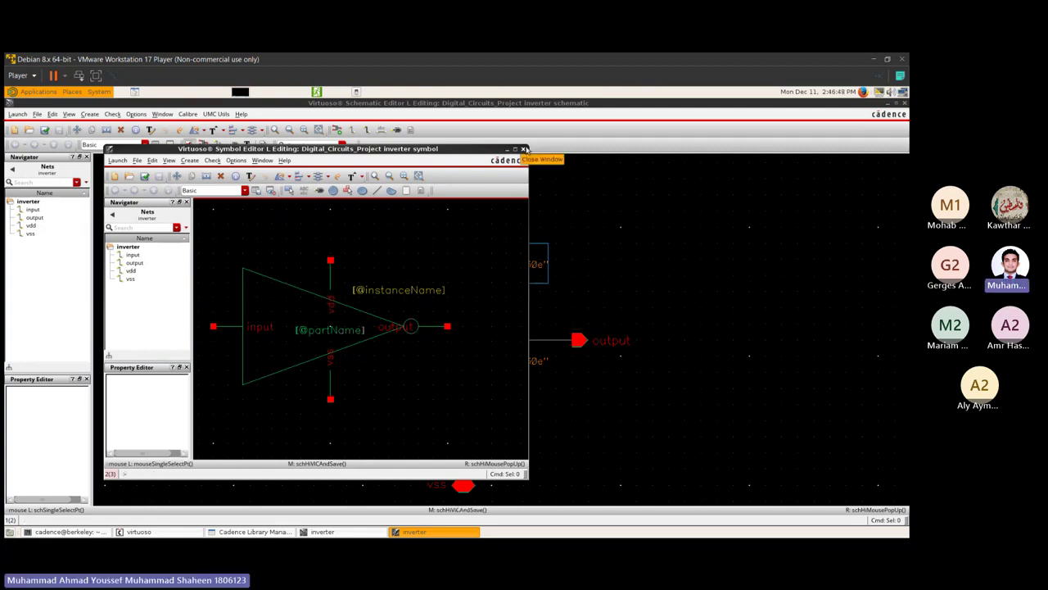
Close the symbol and schematic editors and preview the inverter's schematic and symbol views.
{"action": "left_click", "coordinate": [525, 149]}
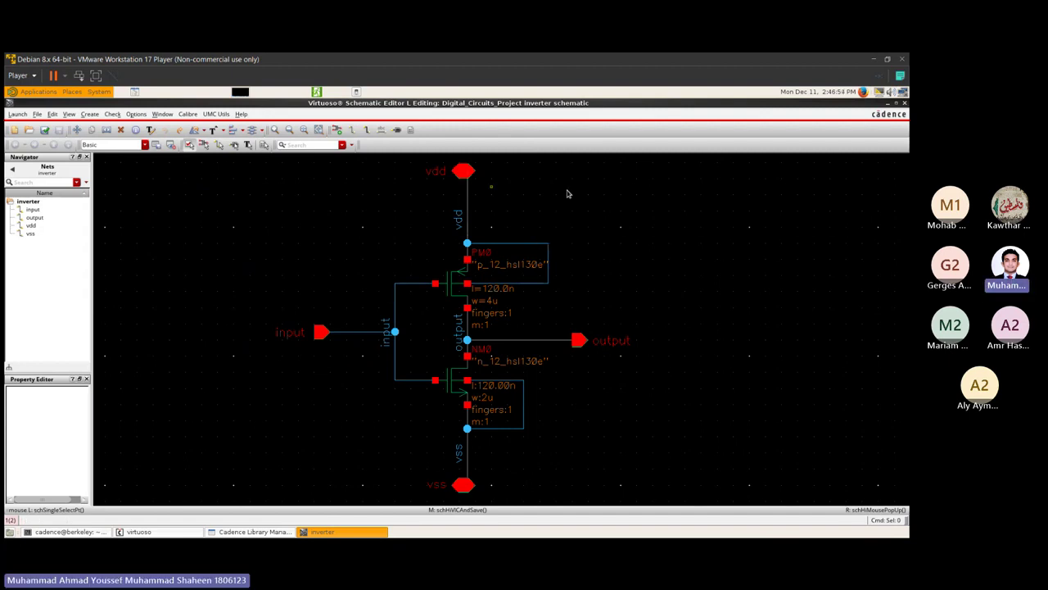
{"action": "left_click", "coordinate": [904, 104]}
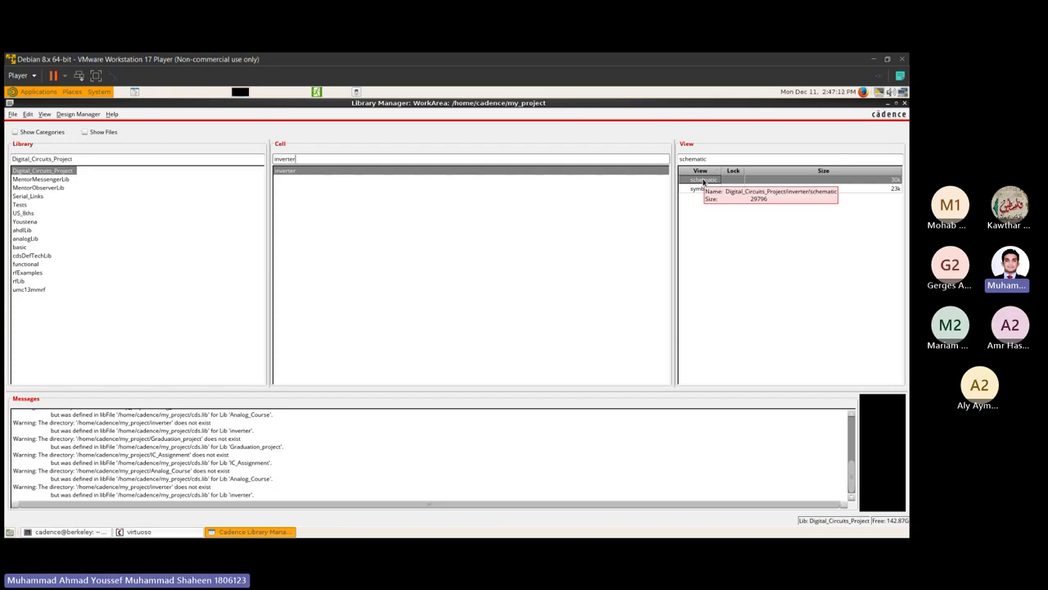
{"action": "left_click", "coordinate": [702, 182]}
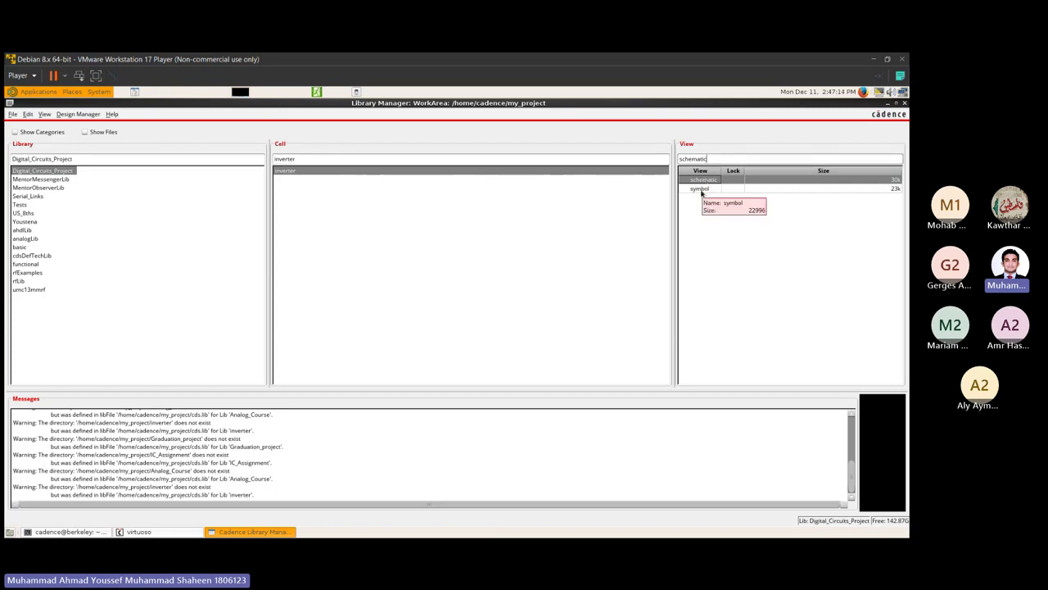
{"action": "left_click", "coordinate": [701, 190]}
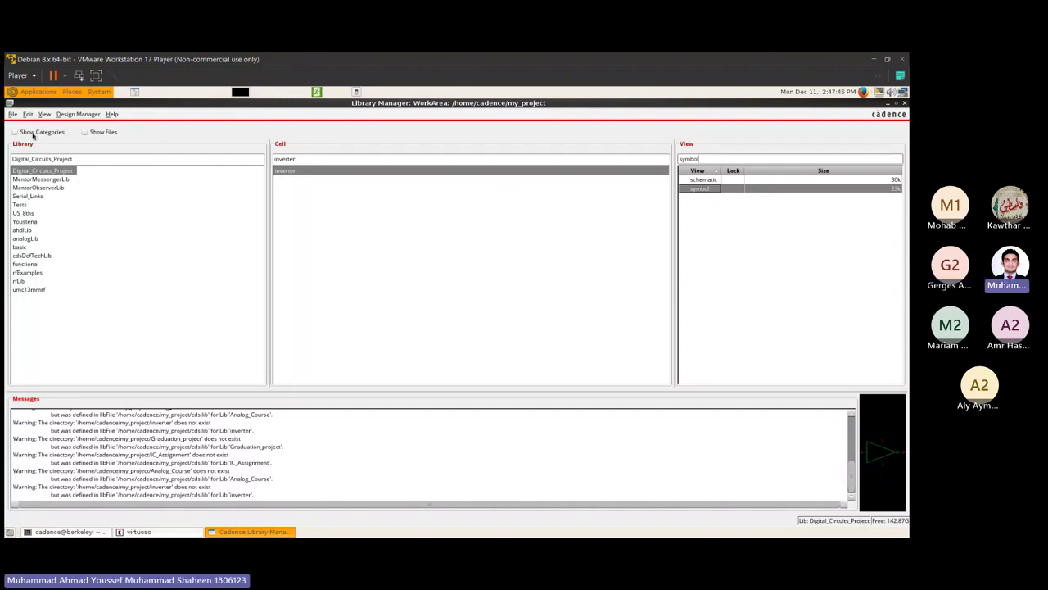
Browse the File menu and inverter views, opening and cancelling a New File form.
{"action": "left_click", "coordinate": [12, 113]}
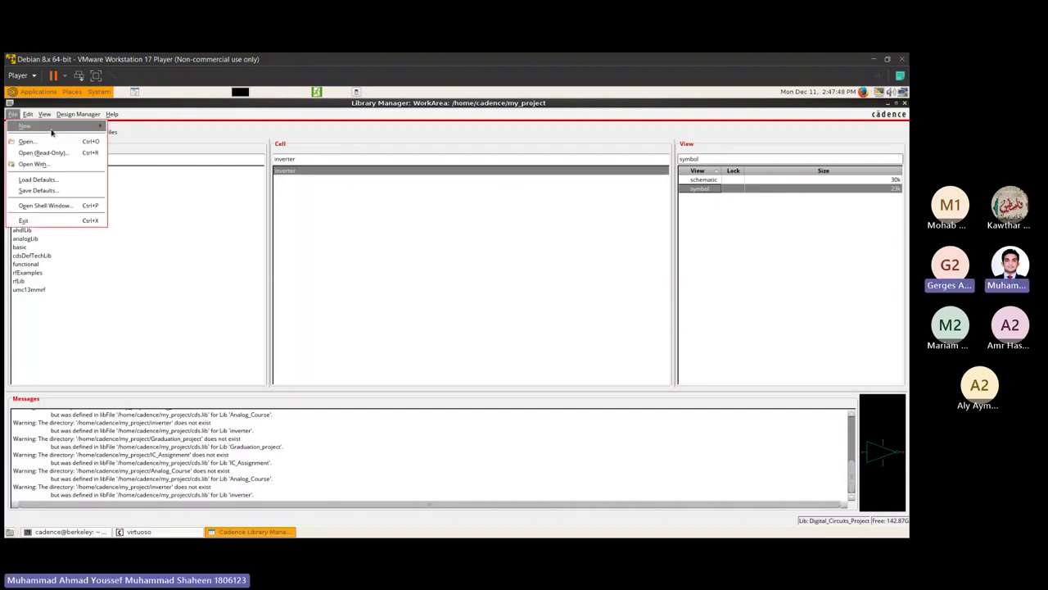
{"action": "mouse_move", "coordinate": [25, 125]}
{"action": "left_click", "coordinate": [456, 281]}
{"action": "left_click", "coordinate": [12, 114]}
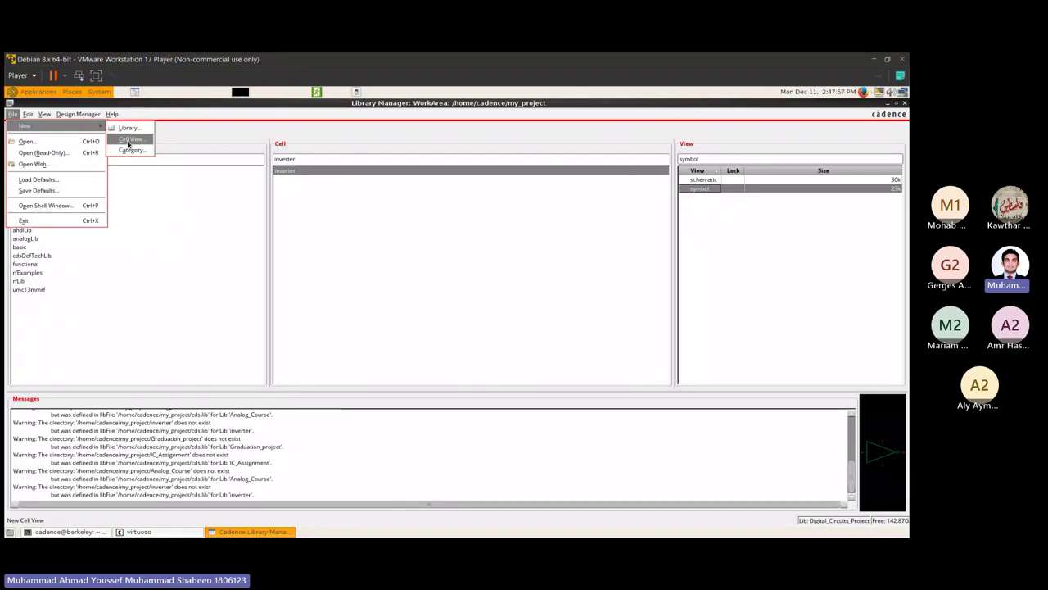
{"action": "left_click", "coordinate": [127, 144]}
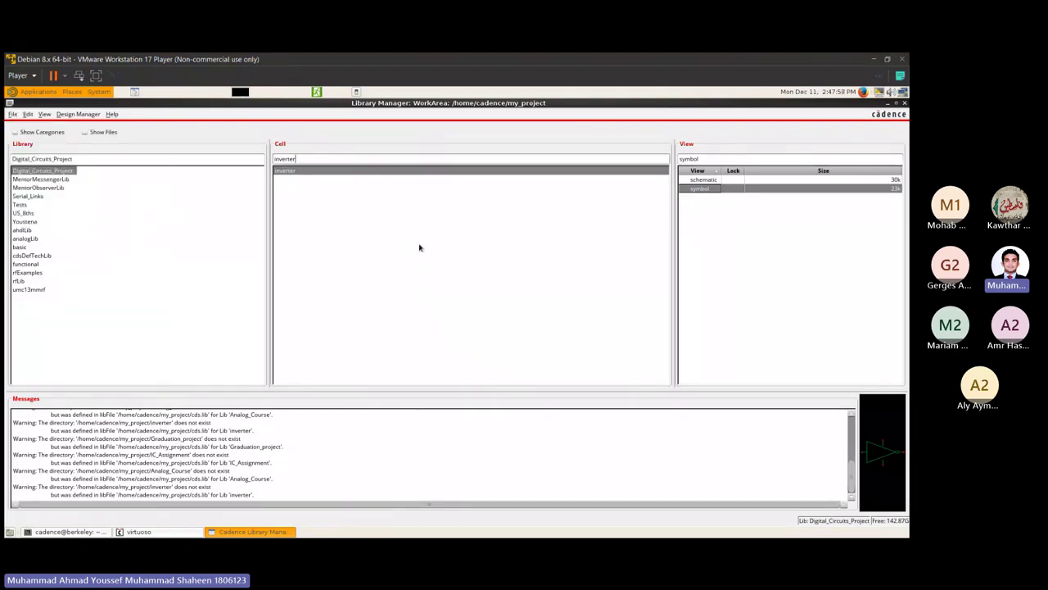
{"action": "key", "text": "Up"}
{"action": "left_click", "coordinate": [714, 189]}
{"action": "left_click", "coordinate": [12, 115]}
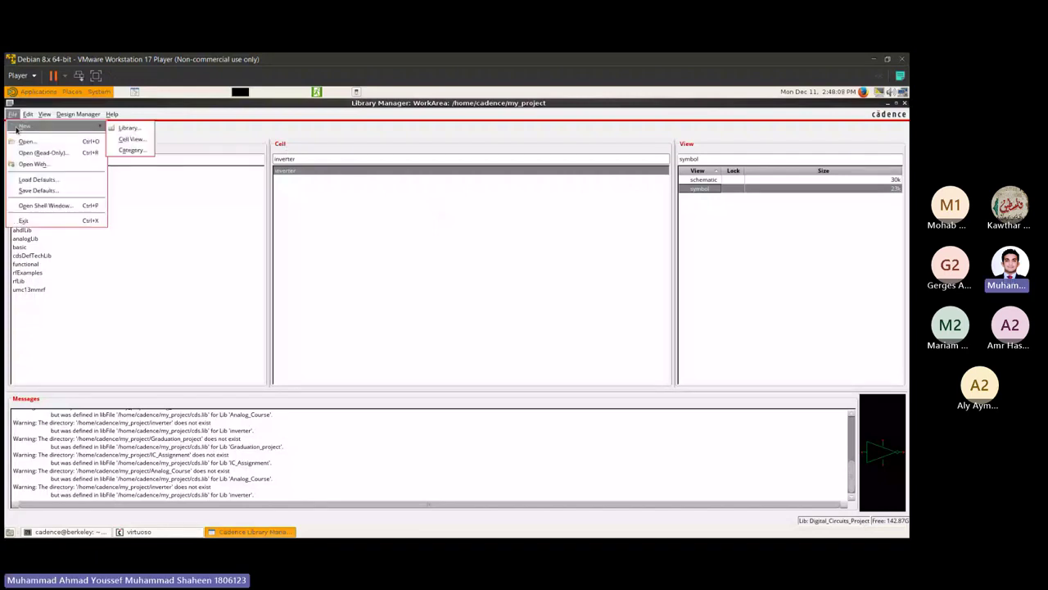
{"action": "left_click", "coordinate": [131, 138]}
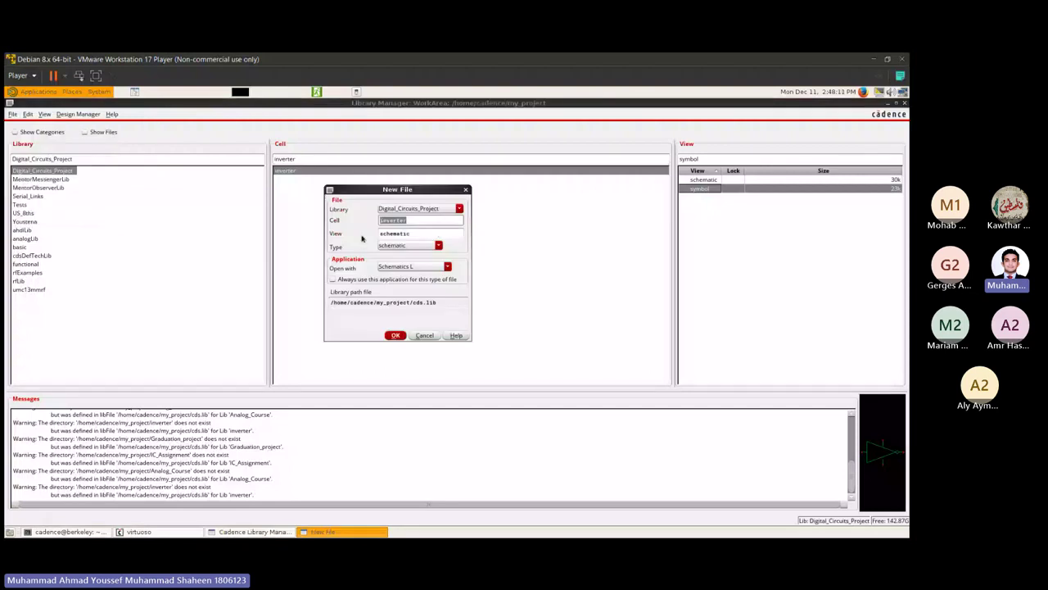
{"action": "left_click", "coordinate": [425, 335]}
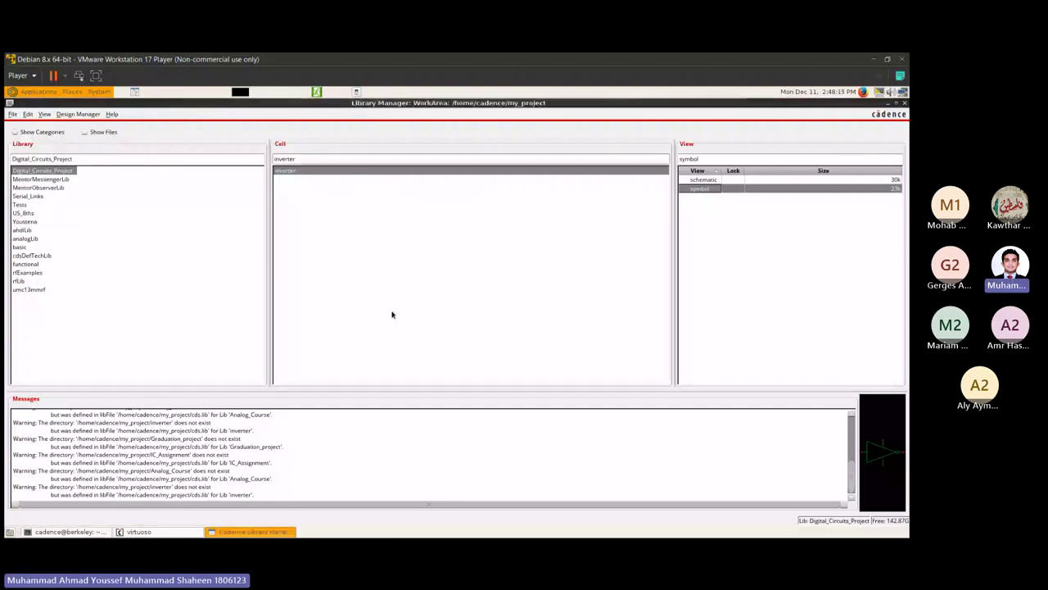
Start a new schematic cell view and rename the cell to inverter_tb.
{"action": "left_click", "coordinate": [13, 114]}
{"action": "mouse_move", "coordinate": [82, 127]}
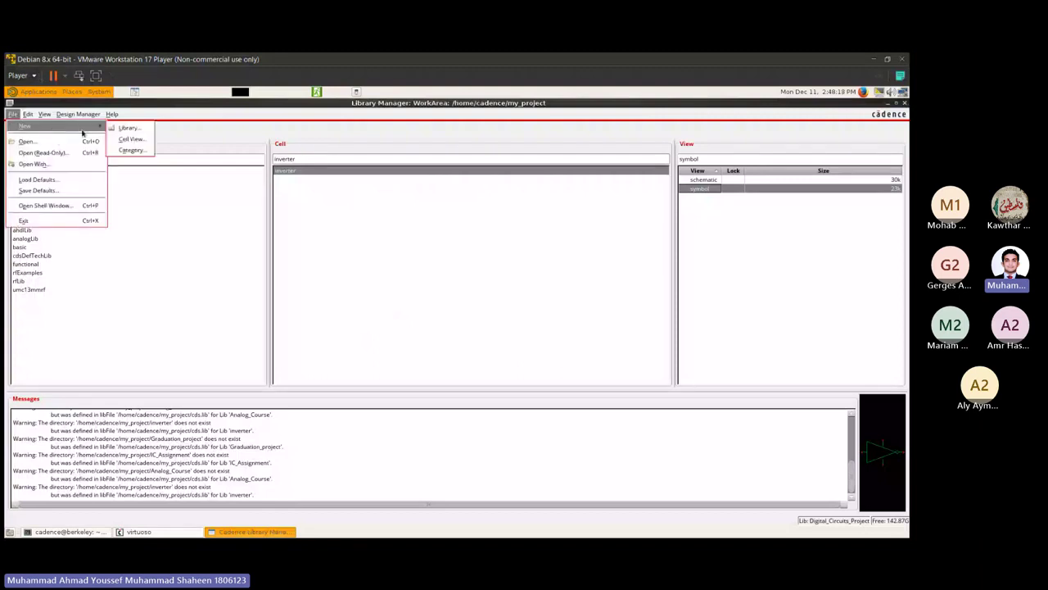
{"action": "left_click", "coordinate": [131, 139]}
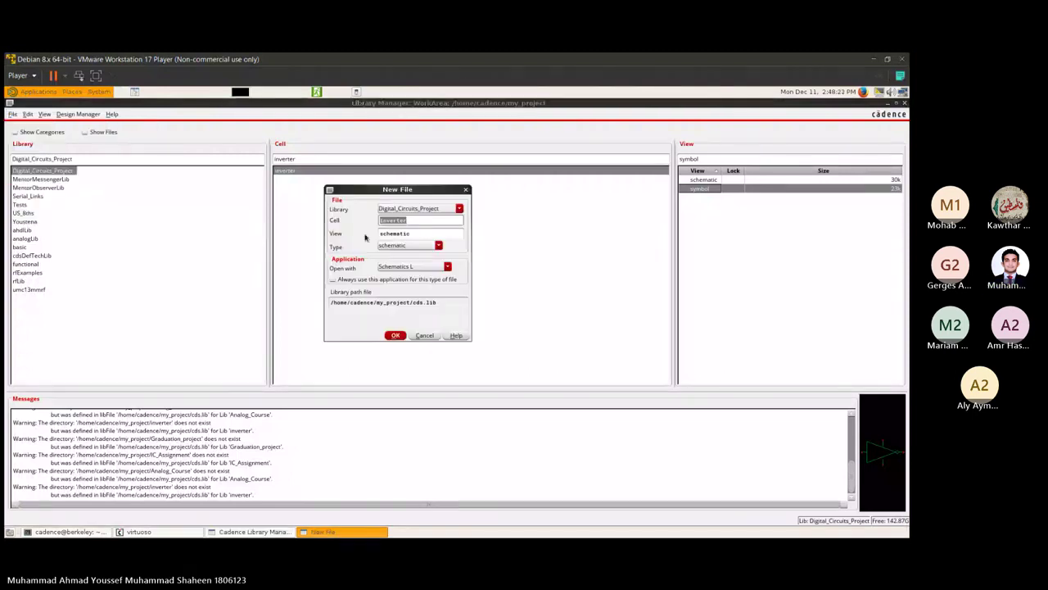
{"action": "left_click", "coordinate": [421, 236]}
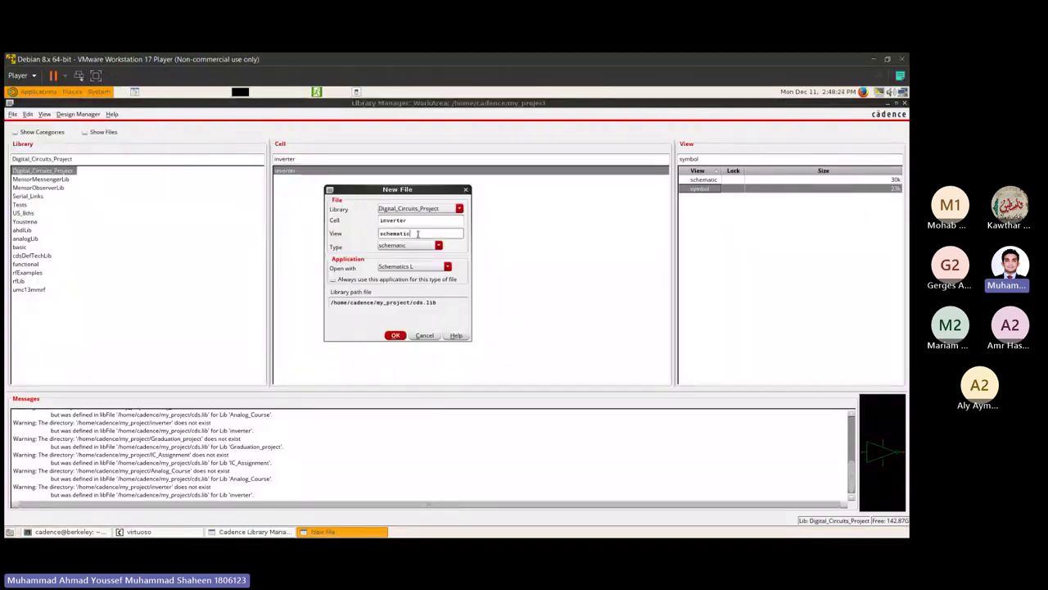
{"action": "left_click", "coordinate": [434, 221]}
{"action": "type", "text": "_"}
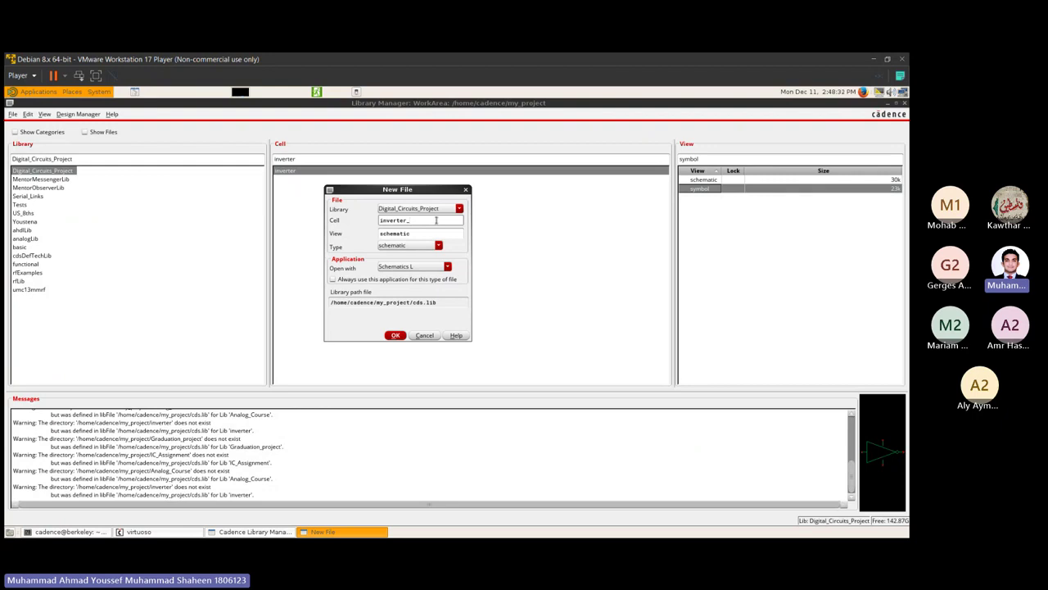
{"action": "type", "text": "tb"}
Create the inverter_tb schematic and place a P_12_HSL130E transistor instance.
{"action": "left_click", "coordinate": [394, 335]}
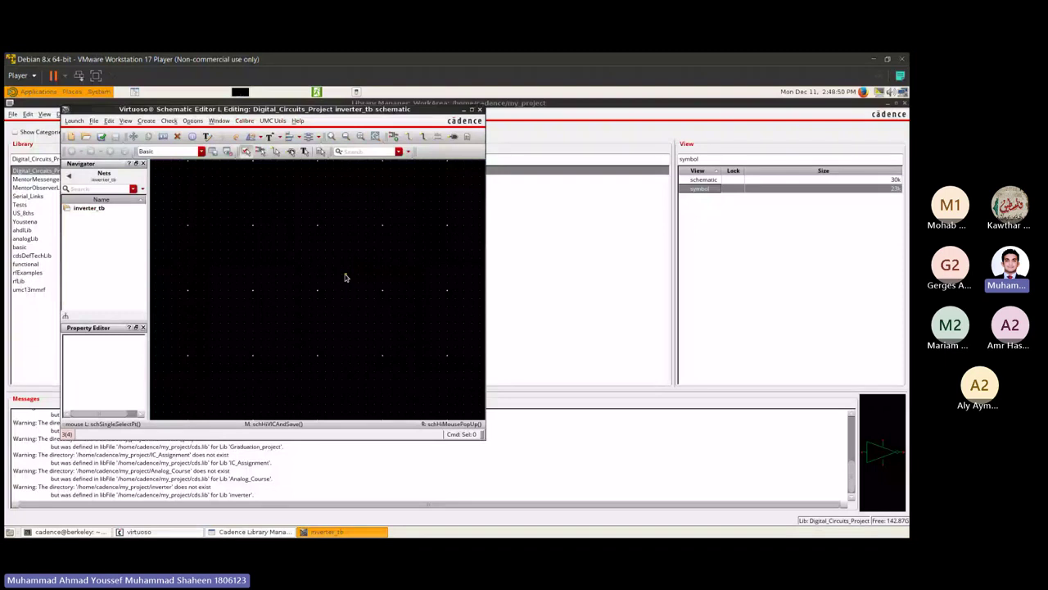
{"action": "key", "text": "i"}
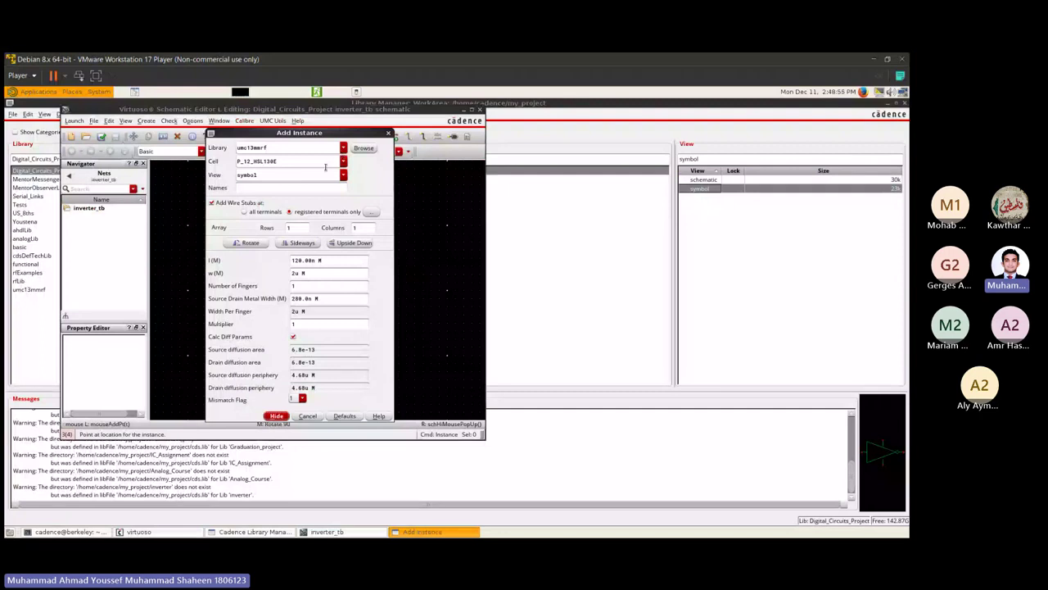
{"action": "left_click", "coordinate": [277, 415]}
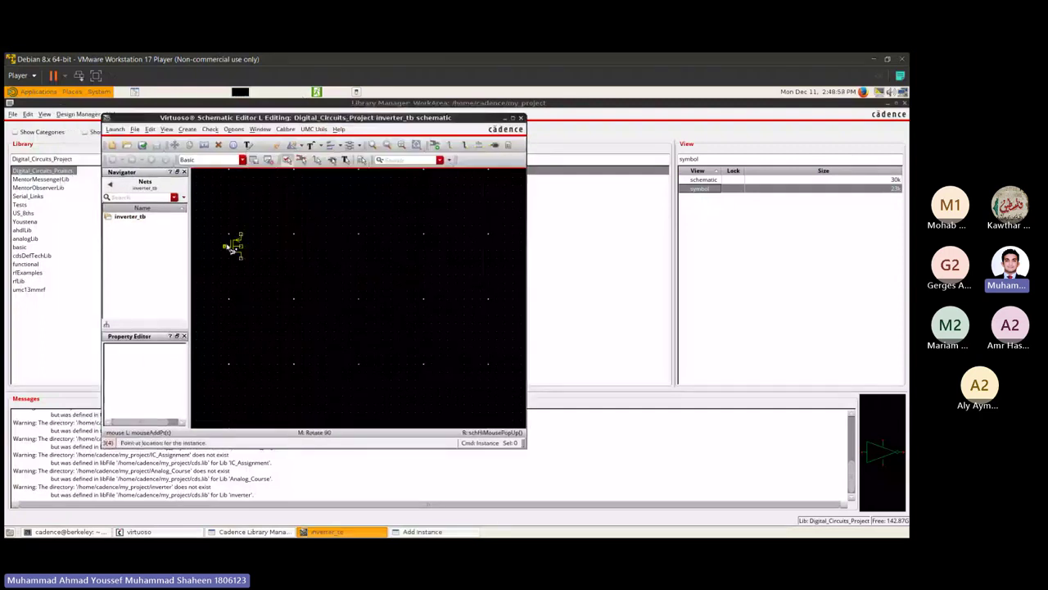
{"action": "left_click", "coordinate": [232, 248]}
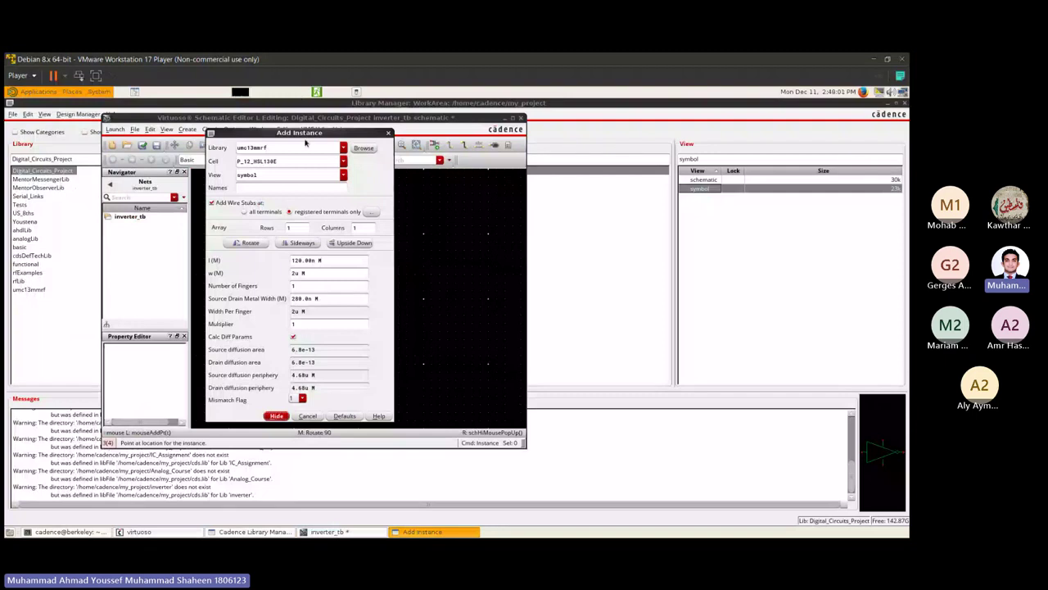
Place the Digital_Circuits_Project inverter symbol as instance I0 on the canvas.
{"action": "left_click", "coordinate": [343, 148]}
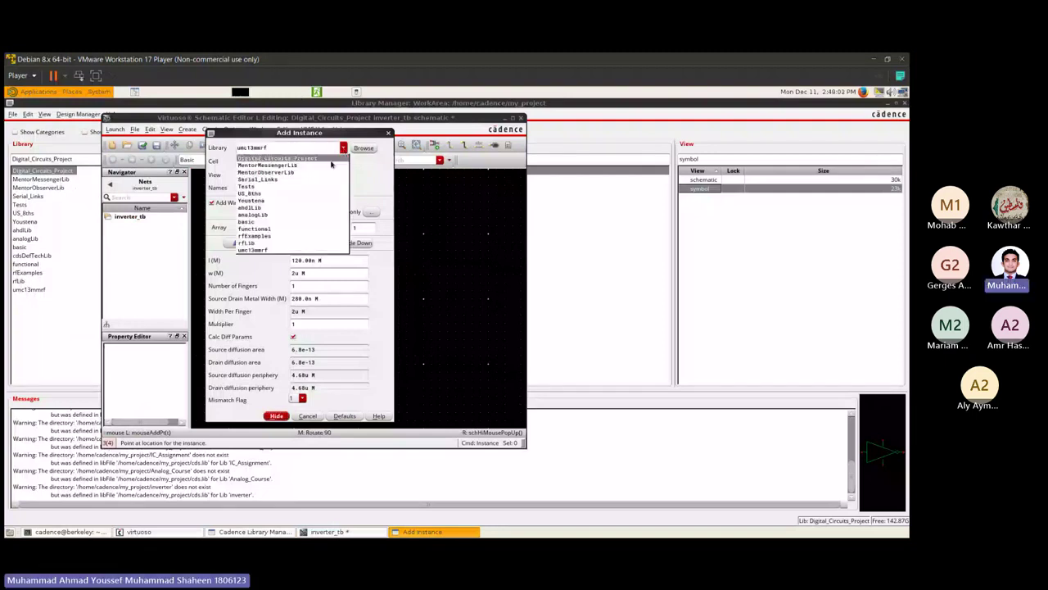
{"action": "left_click", "coordinate": [328, 158]}
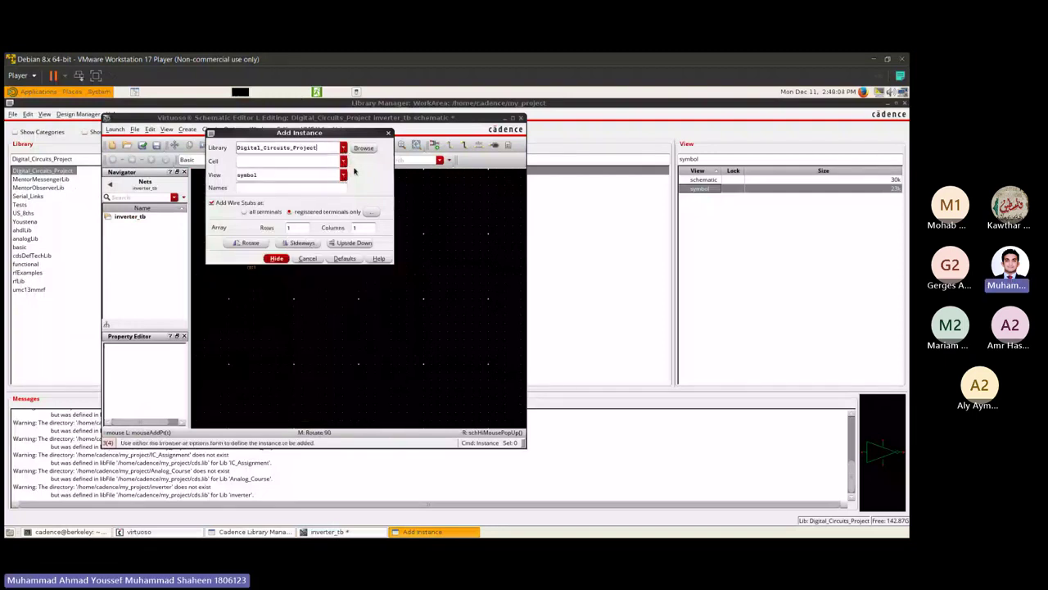
{"action": "left_click", "coordinate": [343, 161]}
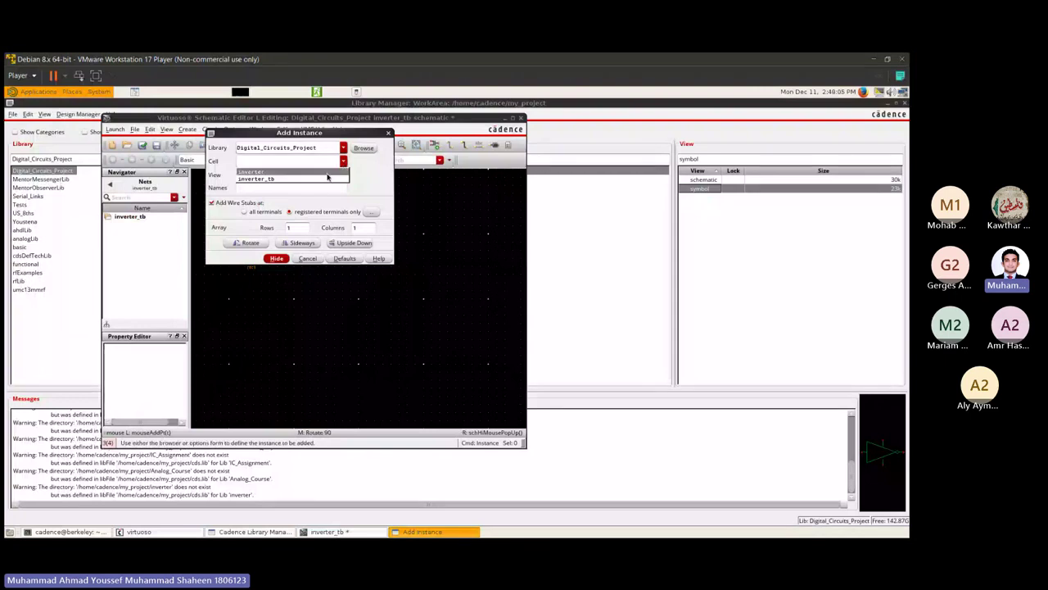
{"action": "left_click", "coordinate": [328, 172]}
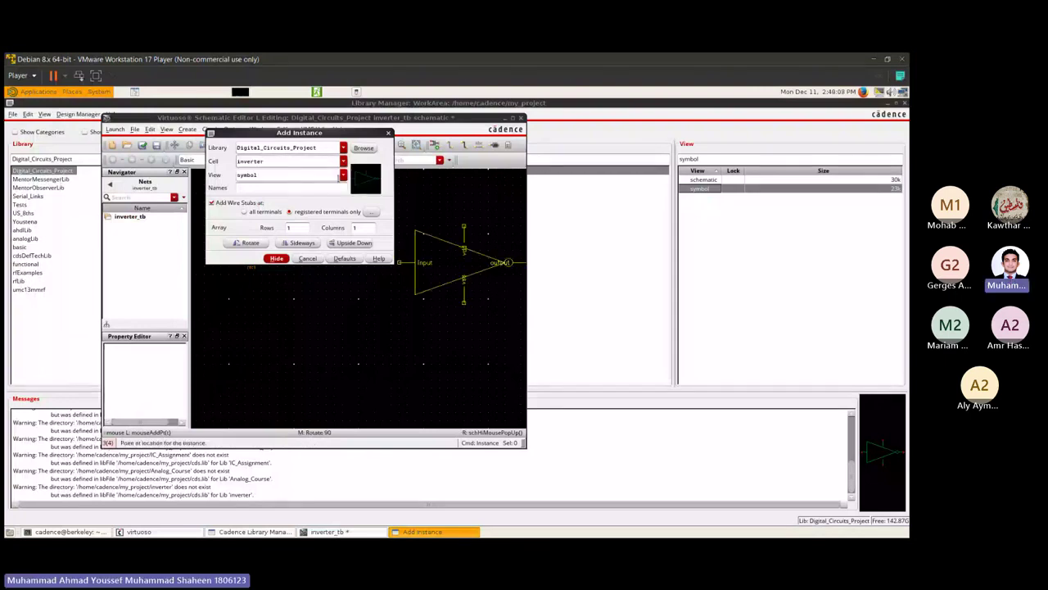
{"action": "left_click", "coordinate": [343, 175]}
{"action": "left_click", "coordinate": [270, 181]}
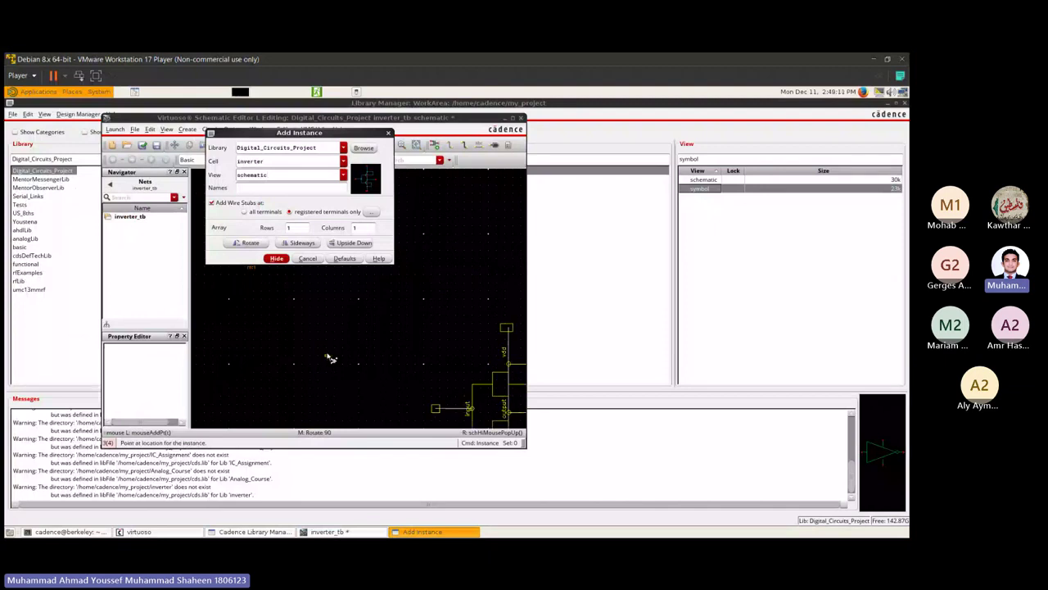
{"action": "left_click", "coordinate": [331, 176]}
{"action": "left_click", "coordinate": [332, 195]}
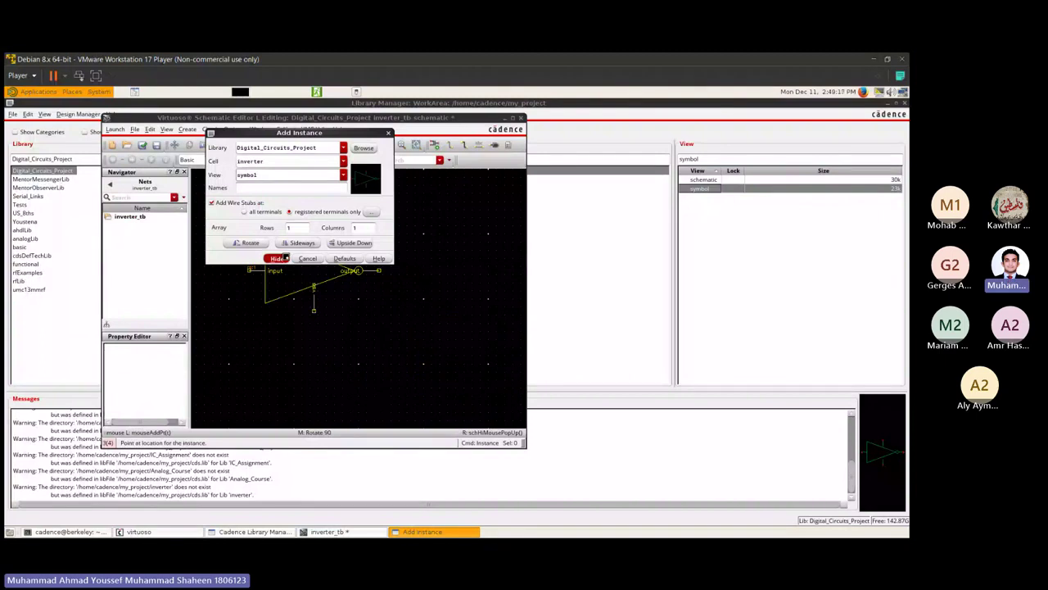
{"action": "left_click", "coordinate": [286, 258]}
{"action": "left_click", "coordinate": [305, 307]}
{"action": "key", "text": "Escape"}
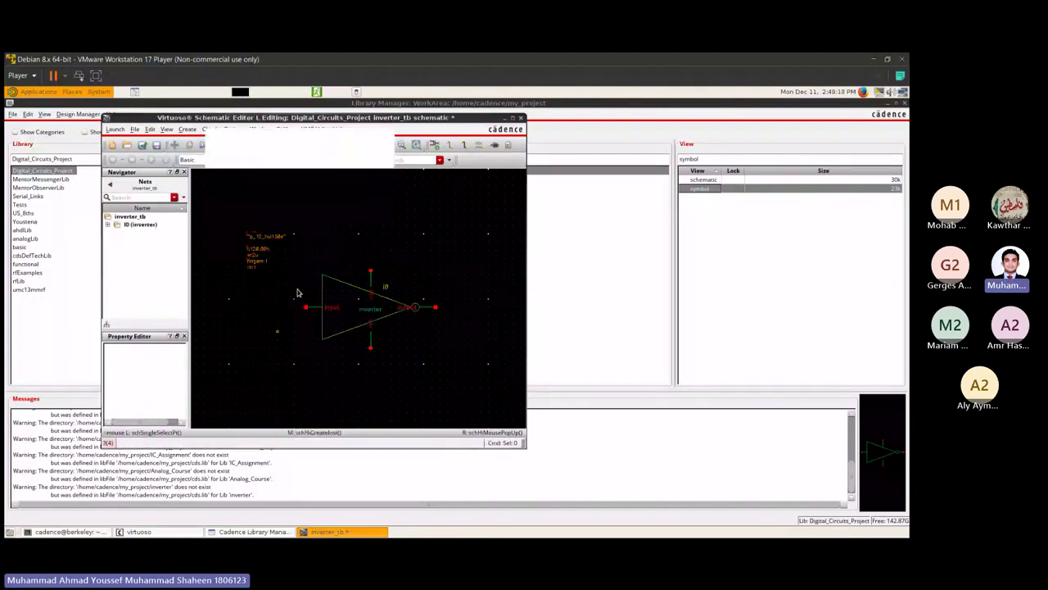
Maximize the editor, delete stray transistor PM0, fit the view, and reopen Add Instance.
{"action": "double_click", "coordinate": [428, 117]}
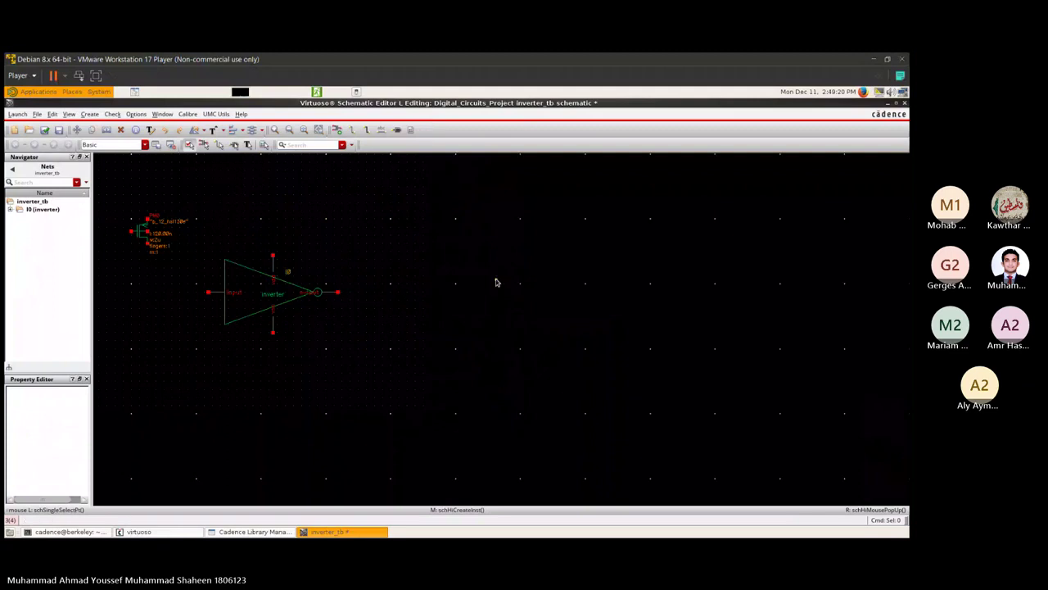
{"action": "key", "text": "f"}
{"action": "left_click", "coordinate": [301, 217]}
{"action": "key", "text": "Delete"}
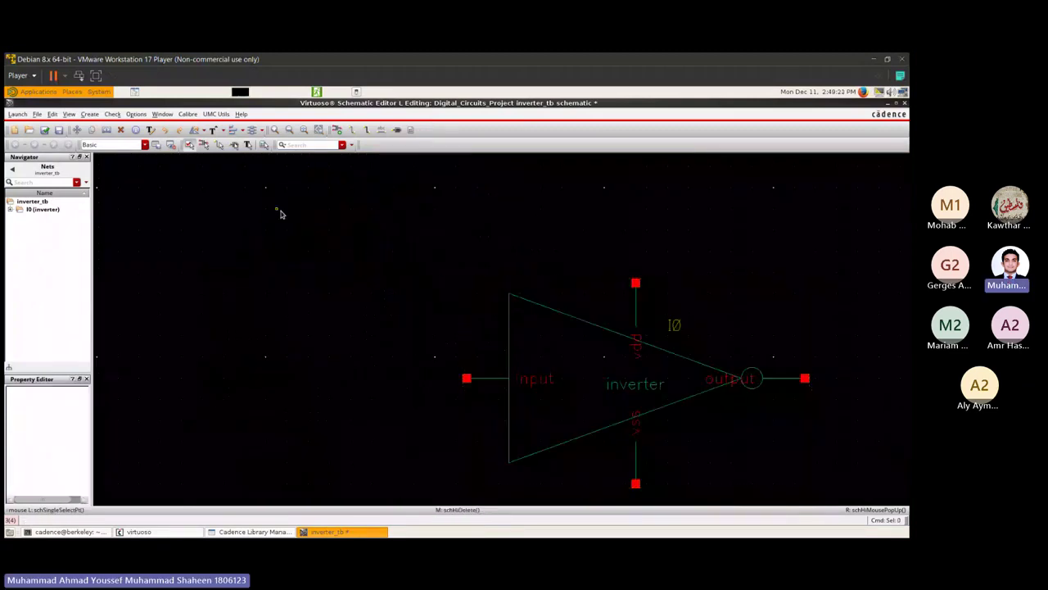
{"action": "key", "text": "f"}
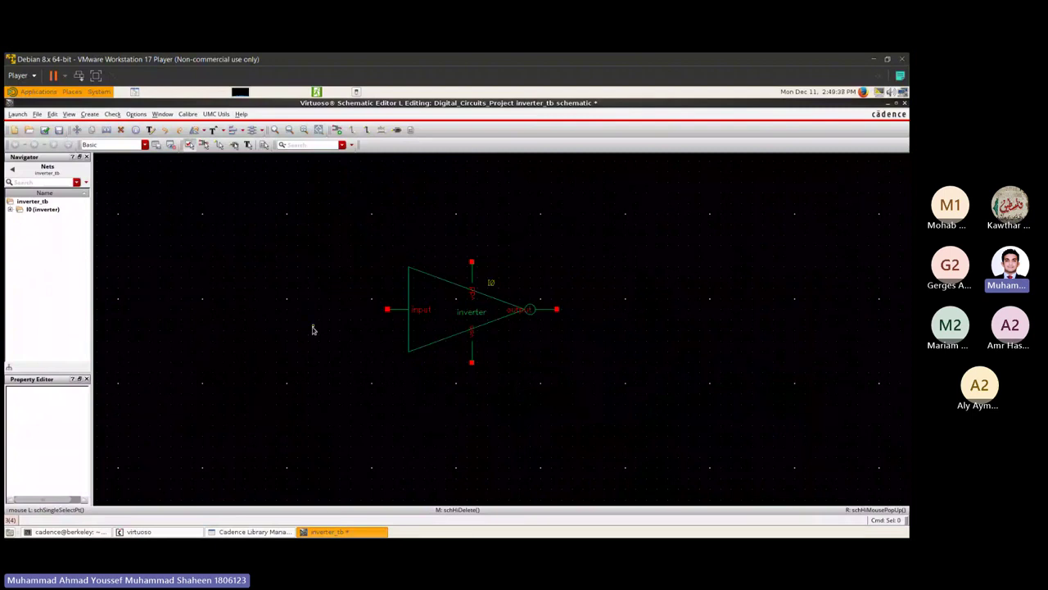
{"action": "key", "text": "i"}
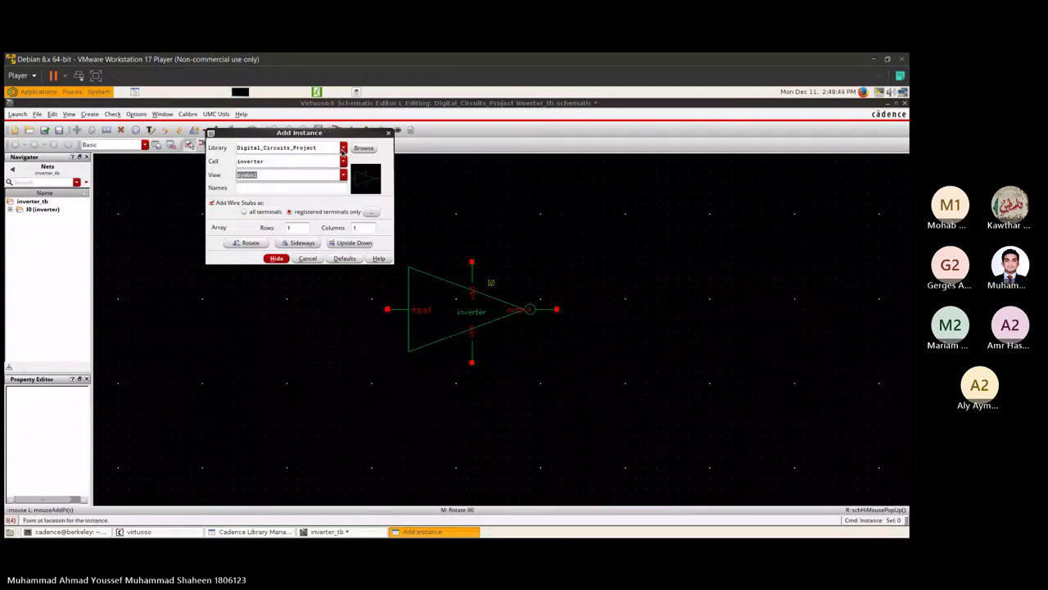
Place an analogLib vdc source with DC voltage 1.2 to the right of the inverter.
{"action": "left_click", "coordinate": [343, 149]}
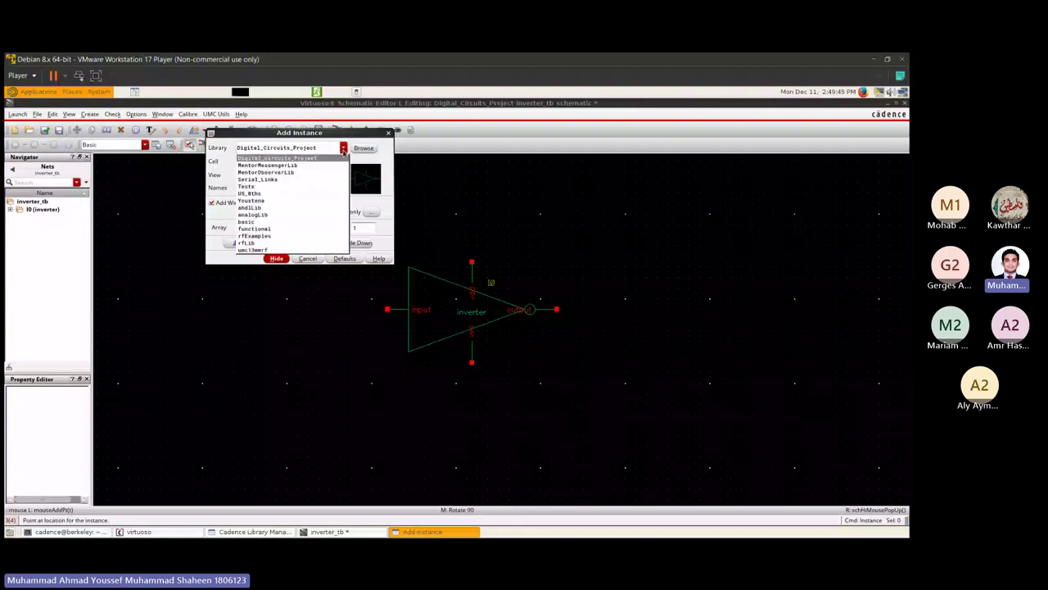
{"action": "left_click", "coordinate": [315, 215]}
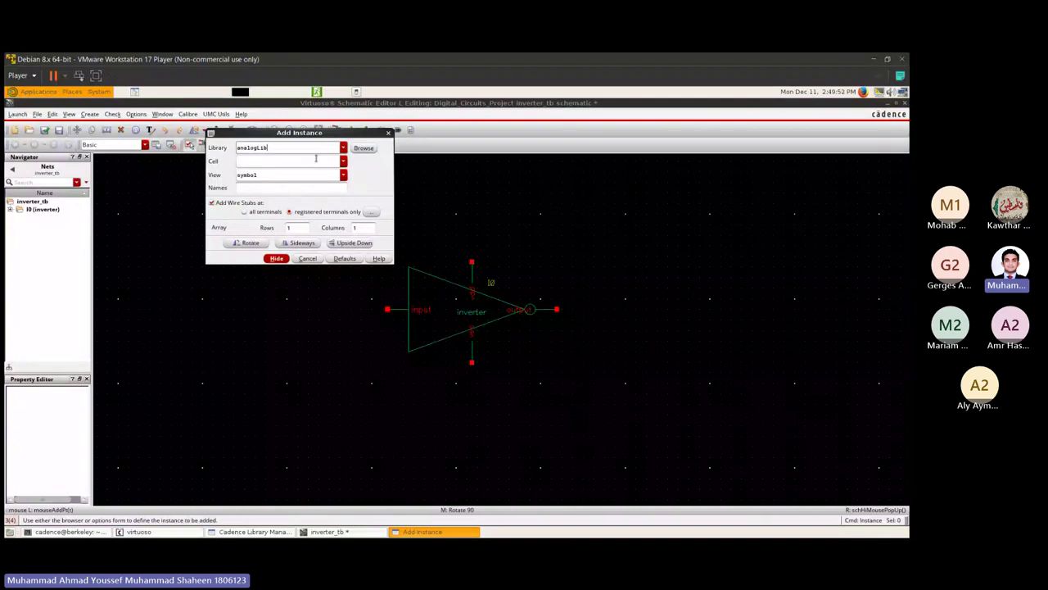
{"action": "left_click", "coordinate": [319, 161]}
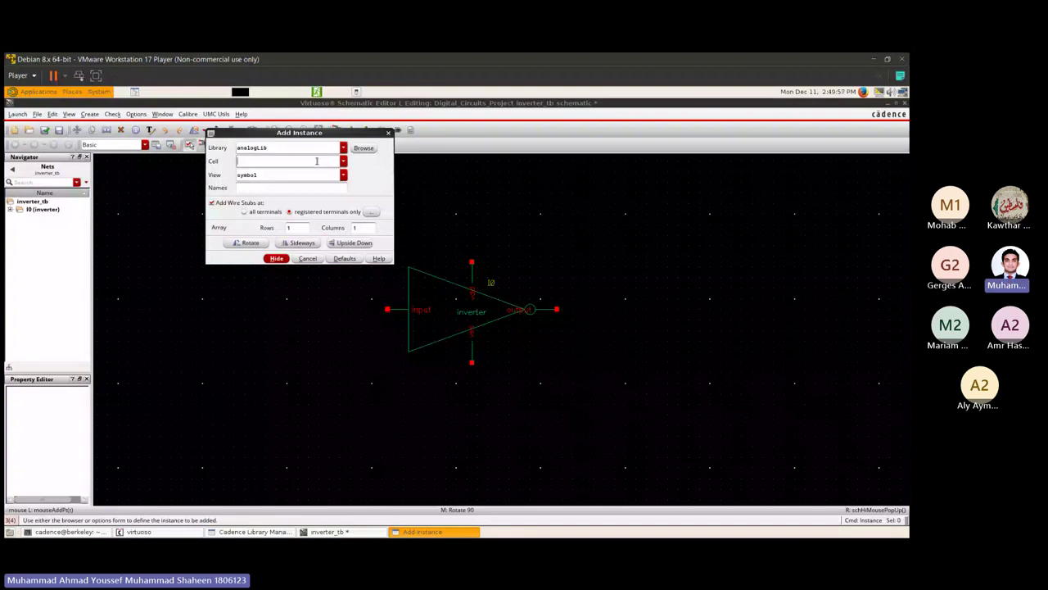
{"action": "type", "text": "vdc"}
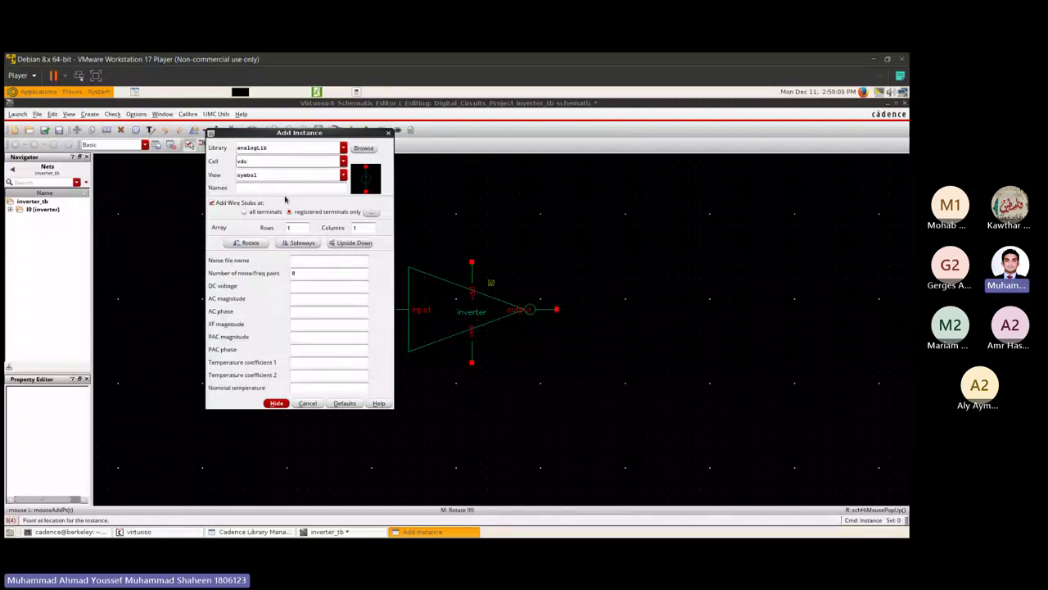
{"action": "left_click", "coordinate": [295, 286]}
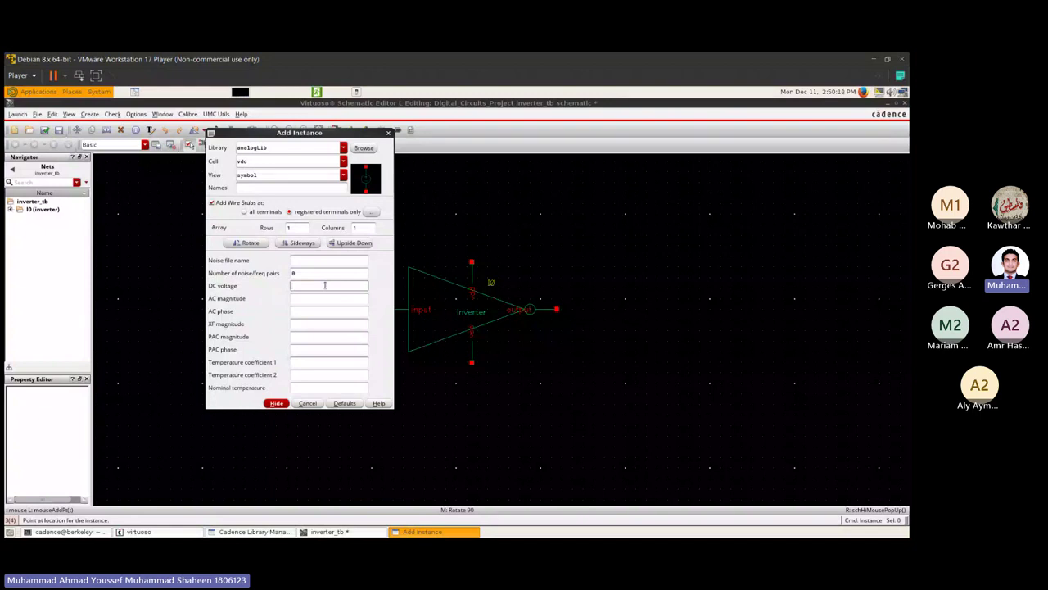
{"action": "type", "text": "1.2"}
{"action": "type", "text": "V"}
{"action": "left_click", "coordinate": [304, 285]}
{"action": "left_click", "coordinate": [277, 403]}
{"action": "left_click", "coordinate": [752, 253]}
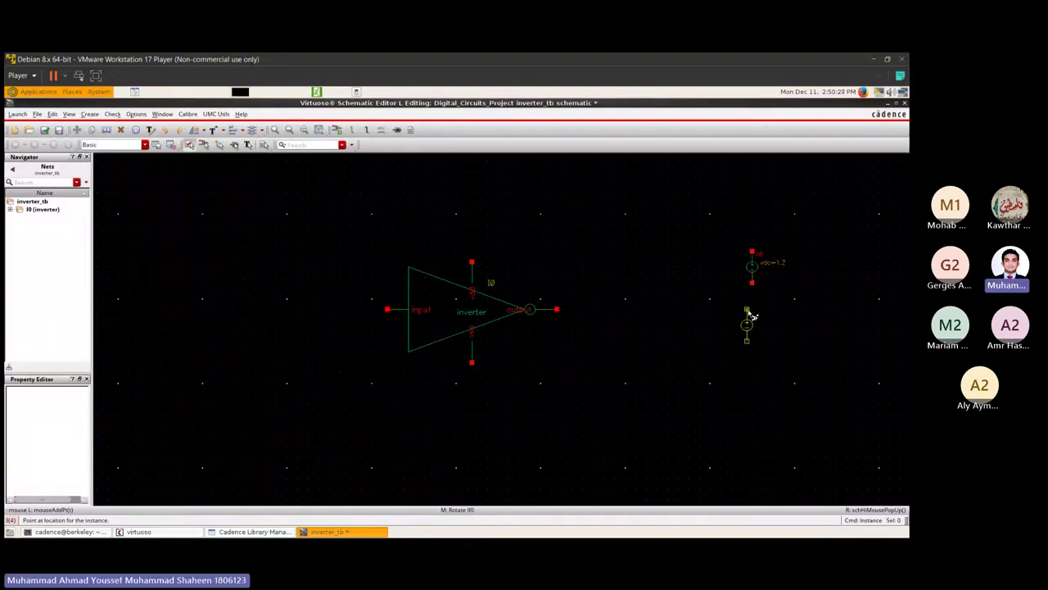
Move the vdc source down so it sits level with the inverter.
{"action": "key", "text": "Escape"}
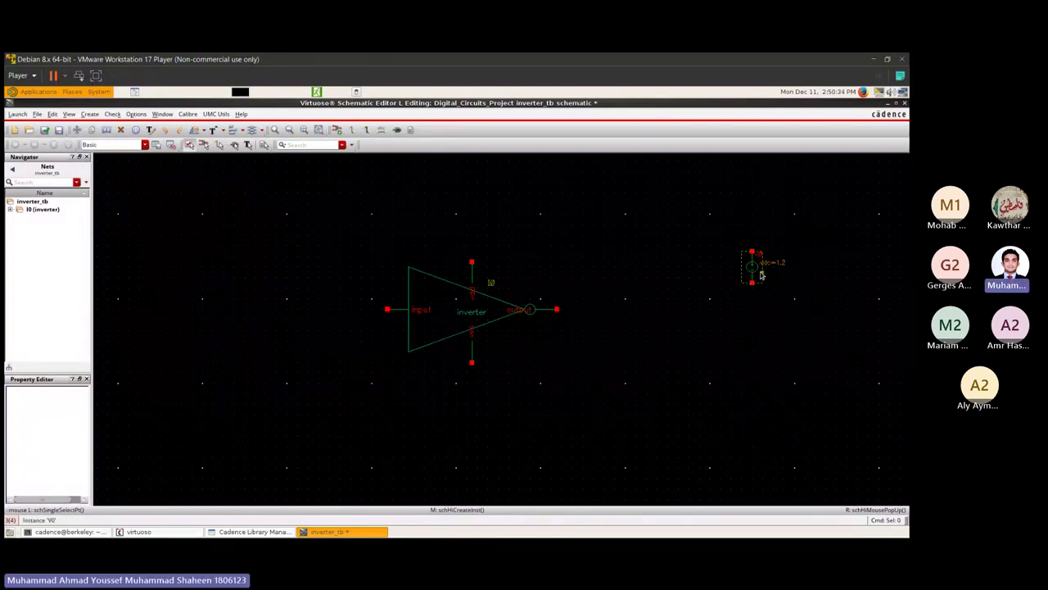
{"action": "left_click_drag", "start_coordinate": [755, 266], "coordinate": [739, 287]}
{"action": "left_click", "coordinate": [776, 305]}
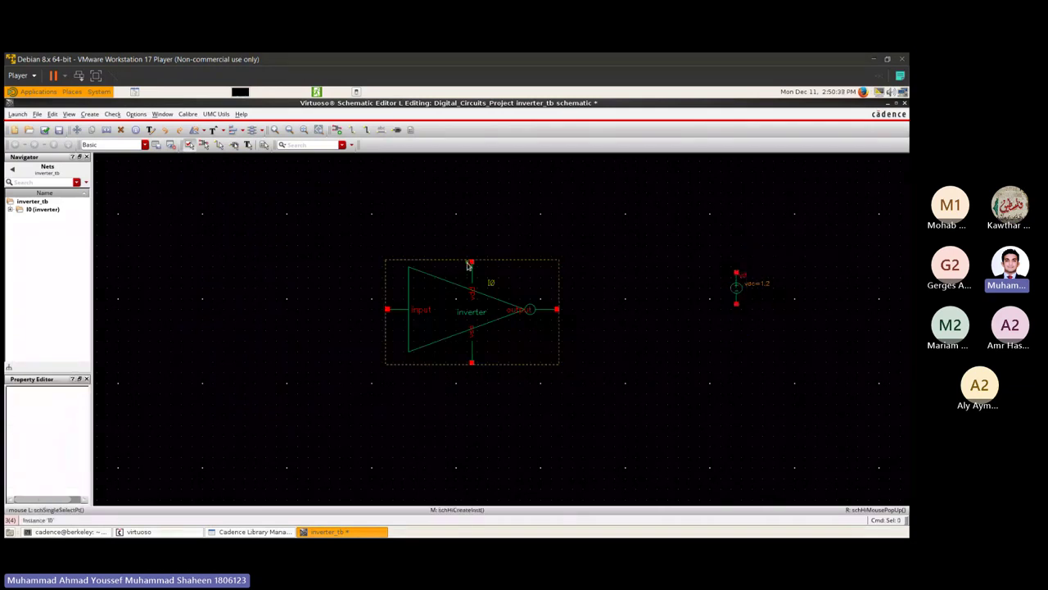
Wire the source's top and bottom pins to the inverter's pins, stretching the bottom wire lower.
{"action": "key", "text": "w"}
{"action": "left_click", "coordinate": [737, 273]}
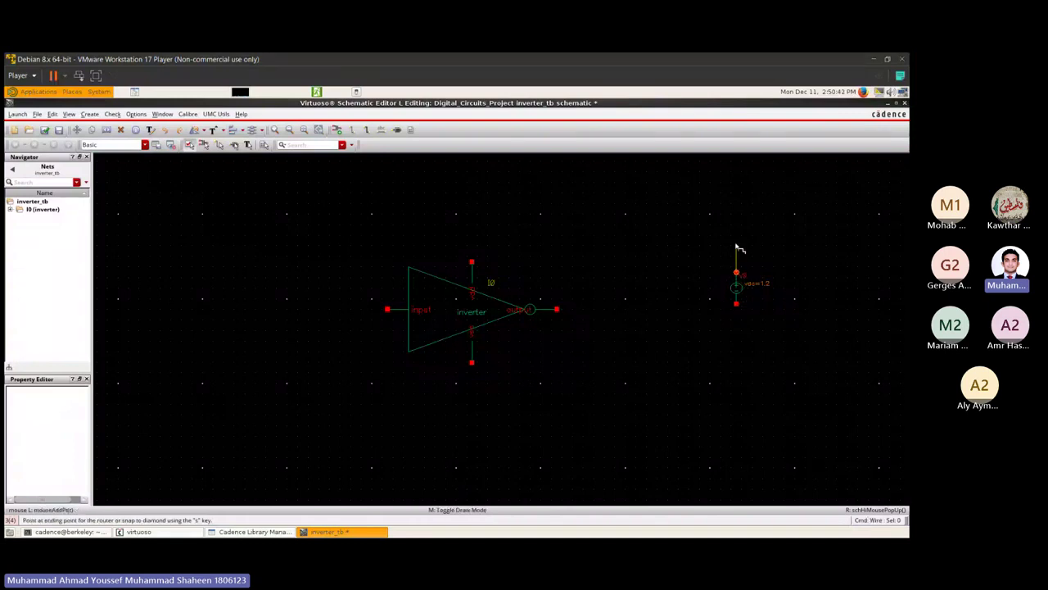
{"action": "left_click", "coordinate": [472, 261]}
{"action": "key", "text": "Escape"}
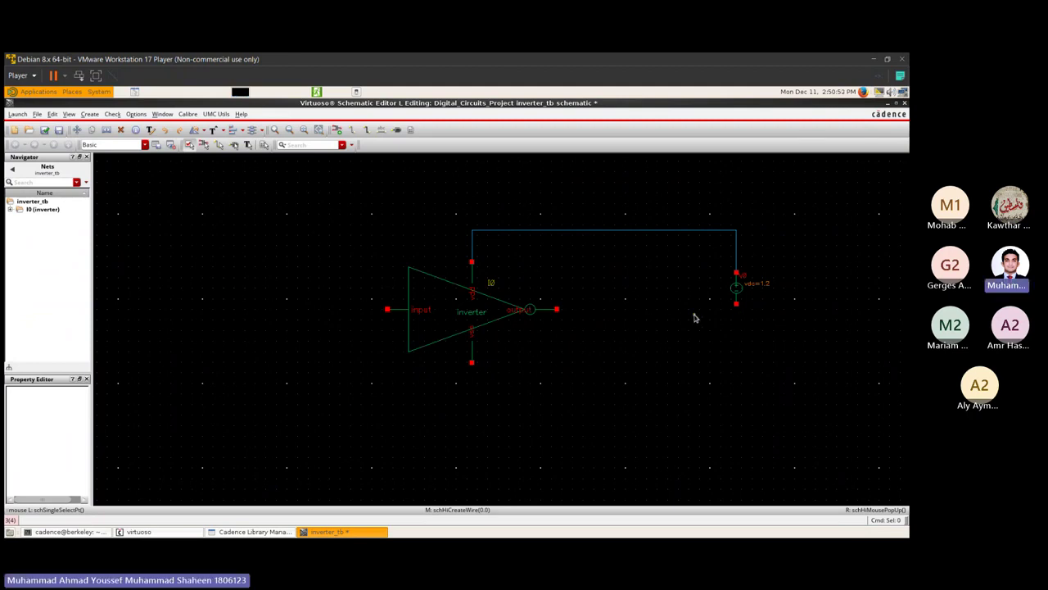
{"action": "key", "text": "w"}
{"action": "left_click", "coordinate": [736, 303]}
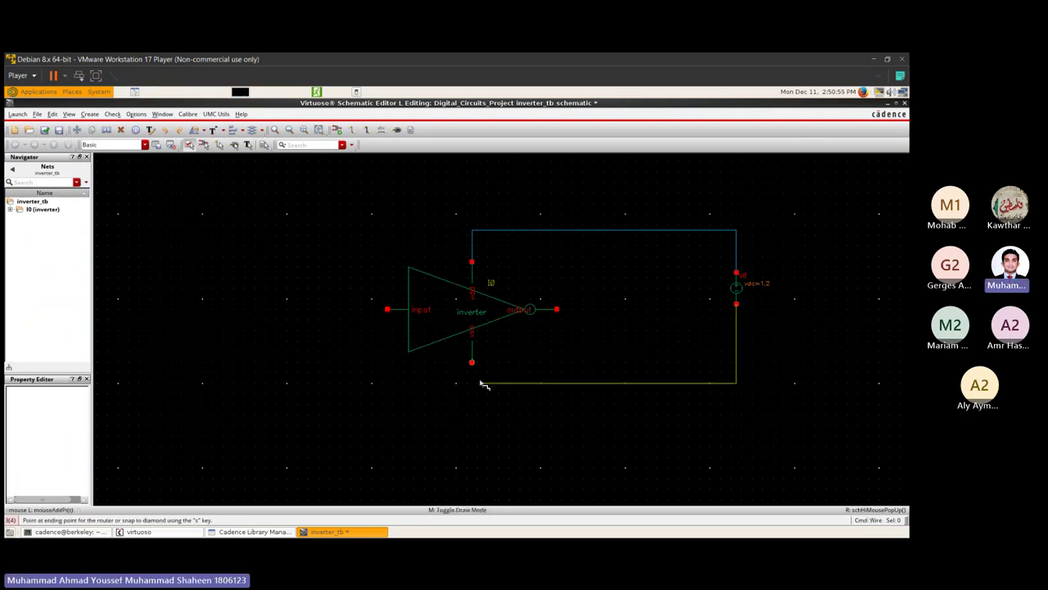
{"action": "left_click", "coordinate": [473, 362]}
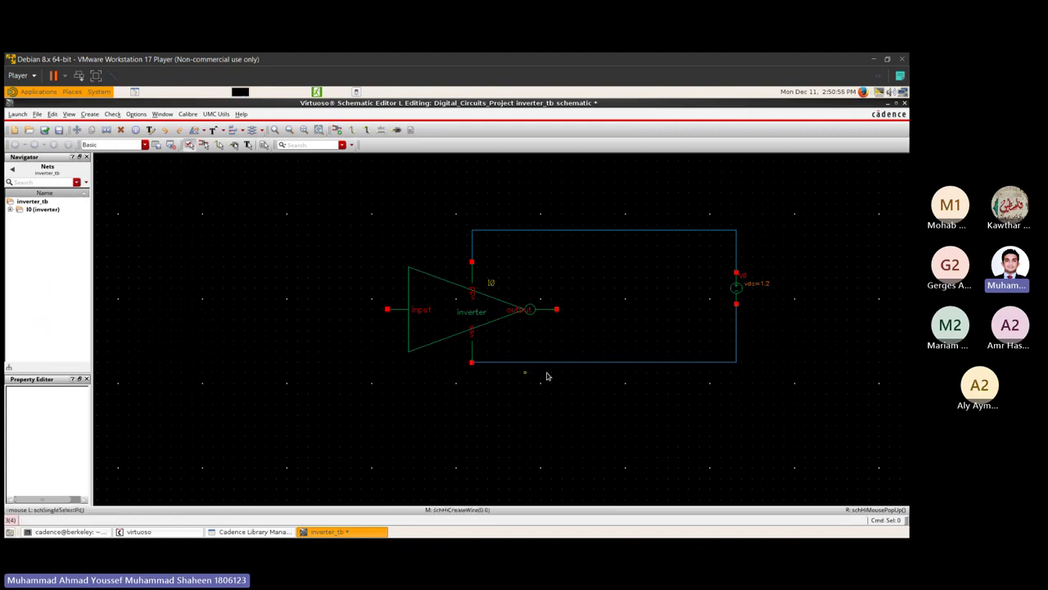
{"action": "key", "text": "s"}
{"action": "left_click", "coordinate": [566, 362]}
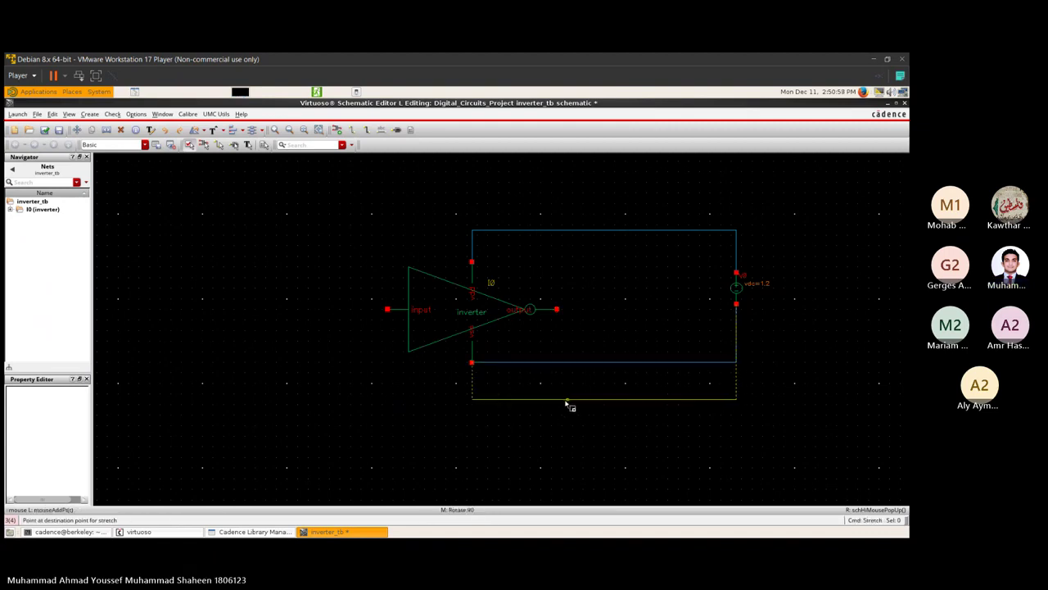
{"action": "left_click", "coordinate": [566, 401]}
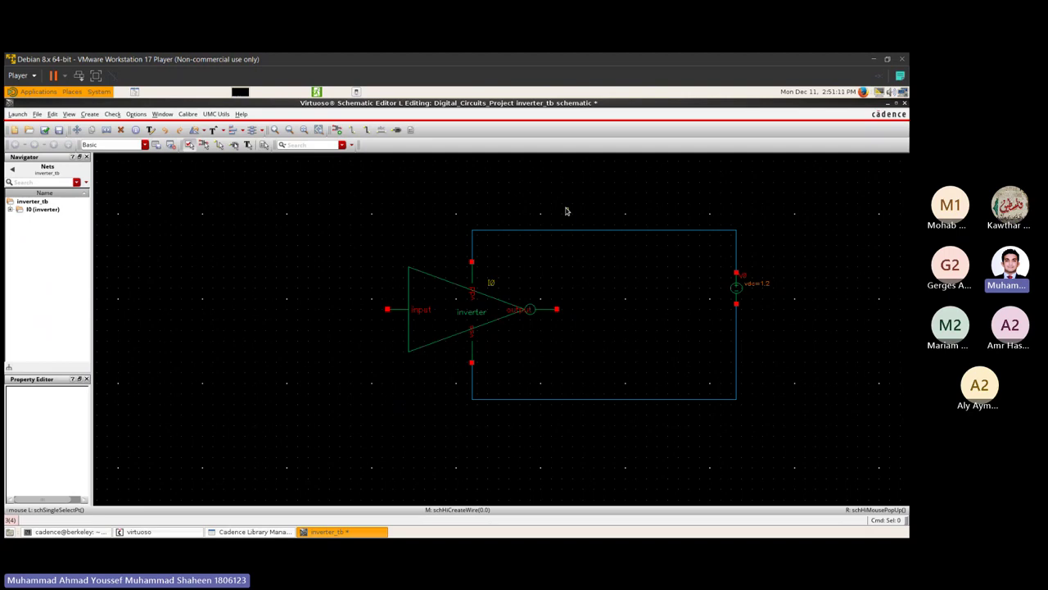
Undo the stretch and both wires, leaving the source unconnected.
{"action": "key", "text": "u"}
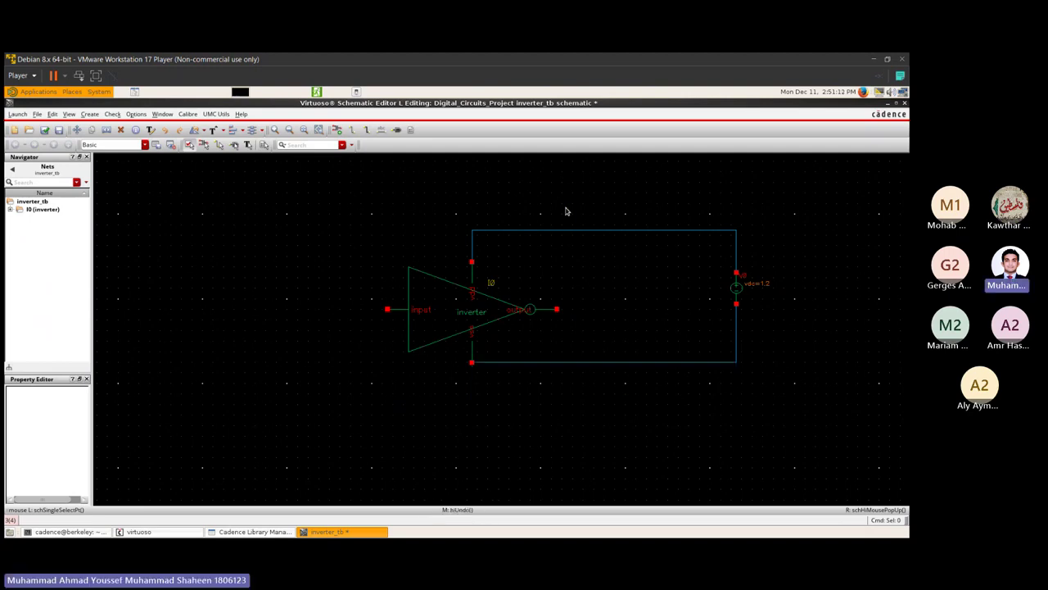
{"action": "key", "text": "u"}
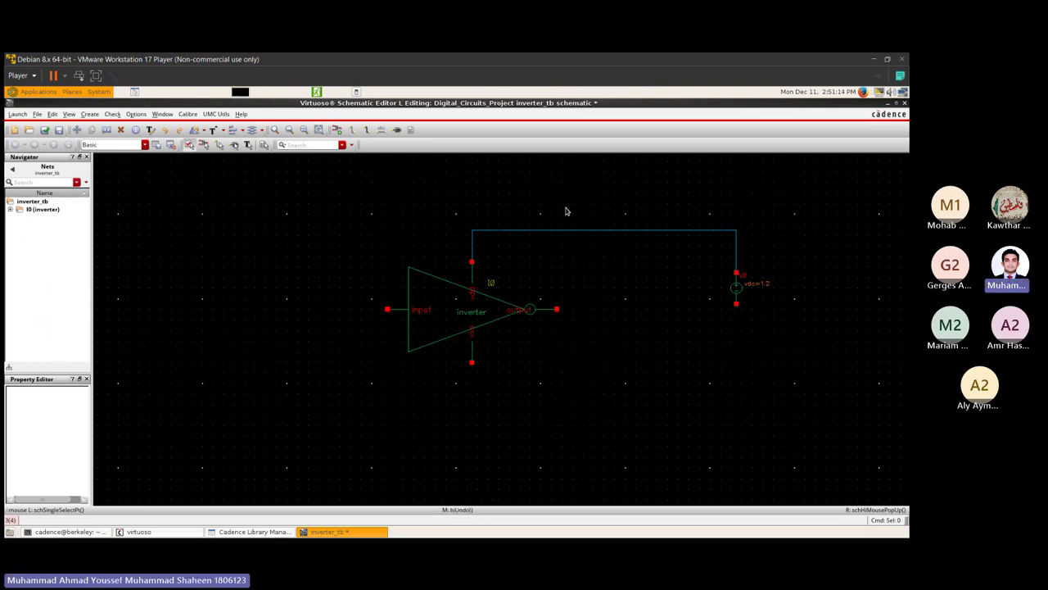
{"action": "key", "text": "u"}
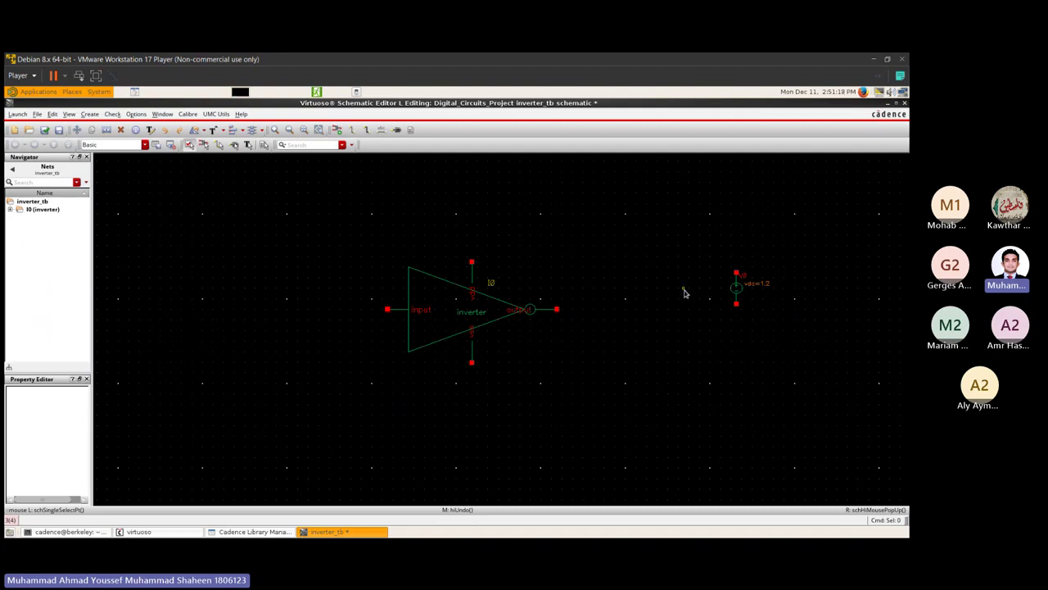
Place a vdd supply symbol above the vdc source.
{"action": "key", "text": "i"}
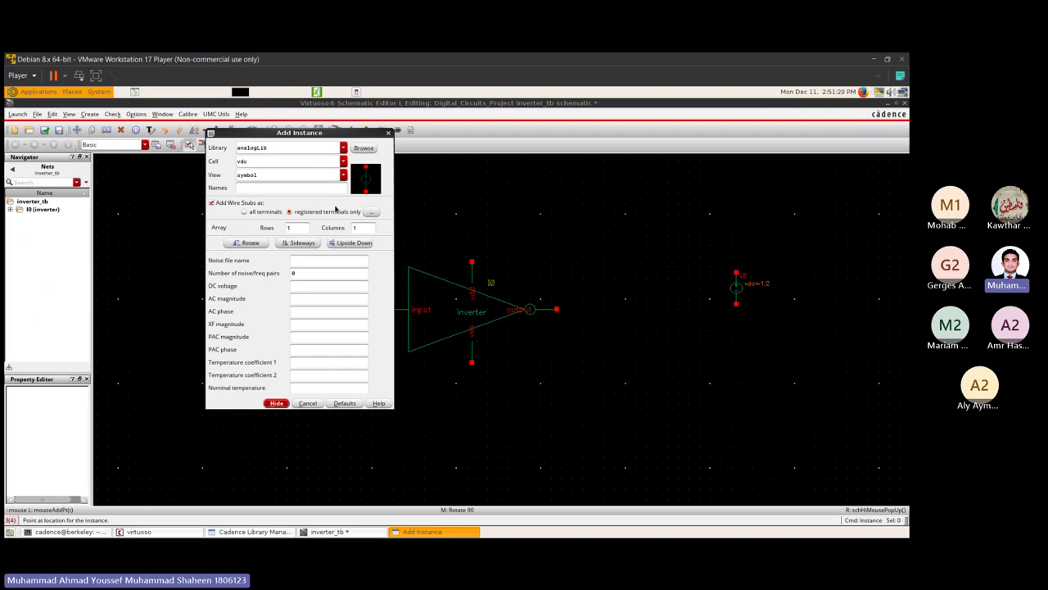
{"action": "double_click", "coordinate": [280, 159]}
{"action": "type", "text": "vdd"}
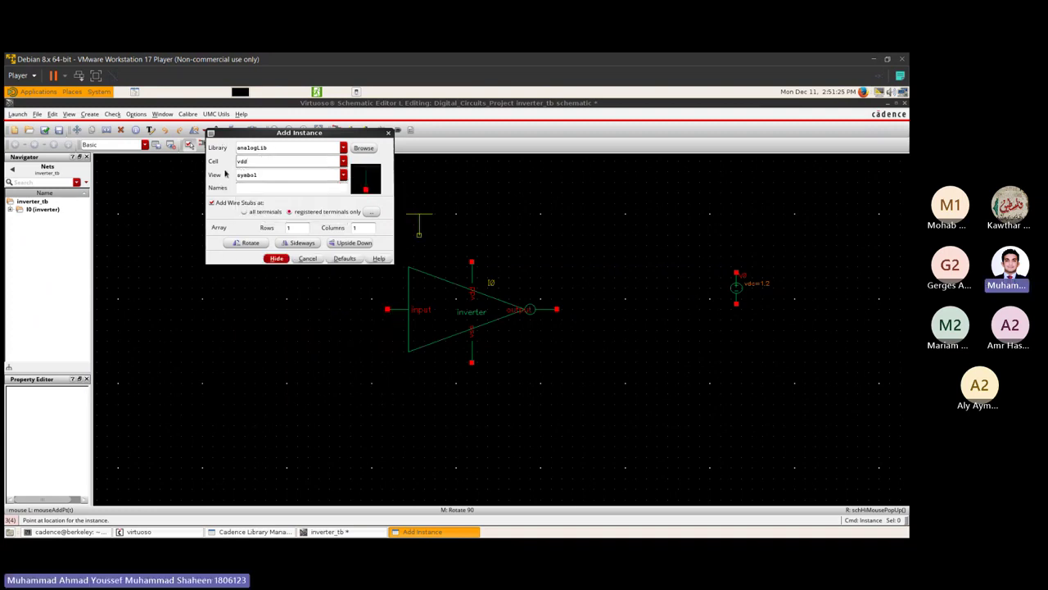
{"action": "left_click", "coordinate": [277, 258]}
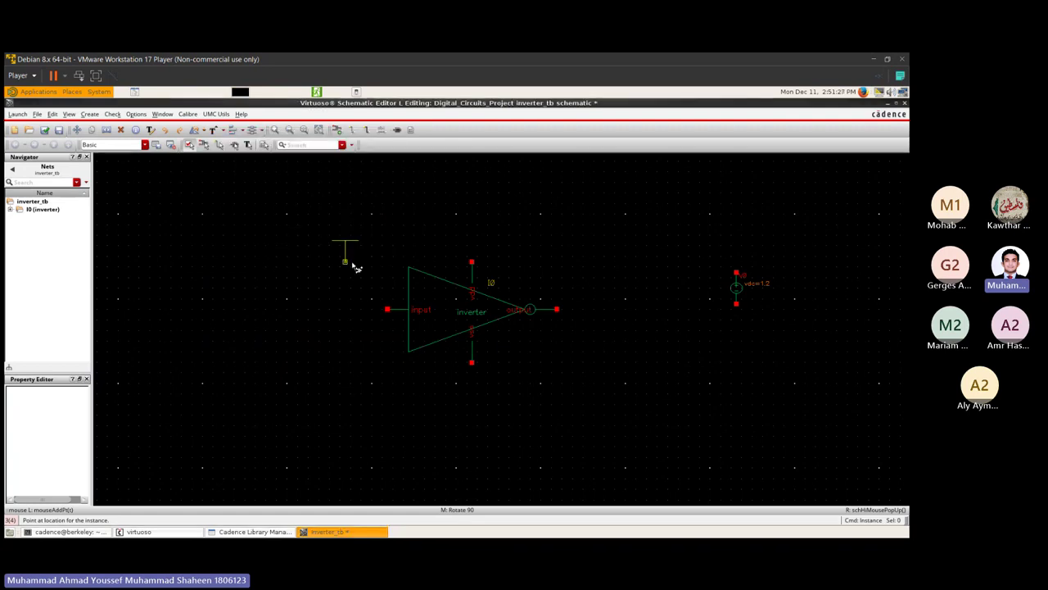
{"action": "left_click", "coordinate": [737, 258]}
{"action": "key", "text": "Escape"}
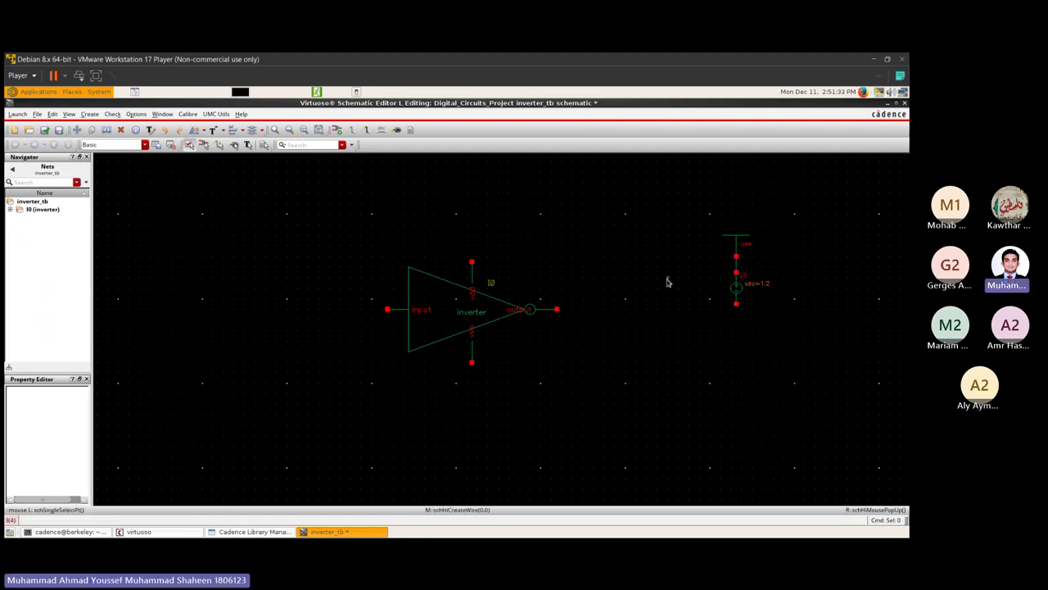
Place a gnd symbol below the vdc source and wire it to the source's bottom terminal.
{"action": "key", "text": "i"}
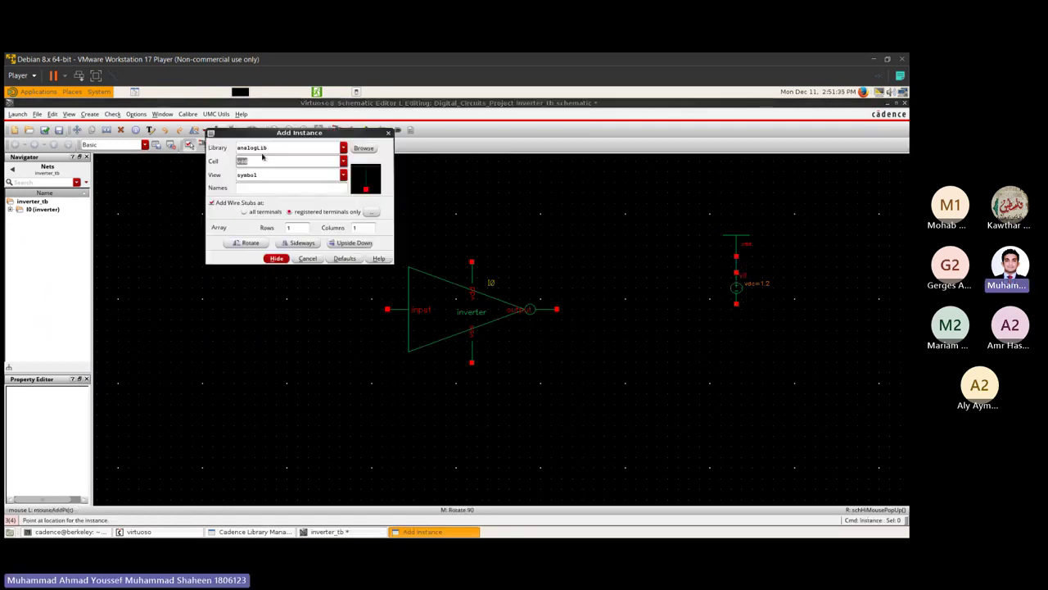
{"action": "type", "text": "gnd"}
{"action": "left_click", "coordinate": [742, 329]}
{"action": "key", "text": "Escape"}
{"action": "key", "text": "w"}
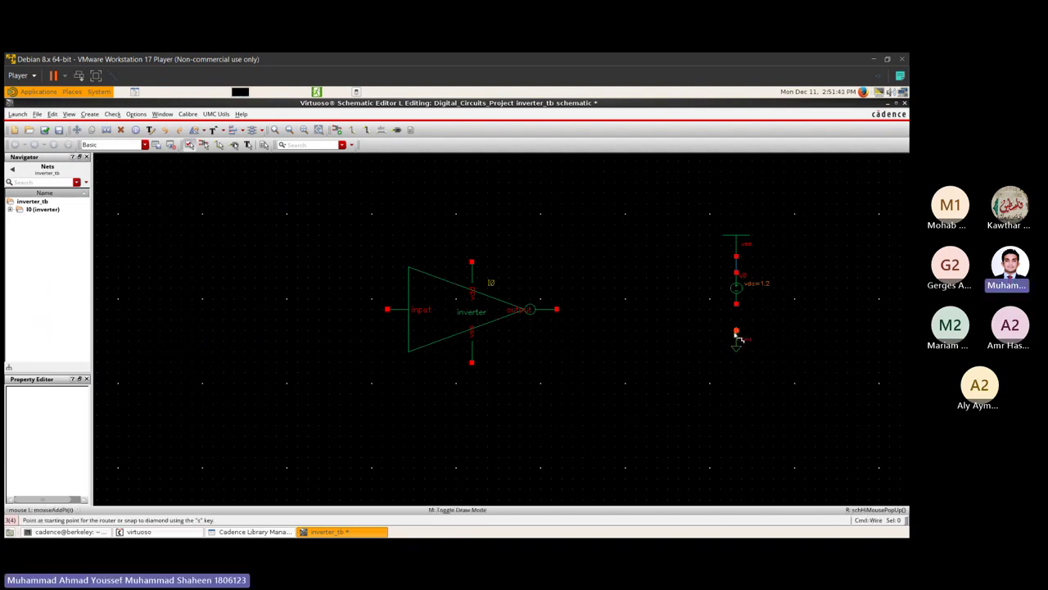
{"action": "left_click", "coordinate": [736, 329]}
{"action": "left_click", "coordinate": [736, 304]}
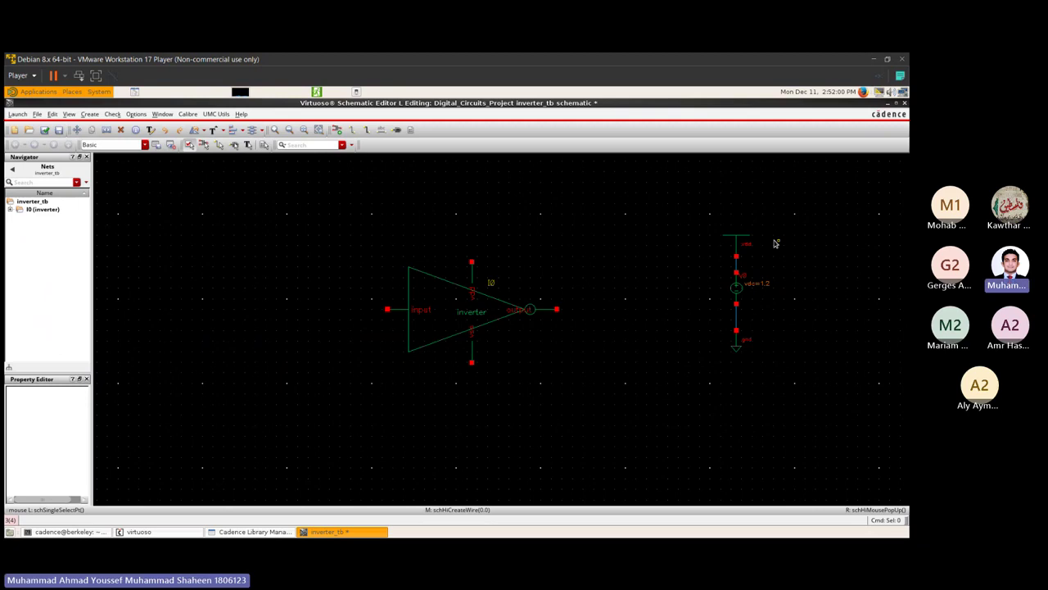
Copy the vdd symbol above the inverter and wire it to the inverter's top pin.
{"action": "left_click", "coordinate": [739, 239]}
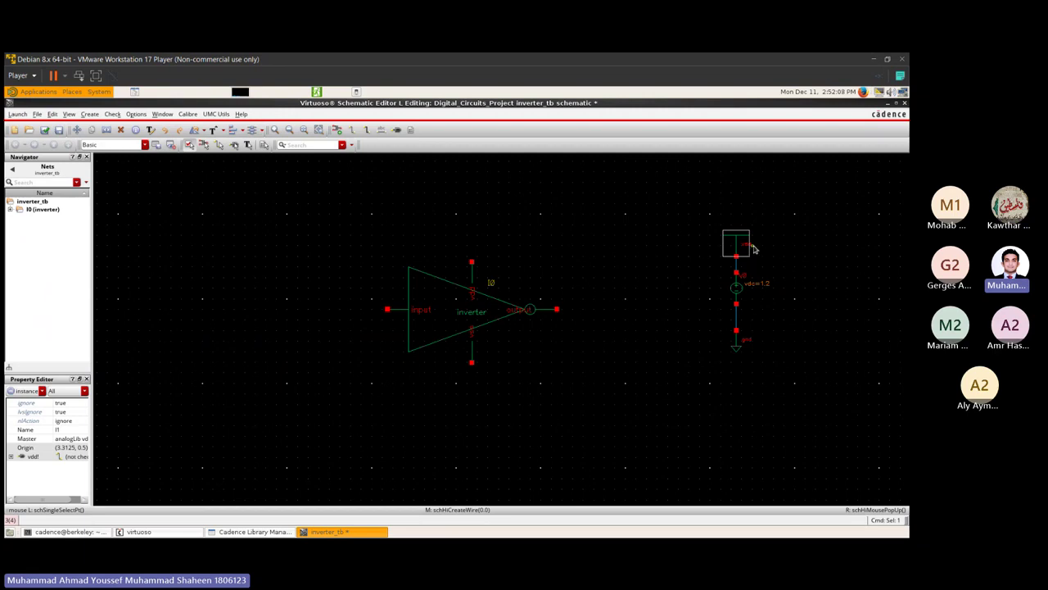
{"action": "key", "text": "c"}
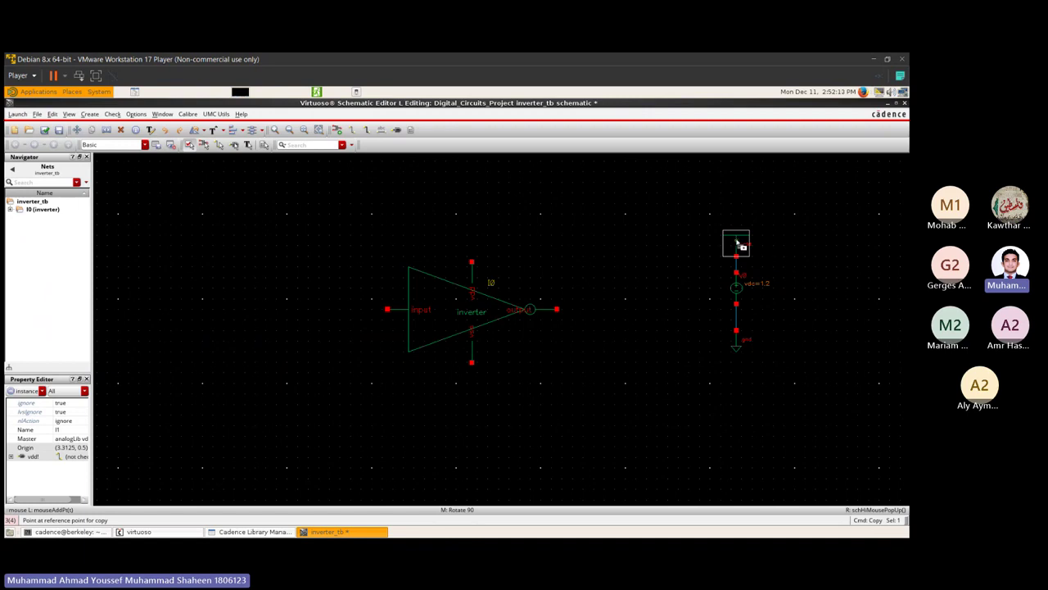
{"action": "left_click", "coordinate": [737, 243]}
{"action": "left_click", "coordinate": [471, 236]}
{"action": "key", "text": "Escape"}
{"action": "scroll", "coordinate": [473, 262], "scroll_direction": "up", "scroll_amount": 2}
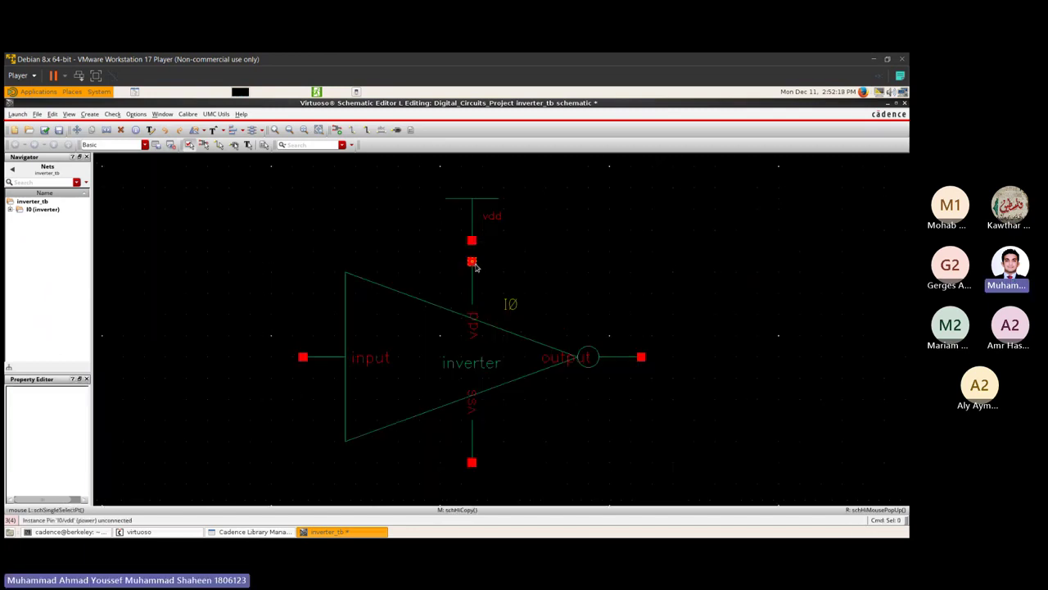
{"action": "key", "text": "w"}
{"action": "left_click", "coordinate": [471, 240]}
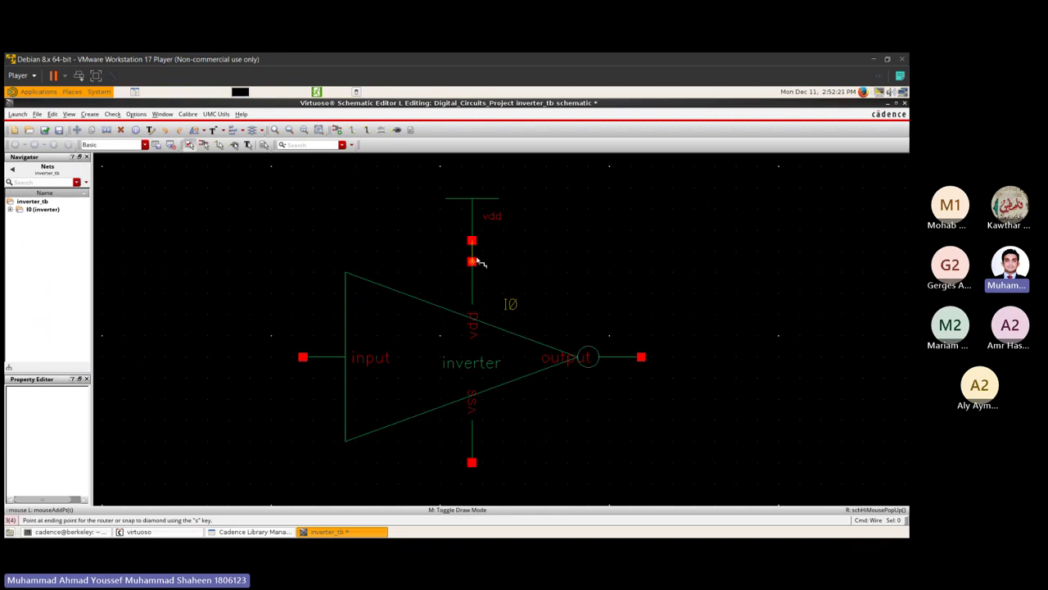
{"action": "left_click", "coordinate": [473, 261]}
{"action": "key", "text": "Escape"}
Copy the ground symbol below the inverter to connect its bottom pin.
{"action": "scroll", "coordinate": [642, 297], "scroll_direction": "down", "scroll_amount": 2}
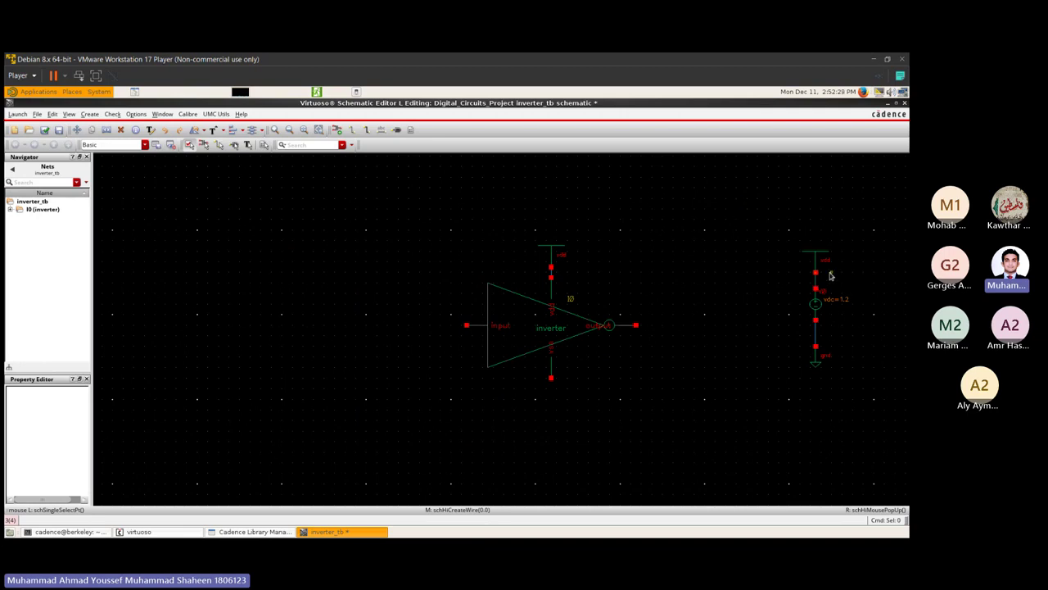
{"action": "scroll", "coordinate": [859, 308], "scroll_direction": "up", "scroll_amount": 3, "text": "ctrl"}
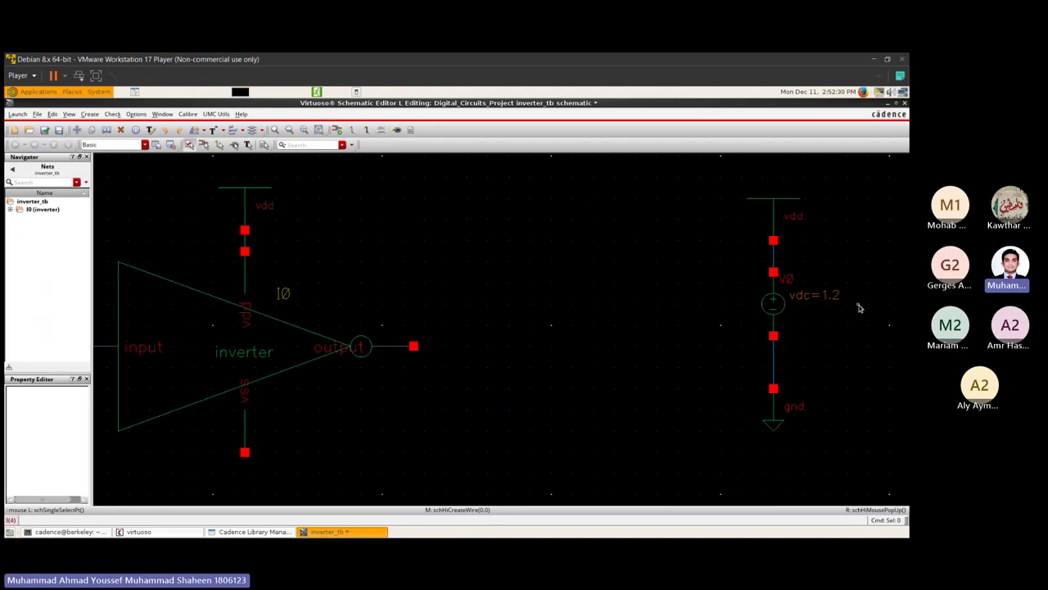
{"action": "scroll", "coordinate": [858, 308], "scroll_direction": "down", "scroll_amount": 3, "text": "ctrl"}
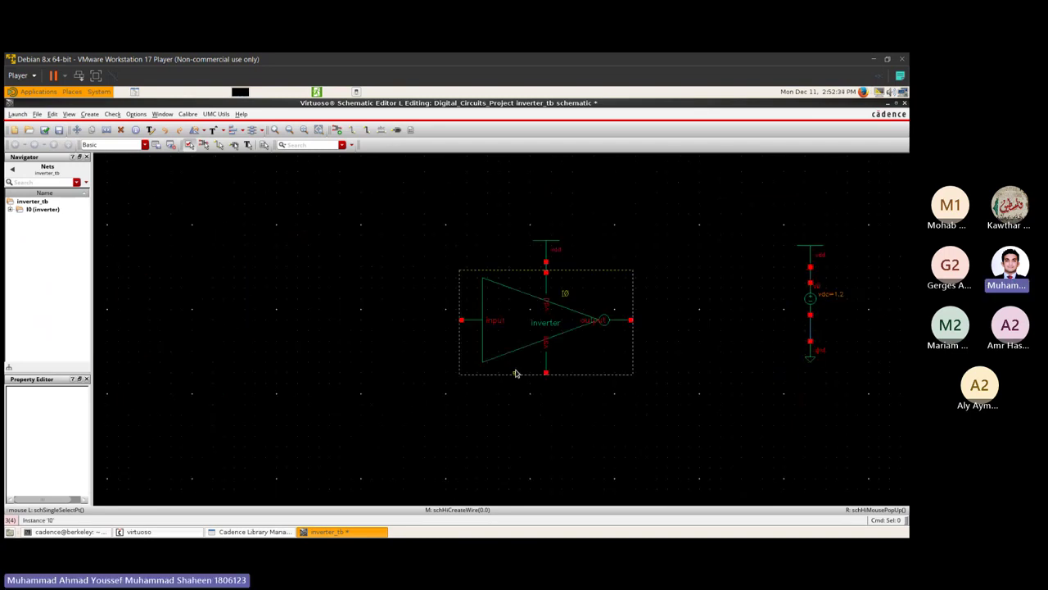
{"action": "left_click", "coordinate": [814, 360]}
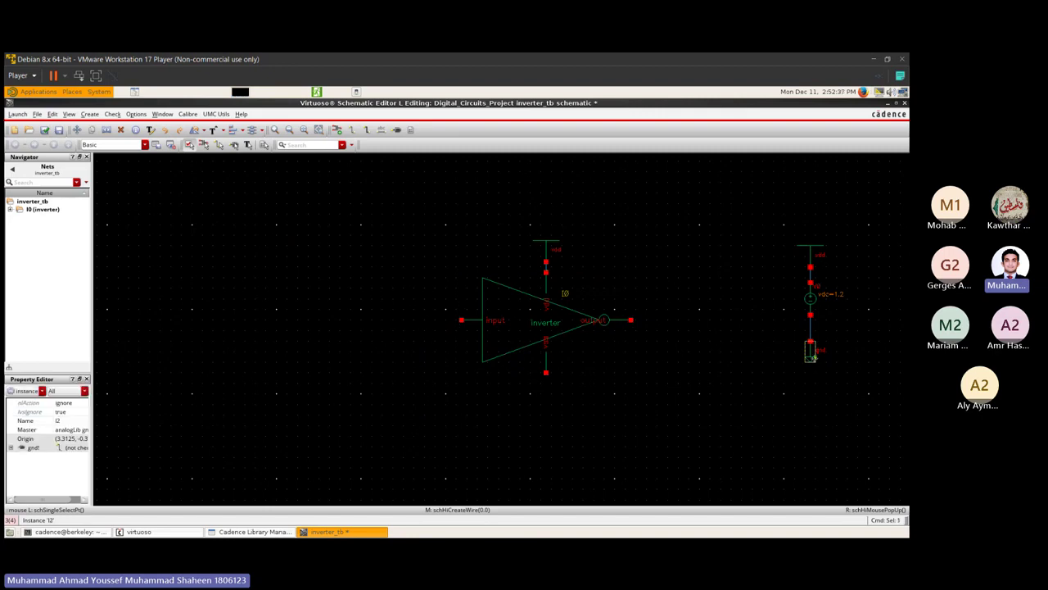
{"action": "key", "text": "c"}
{"action": "left_click", "coordinate": [811, 352]}
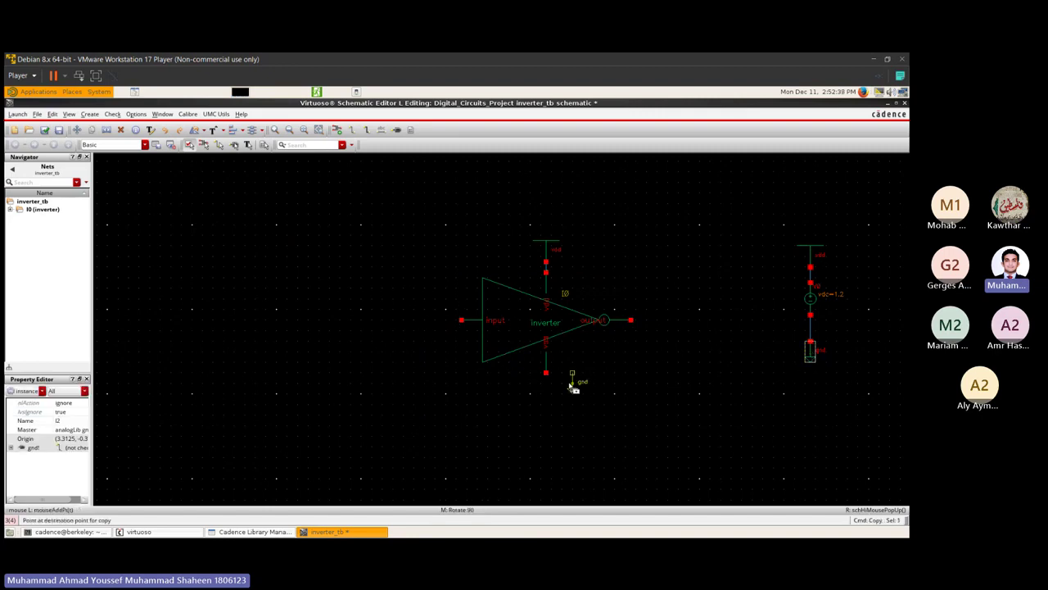
{"action": "left_click", "coordinate": [546, 400]}
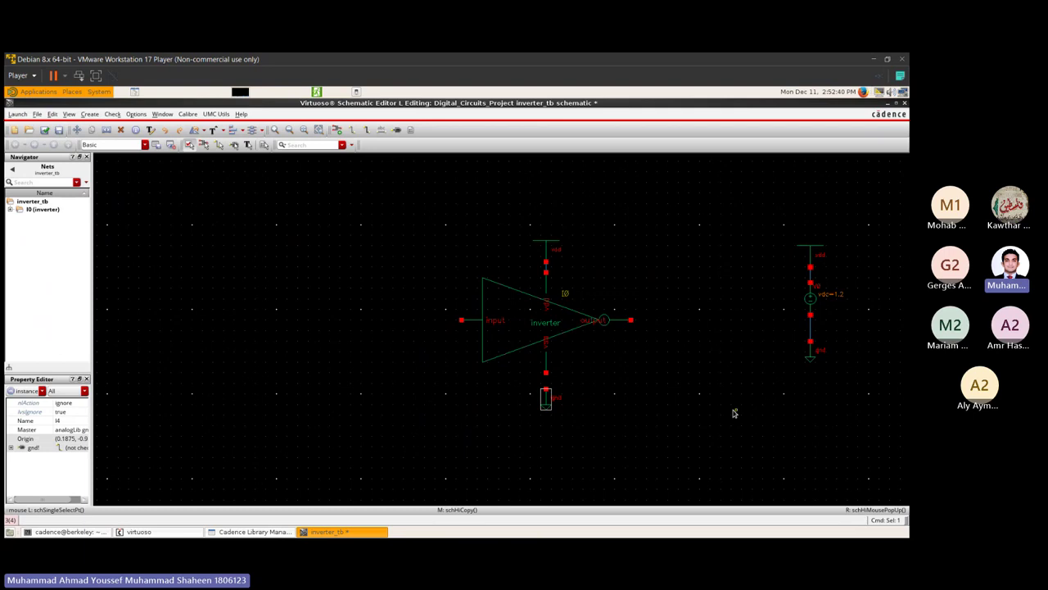
{"action": "key", "text": "w"}
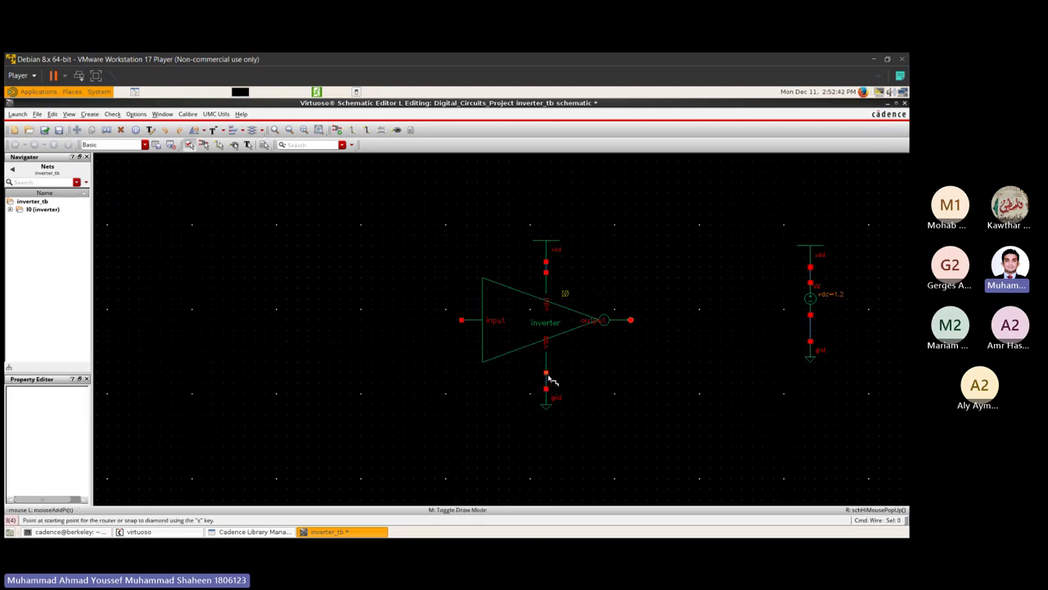
{"action": "key", "text": "Escape"}
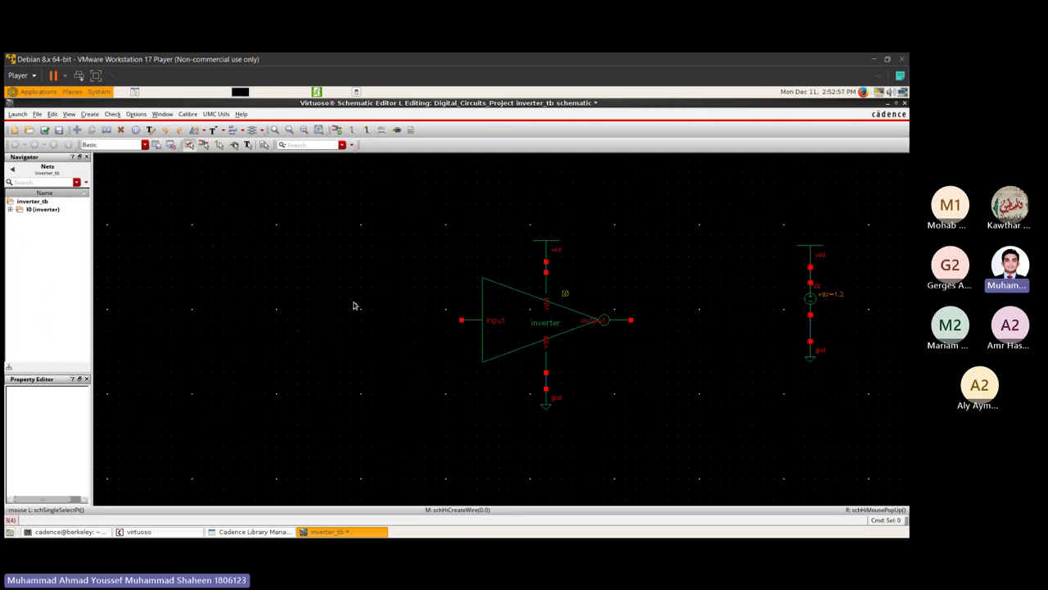
{"action": "key", "text": "i"}
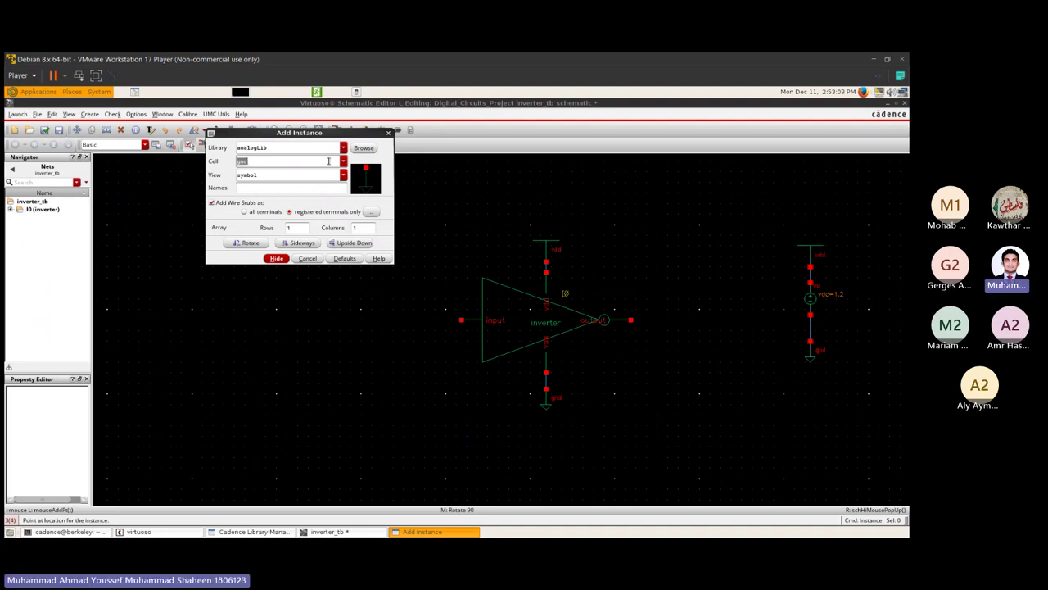
Choose the vsource cell with a pulse source type.
{"action": "type", "text": "vsource"}
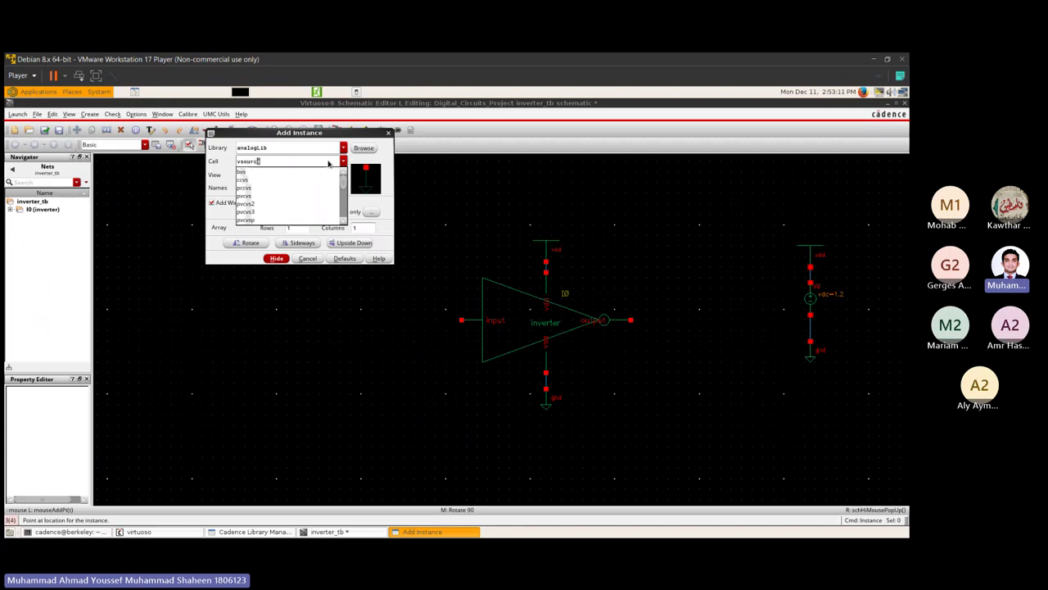
{"action": "left_click", "coordinate": [243, 174]}
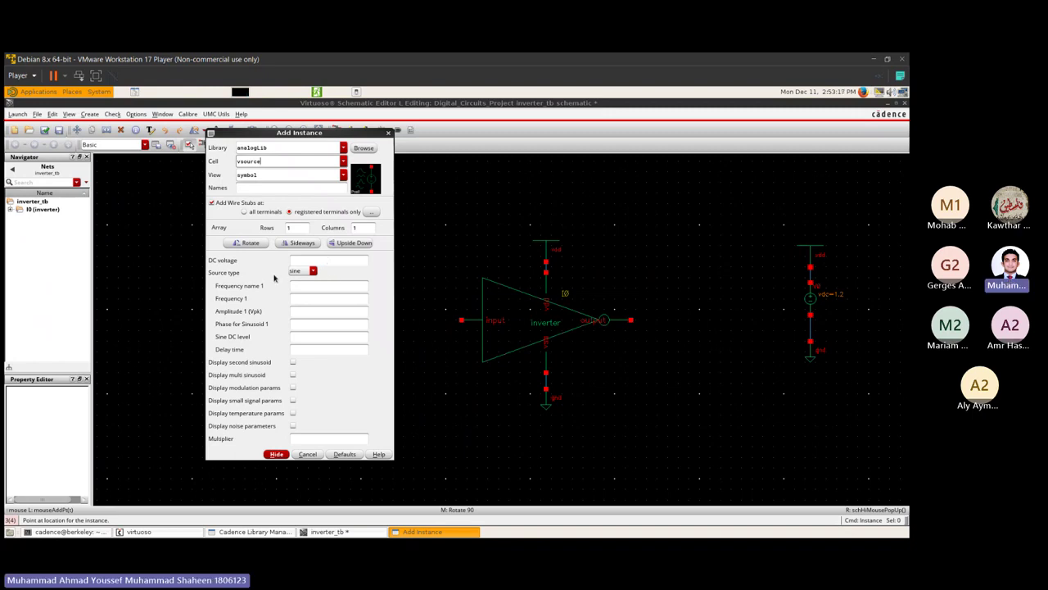
{"action": "left_click", "coordinate": [305, 272]}
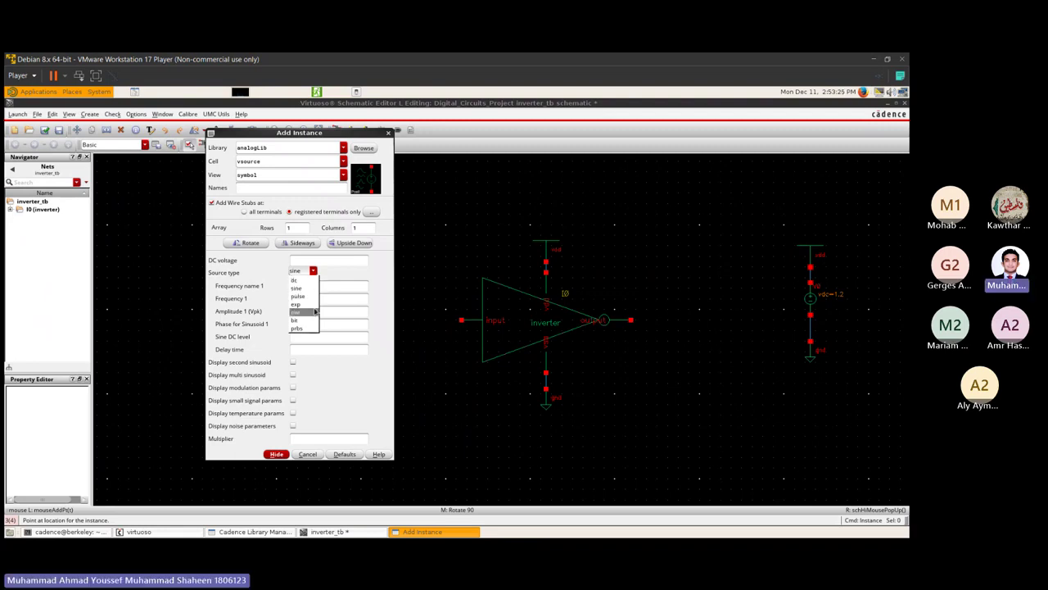
{"action": "left_click", "coordinate": [307, 296]}
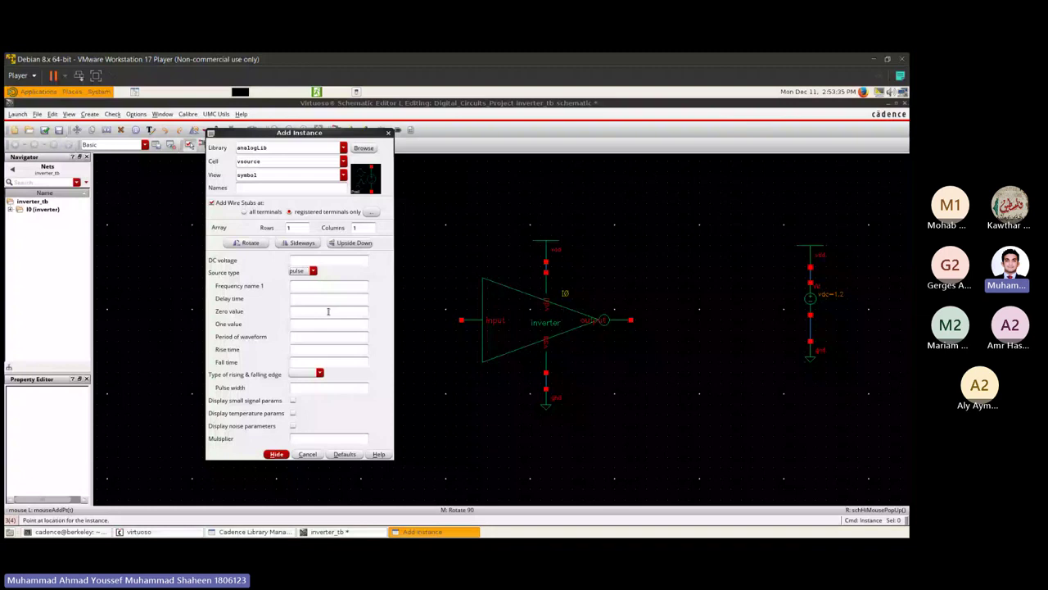
Set the pulse levels to 0 V and 1.2 V with a 1n s period.
{"action": "left_click", "coordinate": [327, 311]}
{"action": "type", "text": "0 V"}
{"action": "left_click", "coordinate": [310, 324]}
{"action": "type", "text": "1.2 V"}
{"action": "key", "text": "Tab"}
{"action": "type", "text": "1n s"}
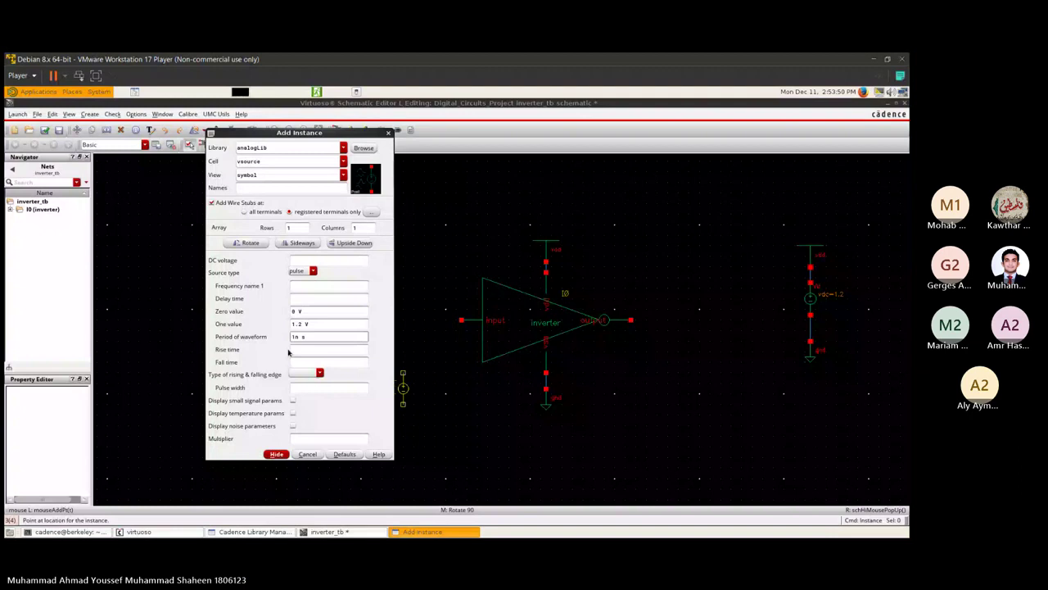
Set pulse width 0.5n and rise and fall times of 1p.
{"action": "left_click", "coordinate": [316, 388]}
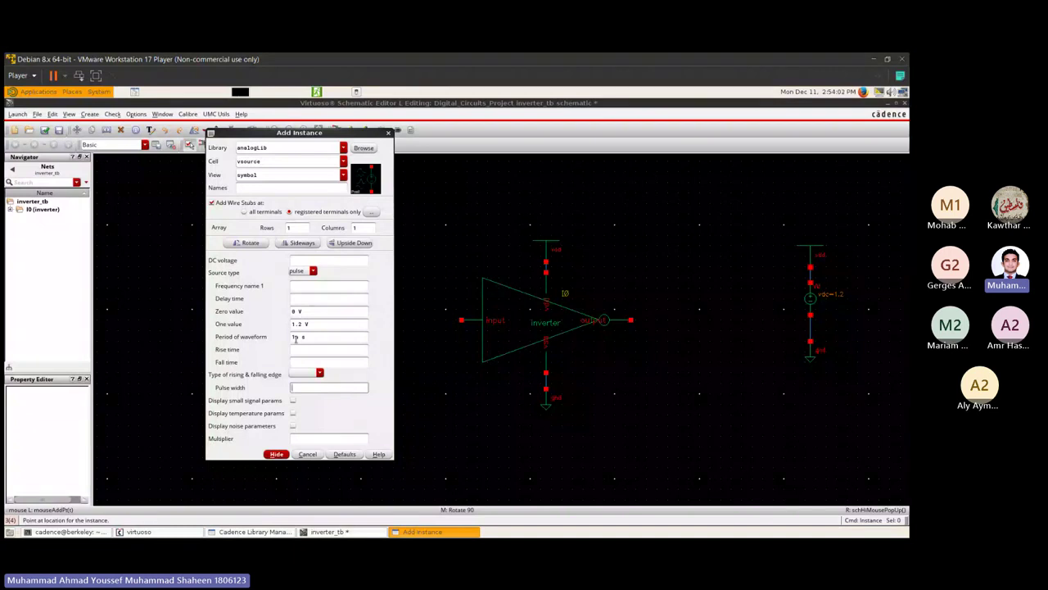
{"action": "type", "text": "0.5n"}
{"action": "key", "text": "Tab"}
{"action": "left_click", "coordinate": [305, 351]}
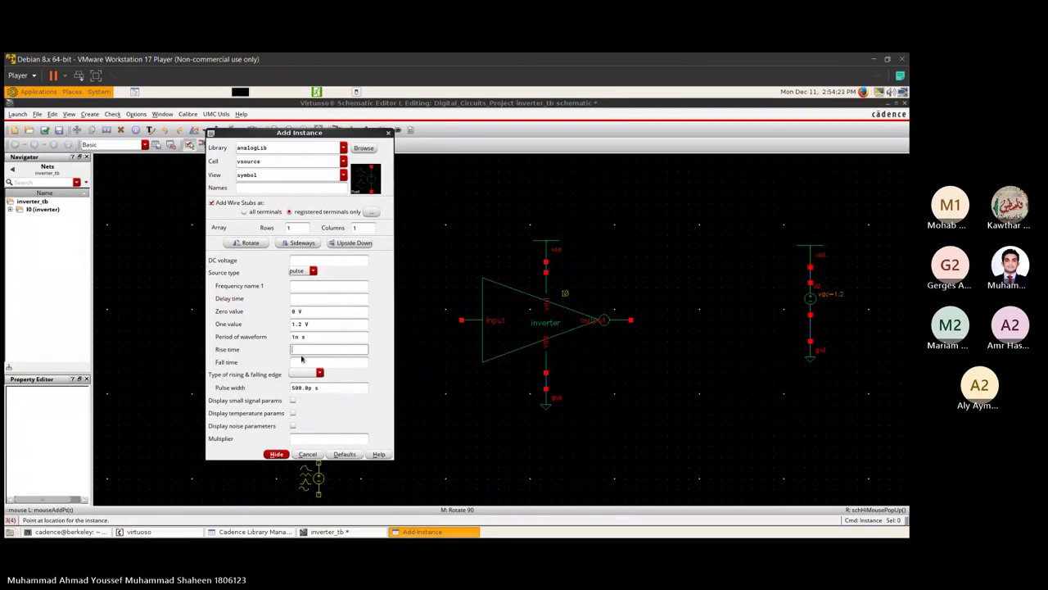
{"action": "type", "text": "1p"}
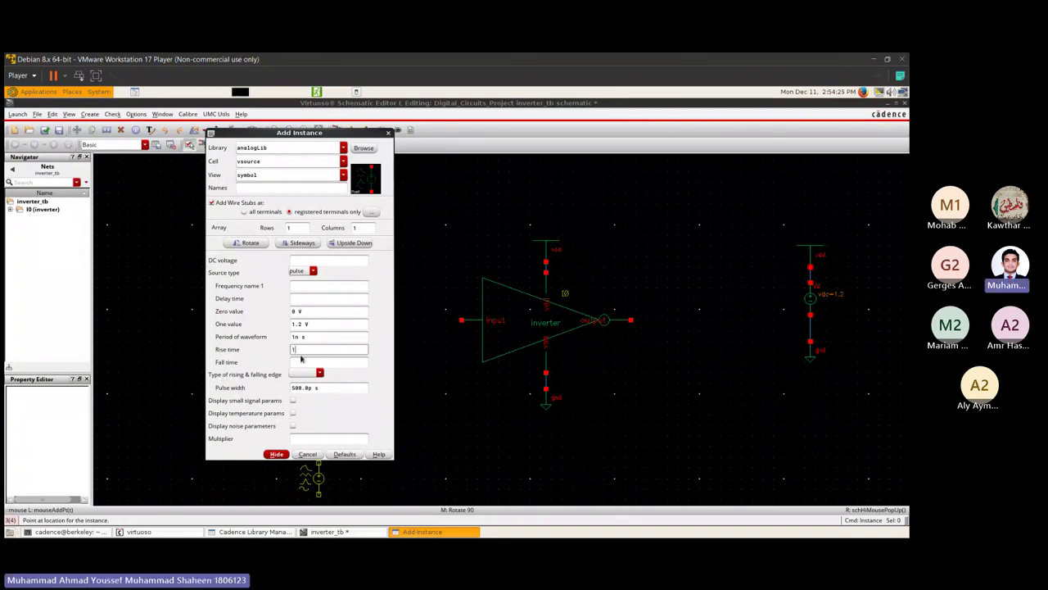
{"action": "left_click", "coordinate": [302, 360]}
{"action": "type", "text": "1p s"}
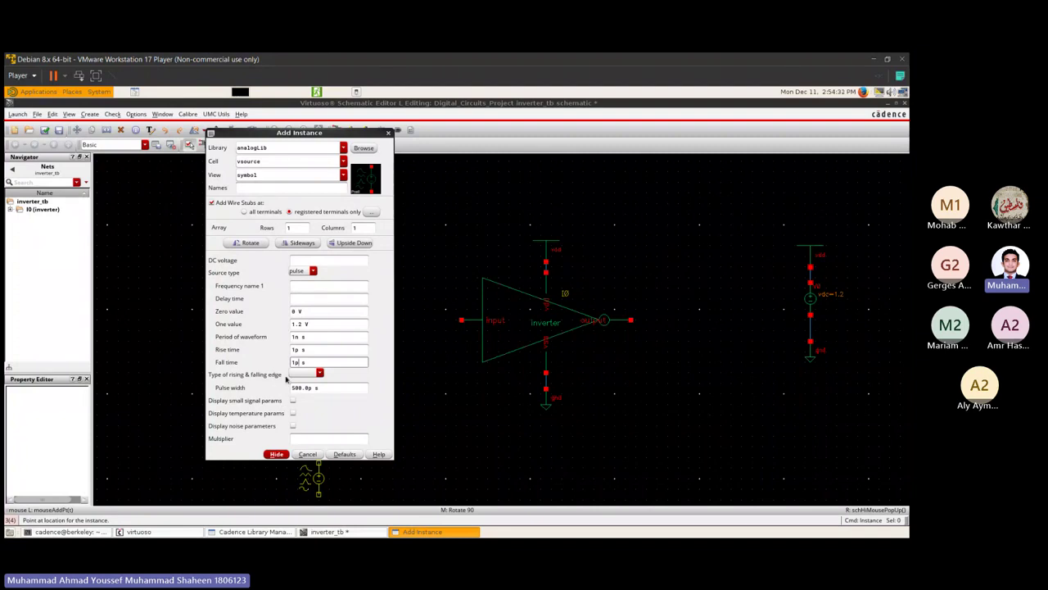
Place pulse source V1 left of the inverter and wire its top pin to the inverter input.
{"action": "left_click", "coordinate": [277, 453]}
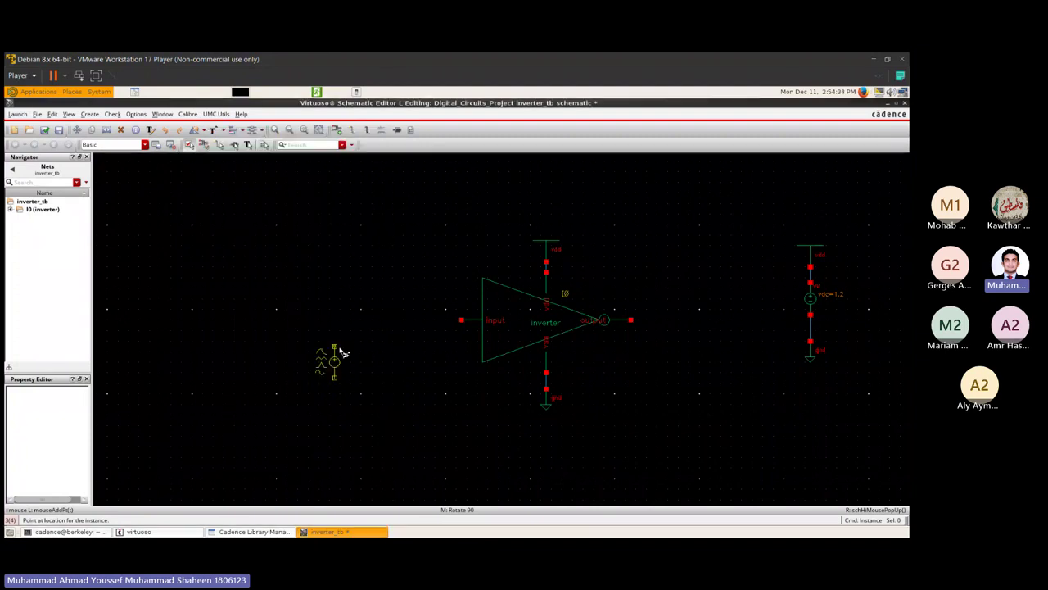
{"action": "left_click", "coordinate": [381, 337]}
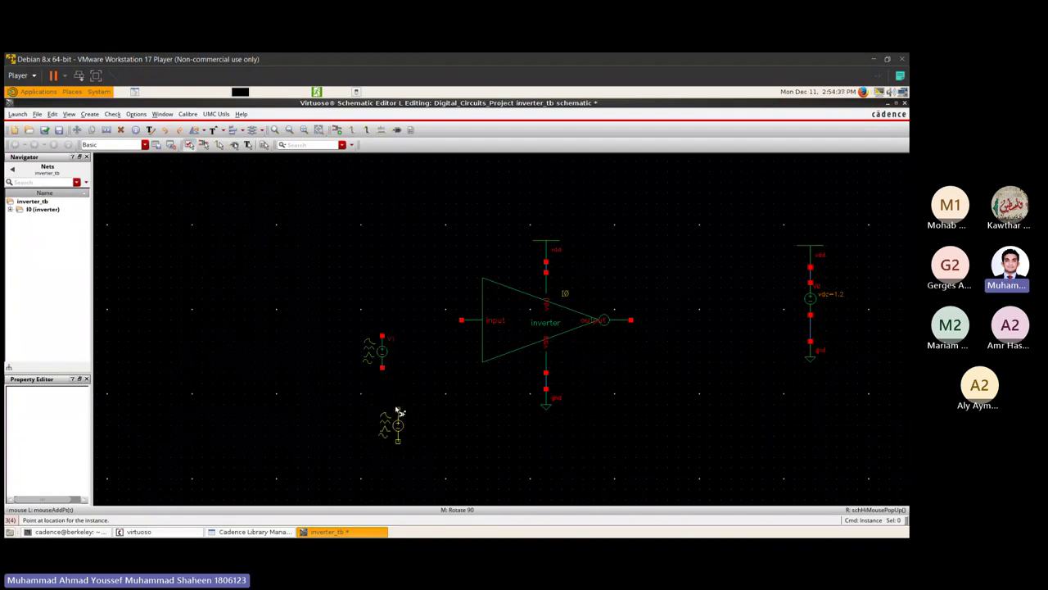
{"action": "key", "text": "Escape"}
{"action": "key", "text": "w"}
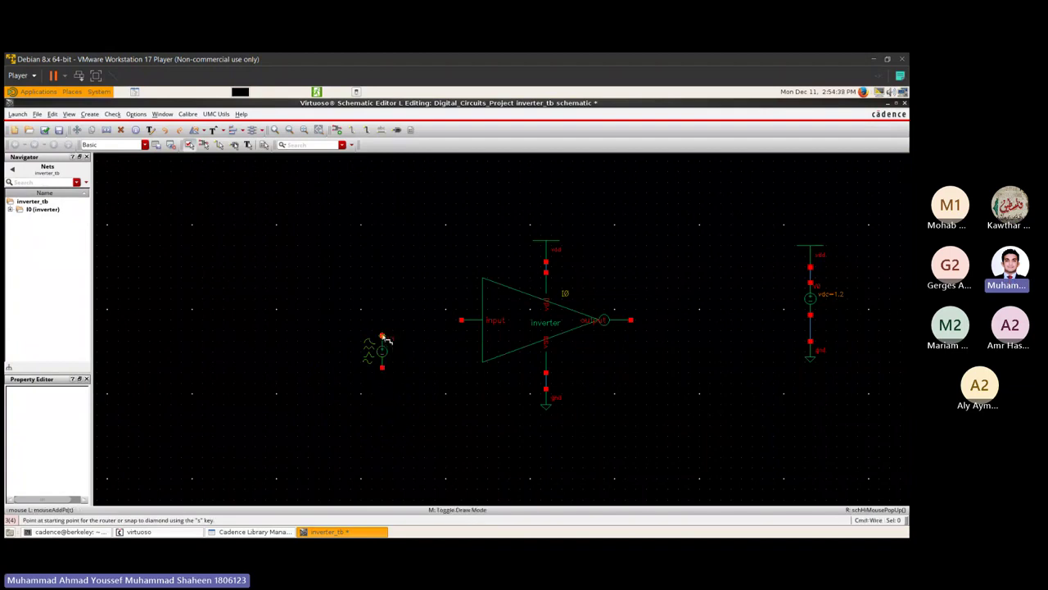
{"action": "left_click", "coordinate": [382, 336]}
{"action": "left_click", "coordinate": [461, 319]}
{"action": "key", "text": "Escape"}
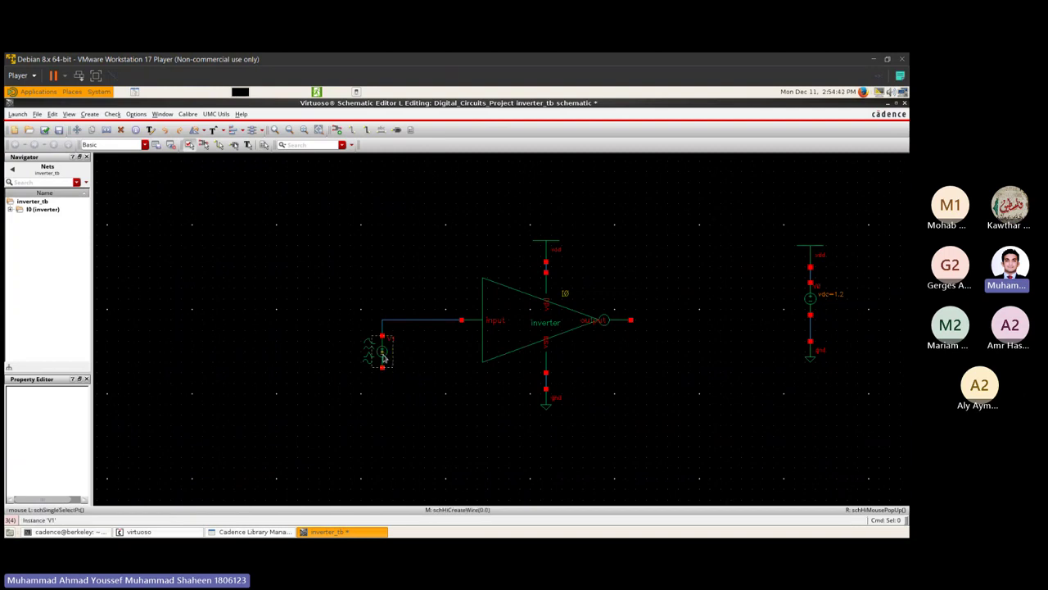
Copy a ground symbol below V1, wire it to V1's bottom pin, and fit the view.
{"action": "left_click", "coordinate": [545, 399]}
{"action": "key", "text": "c"}
{"action": "left_click", "coordinate": [546, 401]}
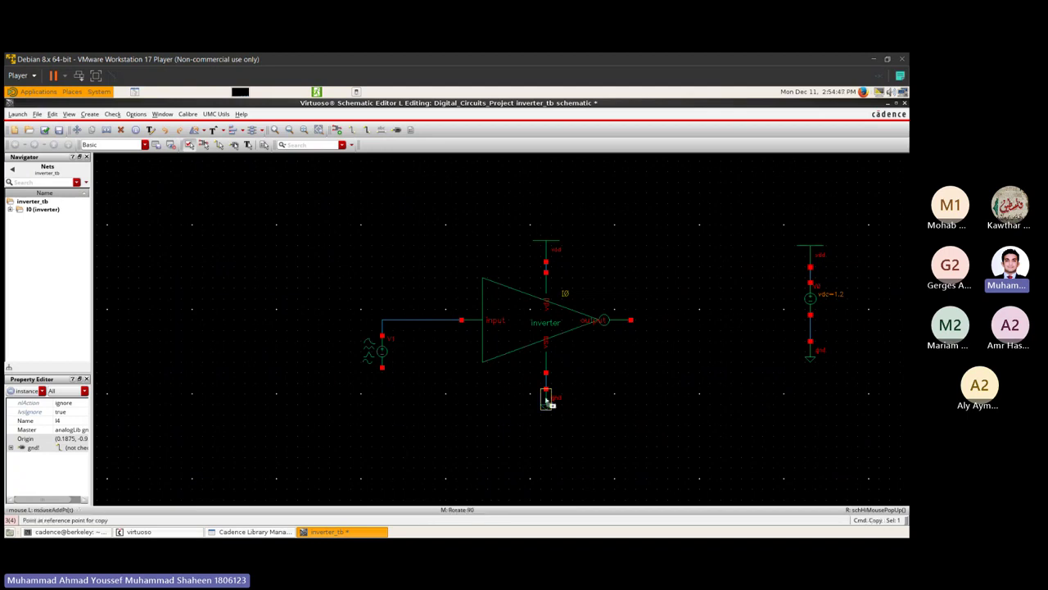
{"action": "left_click", "coordinate": [382, 394]}
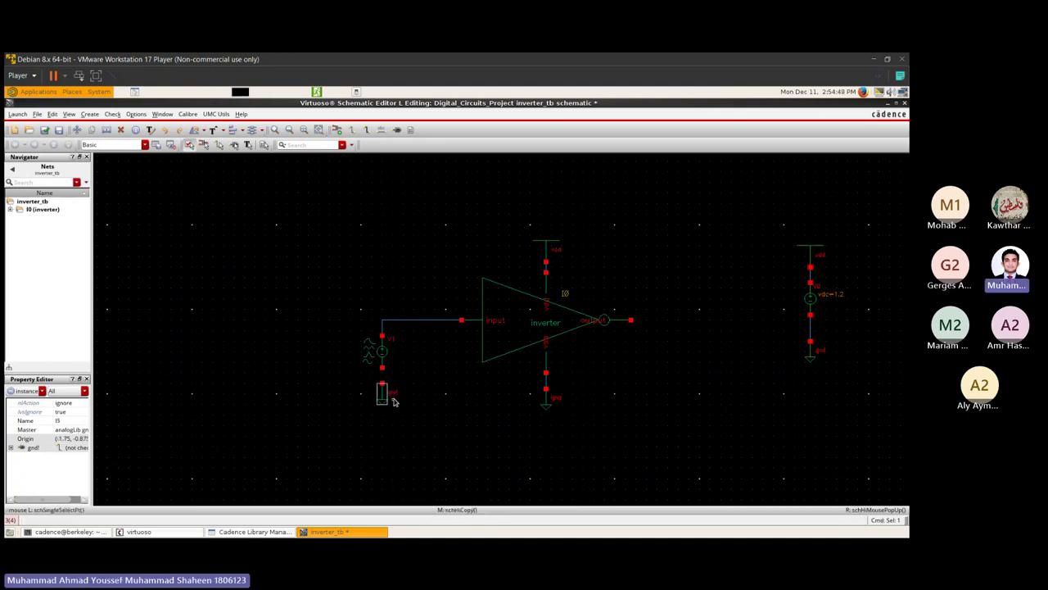
{"action": "scroll", "coordinate": [393, 401], "scroll_direction": "up", "scroll_amount": 2, "text": "ctrl"}
{"action": "key", "text": "w"}
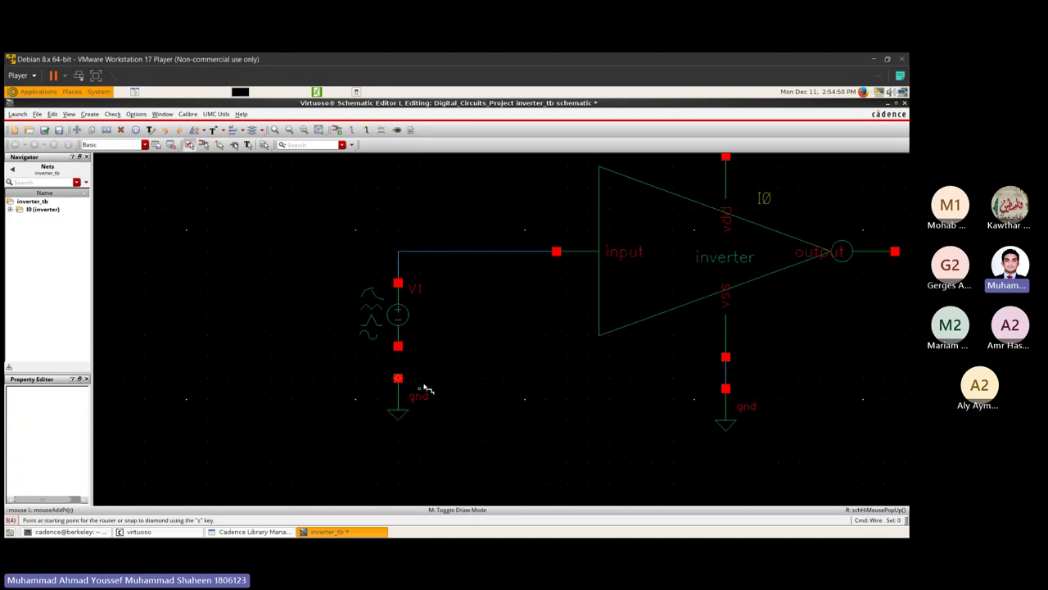
{"action": "left_click", "coordinate": [398, 378]}
{"action": "left_click", "coordinate": [398, 346]}
{"action": "key", "text": "Escape"}
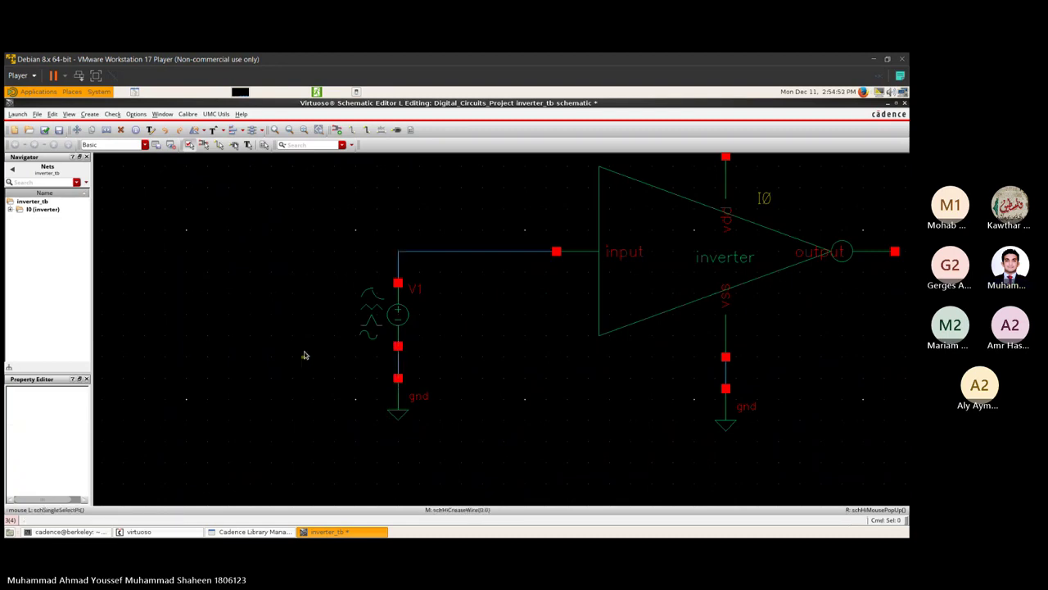
{"action": "key", "text": "f"}
{"action": "left_click", "coordinate": [431, 375]}
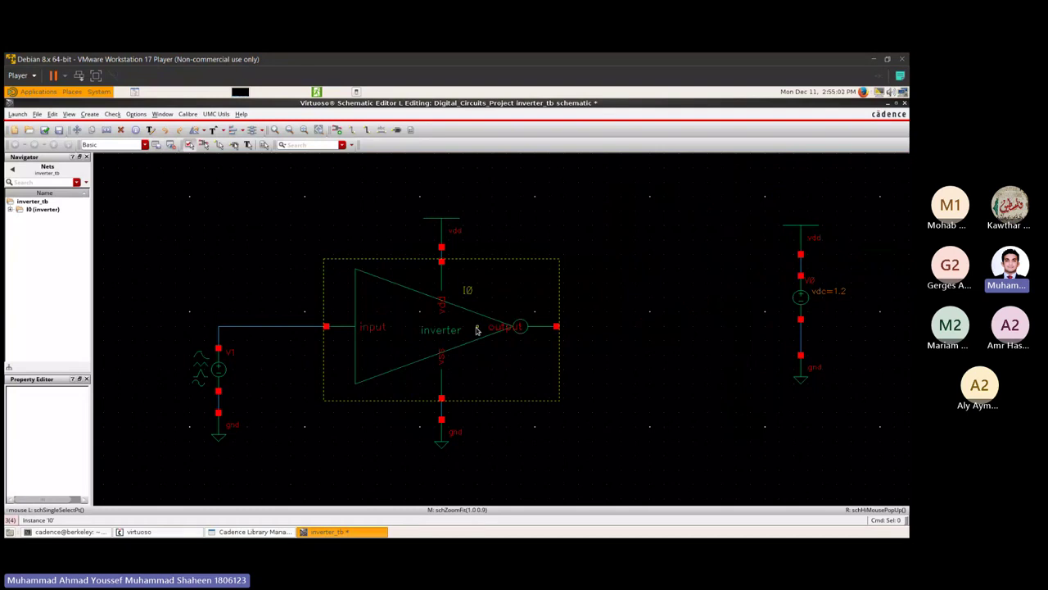
{"action": "left_click", "coordinate": [604, 305]}
Place a cap instance C0 with capacitance 500f right of the inverter output.
{"action": "key", "text": "i"}
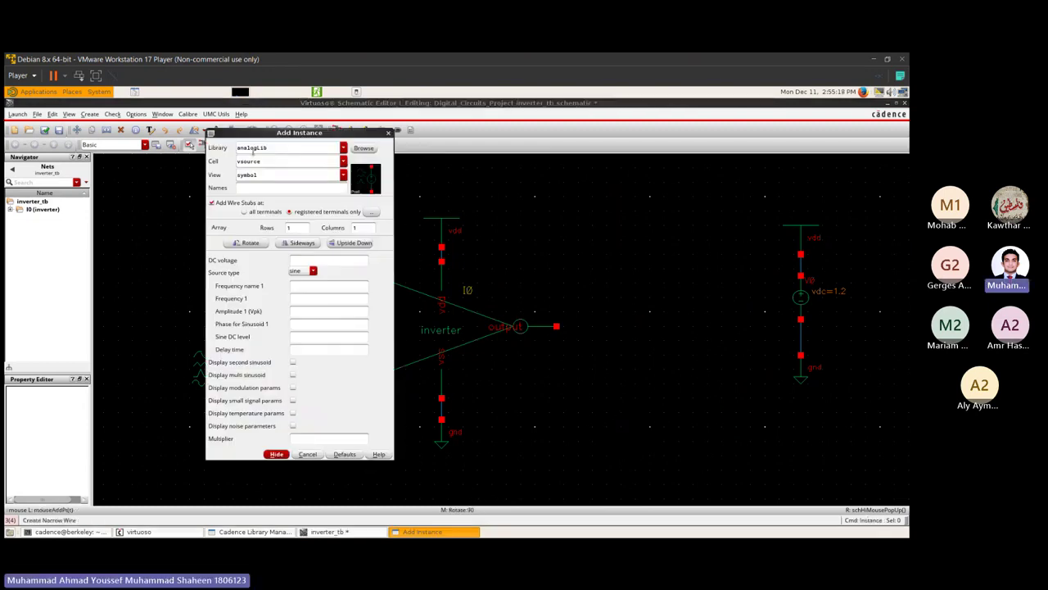
{"action": "double_click", "coordinate": [265, 161]}
{"action": "type", "text": "cap"}
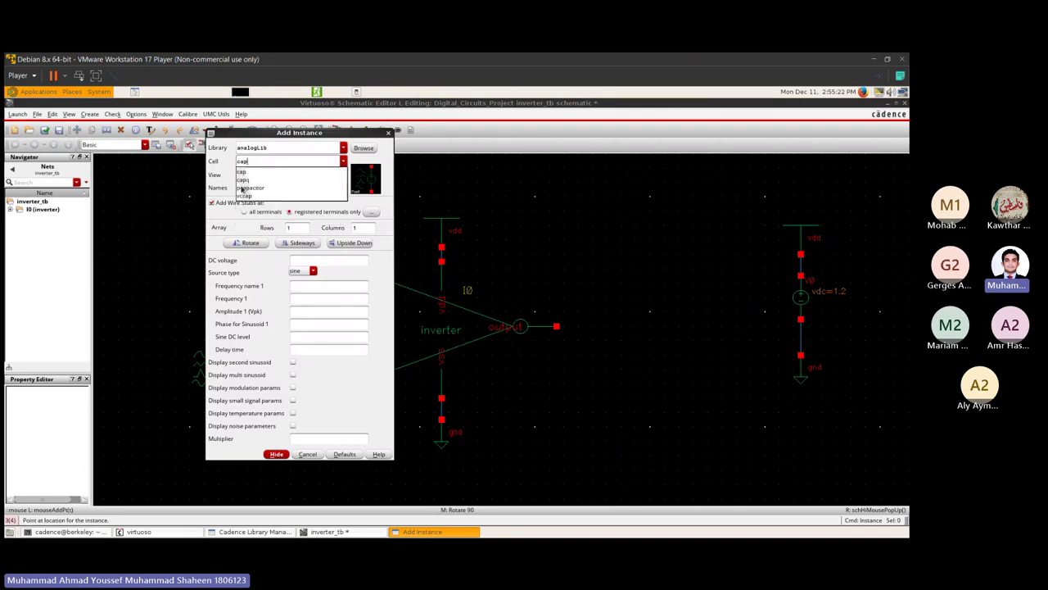
{"action": "left_click", "coordinate": [241, 179]}
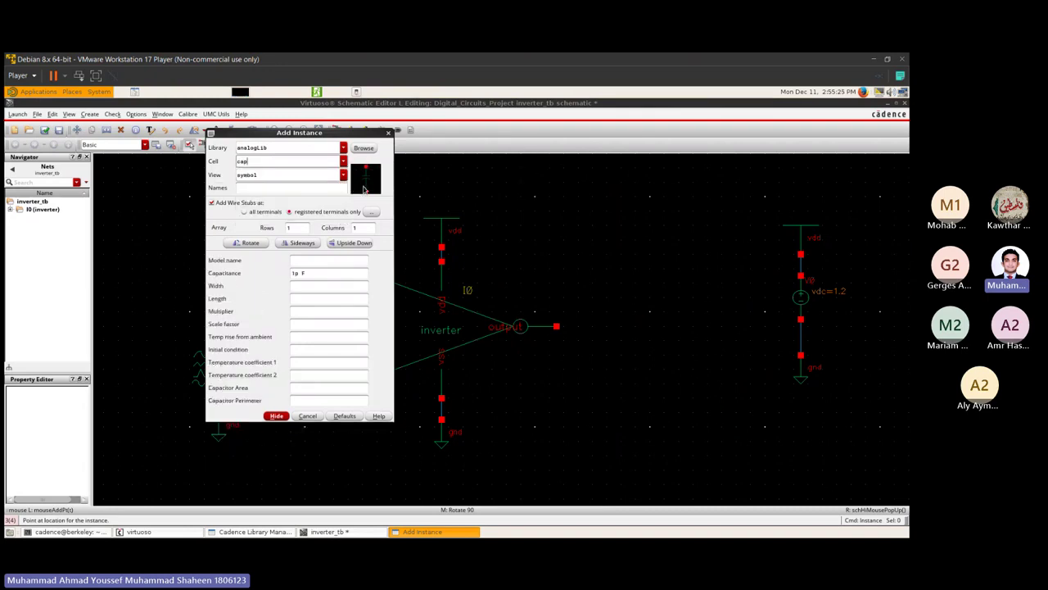
{"action": "triple_click", "coordinate": [325, 273]}
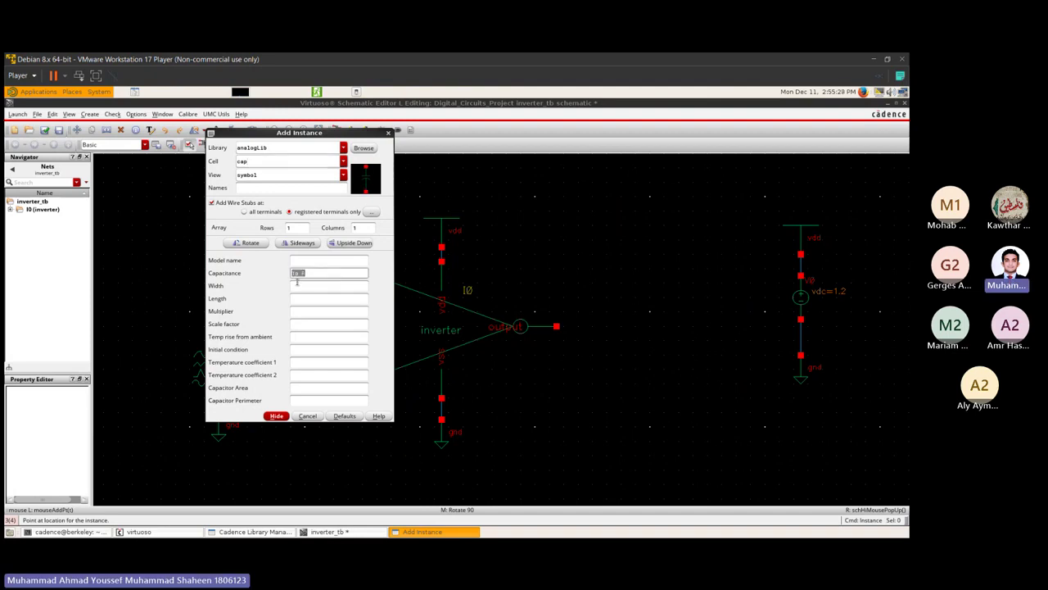
{"action": "type", "text": "6"}
{"action": "type", "text": "00f"}
{"action": "left_click", "coordinate": [278, 417]}
{"action": "left_click", "coordinate": [600, 341]}
{"action": "key", "text": "Escape"}
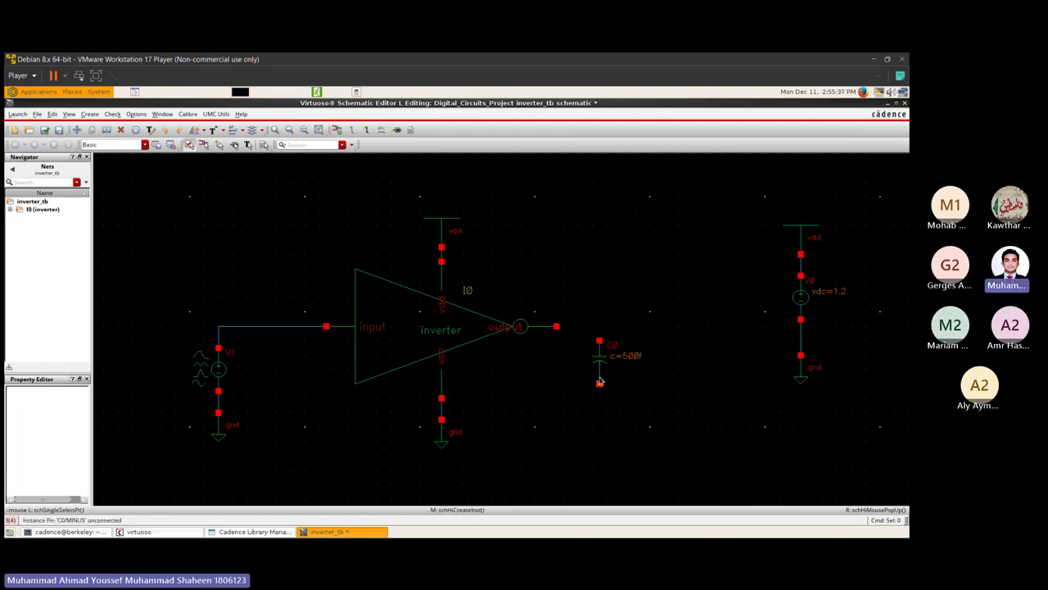
Wire the inverter output pin to C0's top pin.
{"action": "key", "text": "w"}
{"action": "left_click", "coordinate": [600, 340]}
{"action": "left_click", "coordinate": [557, 327]}
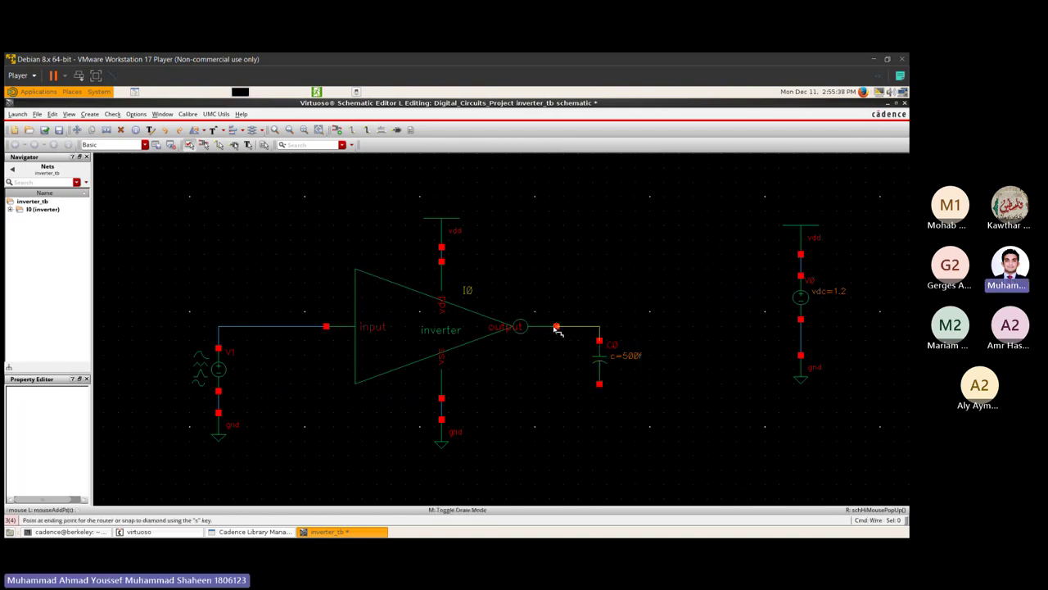
Copy a ground symbol below C0 and wire it to C0's bottom pin.
{"action": "left_click", "coordinate": [440, 442]}
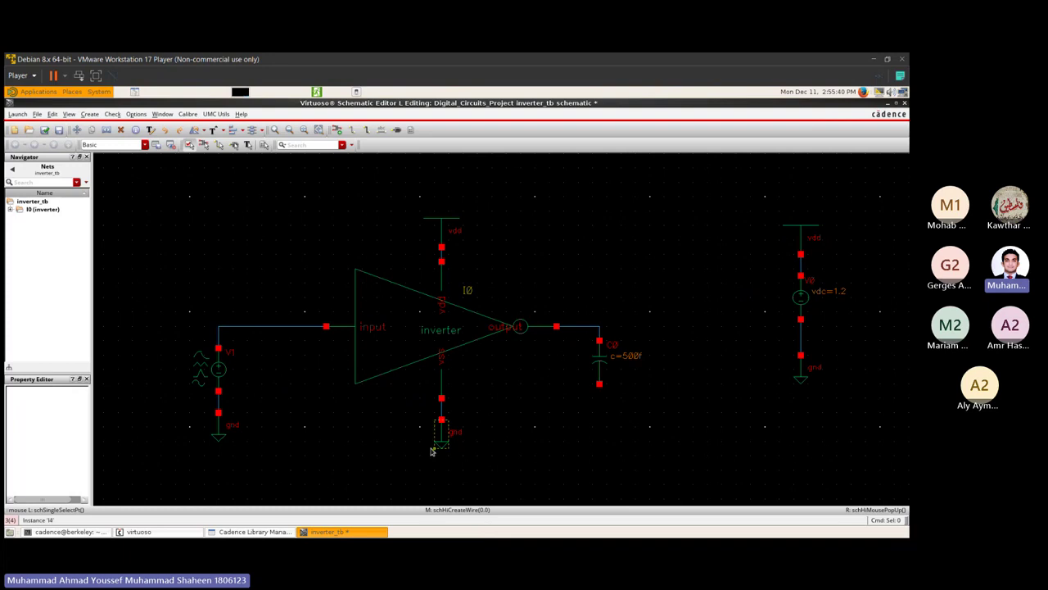
{"action": "key", "text": "c"}
{"action": "left_click", "coordinate": [440, 443]}
{"action": "left_click", "coordinate": [599, 443]}
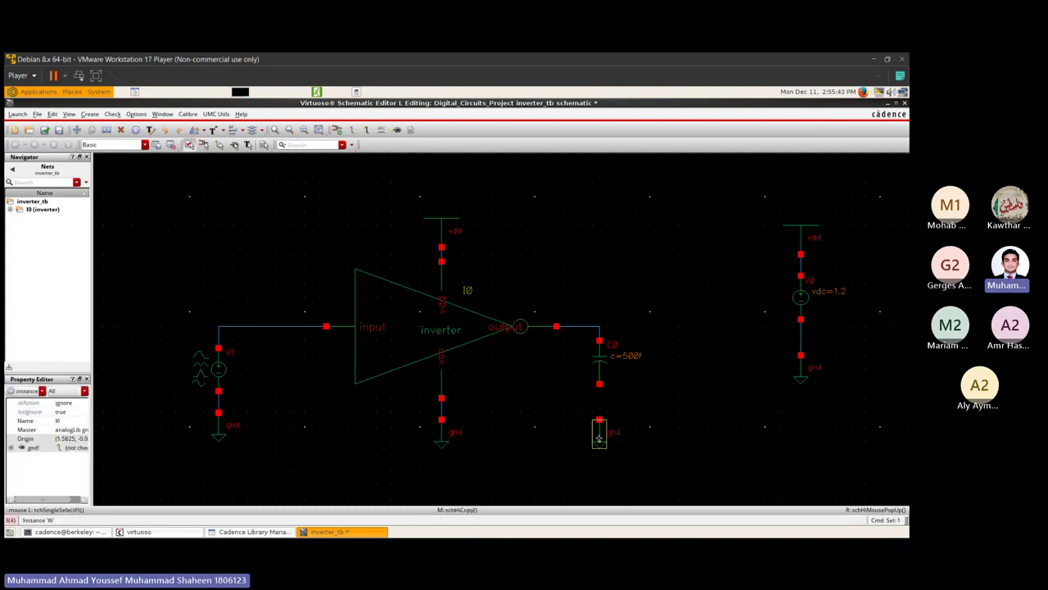
{"action": "key", "text": "w"}
{"action": "left_click", "coordinate": [600, 419]}
{"action": "left_click", "coordinate": [600, 384]}
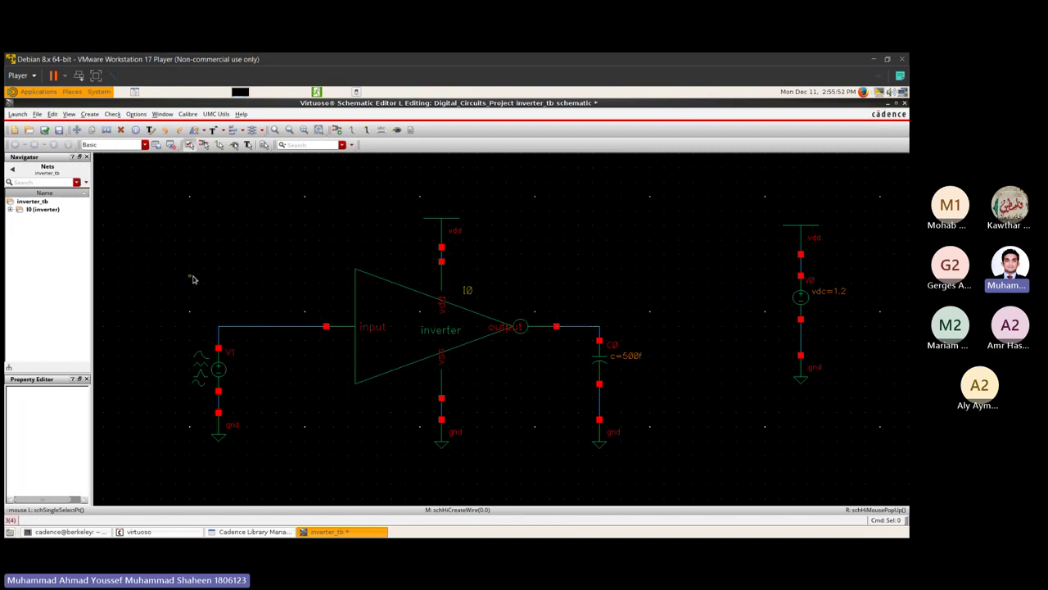
Label the V1-to-inverter wire 'input' and the inverter-to-C0 wire 'output'.
{"action": "key", "text": "l"}
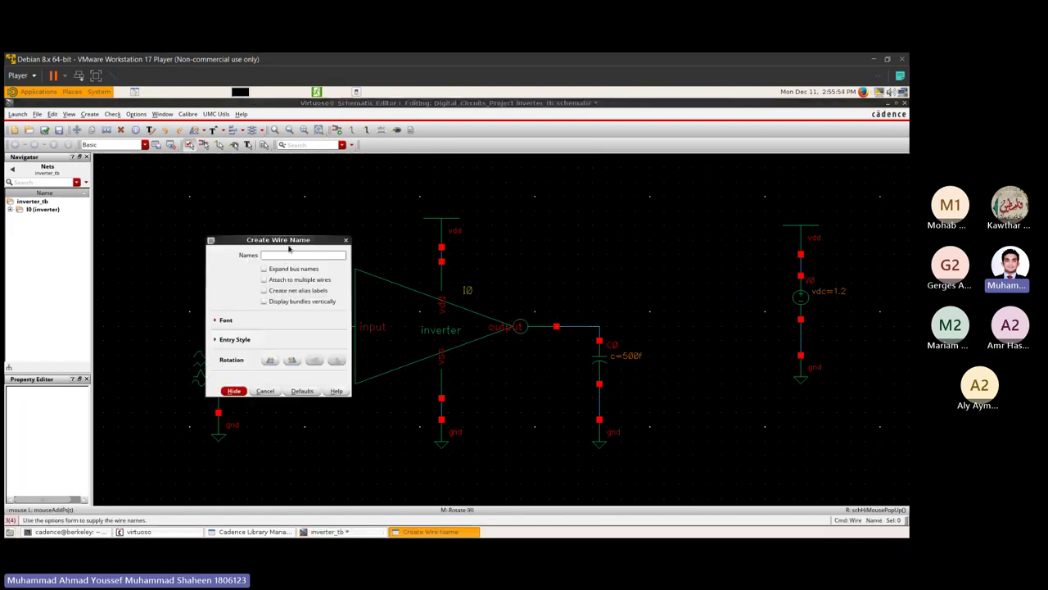
{"action": "type", "text": "inout"}
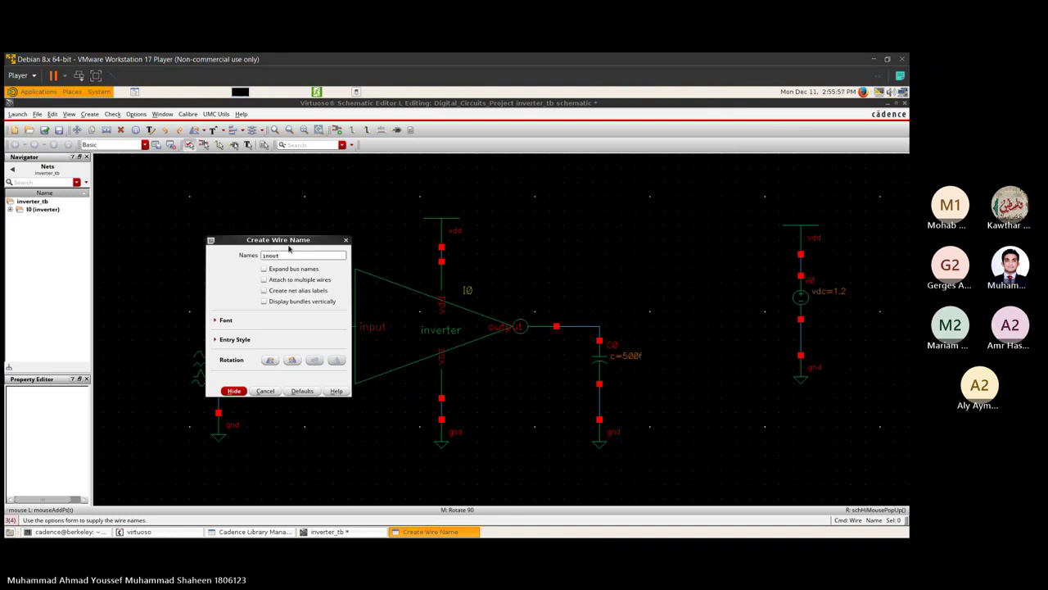
{"action": "key", "text": "BackSpace"}
{"action": "key", "text": "BackSpace"}
{"action": "key", "text": "BackSpace"}
{"action": "type", "text": "put"}
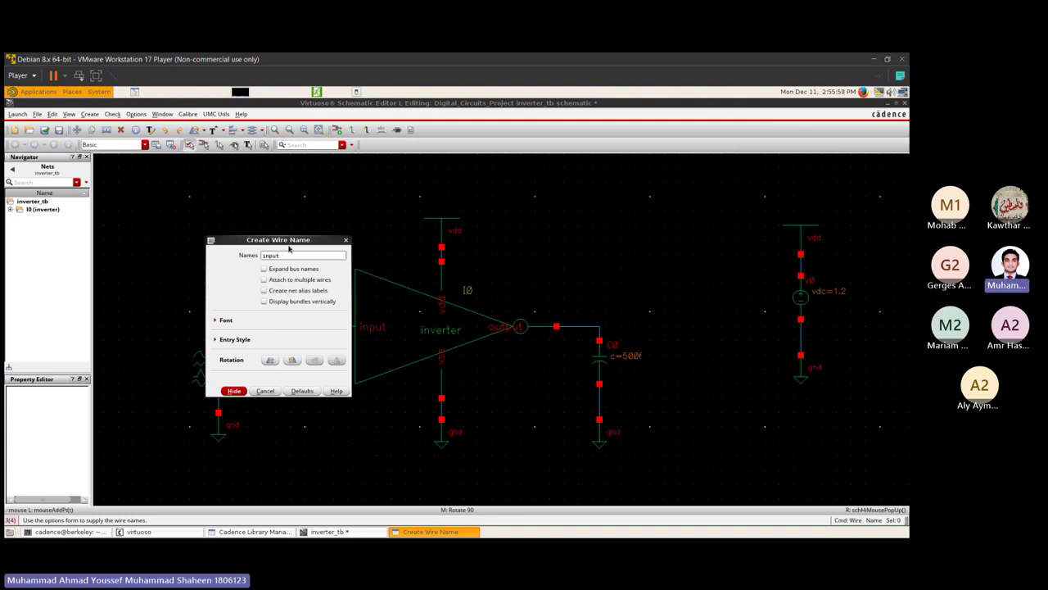
{"action": "type", "text": " output"}
{"action": "double_click", "coordinate": [301, 255]}
{"action": "key", "text": "BackSpace"}
{"action": "key", "text": "Return"}
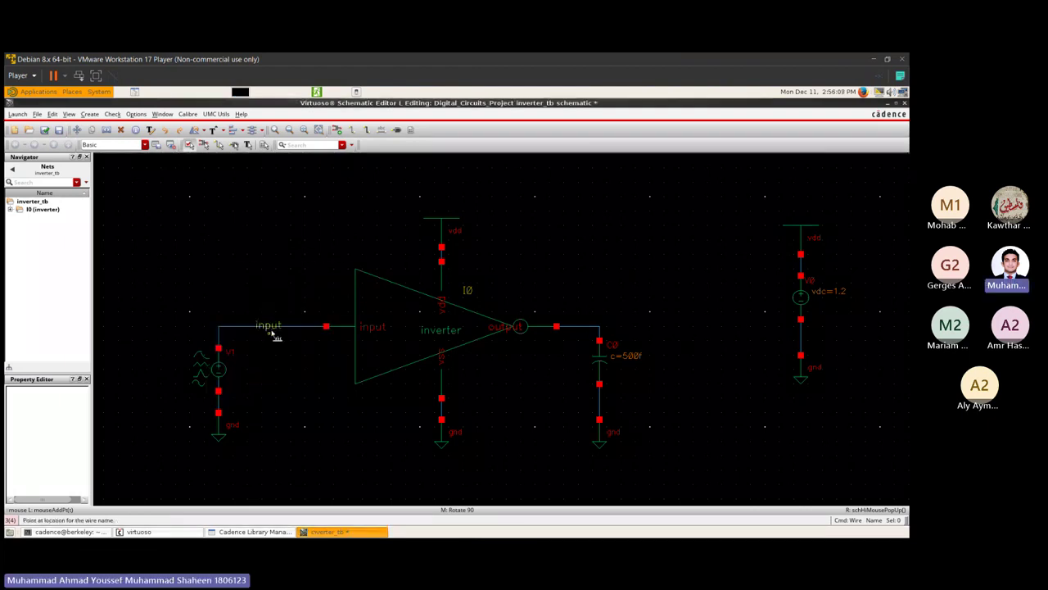
{"action": "left_click", "coordinate": [271, 330]}
{"action": "left_click", "coordinate": [593, 329]}
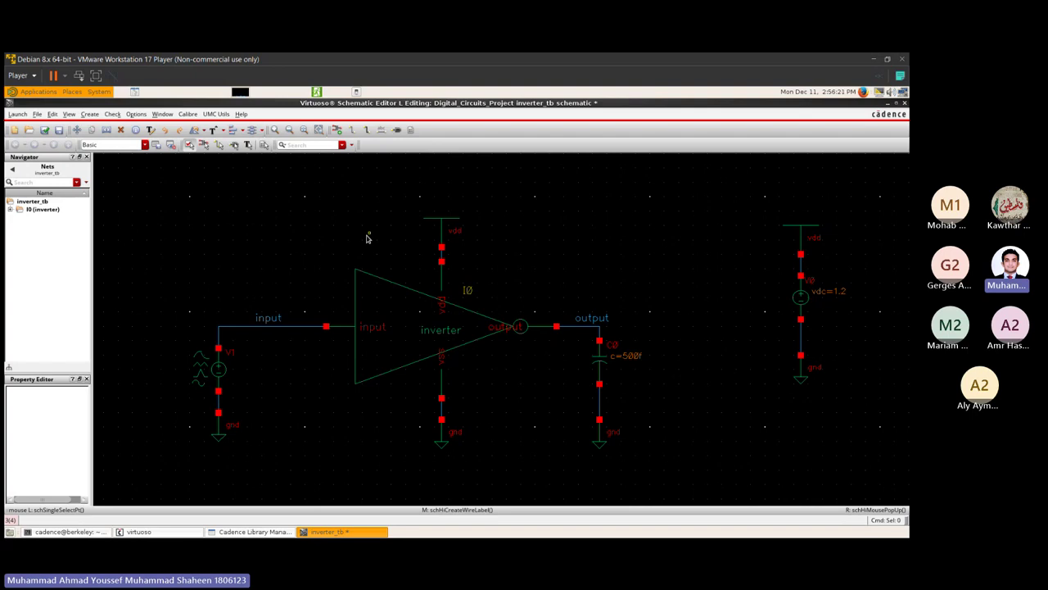
Check and save the schematic, then enable net highlighting to trace the vdd! net.
{"action": "key", "text": "shift+x"}
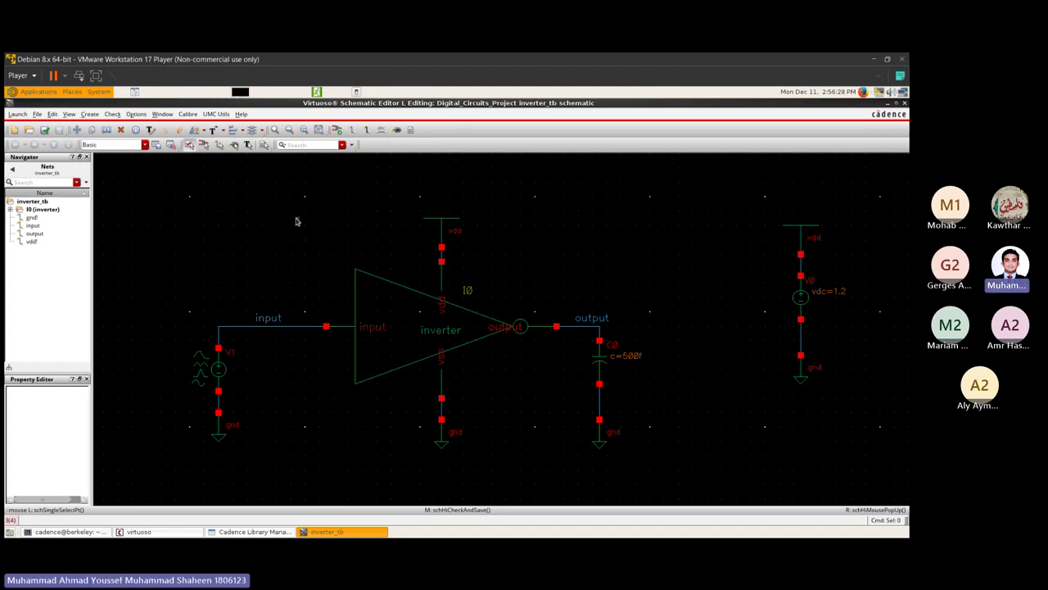
{"action": "left_click", "coordinate": [70, 115]}
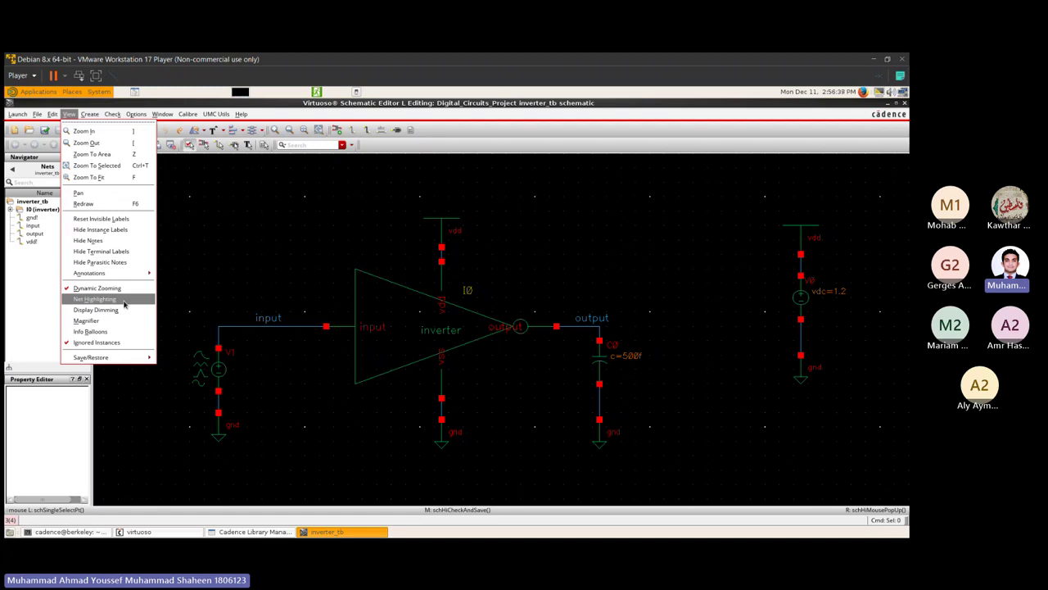
{"action": "left_click", "coordinate": [123, 302]}
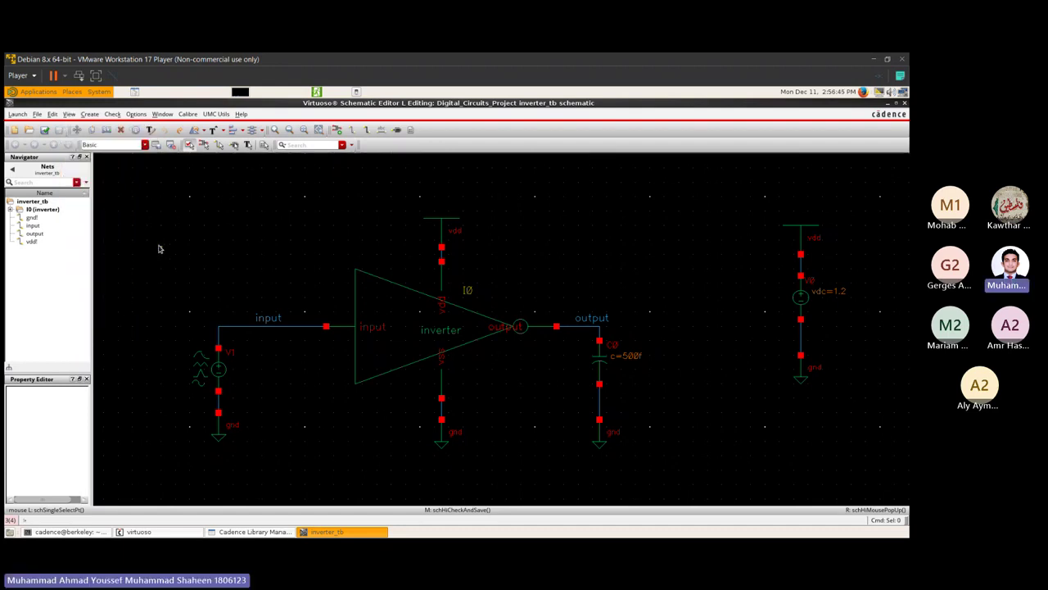
{"action": "mouse_move", "coordinate": [441, 259]}
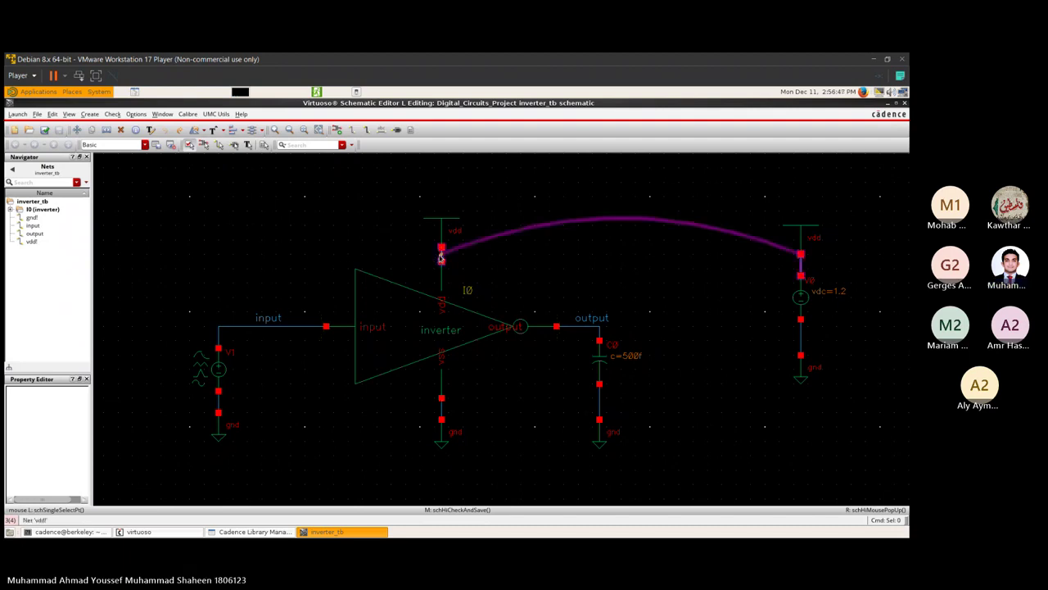
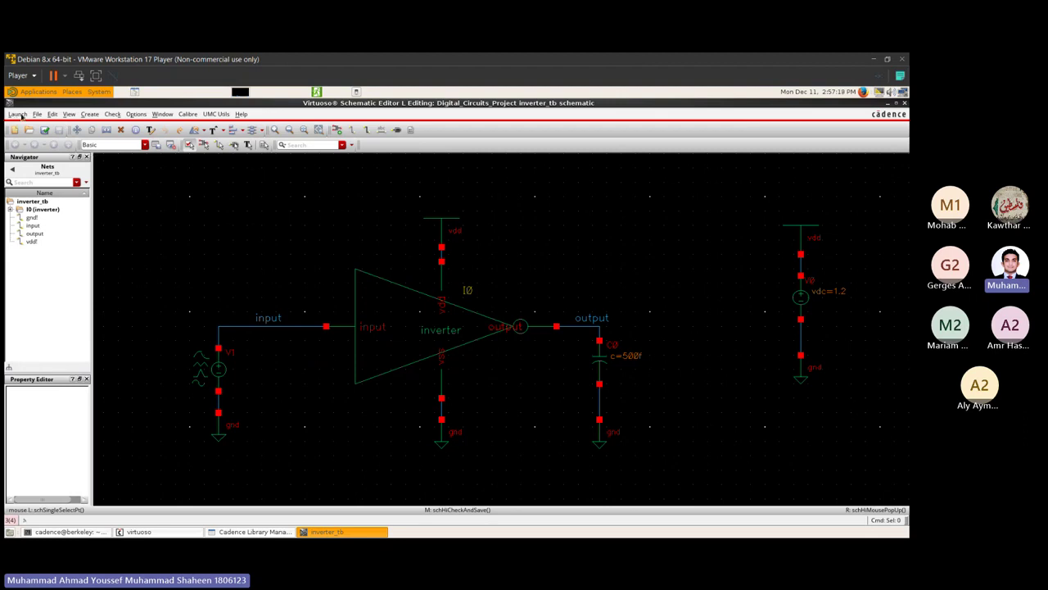
Launch ADE XL and set up a new adexl view for the inverter_tb cell in Digital_Circuits_Project.
{"action": "left_click", "coordinate": [20, 115]}
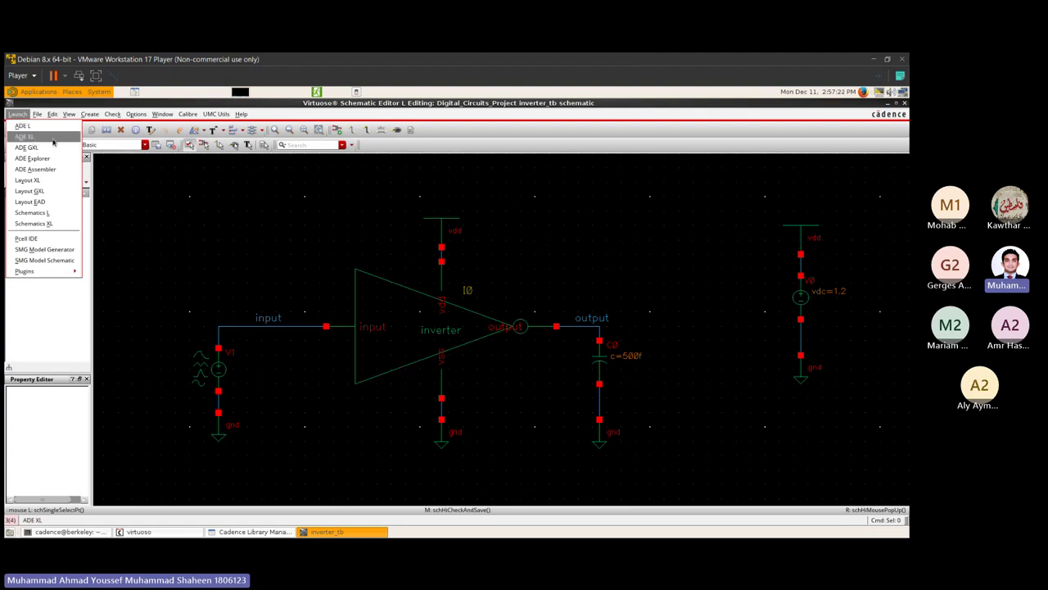
{"action": "left_click", "coordinate": [53, 137]}
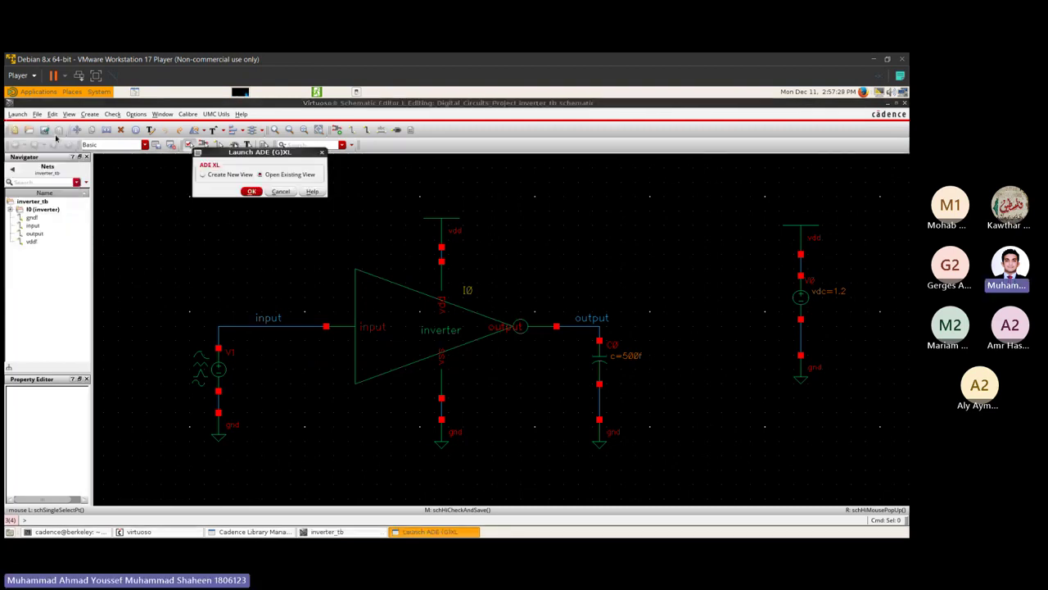
{"action": "left_click", "coordinate": [260, 175]}
{"action": "left_click", "coordinate": [239, 174]}
{"action": "left_click", "coordinate": [256, 191]}
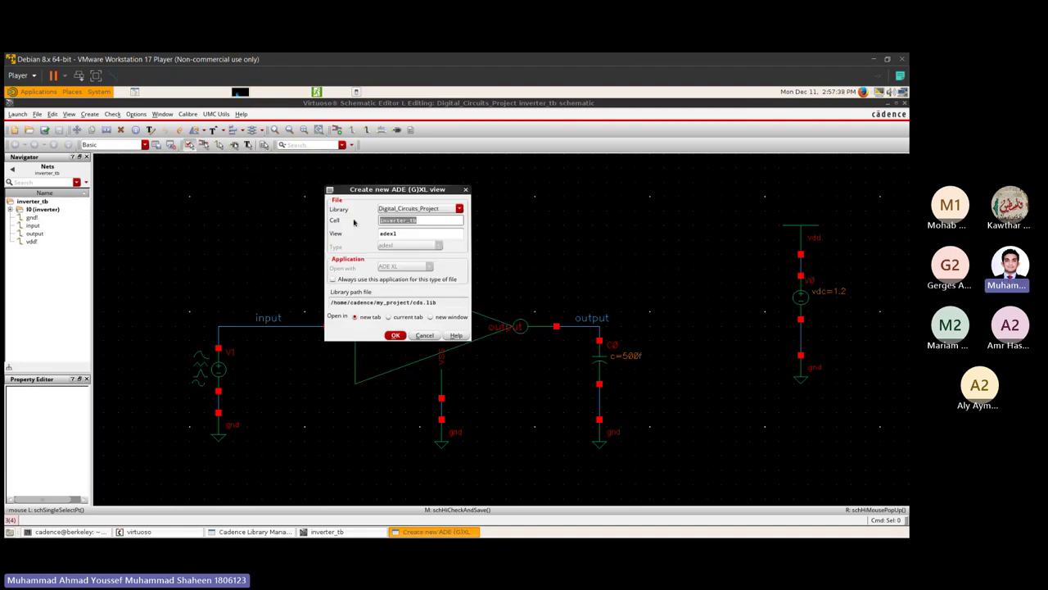
{"action": "left_click", "coordinate": [417, 221]}
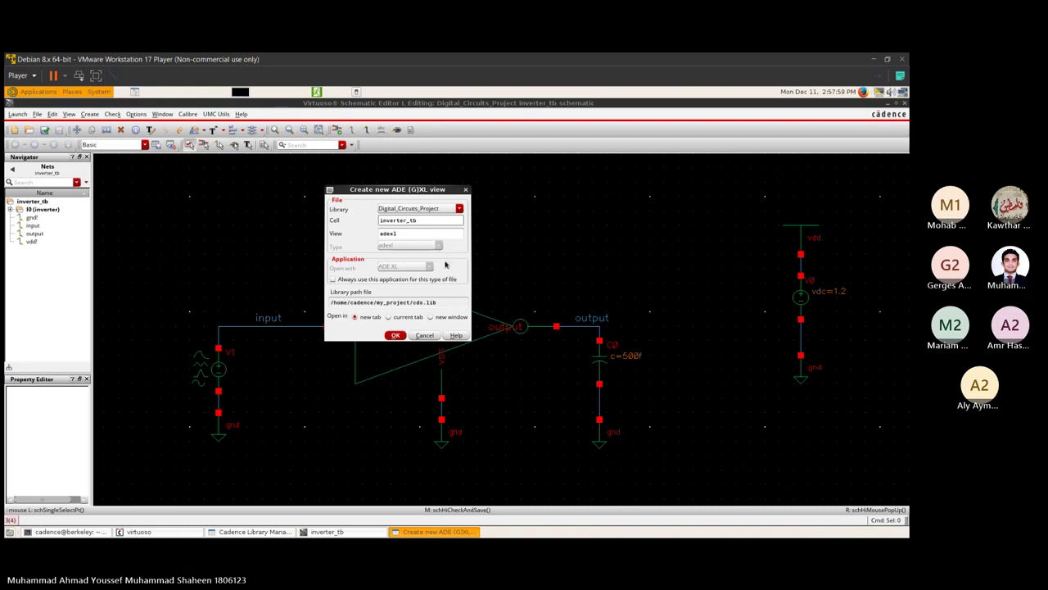
Create the adexl view, widen the Data View panel, and expand the Tests list.
{"action": "left_click", "coordinate": [396, 335]}
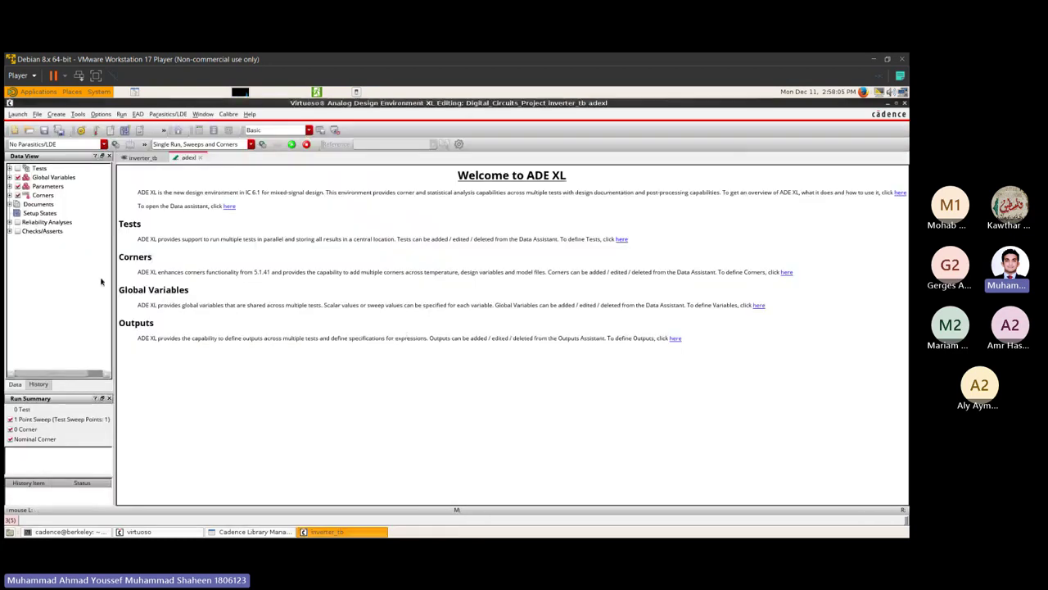
{"action": "left_click_drag", "start_coordinate": [115, 273], "coordinate": [190, 273]}
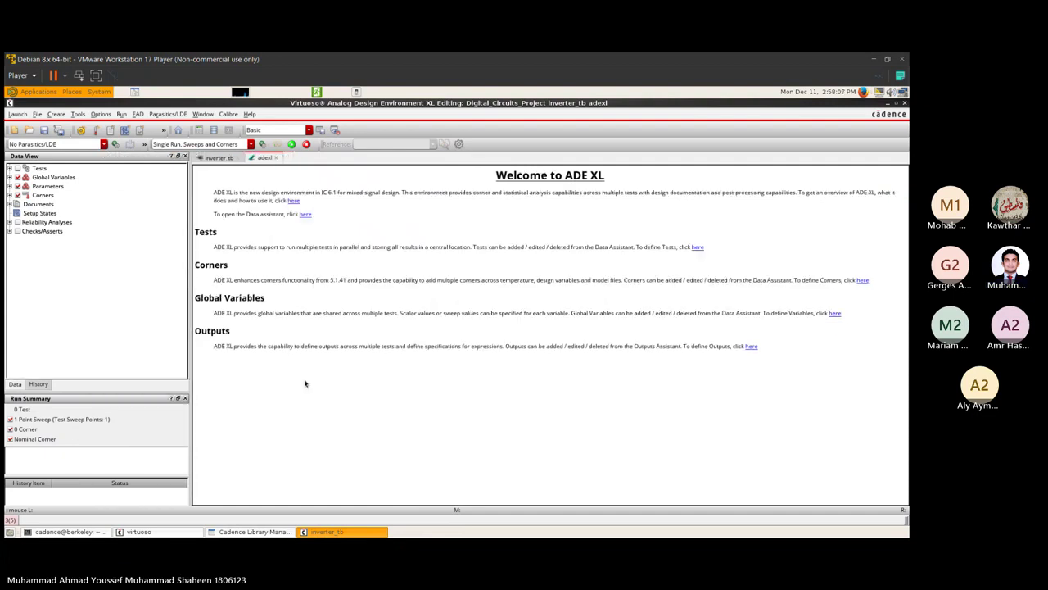
{"action": "left_click", "coordinate": [9, 169]}
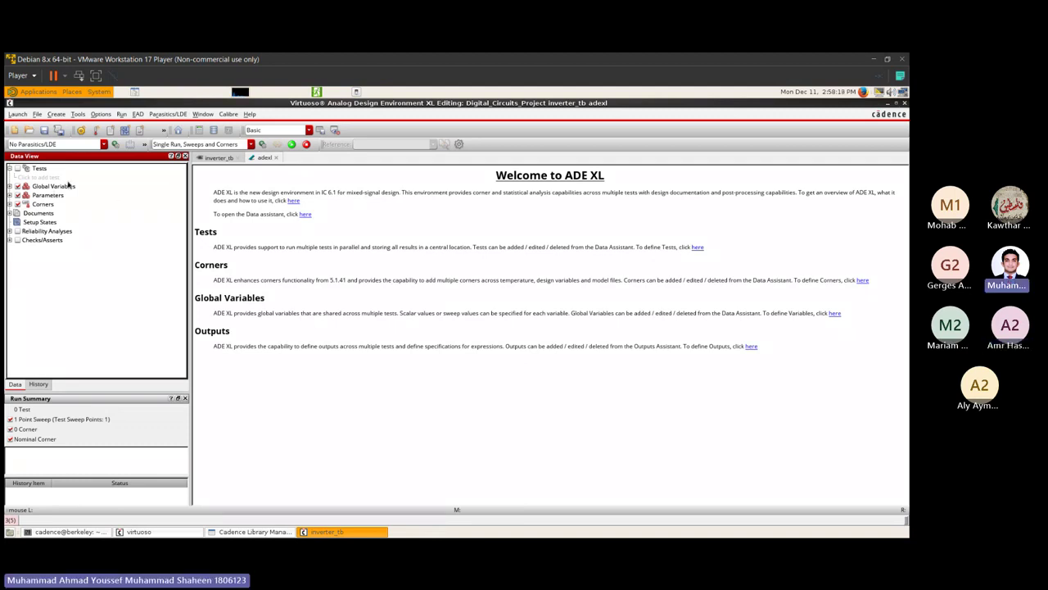
{"action": "left_click", "coordinate": [10, 168]}
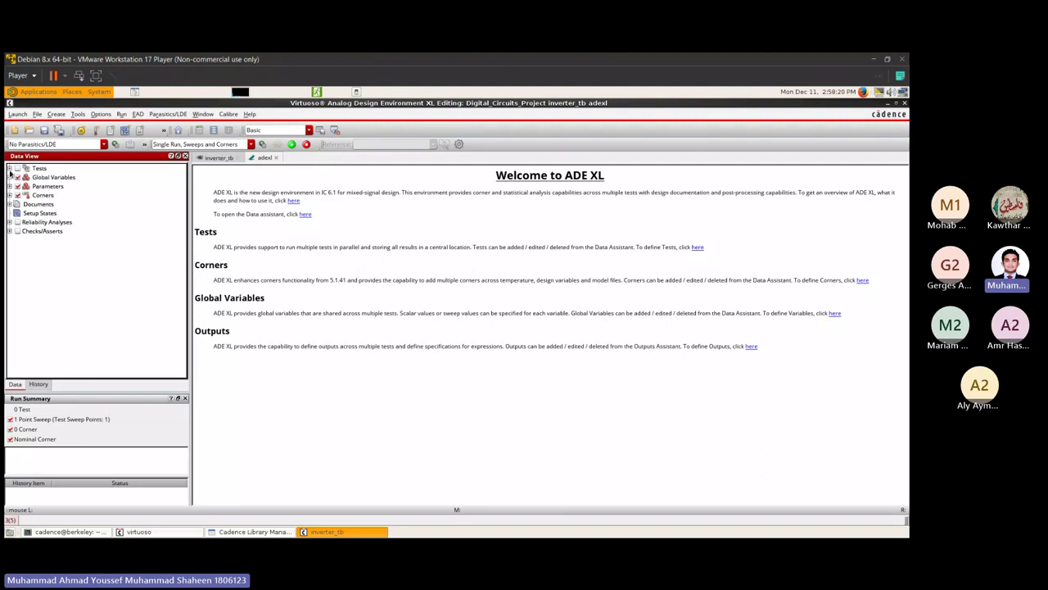
{"action": "left_click", "coordinate": [10, 168]}
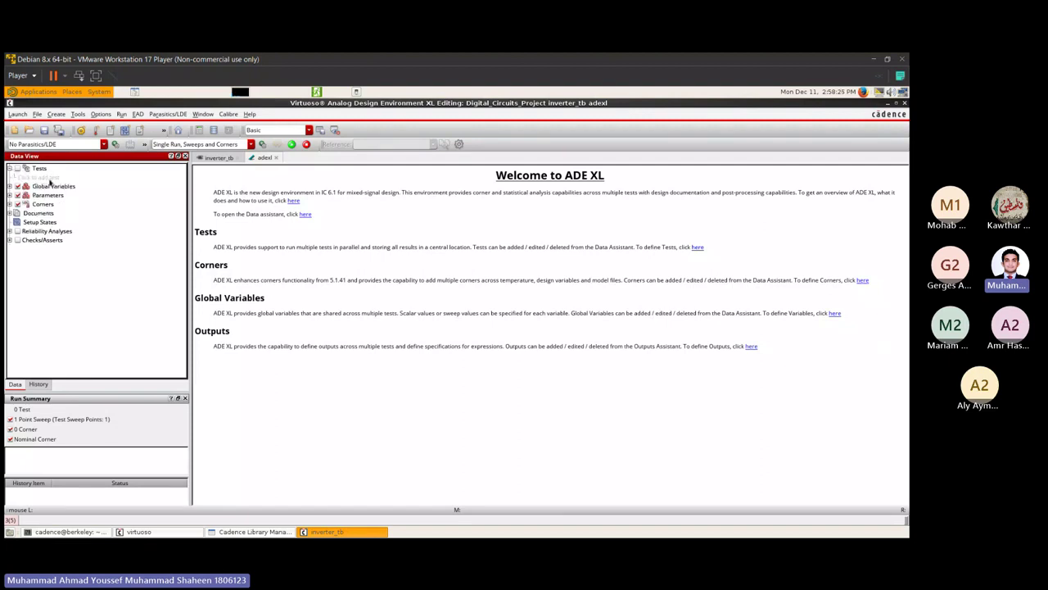
Add a test based on the inverter_tb schematic and close the Test Editor.
{"action": "left_click", "coordinate": [47, 178]}
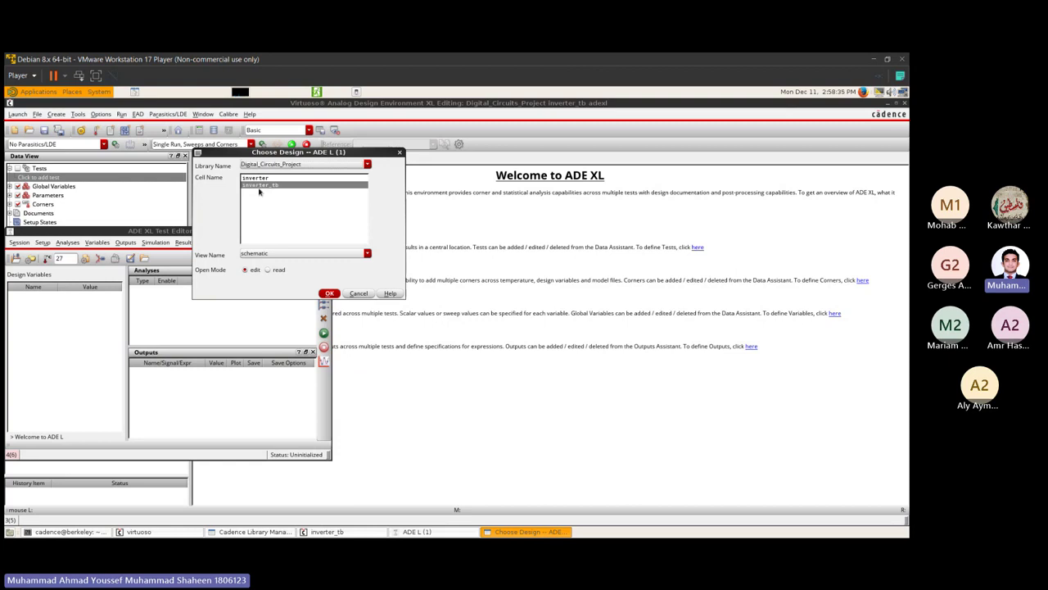
{"action": "left_click", "coordinate": [334, 295]}
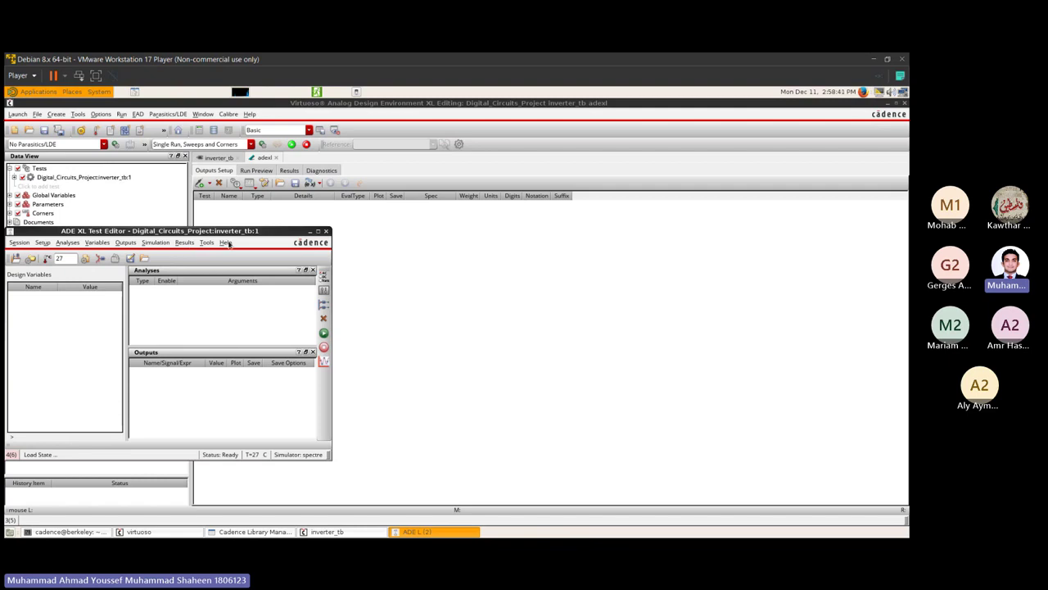
{"action": "left_click", "coordinate": [326, 232]}
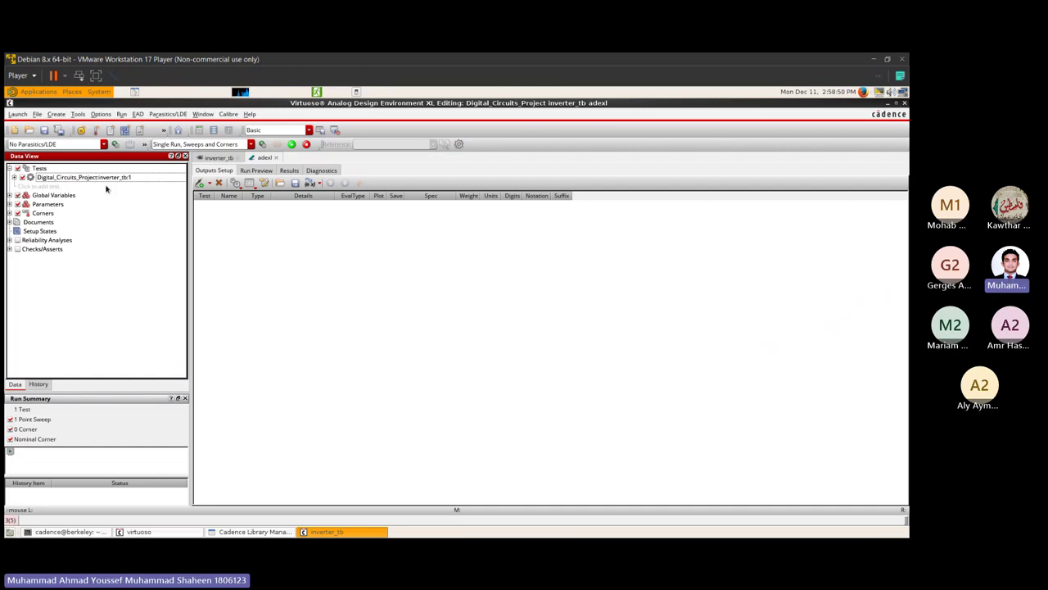
Expand the inverter_tb test's Analyses and start adding a transient analysis.
{"action": "mouse_move", "coordinate": [121, 176]}
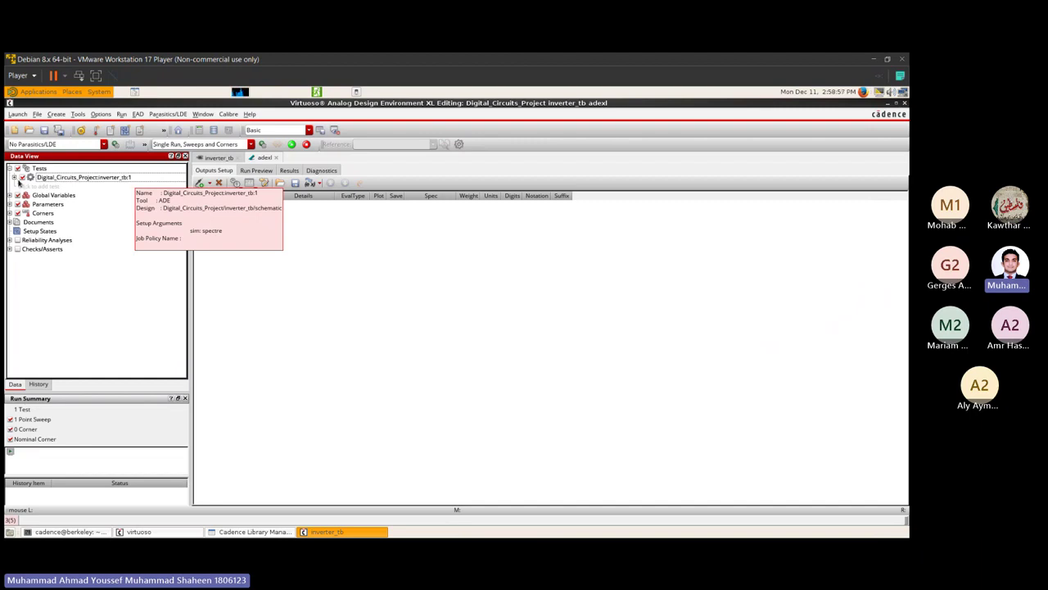
{"action": "left_click", "coordinate": [15, 178]}
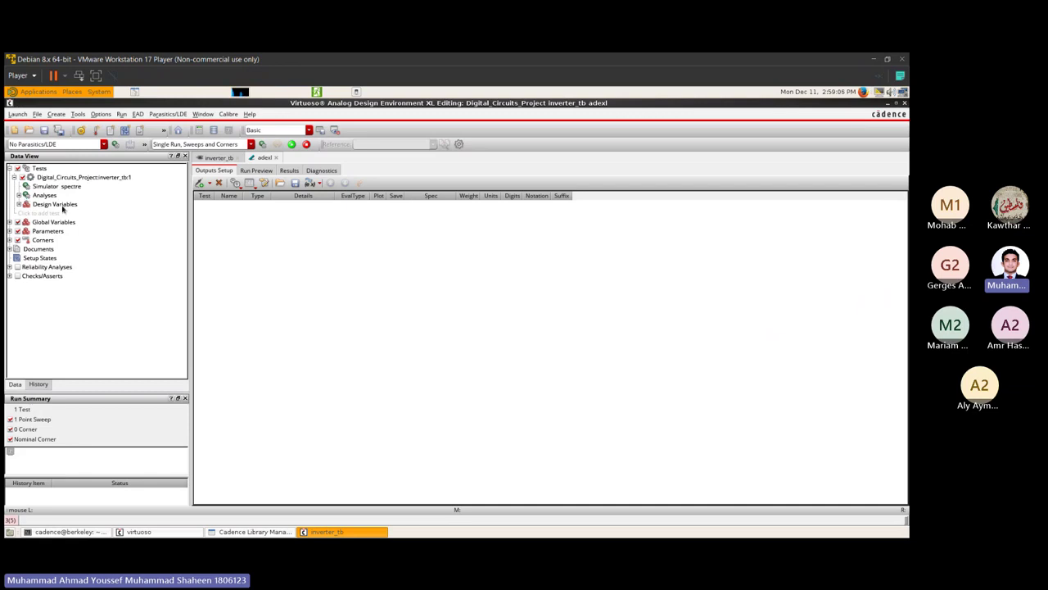
{"action": "left_click", "coordinate": [22, 199]}
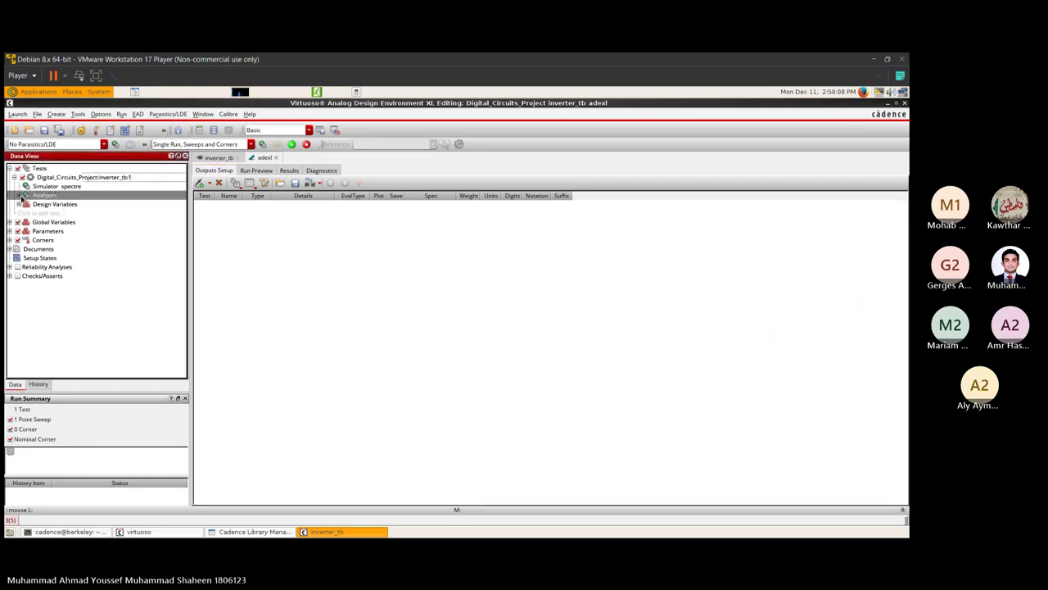
{"action": "left_click", "coordinate": [20, 196]}
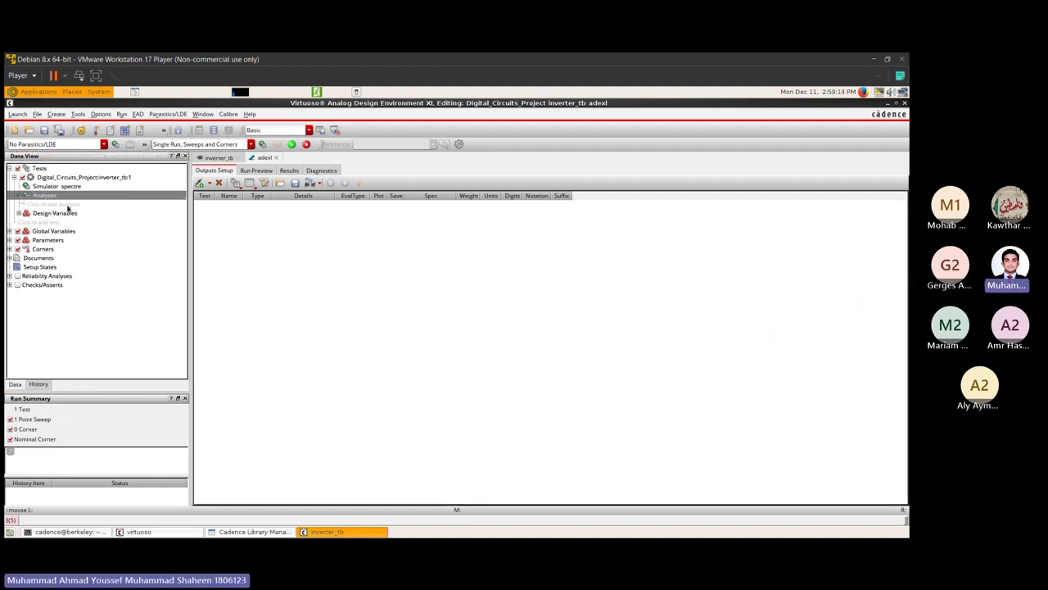
{"action": "left_click", "coordinate": [72, 205]}
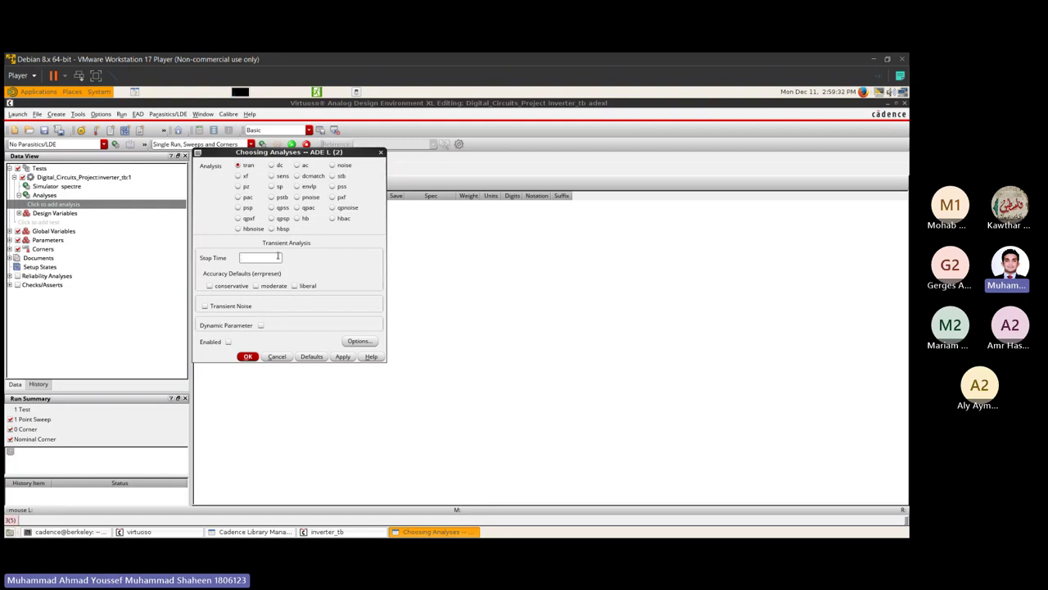
Give the transient analysis a 5n stop time with moderate accuracy.
{"action": "type", "text": "5n"}
{"action": "left_click", "coordinate": [276, 288]}
{"action": "left_click", "coordinate": [248, 358]}
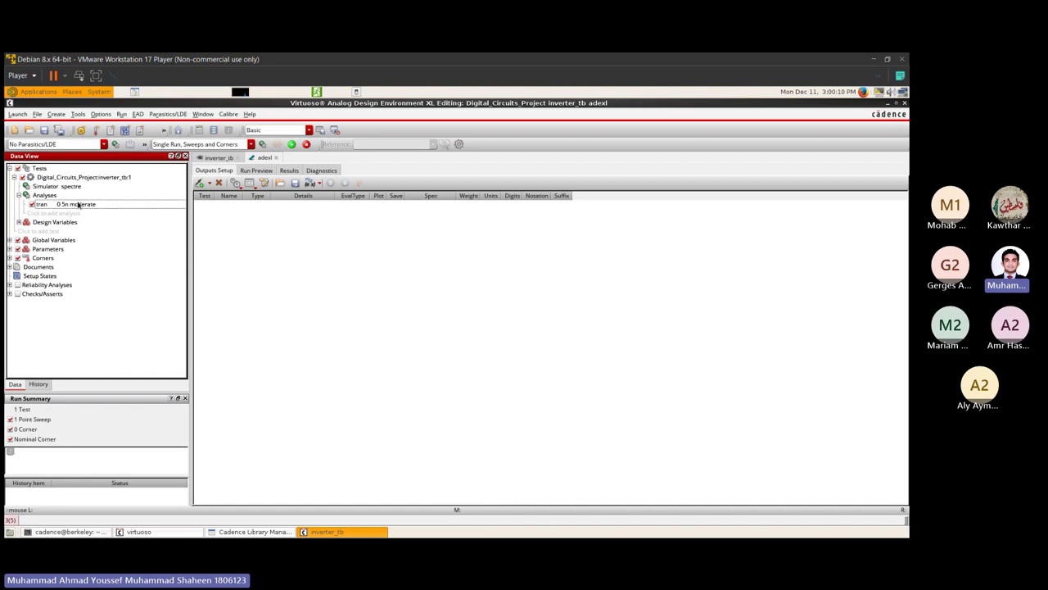
{"action": "left_click", "coordinate": [263, 274]}
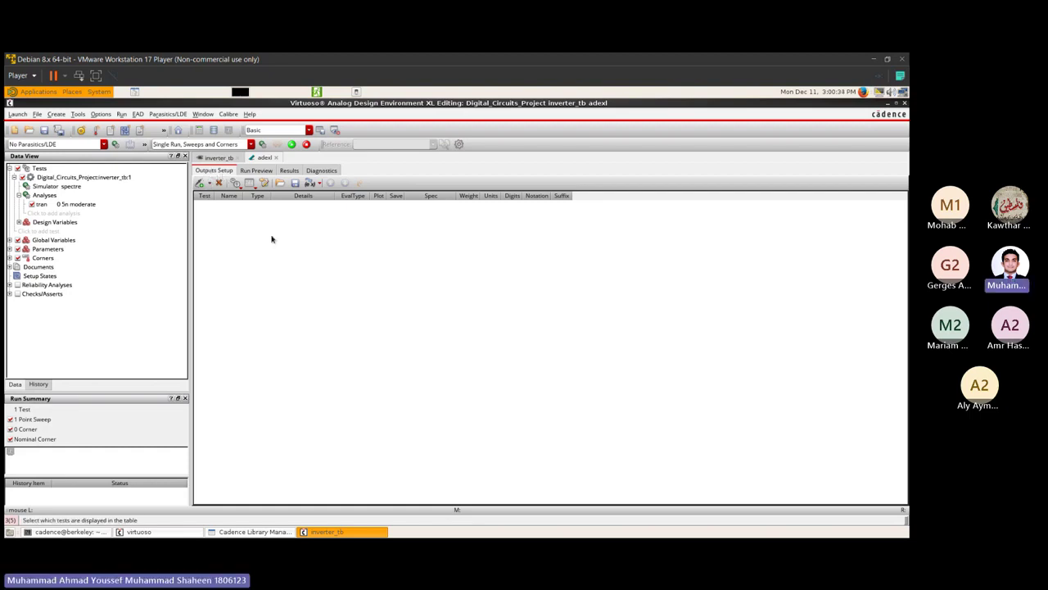
Add a signal output named Input, widening the Test and Name columns.
{"action": "right_click", "coordinate": [296, 243]}
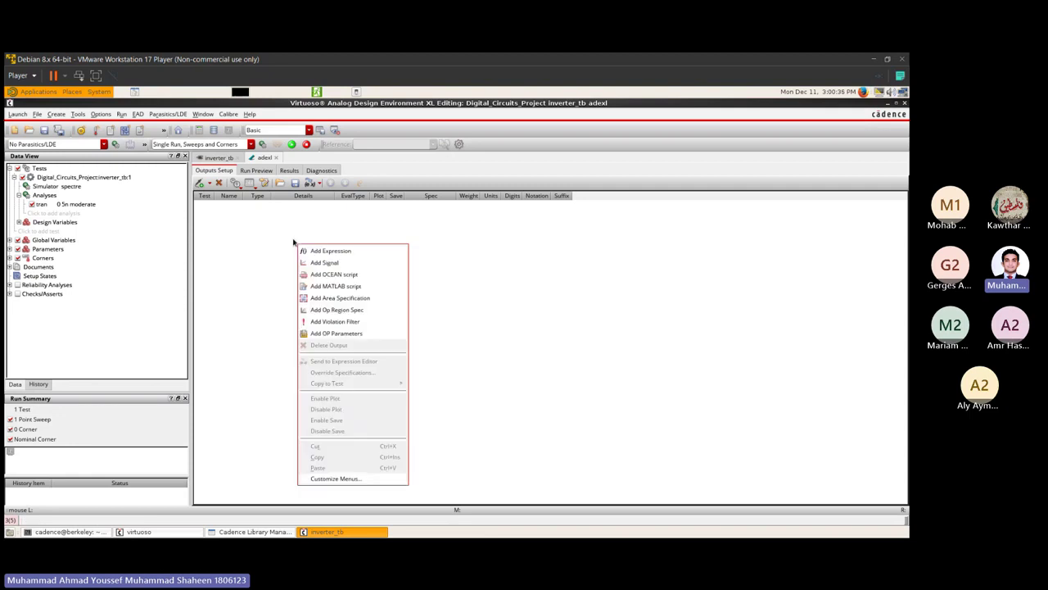
{"action": "left_click", "coordinate": [370, 266]}
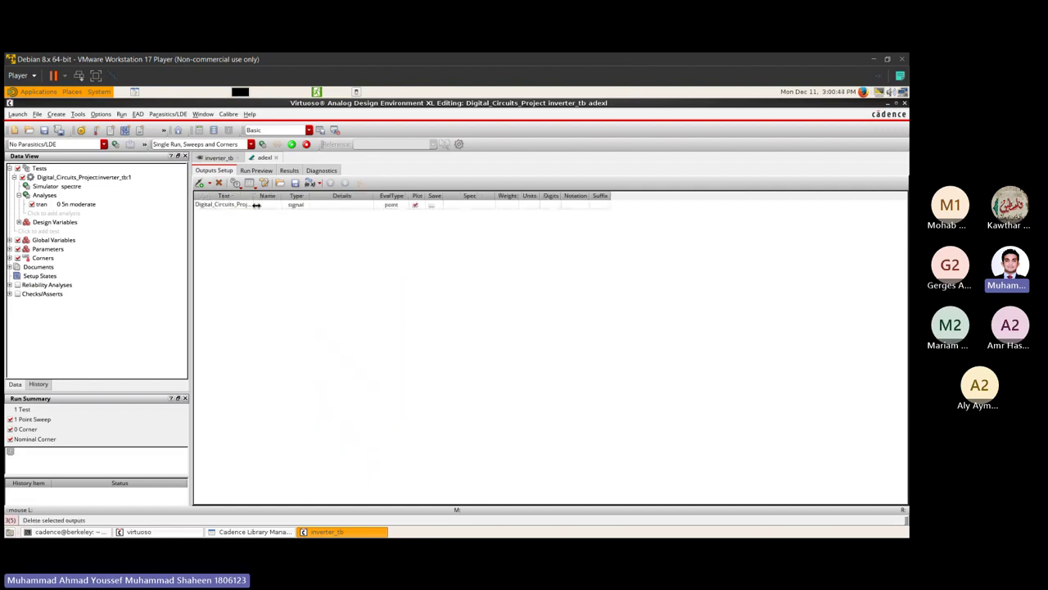
{"action": "left_click_drag", "start_coordinate": [256, 204], "coordinate": [318, 205]}
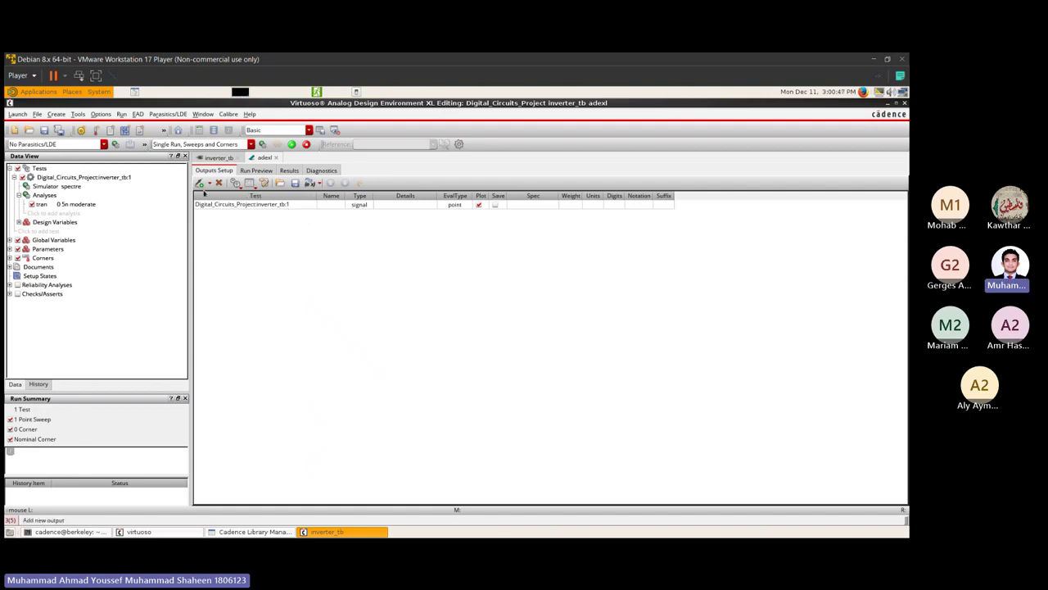
{"action": "left_click_drag", "start_coordinate": [345, 204], "coordinate": [389, 205]}
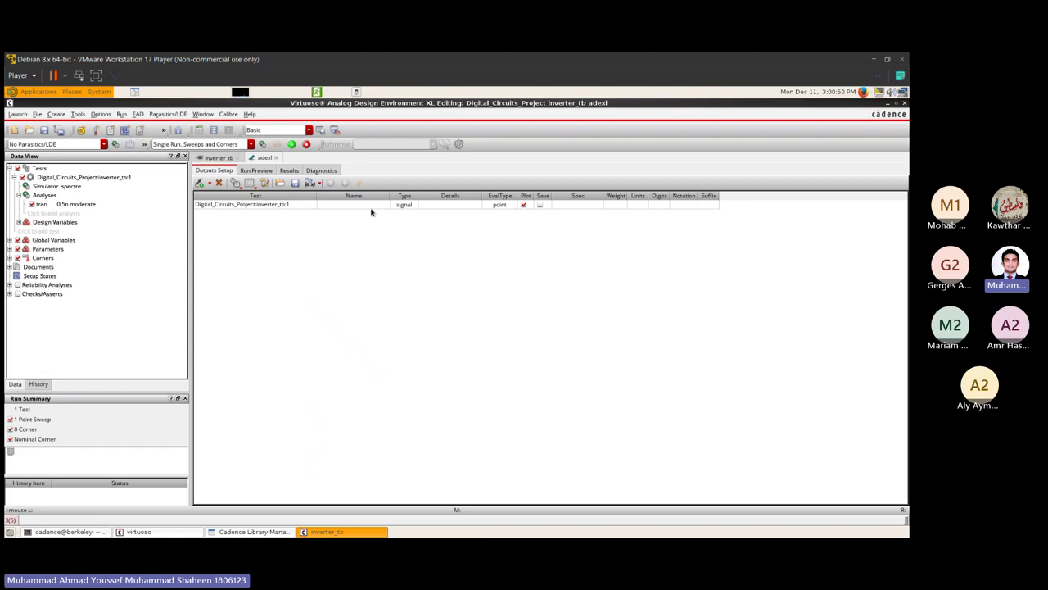
{"action": "double_click", "coordinate": [370, 208]}
{"action": "type", "text": "Input"}
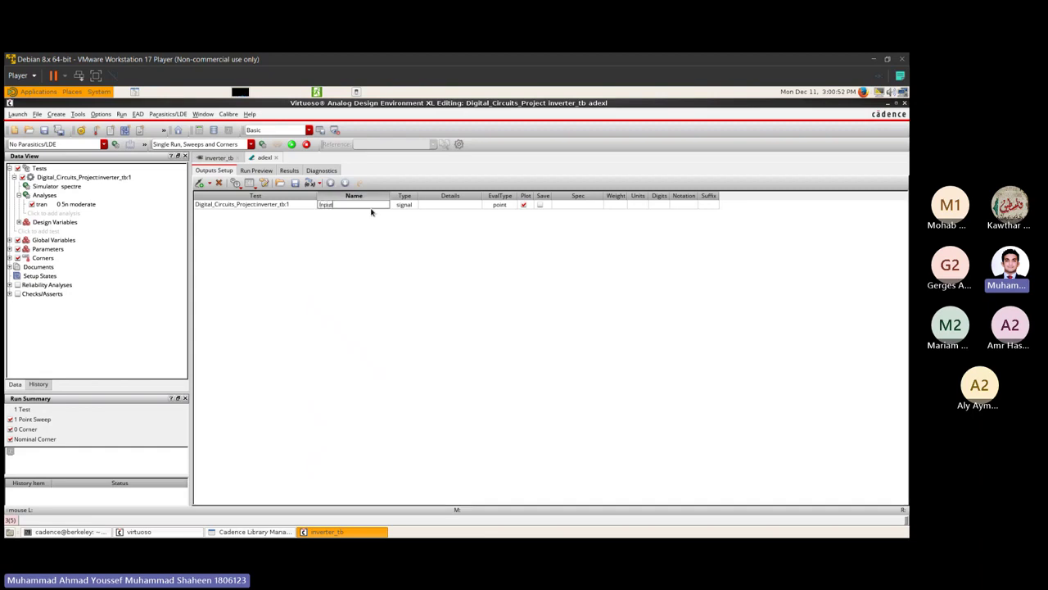
{"action": "left_click", "coordinate": [390, 238]}
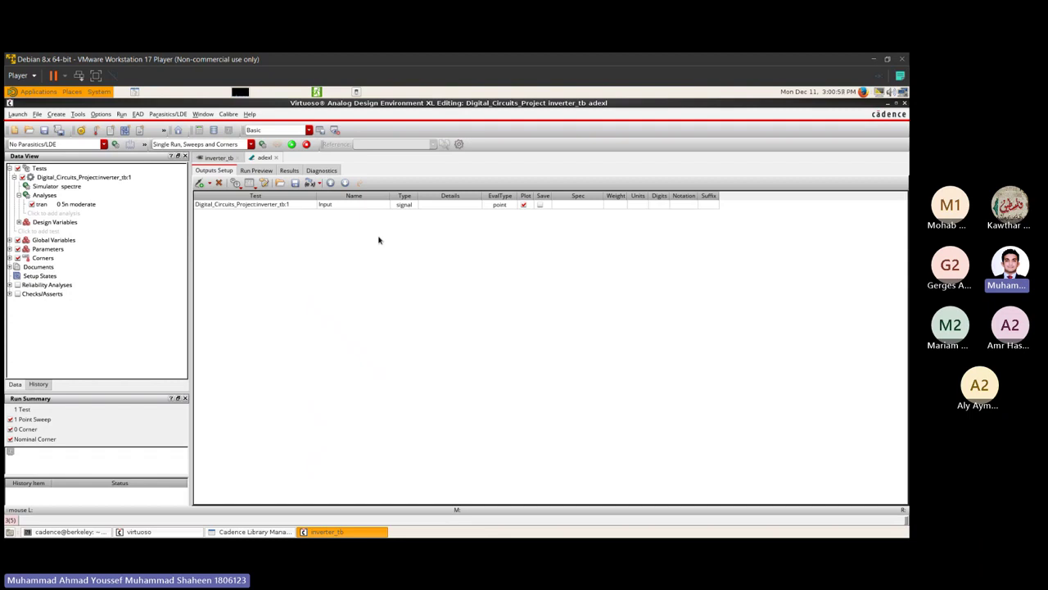
Assign the /input net from the schematic to the Input output.
{"action": "left_click", "coordinate": [465, 206]}
{"action": "left_click", "coordinate": [464, 210]}
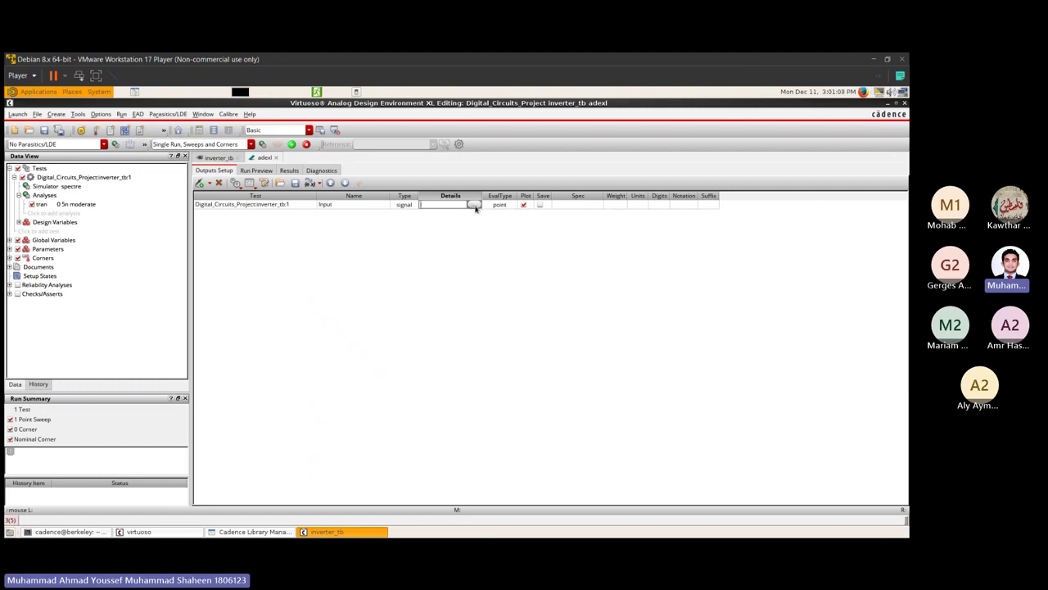
{"action": "left_click", "coordinate": [474, 206]}
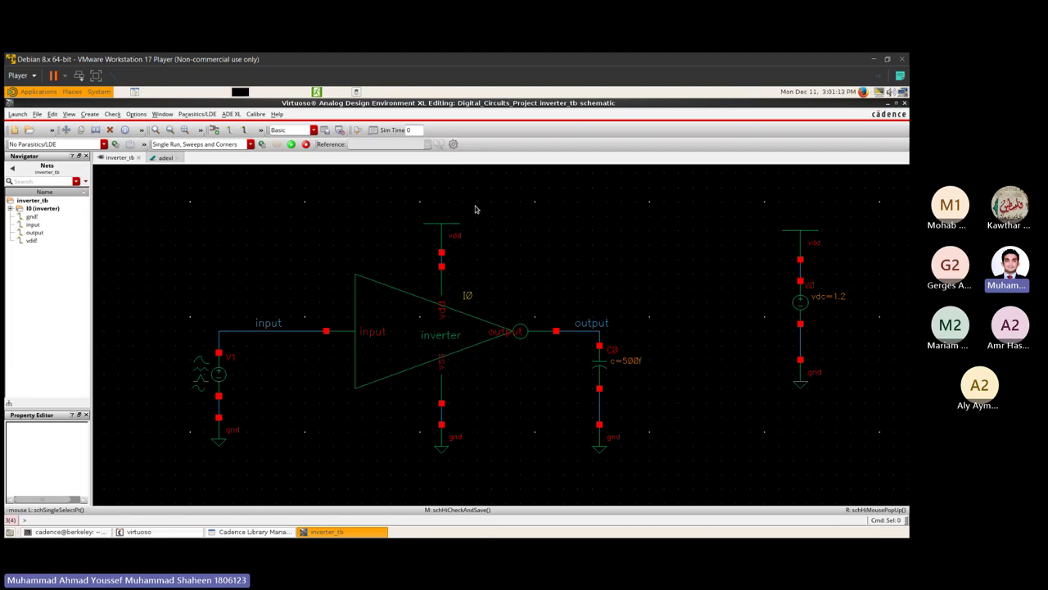
{"action": "left_click", "coordinate": [300, 333]}
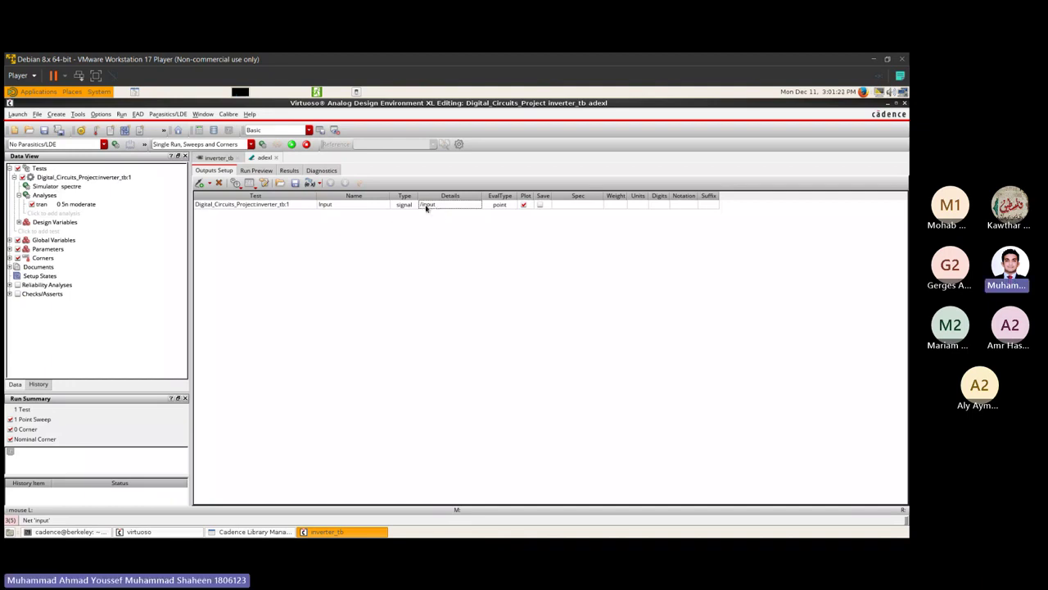
{"action": "left_click", "coordinate": [216, 157]}
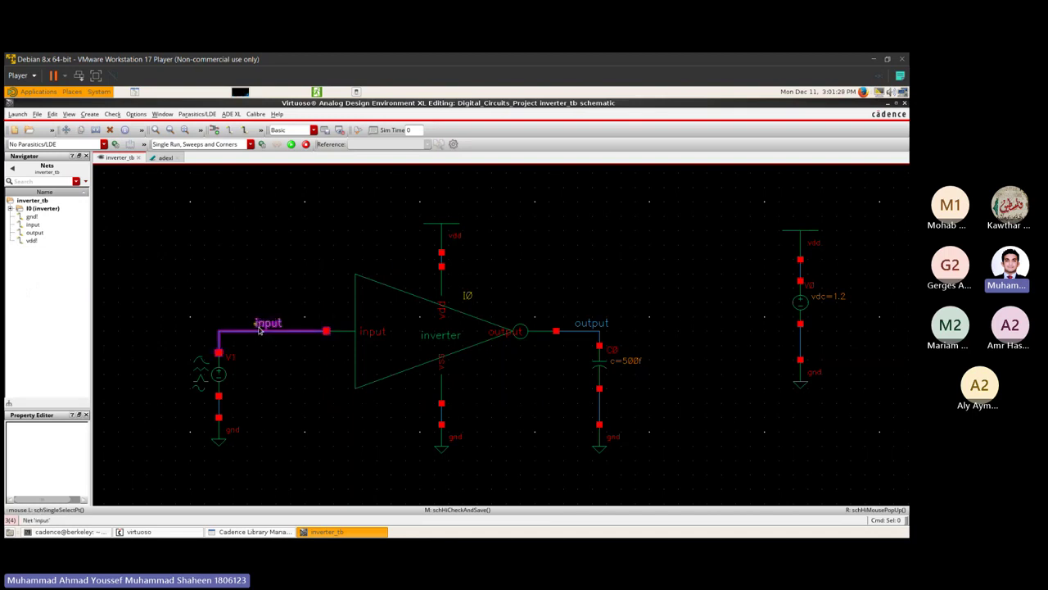
{"action": "left_click", "coordinate": [162, 158]}
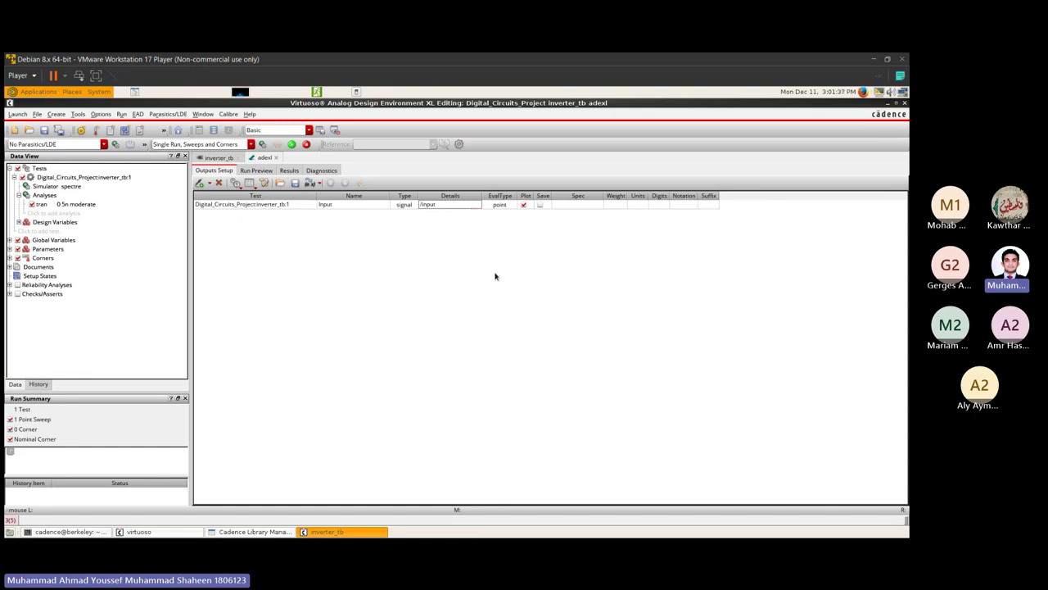
Add a second signal output named Output probing the /output net.
{"action": "right_click", "coordinate": [365, 237]}
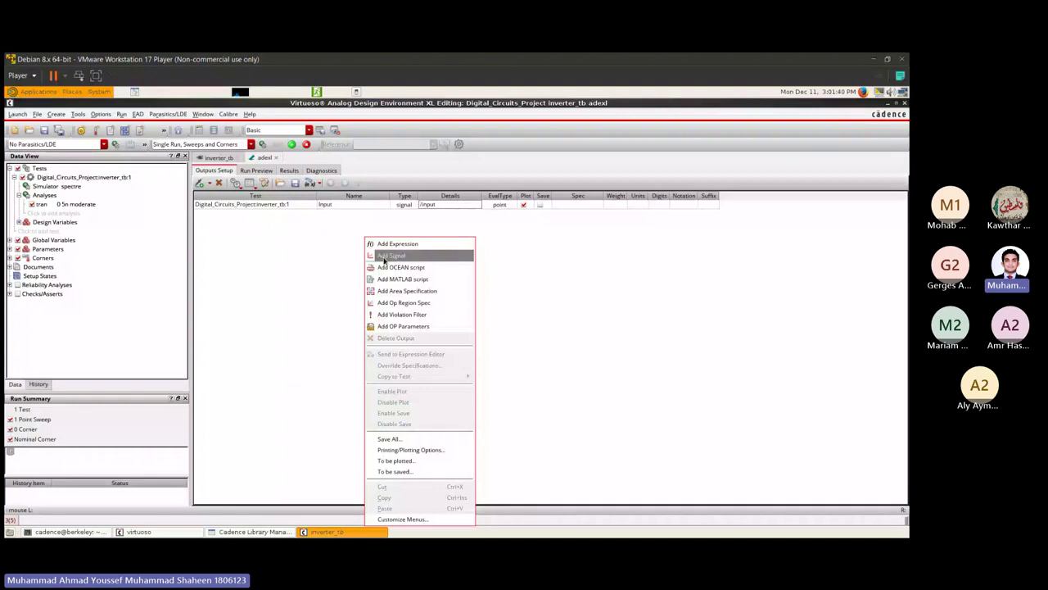
{"action": "left_click", "coordinate": [378, 255]}
{"action": "left_click", "coordinate": [457, 215]}
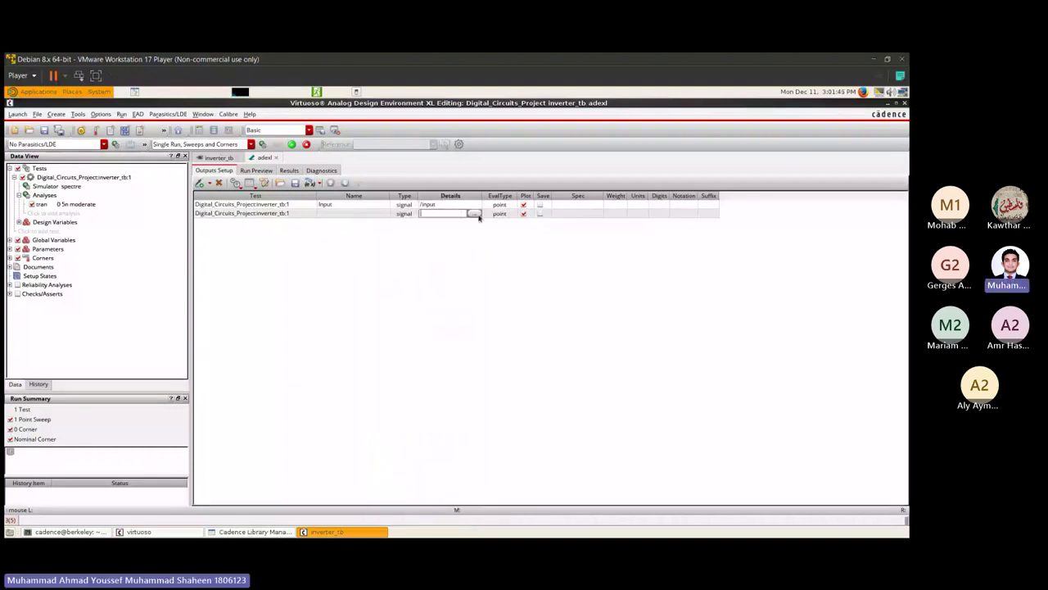
{"action": "left_click", "coordinate": [475, 213]}
{"action": "left_click", "coordinate": [573, 330]}
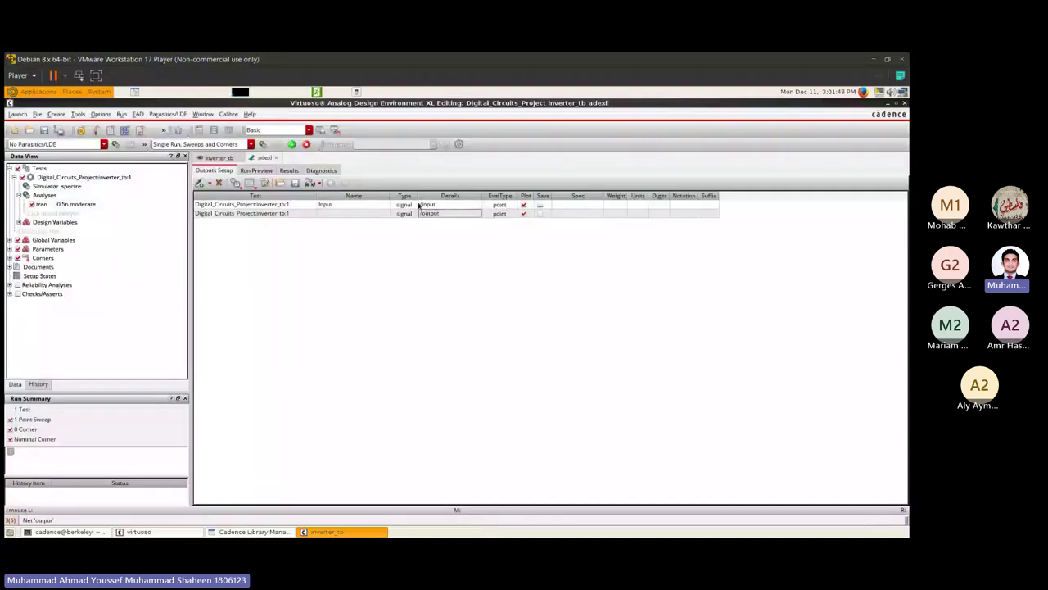
{"action": "left_click", "coordinate": [374, 214]}
{"action": "type", "text": "Output"}
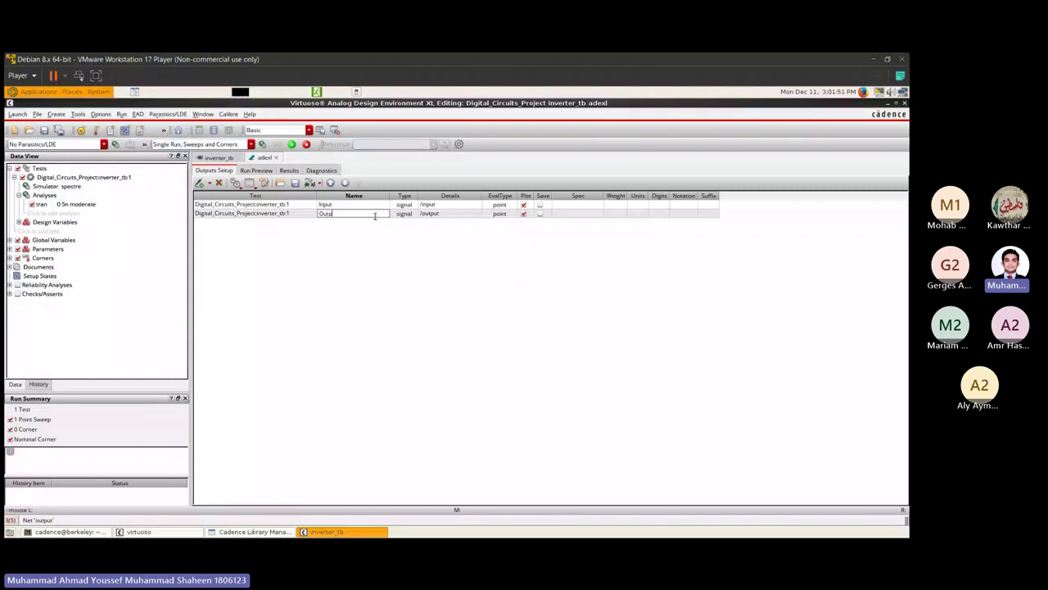
{"action": "key", "text": "Return"}
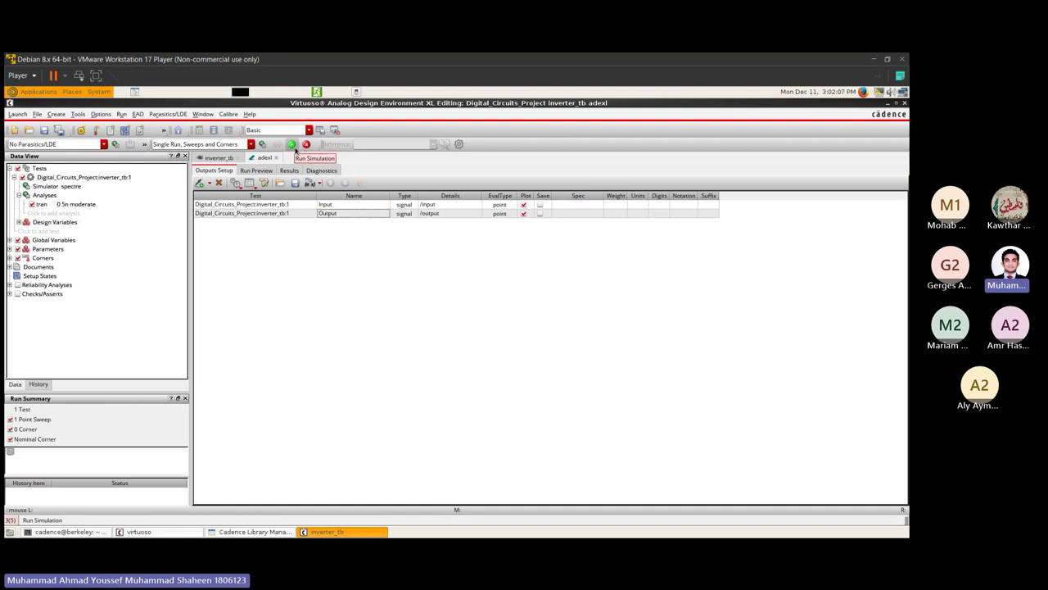
Run the transient simulation, review the Spectre log, and close it.
{"action": "left_click", "coordinate": [293, 146]}
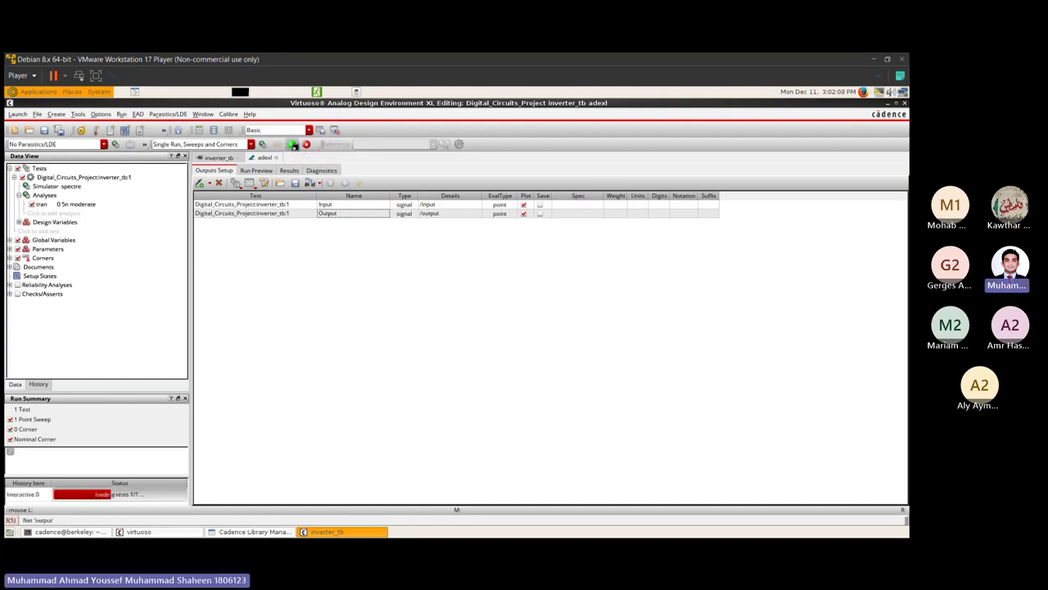
{"action": "double_click", "coordinate": [133, 501]}
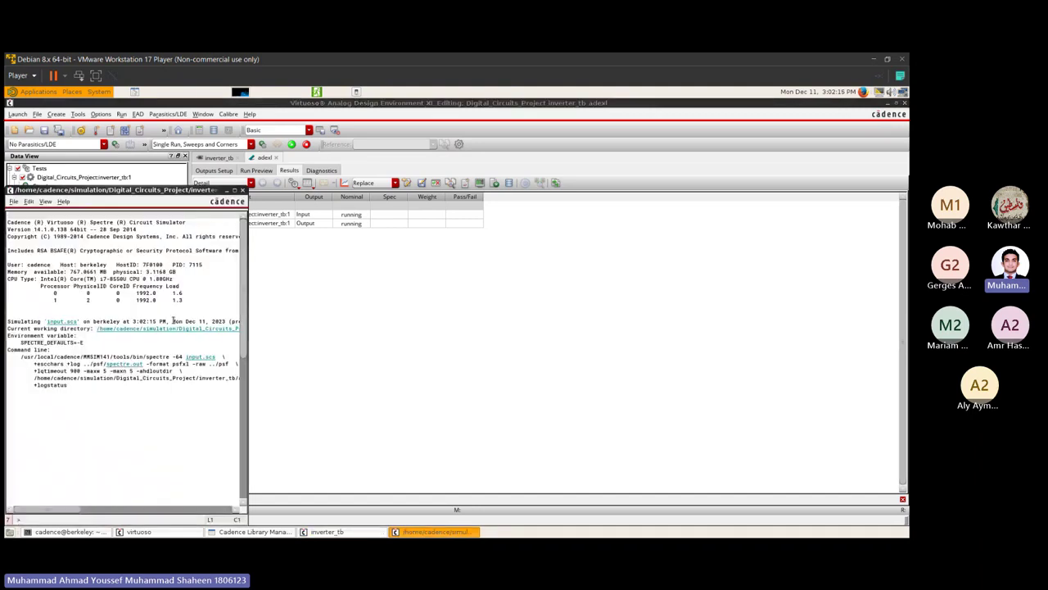
{"action": "left_click_drag", "start_coordinate": [160, 193], "coordinate": [732, 142]}
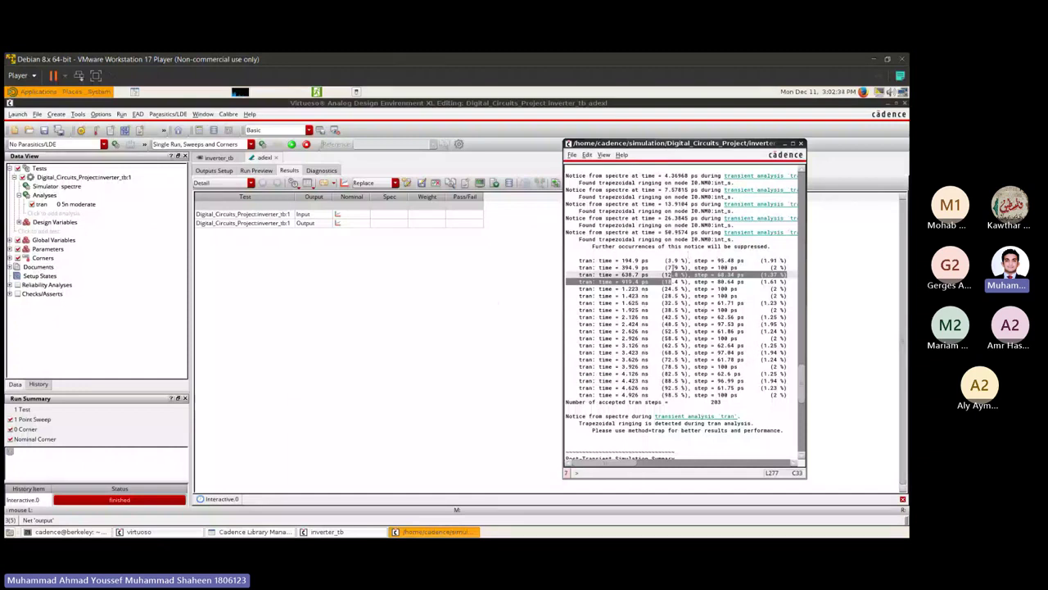
{"action": "scroll", "coordinate": [710, 249], "scroll_direction": "down", "scroll_amount": 10}
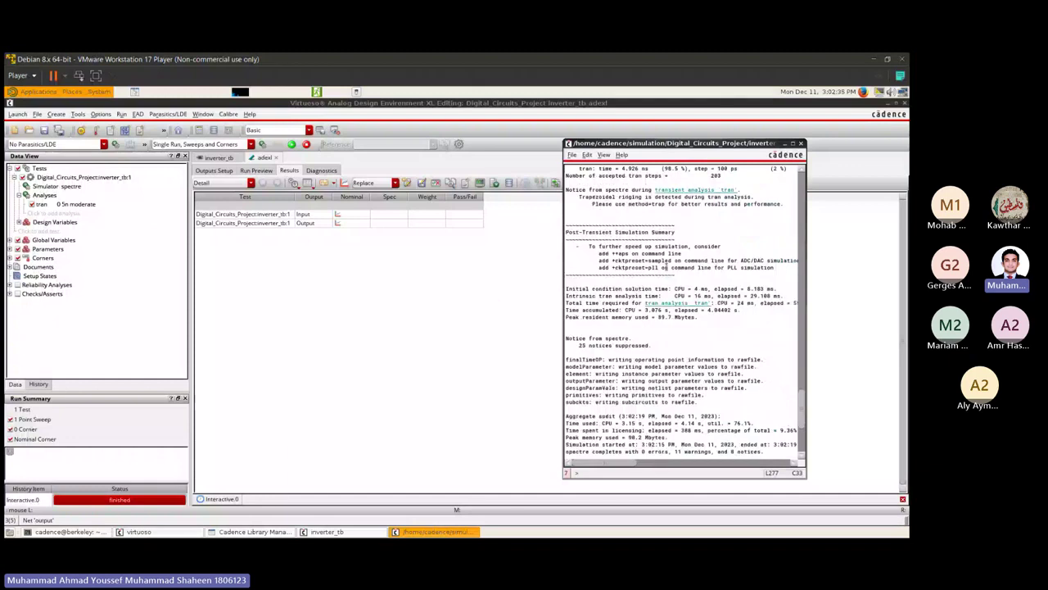
{"action": "double_click", "coordinate": [577, 452]}
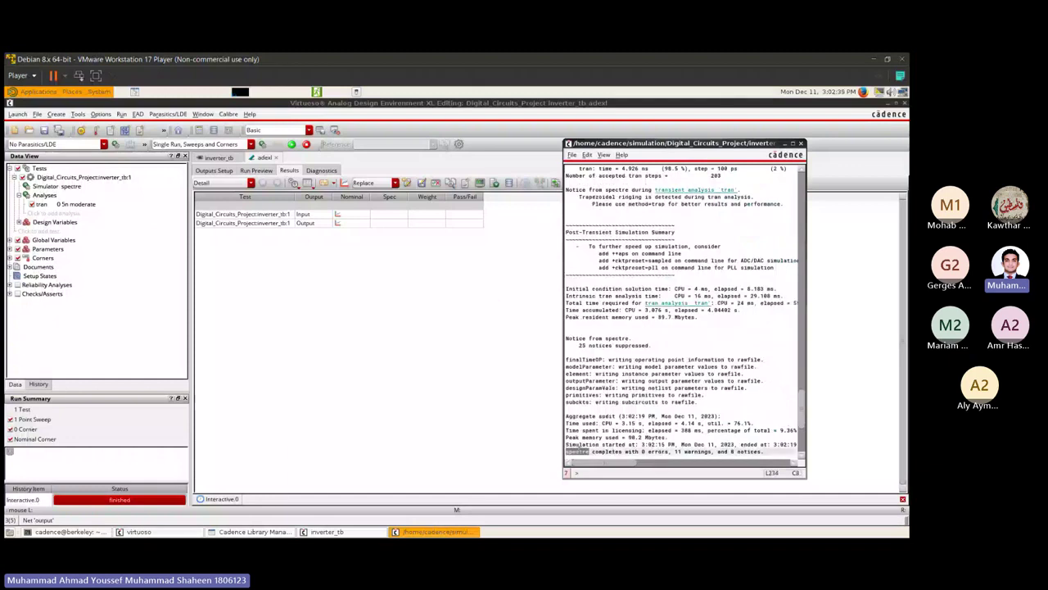
{"action": "left_click", "coordinate": [608, 459]}
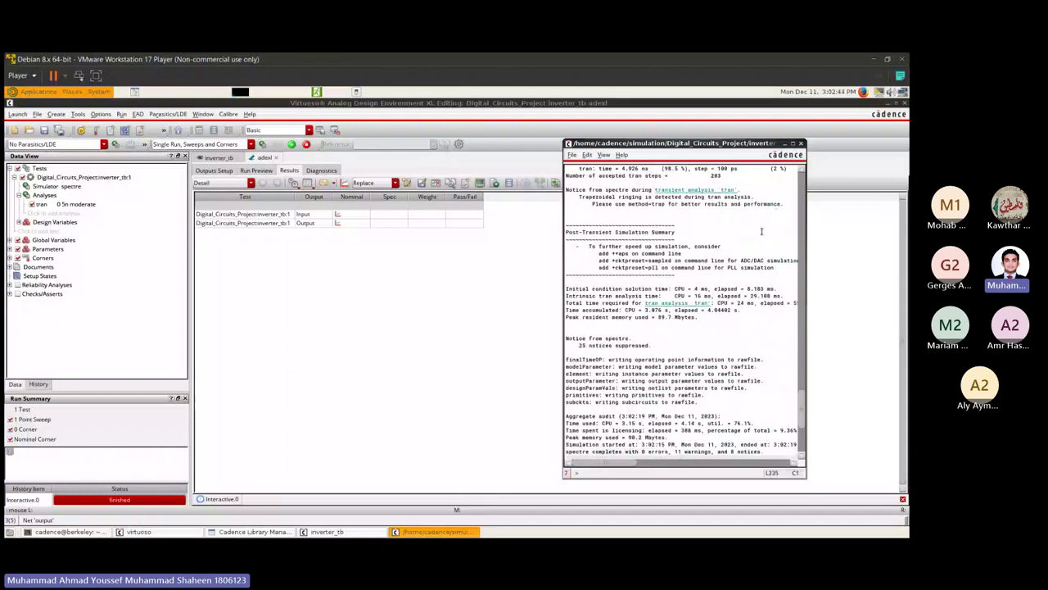
{"action": "left_click", "coordinate": [800, 144]}
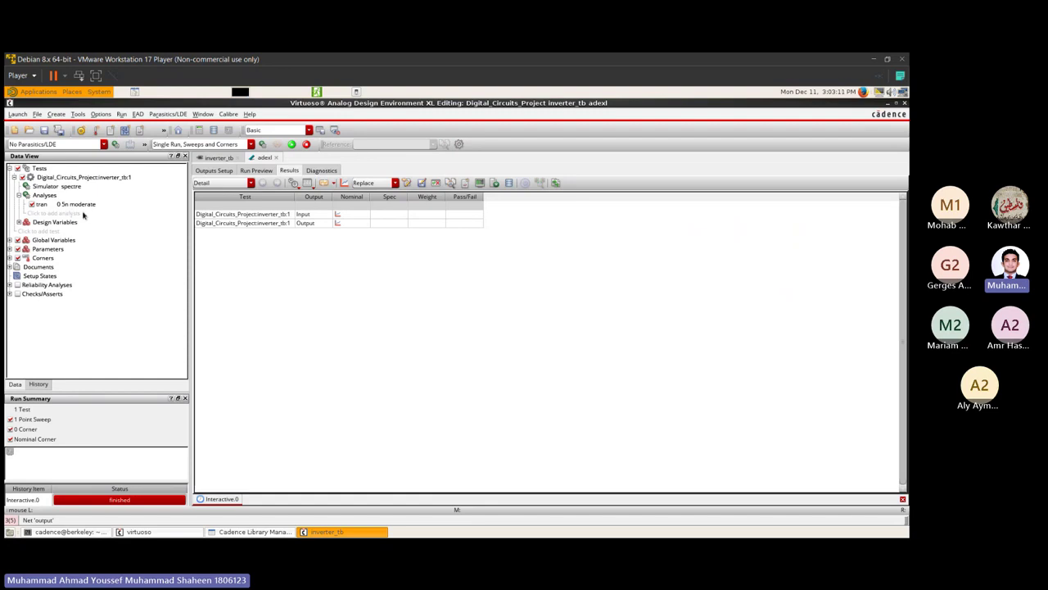
Plot the /input waveform, inspect it maximized, then minimize the waveform window.
{"action": "left_click", "coordinate": [347, 214]}
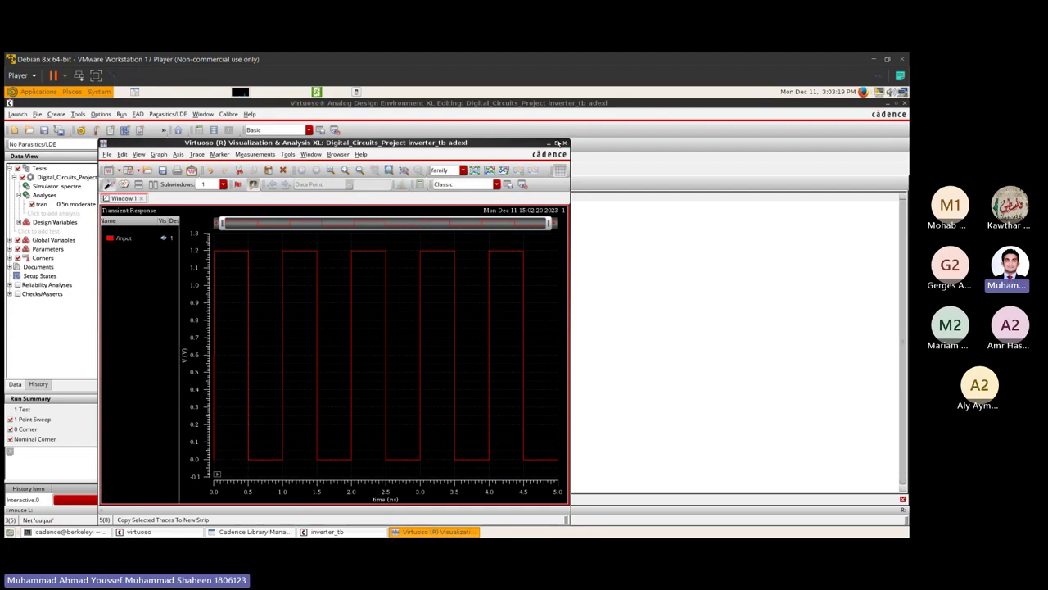
{"action": "left_click", "coordinate": [558, 144]}
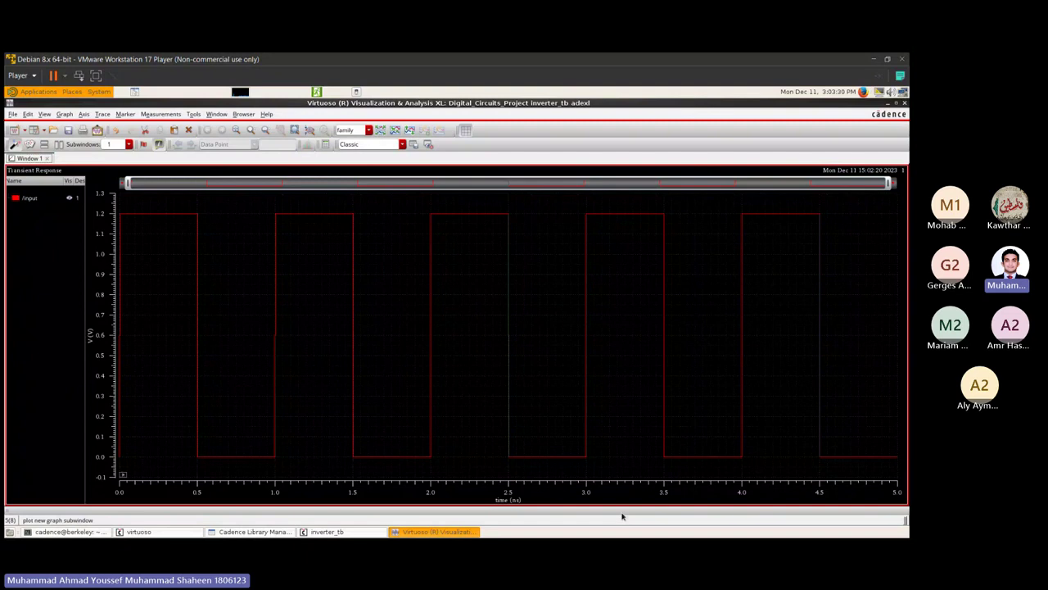
{"action": "mouse_move", "coordinate": [274, 445]}
{"action": "left_click", "coordinate": [888, 103]}
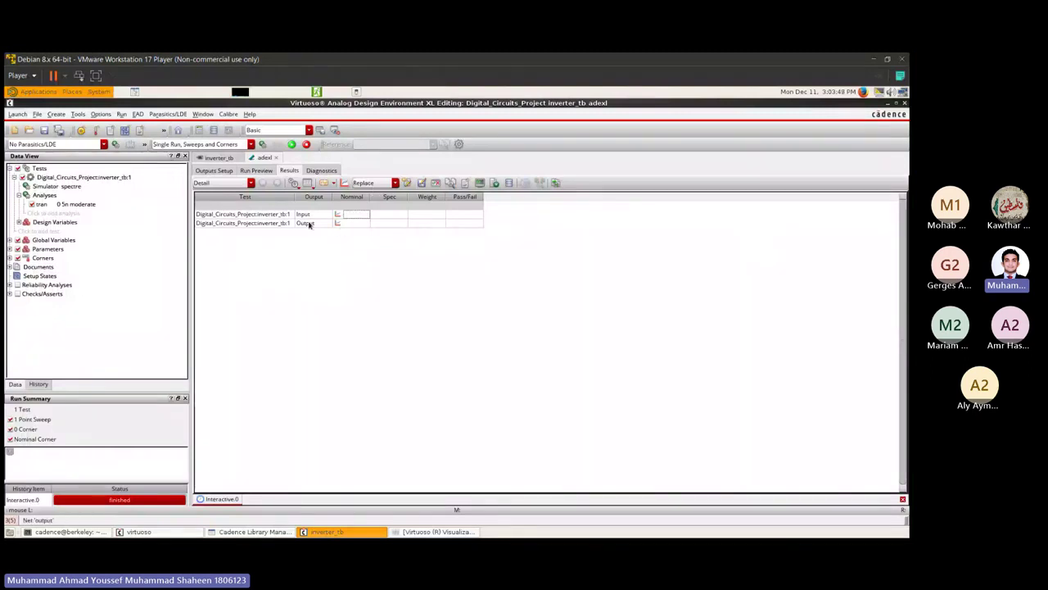
Switch plotting to Append mode and overlay the /output waveform onto /input.
{"action": "left_click", "coordinate": [368, 184]}
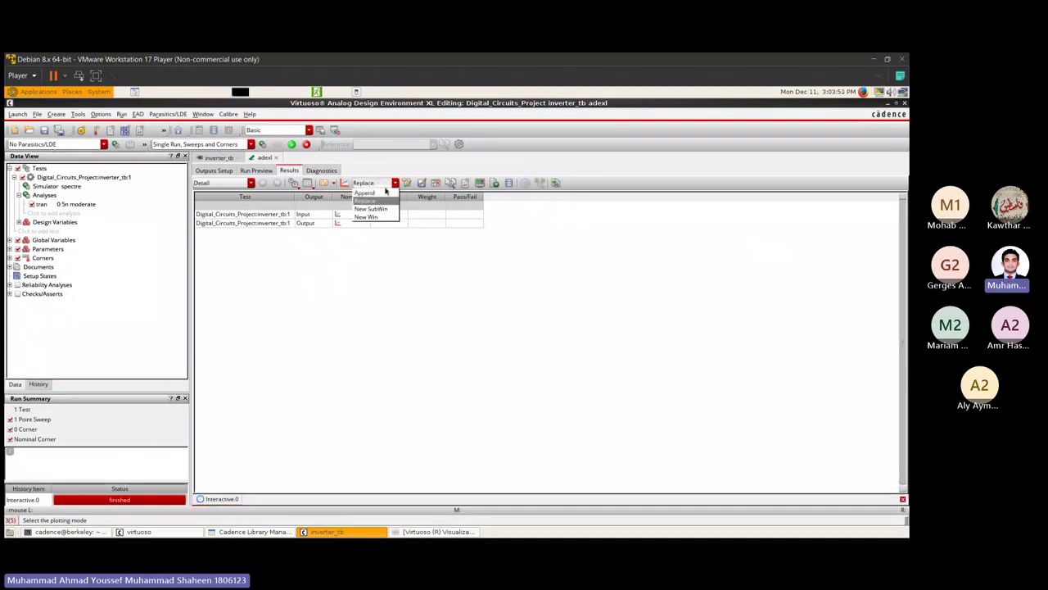
{"action": "left_click", "coordinate": [386, 192]}
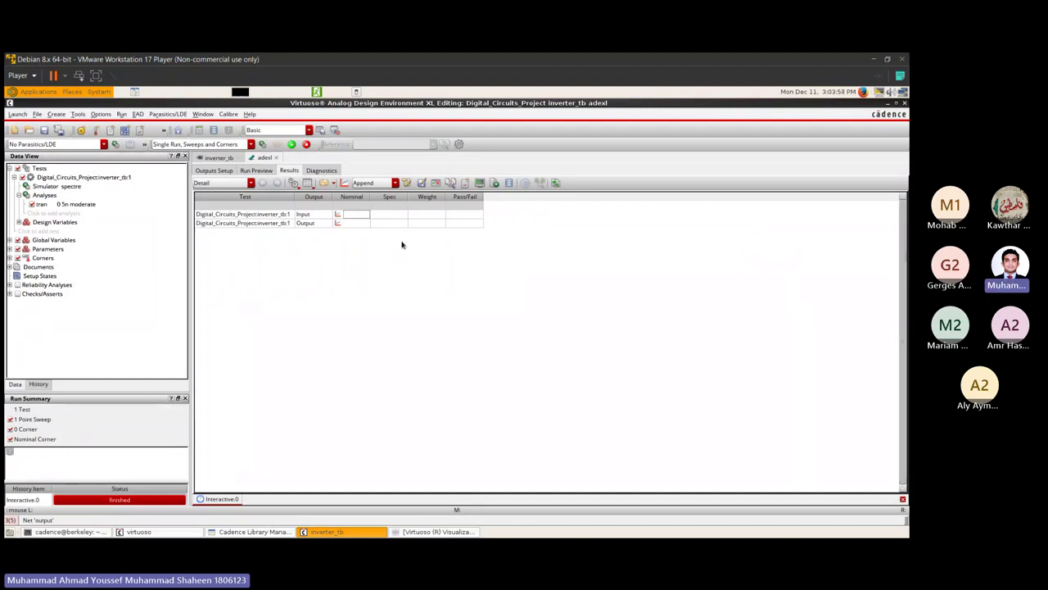
{"action": "left_click", "coordinate": [341, 223]}
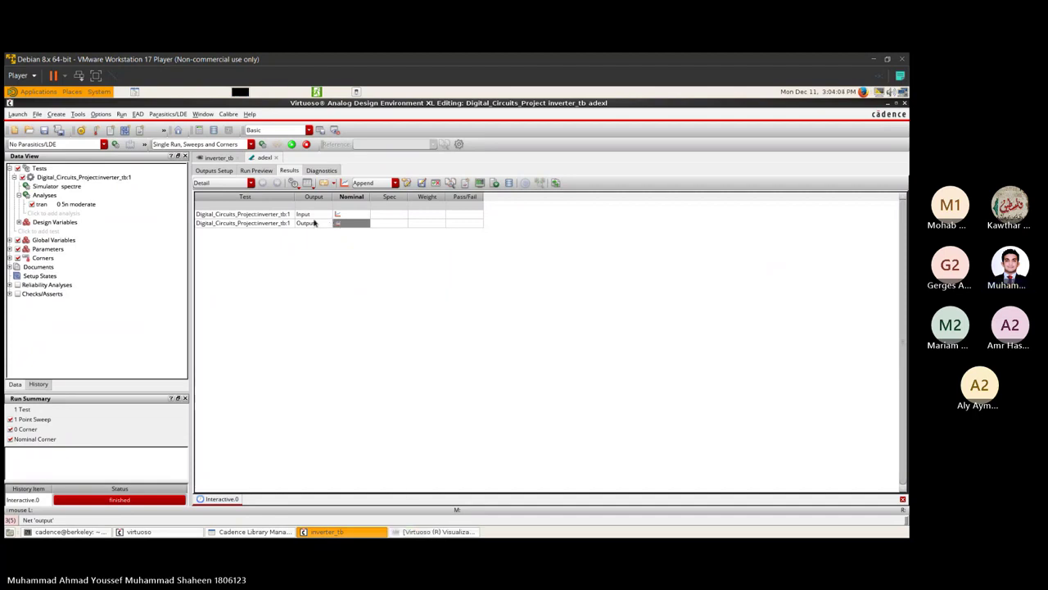
{"action": "left_click", "coordinate": [355, 226]}
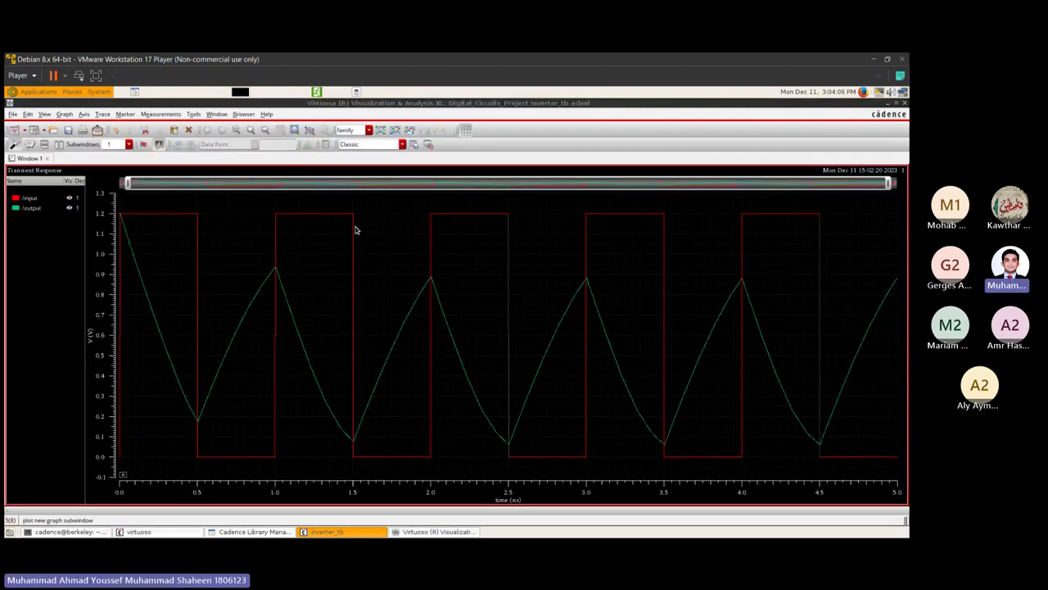
{"action": "left_click", "coordinate": [393, 345]}
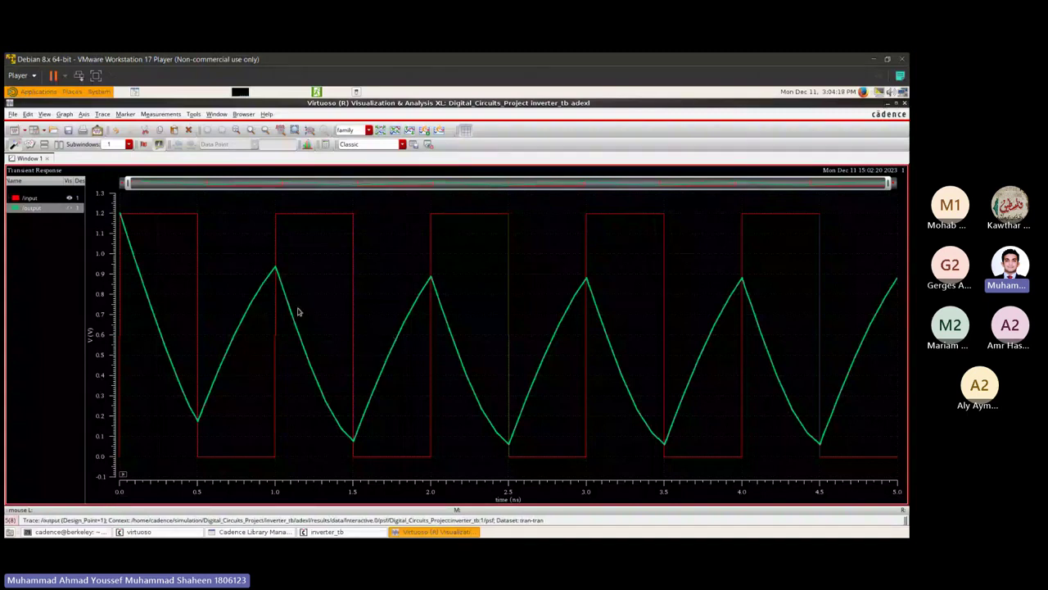
{"action": "mouse_move", "coordinate": [195, 401]}
Close the waveform window and select load capacitor C0 in the inverter_tb schematic.
{"action": "left_click", "coordinate": [904, 102]}
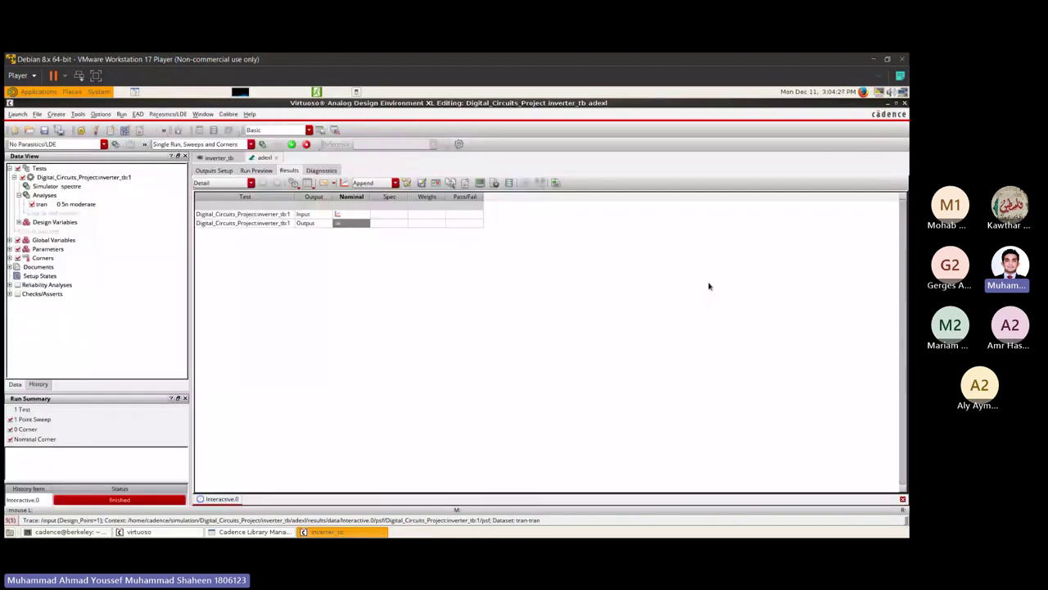
{"action": "left_click", "coordinate": [216, 157]}
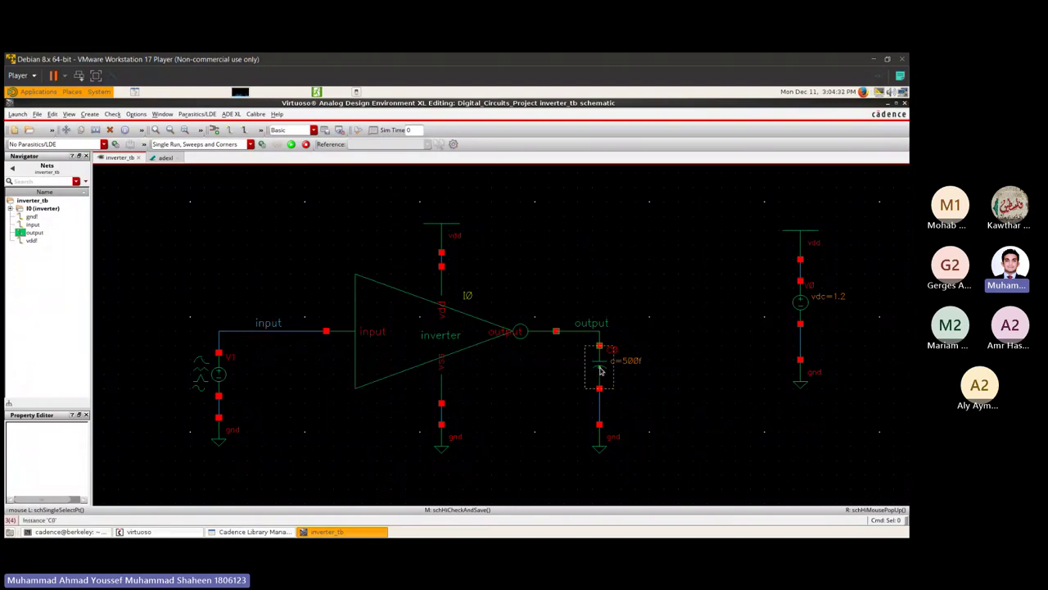
{"action": "left_click", "coordinate": [600, 371]}
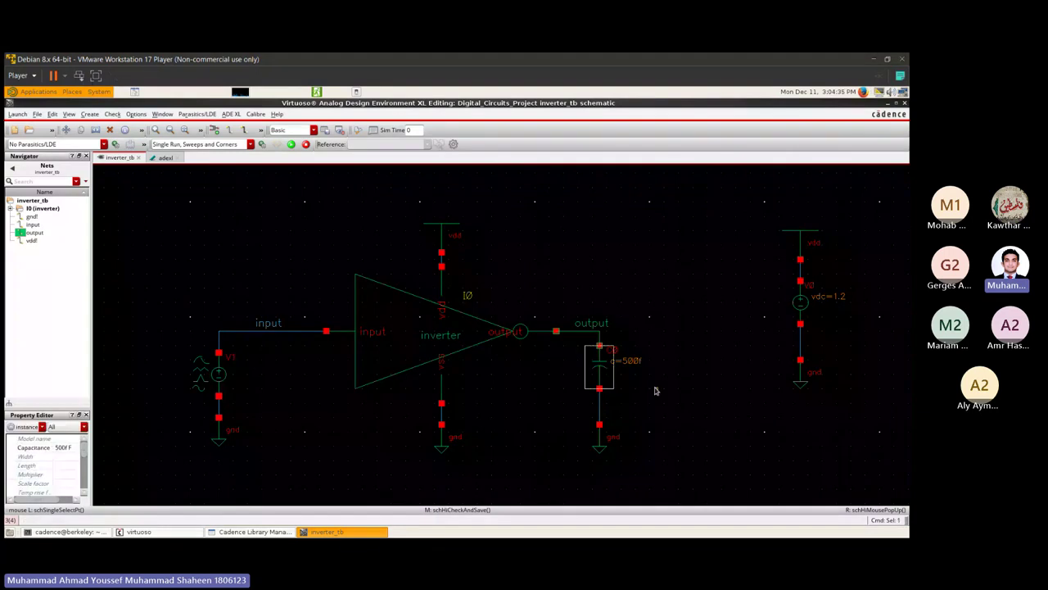
Change C0's capacitance from 500f to 10f.
{"action": "key", "text": "q"}
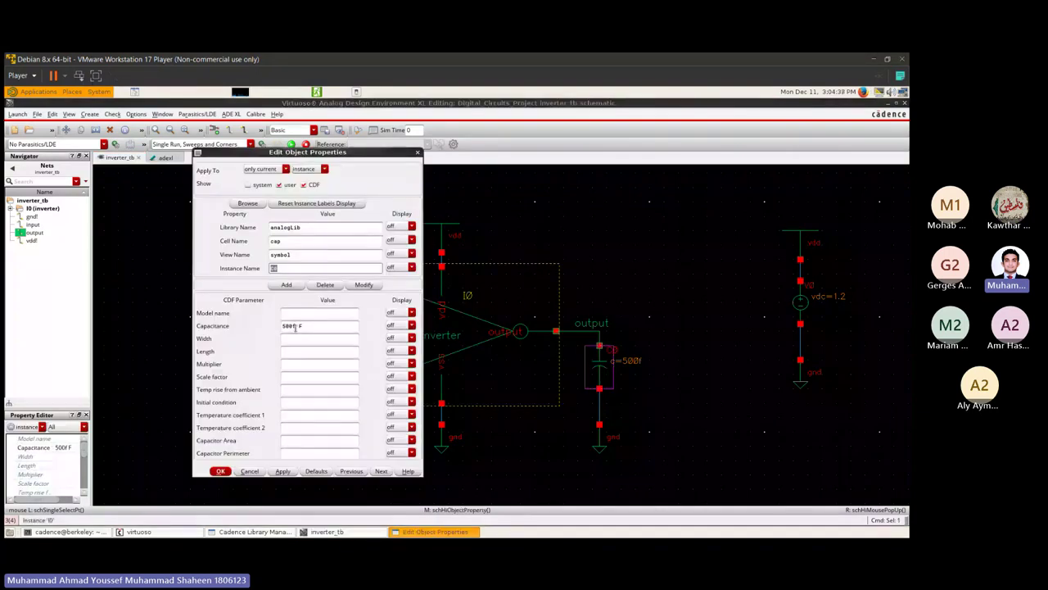
{"action": "left_click", "coordinate": [295, 327]}
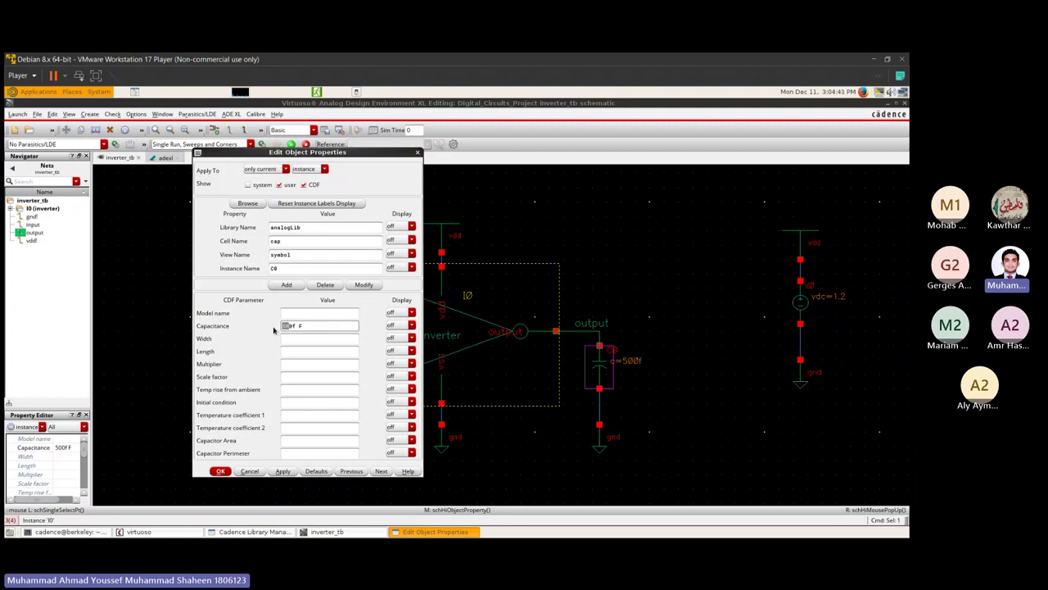
{"action": "type", "text": "1"}
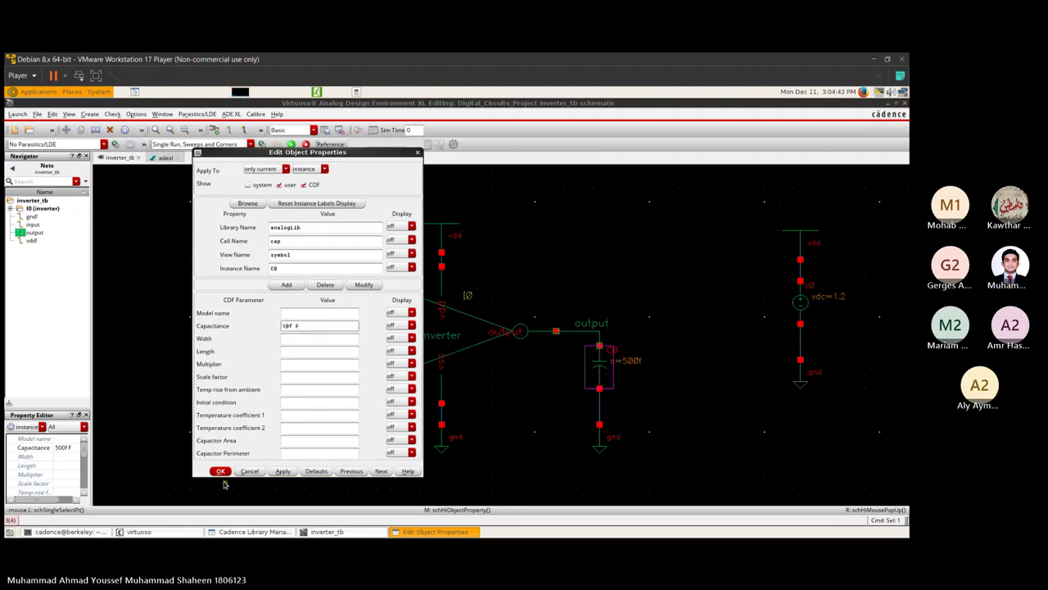
{"action": "left_click", "coordinate": [220, 471]}
{"action": "left_click", "coordinate": [274, 421]}
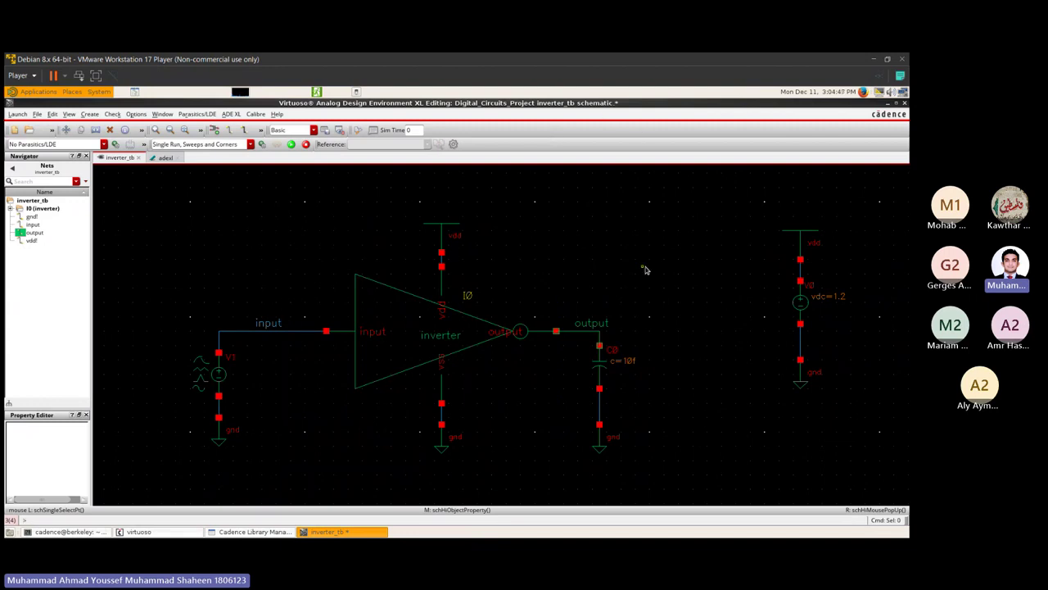
Rerun the simulation with the 10f load and plot all /input and /output waveforms.
{"action": "left_click", "coordinate": [165, 157]}
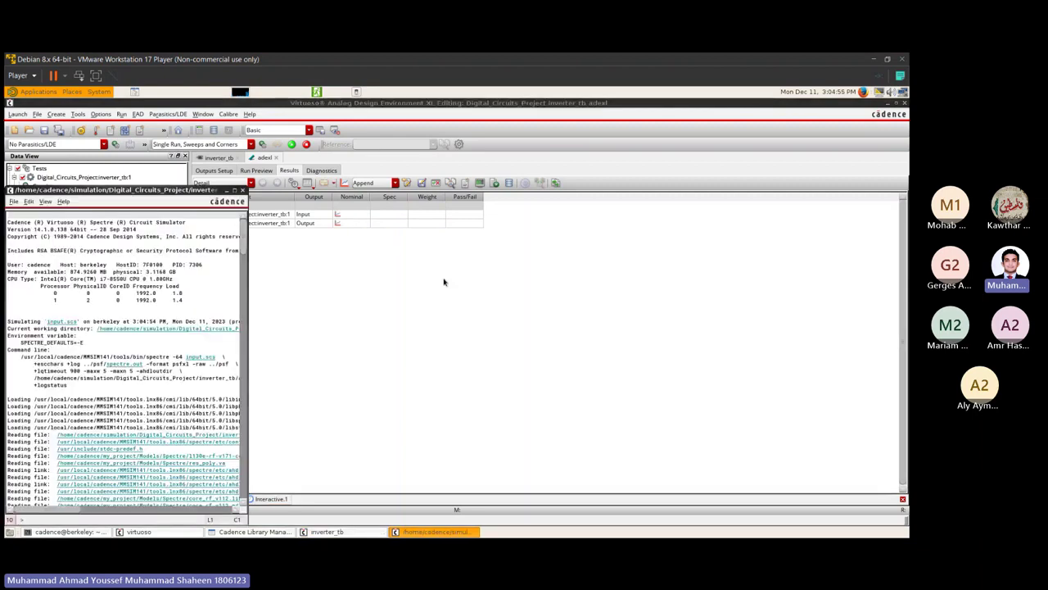
{"action": "left_click", "coordinate": [444, 282]}
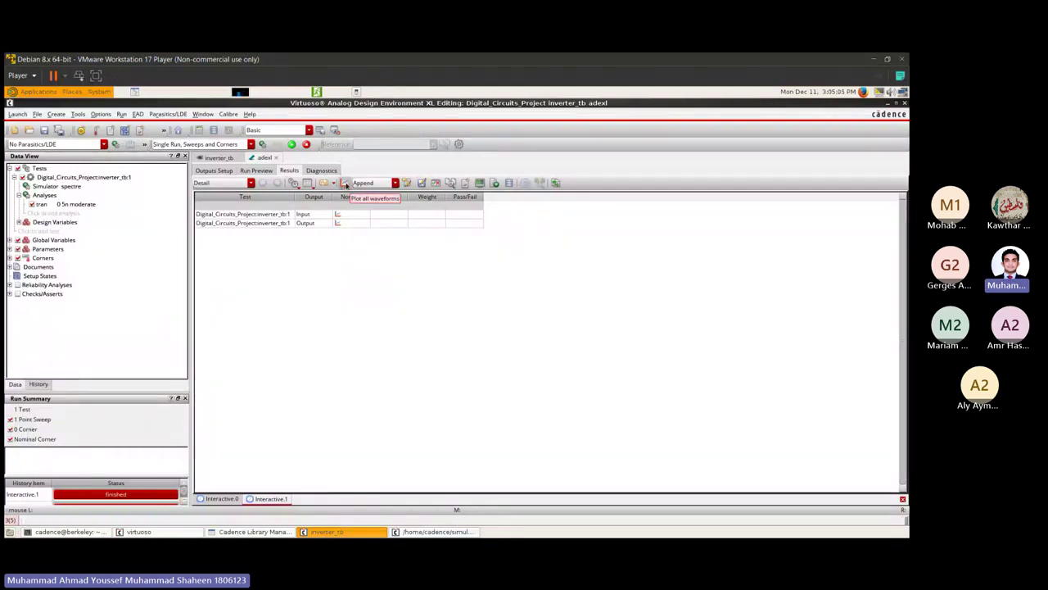
{"action": "left_click", "coordinate": [345, 183]}
{"action": "left_click", "coordinate": [346, 185]}
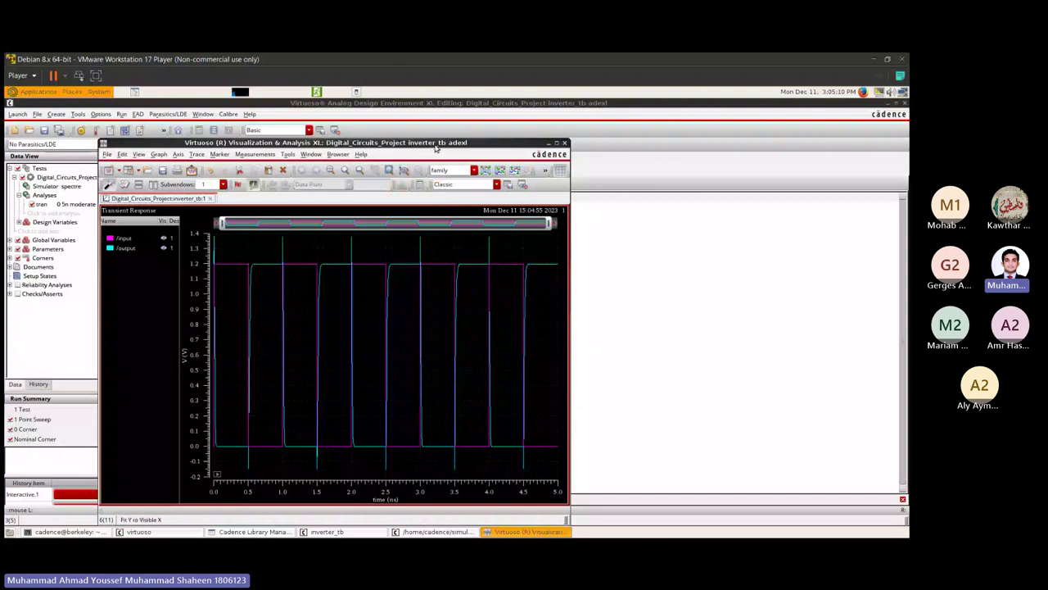
Maximize the waveform window and split /input and /output into separate stacked strips.
{"action": "double_click", "coordinate": [436, 146]}
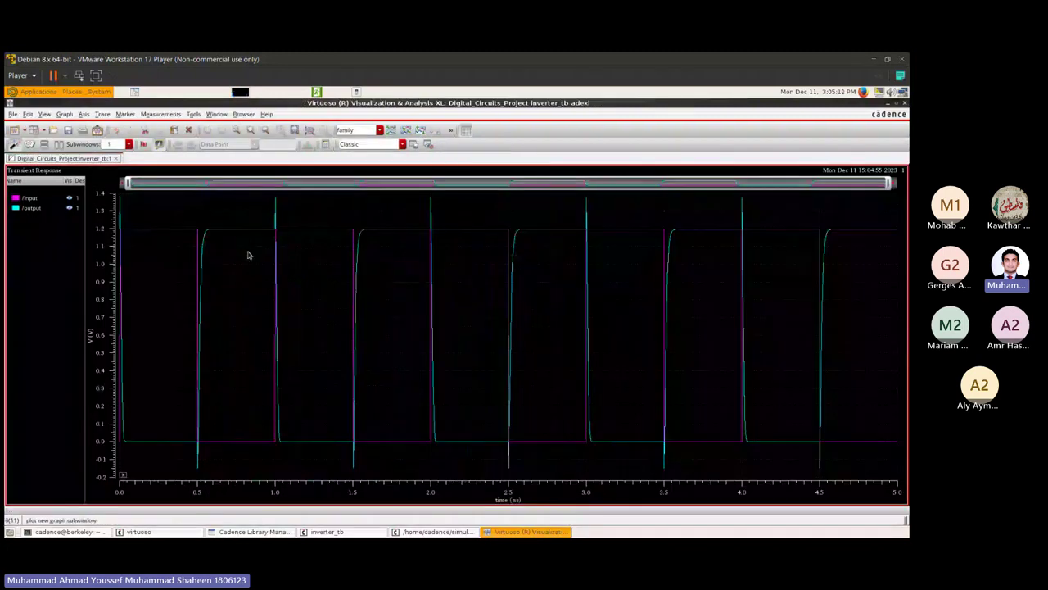
{"action": "left_click", "coordinate": [40, 198]}
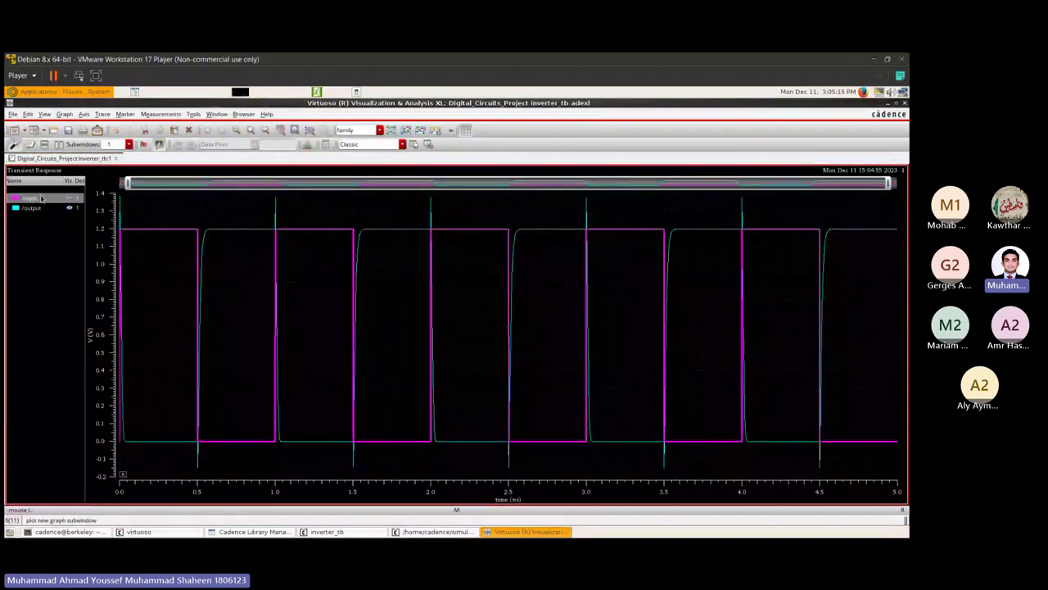
{"action": "left_click", "coordinate": [37, 208]}
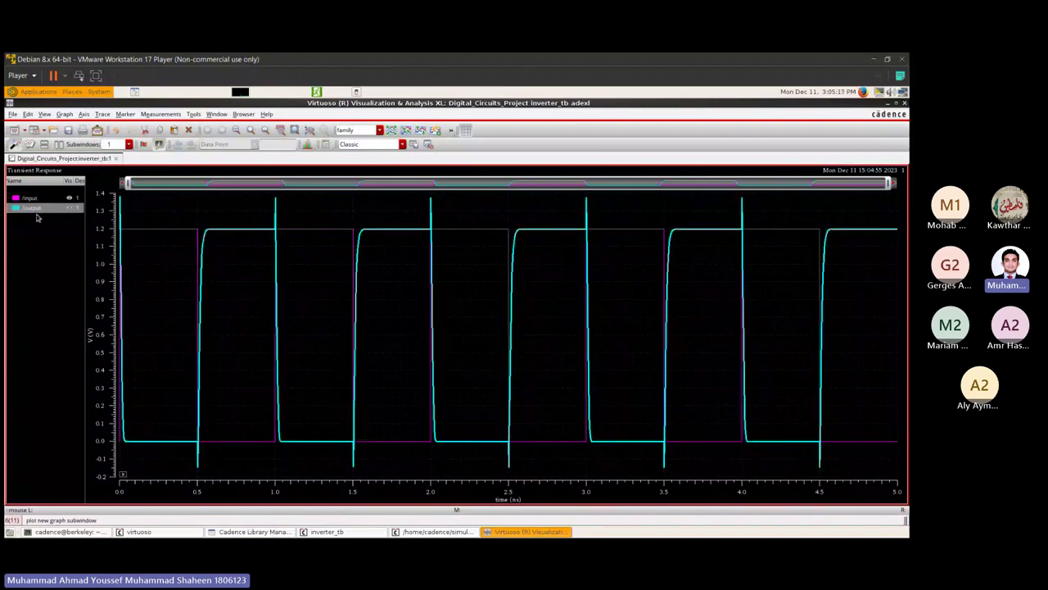
{"action": "left_click", "coordinate": [70, 222]}
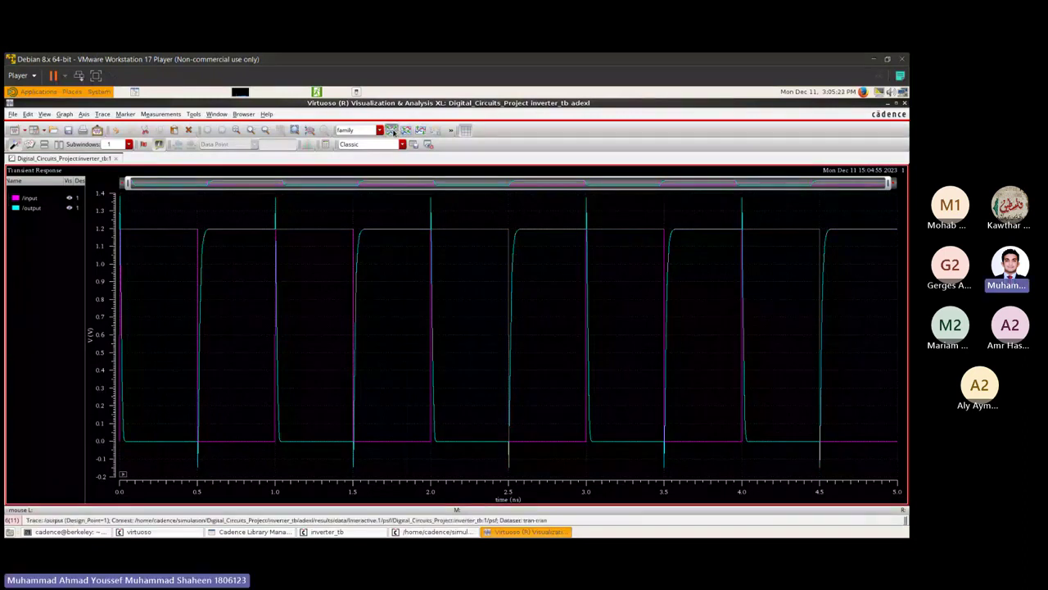
{"action": "left_click", "coordinate": [393, 131]}
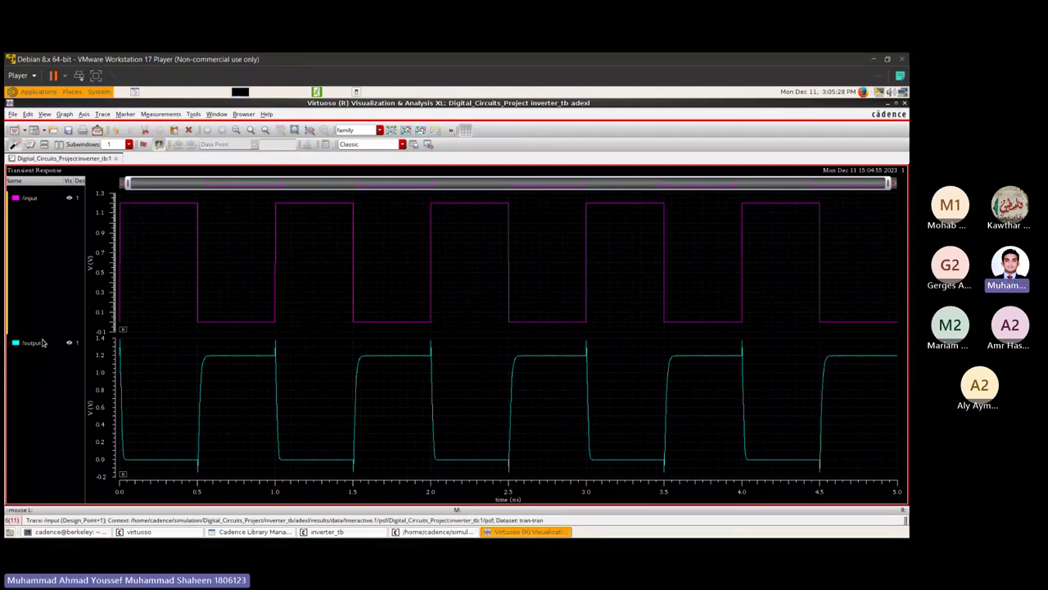
{"action": "mouse_move", "coordinate": [164, 208]}
{"action": "mouse_move", "coordinate": [163, 463]}
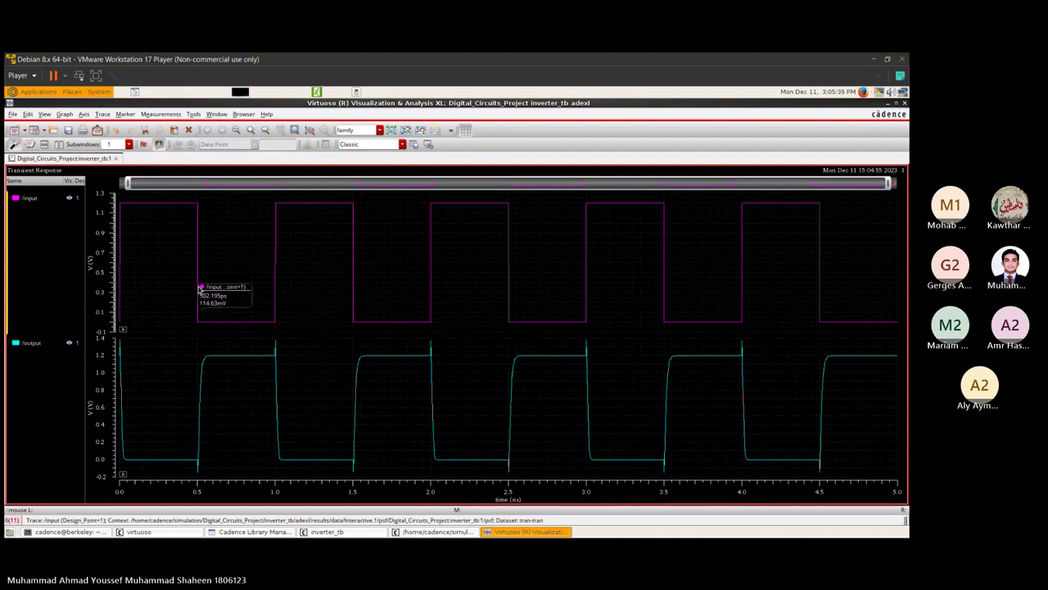
Zoom into the first input falling edge, where /input drops from 1.2 V at 501.0 ps to 0 V at 502.0 ps.
{"action": "mouse_move", "coordinate": [242, 324]}
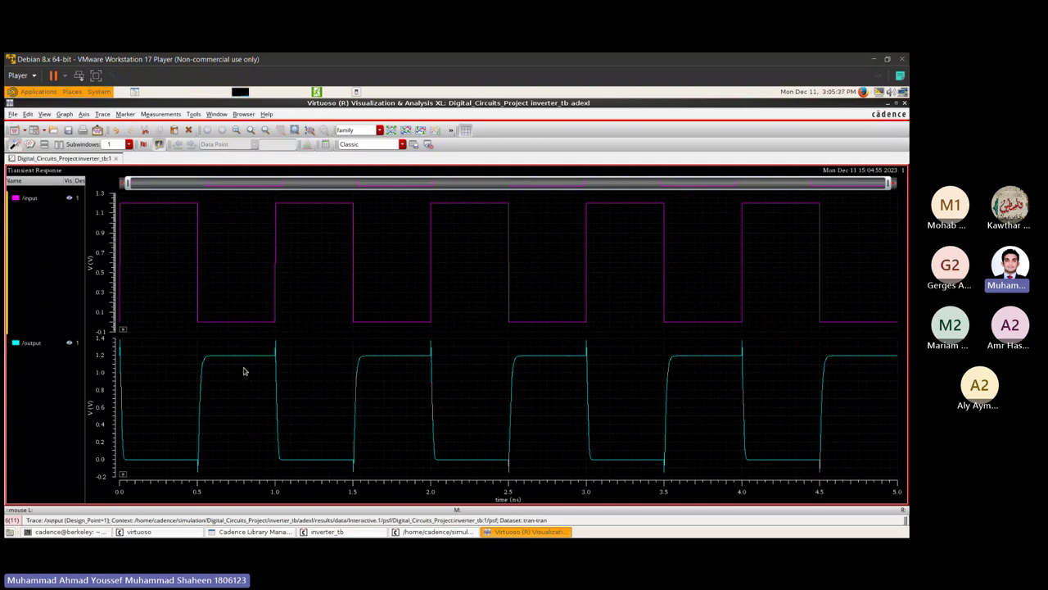
{"action": "mouse_move", "coordinate": [248, 360]}
{"action": "scroll", "coordinate": [187, 353], "scroll_direction": "up", "scroll_amount": 1}
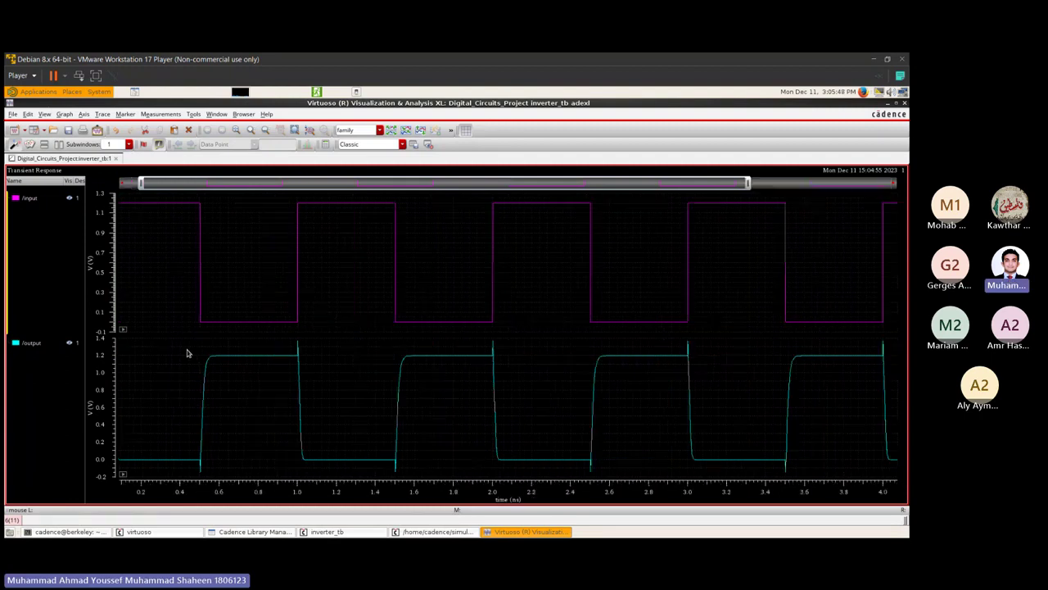
{"action": "scroll", "coordinate": [186, 353], "scroll_direction": "up", "scroll_amount": 2}
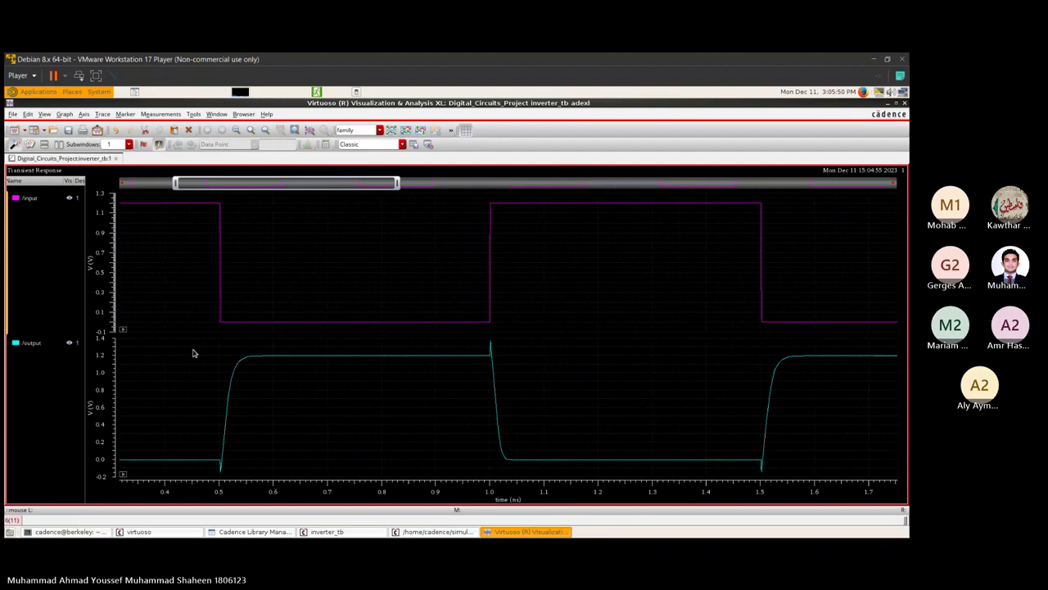
{"action": "scroll", "coordinate": [194, 352], "scroll_direction": "up", "scroll_amount": 3}
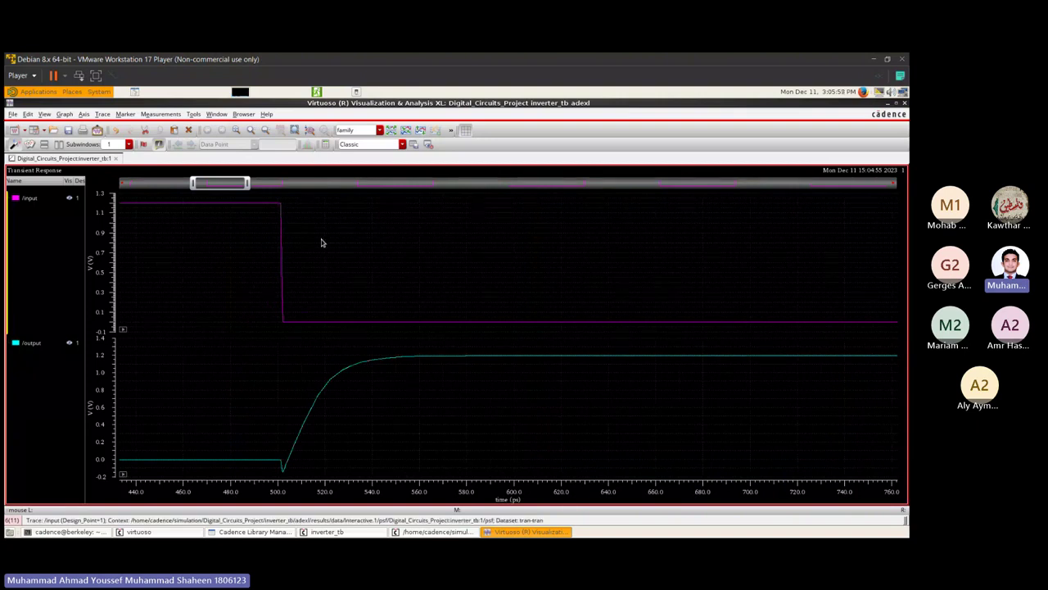
{"action": "scroll", "coordinate": [279, 237], "scroll_direction": "up", "scroll_amount": 3, "text": "ctrl"}
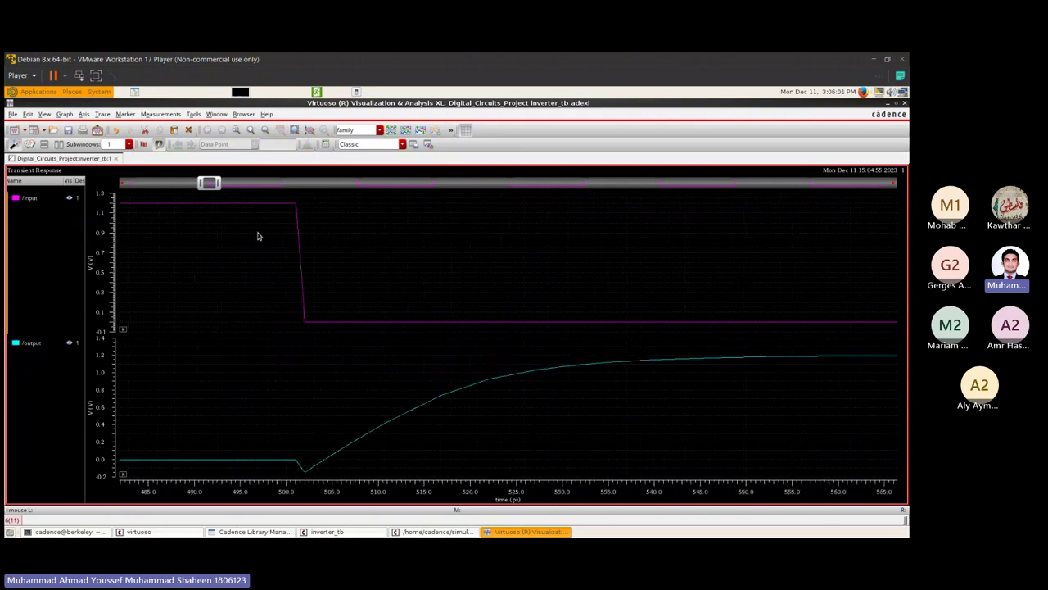
{"action": "scroll", "coordinate": [238, 246], "scroll_direction": "up", "scroll_amount": 3, "text": "ctrl"}
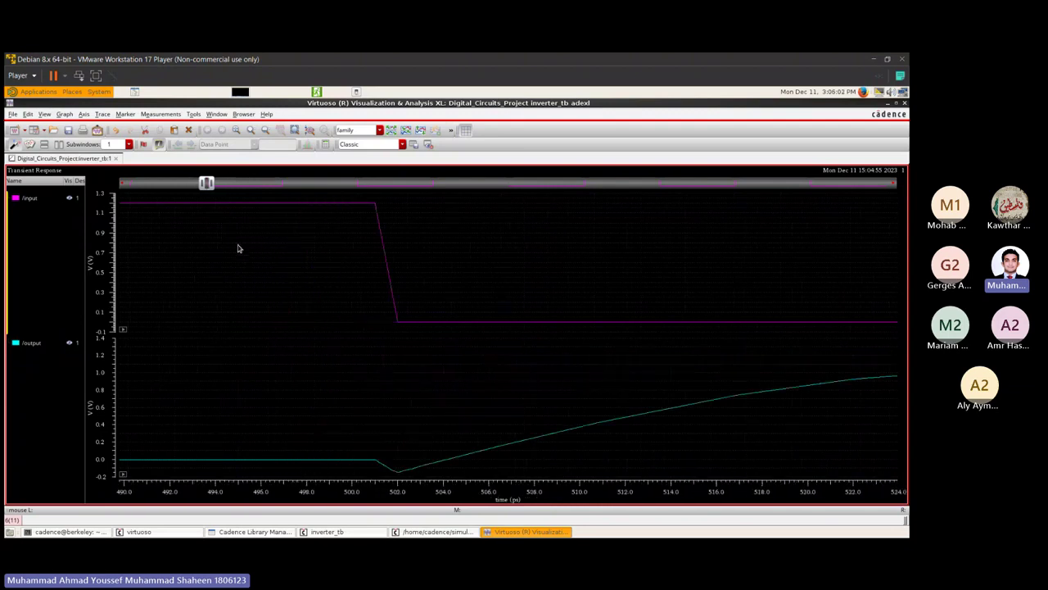
{"action": "mouse_move", "coordinate": [432, 206]}
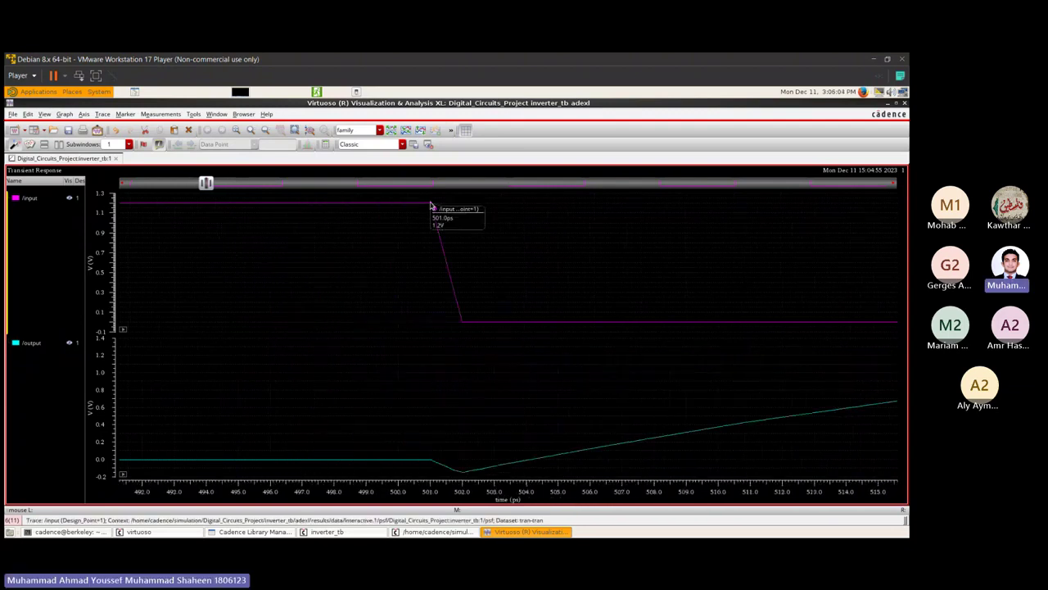
{"action": "mouse_move", "coordinate": [463, 322]}
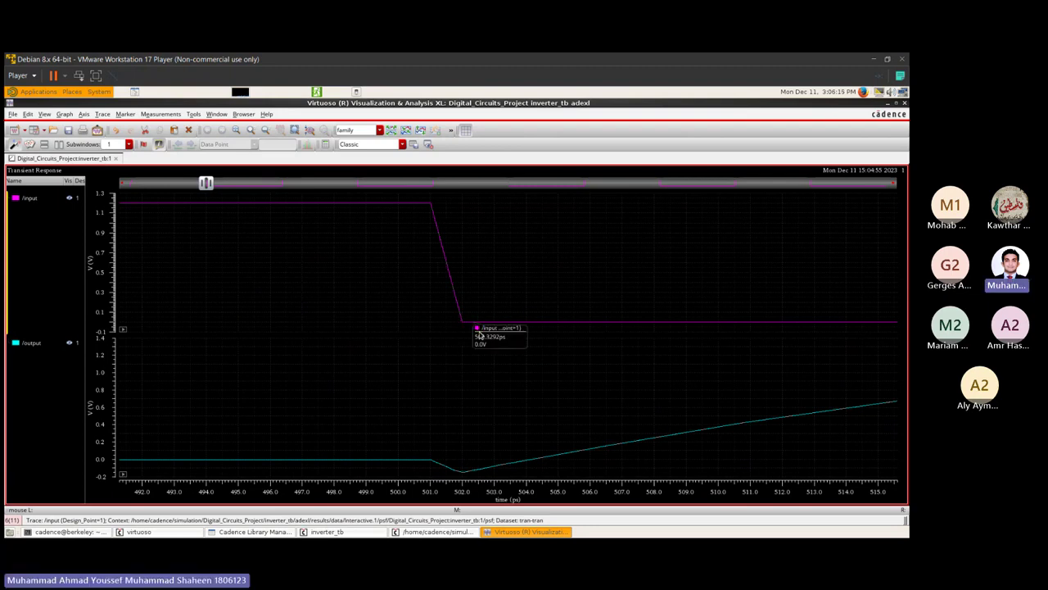
Adjust the zoom so the plot spans about 380–790 ps around the falling edge near 500 ps.
{"action": "scroll", "coordinate": [405, 320], "scroll_direction": "down", "scroll_amount": 5, "text": "ctrl"}
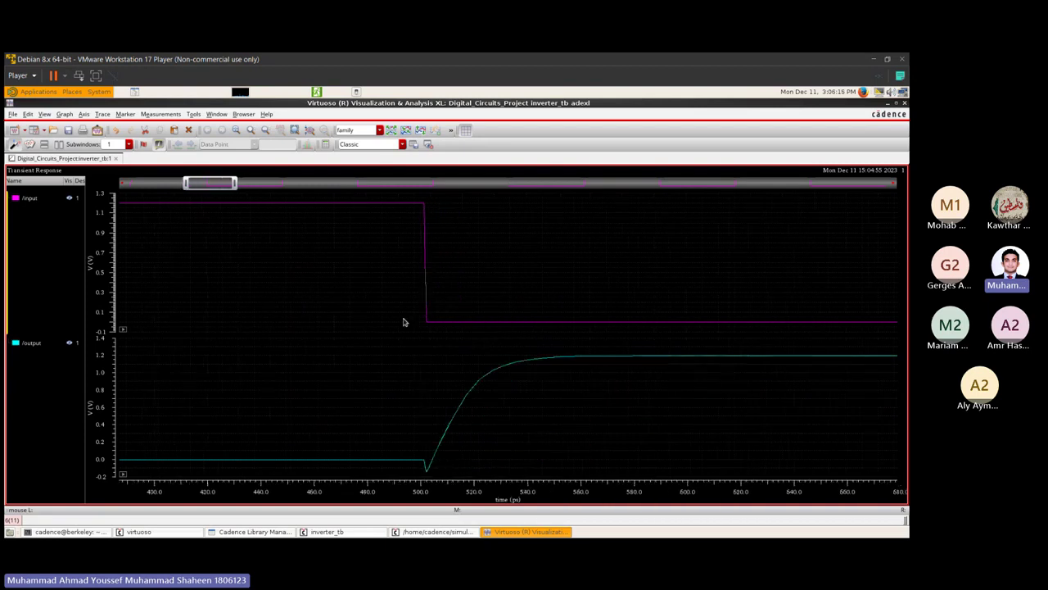
{"action": "scroll", "coordinate": [402, 322], "scroll_direction": "down", "scroll_amount": 2, "text": "ctrl"}
{"action": "scroll", "coordinate": [507, 262], "scroll_direction": "up", "scroll_amount": 6, "text": "ctrl"}
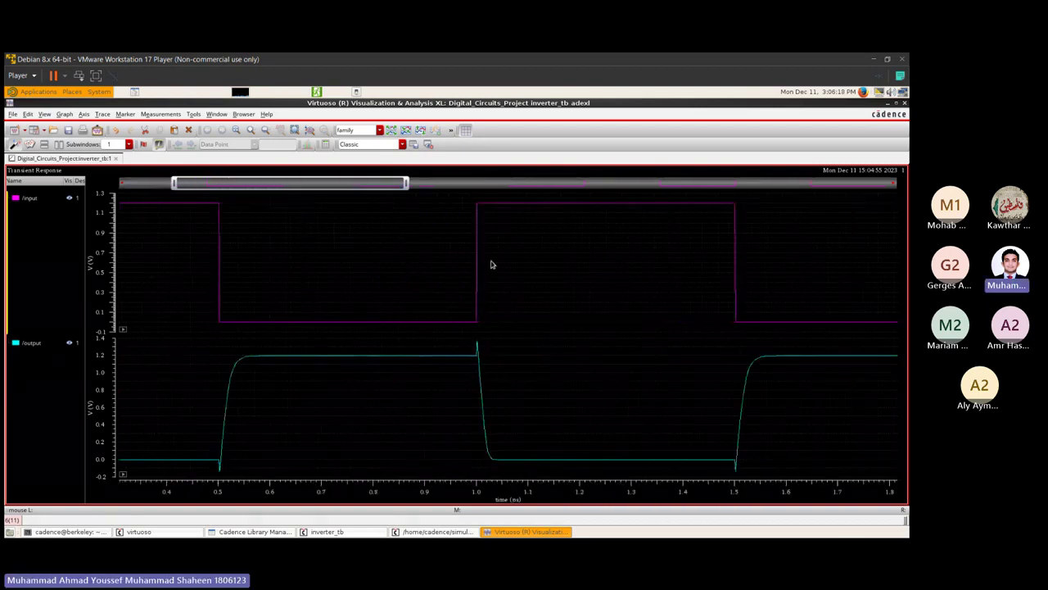
{"action": "scroll", "coordinate": [515, 258], "scroll_direction": "up", "scroll_amount": 3, "text": "ctrl"}
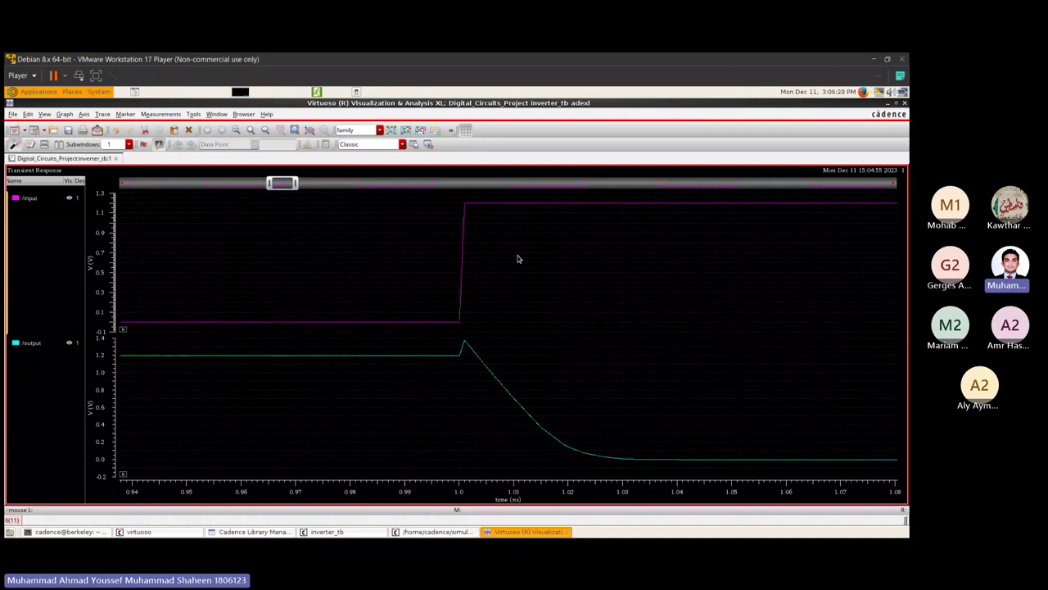
{"action": "scroll", "coordinate": [517, 259], "scroll_direction": "up", "scroll_amount": 6, "text": "ctrl"}
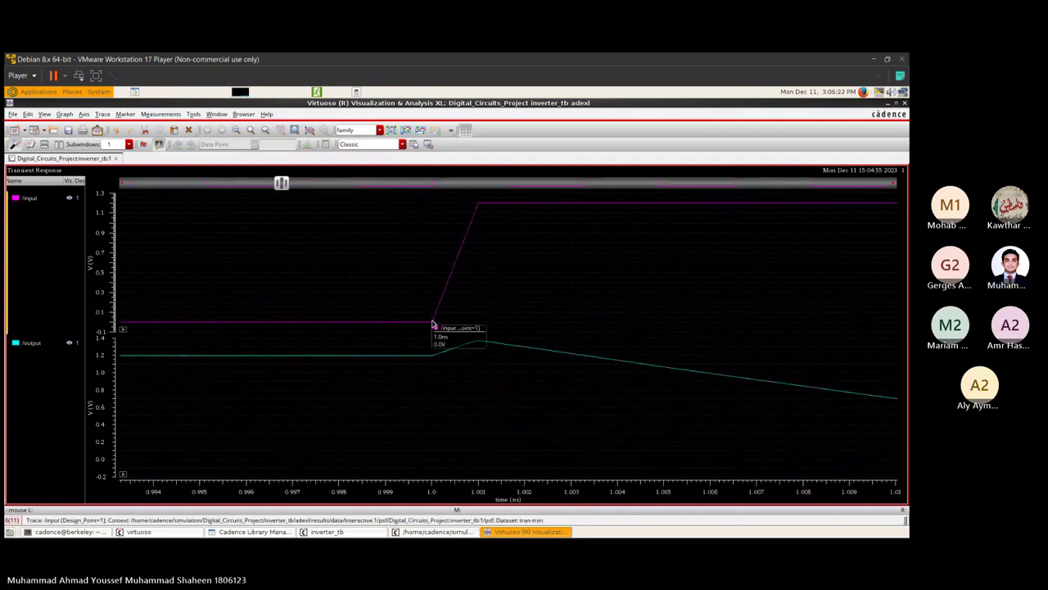
{"action": "mouse_move", "coordinate": [481, 206]}
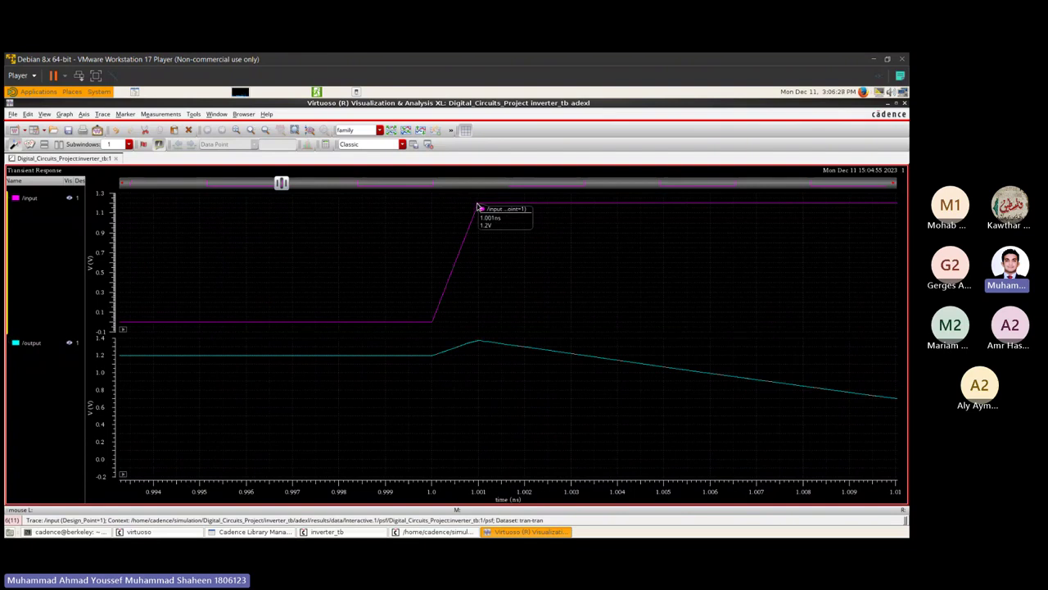
{"action": "scroll", "coordinate": [540, 314], "scroll_direction": "down", "scroll_amount": 1}
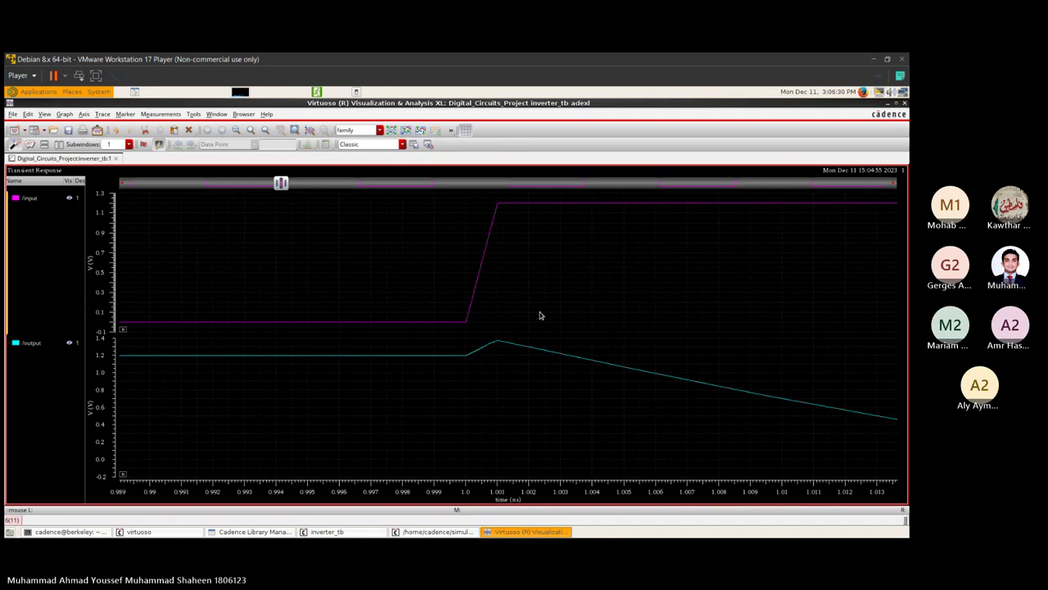
{"action": "scroll", "coordinate": [548, 336], "scroll_direction": "down", "scroll_amount": 2}
{"action": "scroll", "coordinate": [482, 401], "scroll_direction": "down", "scroll_amount": 10}
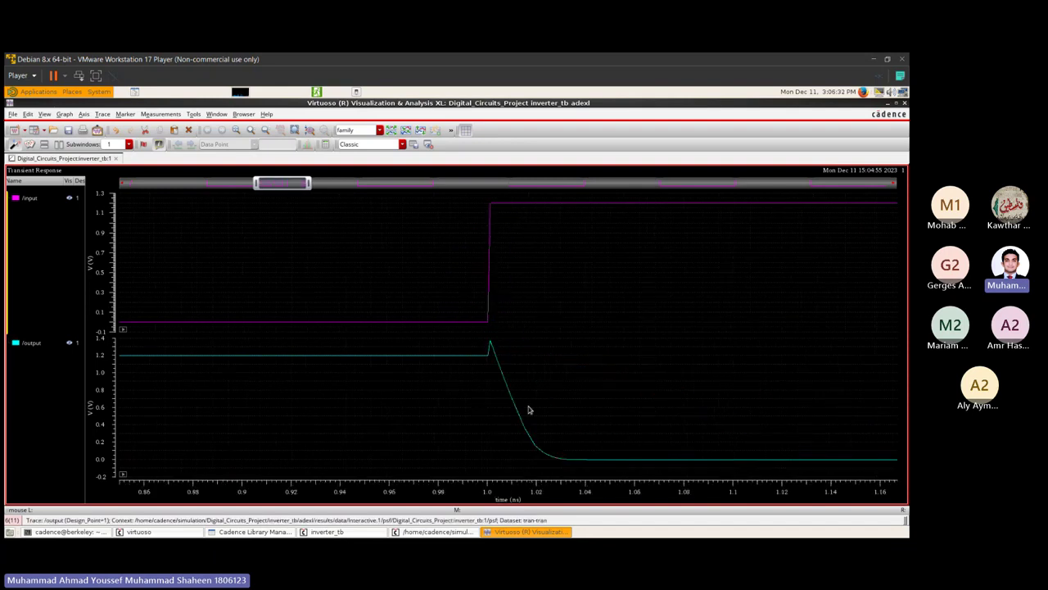
{"action": "scroll", "coordinate": [326, 392], "scroll_direction": "up", "scroll_amount": 4}
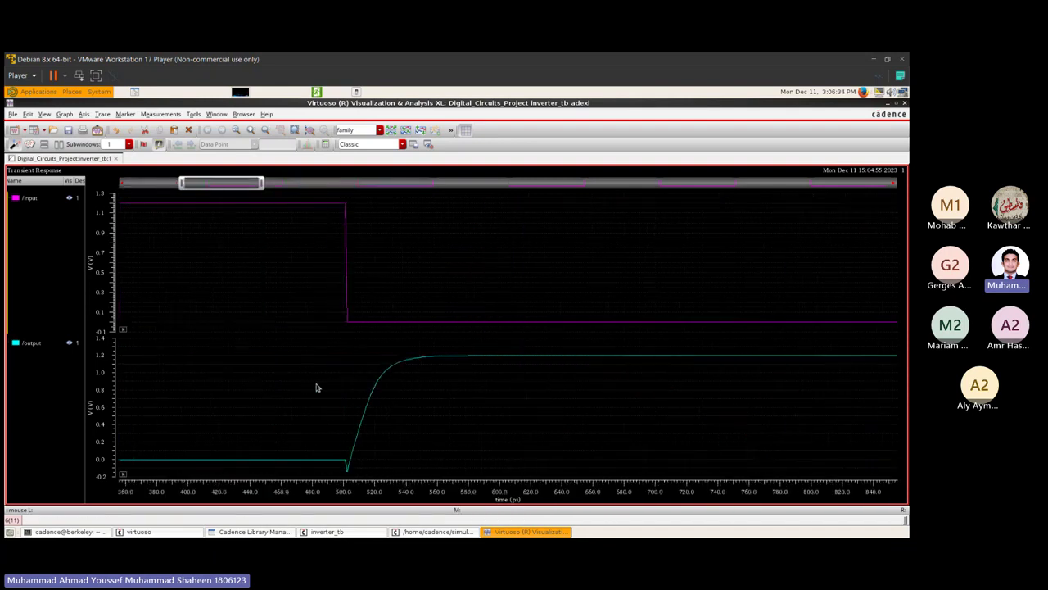
{"action": "mouse_move", "coordinate": [357, 438]}
{"action": "mouse_move", "coordinate": [342, 285]}
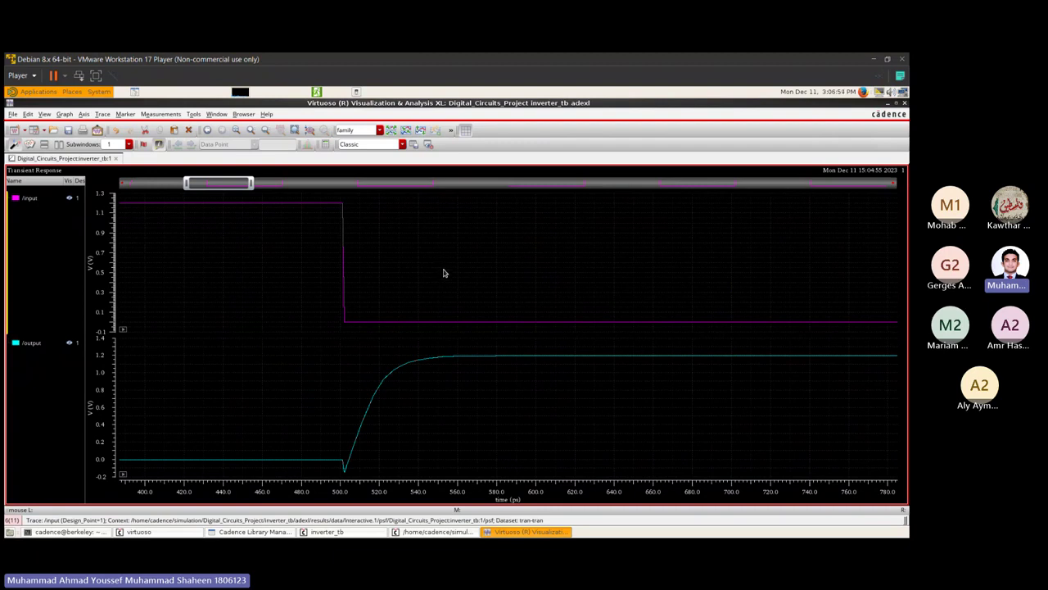
Add horizontal marker H1 at 600 mV on the /input strip.
{"action": "key", "text": "h"}
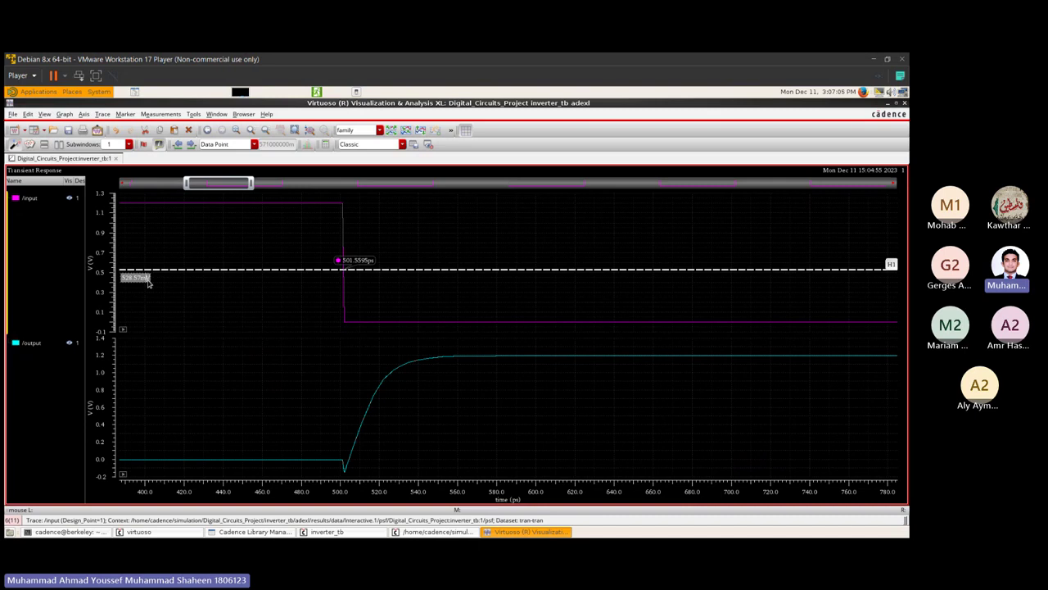
{"action": "left_click_drag", "start_coordinate": [149, 284], "coordinate": [135, 275]}
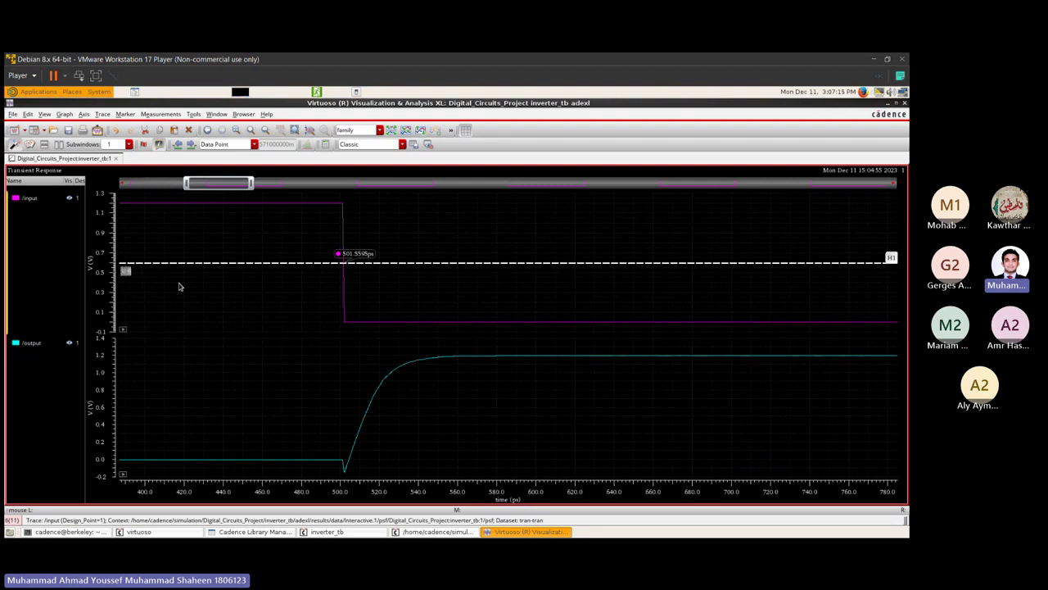
{"action": "left_click", "coordinate": [180, 285]}
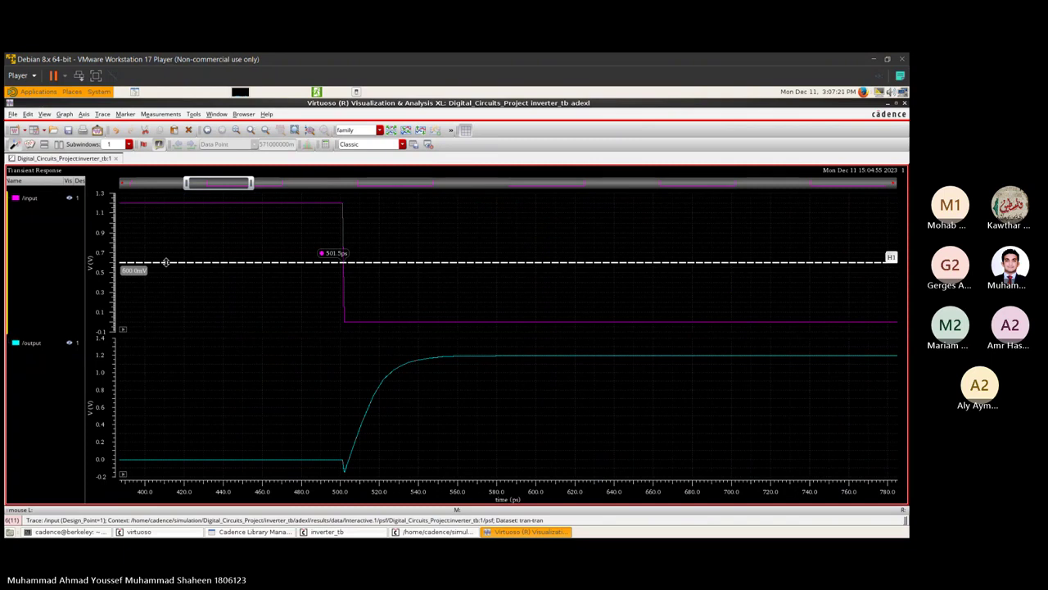
{"action": "mouse_move", "coordinate": [345, 263]}
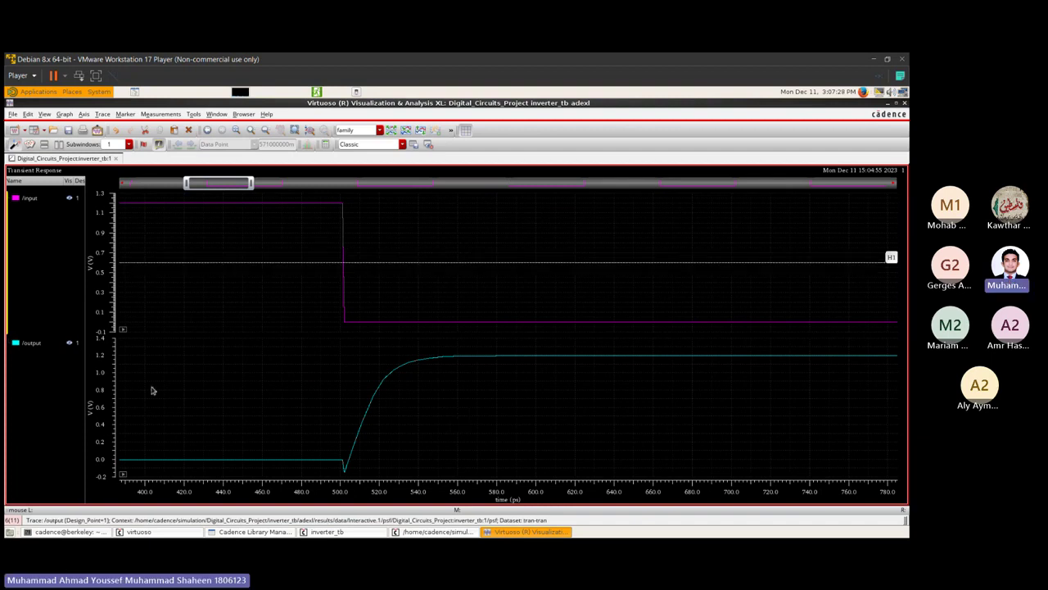
{"action": "left_click", "coordinate": [254, 397]}
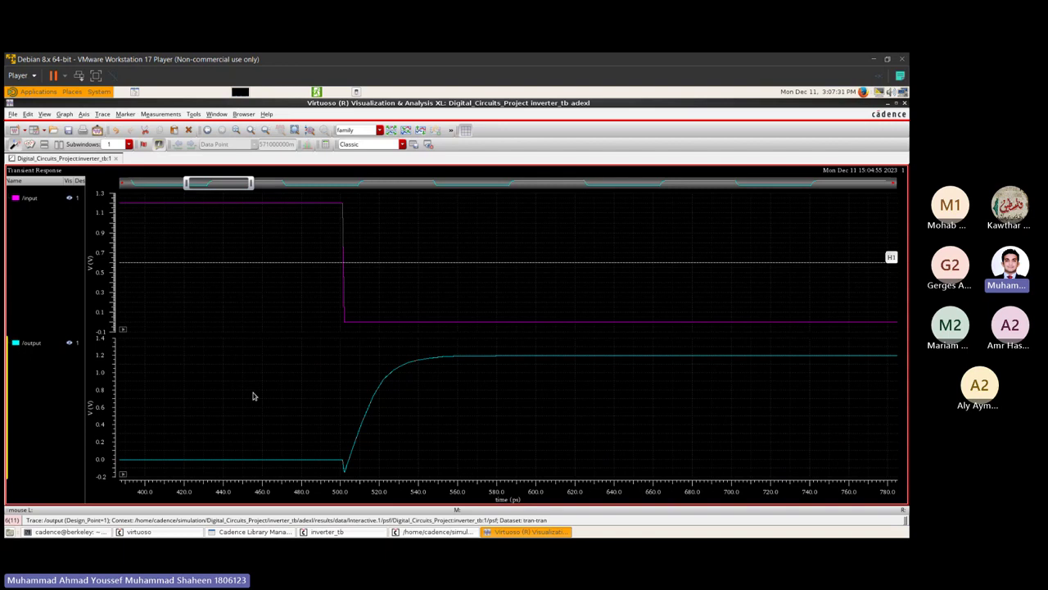
Add marker H2 at 600 mV on /output (514.06 ps) and mark the /input crossing at 501.49 ps.
{"action": "key", "text": "h"}
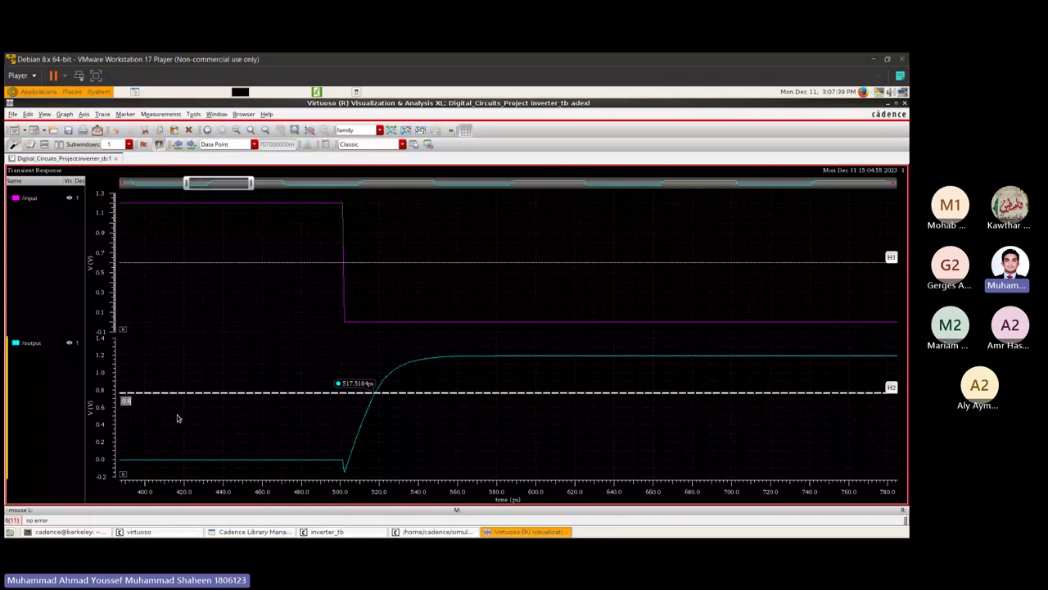
{"action": "left_click_drag", "start_coordinate": [179, 392], "coordinate": [181, 407]}
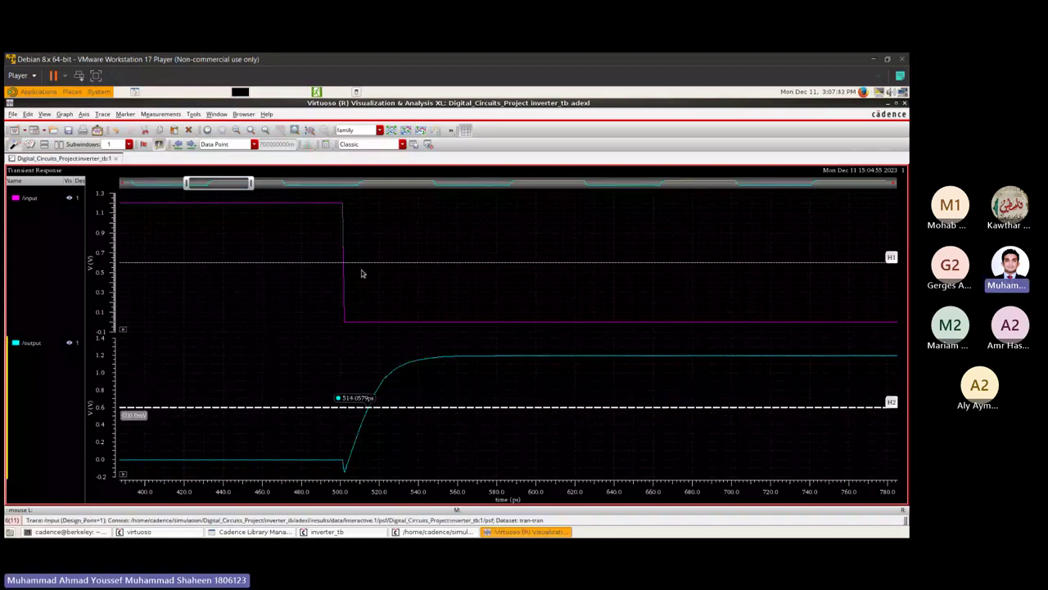
{"action": "mouse_move", "coordinate": [357, 316]}
{"action": "mouse_move", "coordinate": [370, 414]}
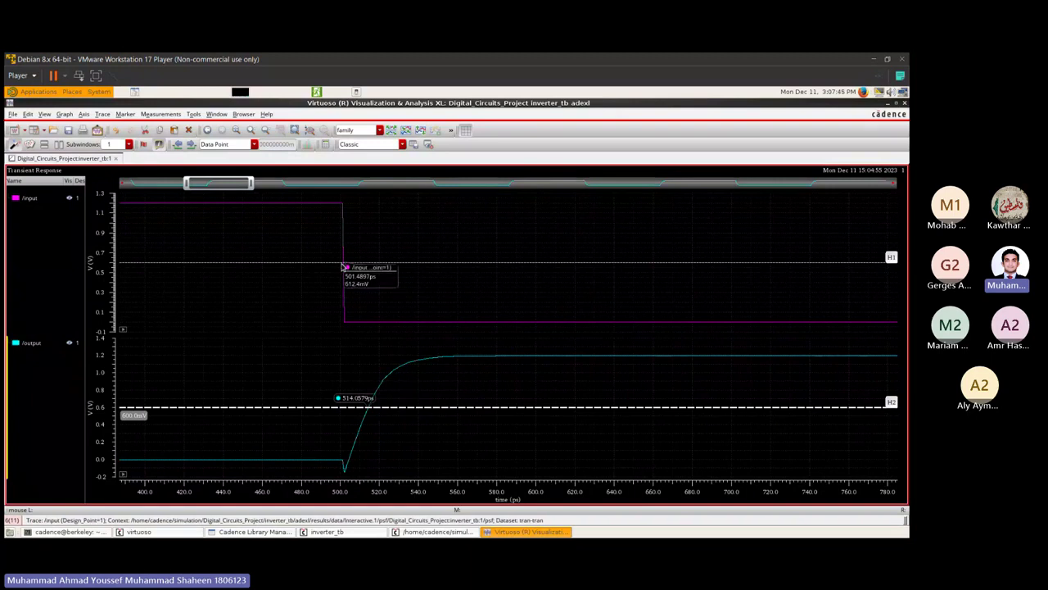
{"action": "left_click_drag", "start_coordinate": [344, 267], "coordinate": [343, 263]}
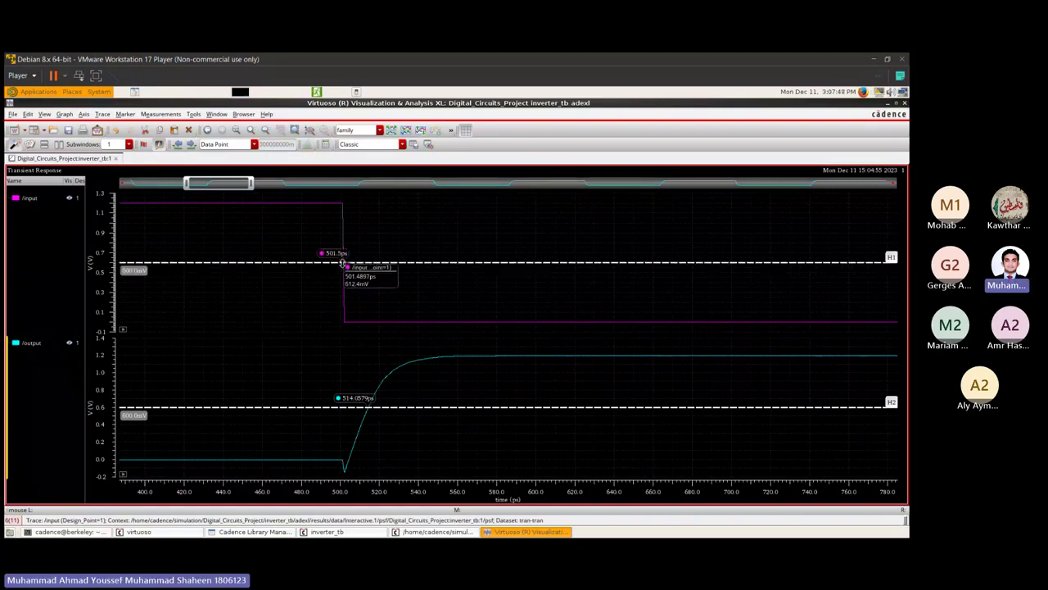
{"action": "left_click", "coordinate": [343, 263]}
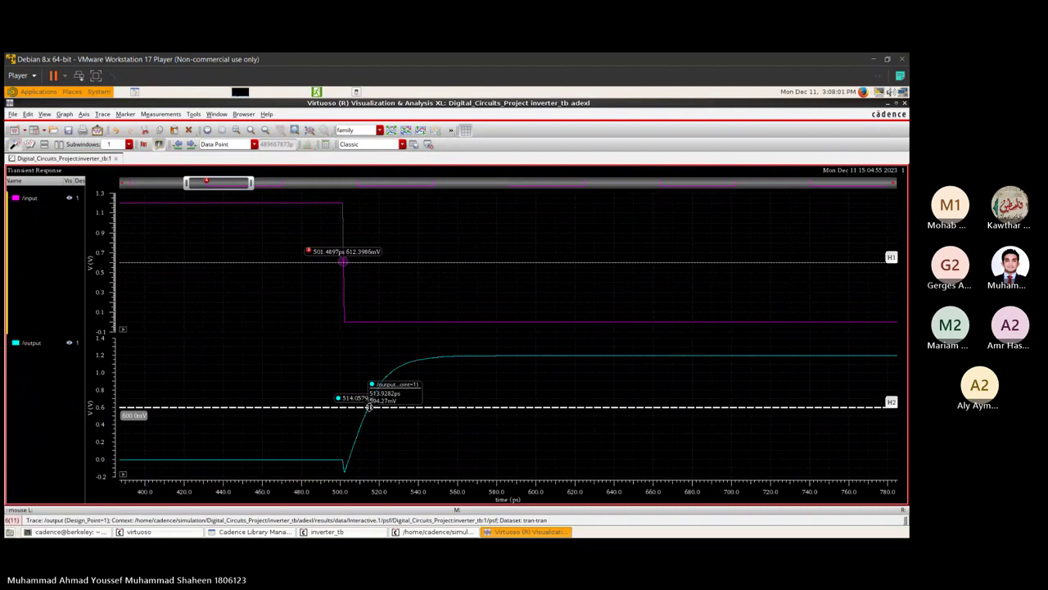
Add a delta marker measuring the 12.68 ps input-to-output delay and zoom out to 0–5 ns.
{"action": "key", "text": "b"}
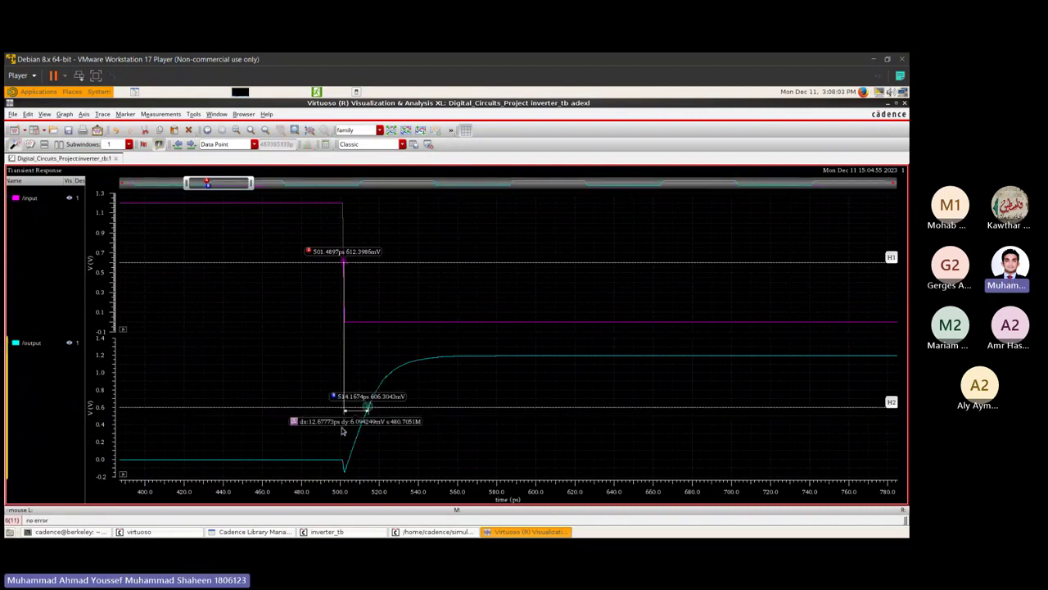
{"action": "left_click_drag", "start_coordinate": [342, 431], "coordinate": [253, 440]}
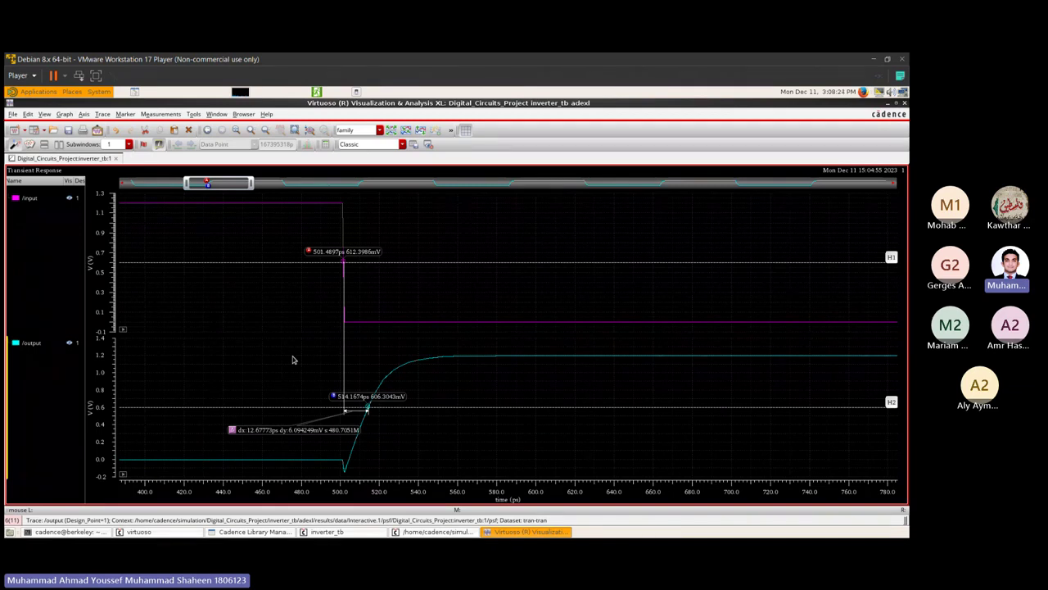
{"action": "scroll", "coordinate": [328, 365], "scroll_direction": "down", "scroll_amount": 5}
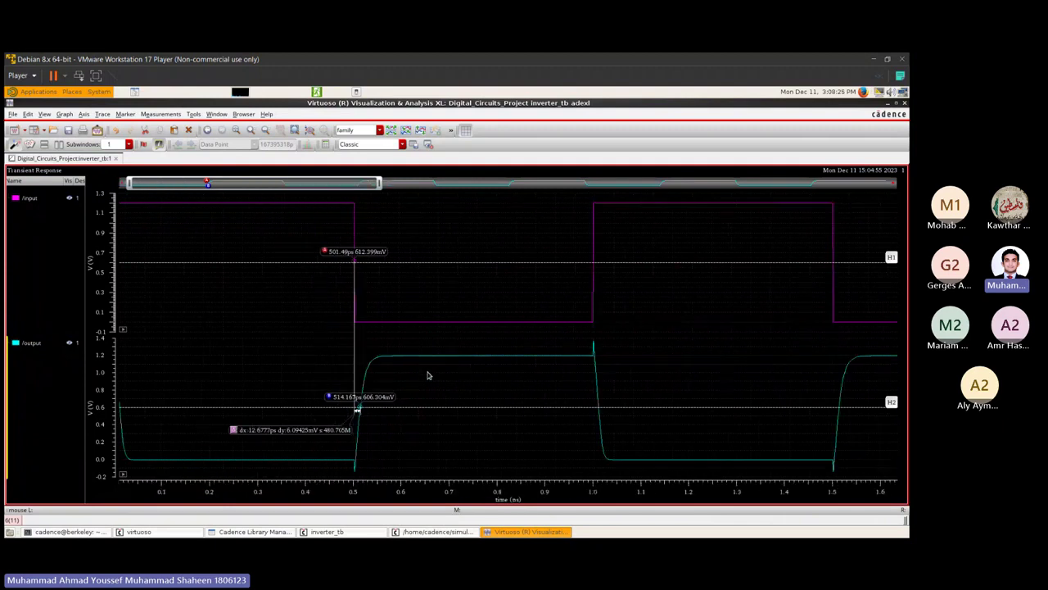
{"action": "scroll", "coordinate": [425, 386], "scroll_direction": "down", "scroll_amount": 3}
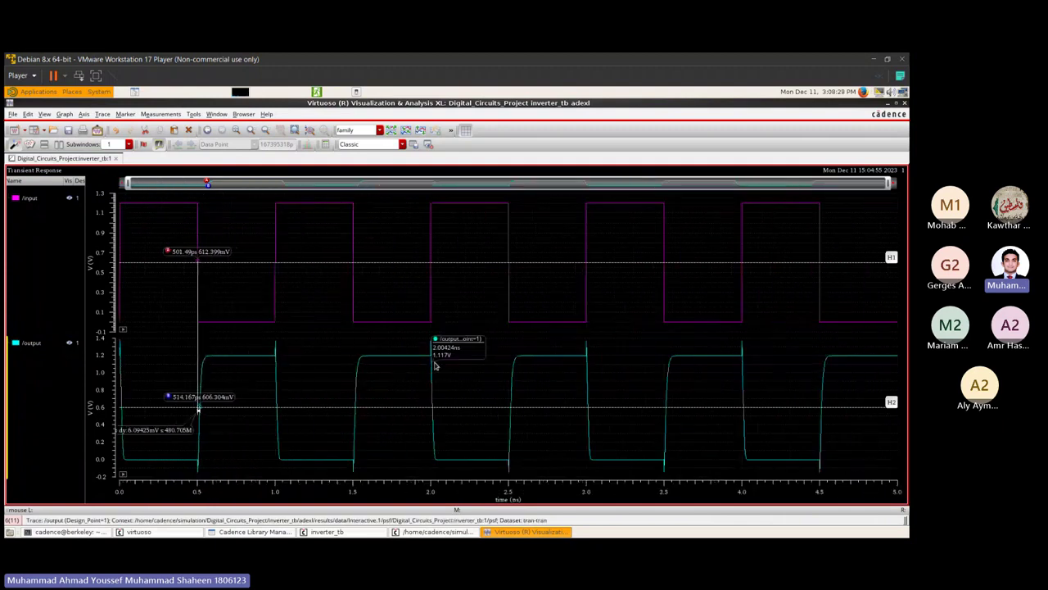
{"action": "left_click", "coordinate": [348, 532]}
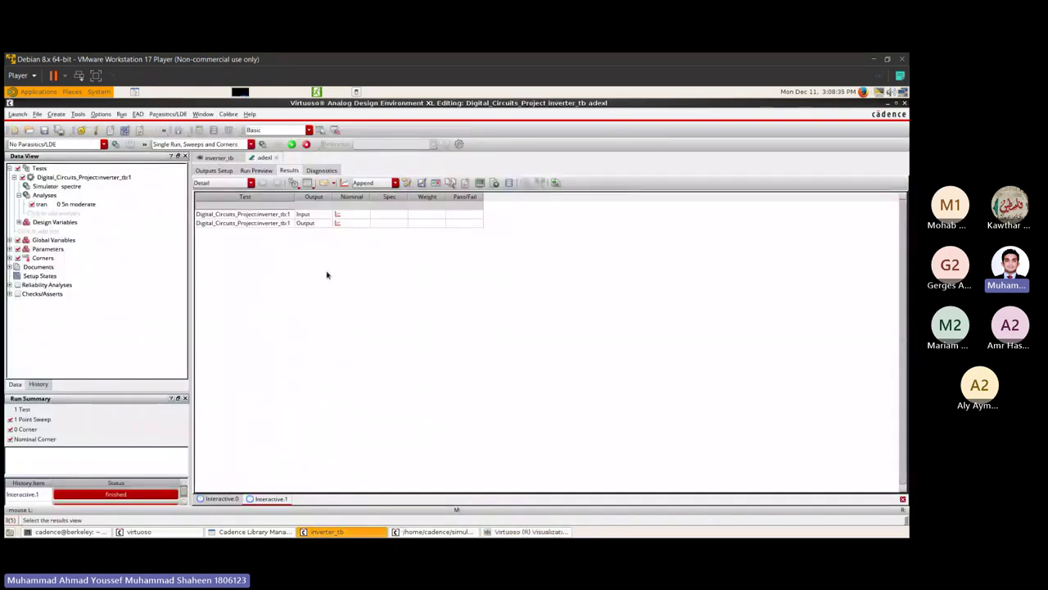
Show the inverter_tb testbench schematic with load capacitor C0 at 10f.
{"action": "left_click", "coordinate": [216, 157]}
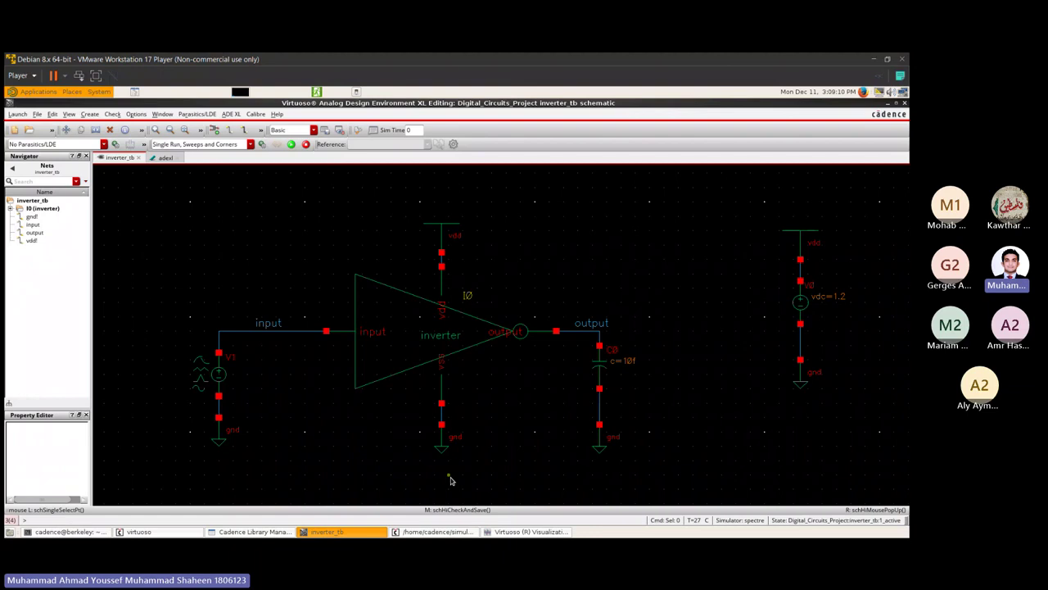
{"action": "left_click", "coordinate": [434, 305]}
{"action": "left_click", "coordinate": [382, 231]}
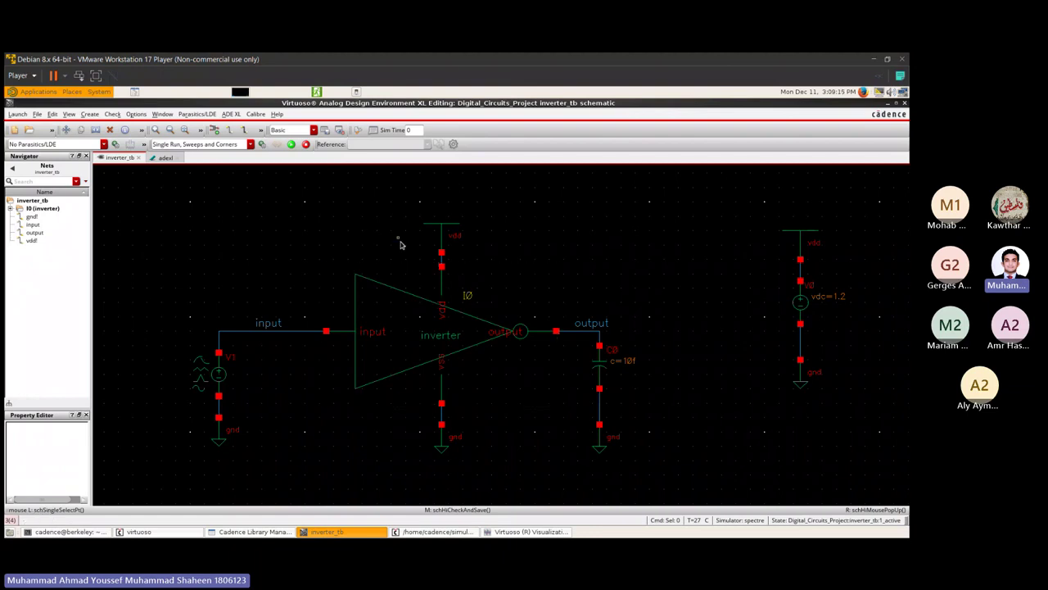